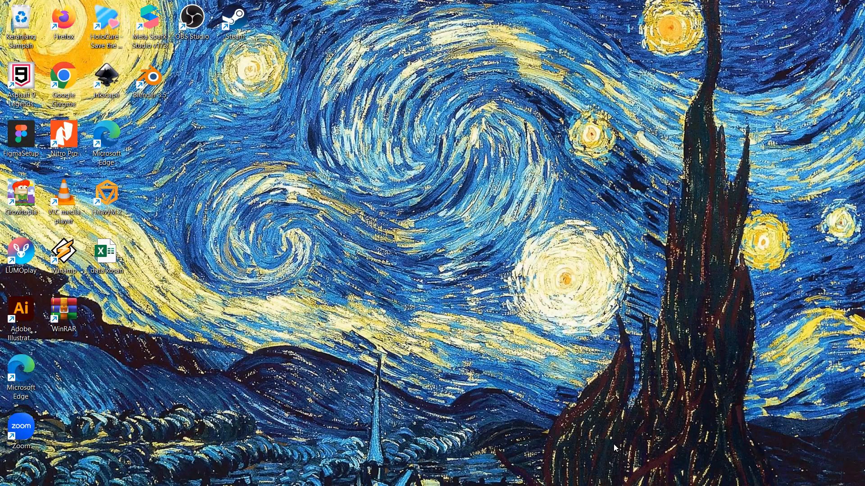
# Step: Switch to the browser window with Discord and show the Google results for "auto layout figma adalah"
pyautogui.moveTo(531, 458)
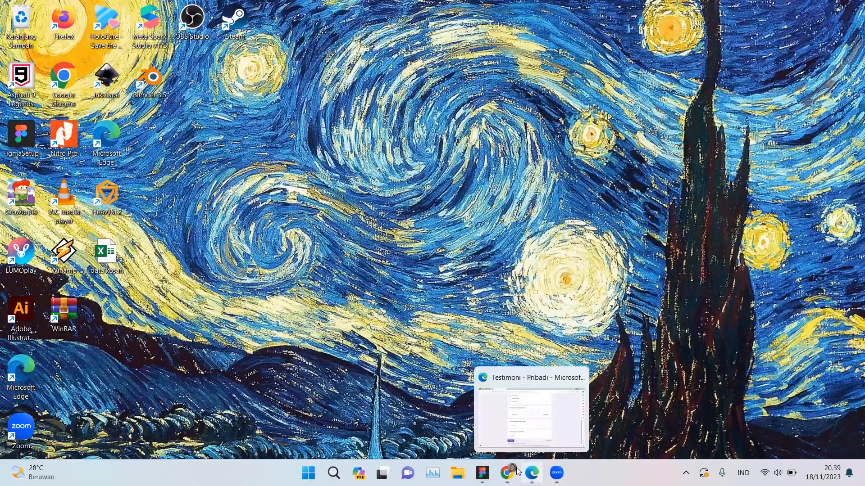
pyautogui.hotkey('alt', 'Tab')
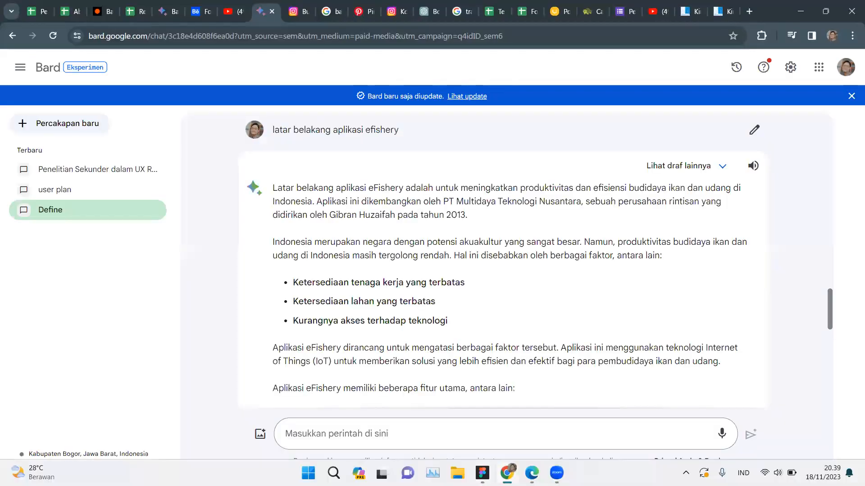
pyautogui.moveTo(507, 473)
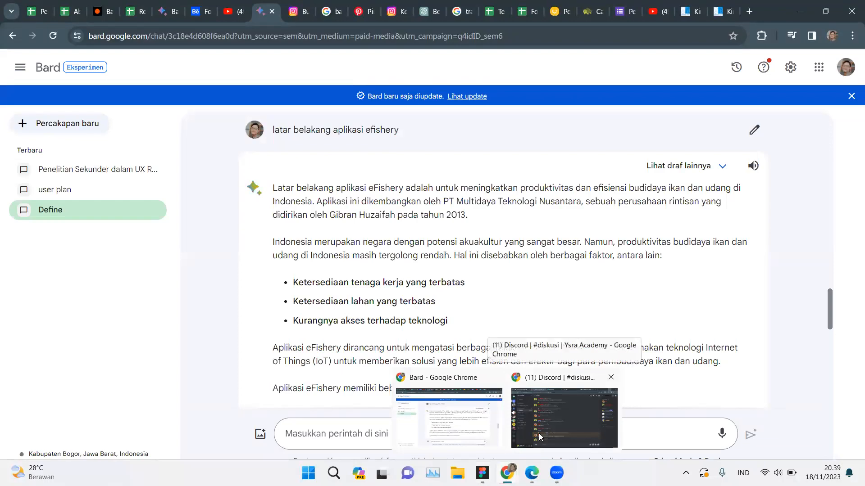
pyautogui.click(539, 433)
pyautogui.click(623, 11)
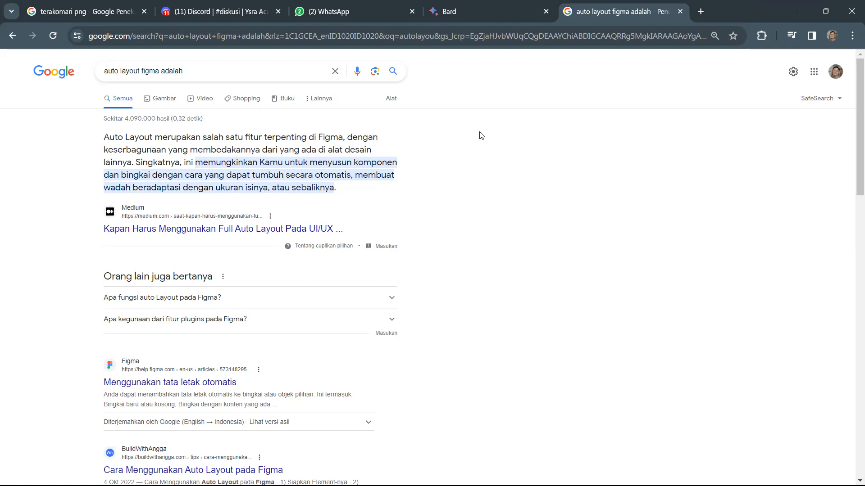
# Step: Minimize the browser windows, switch to Figma and open the AUTOLAYOUT page of the YACADEMY file
pyautogui.click(807, 7)
pyautogui.click(825, 11)
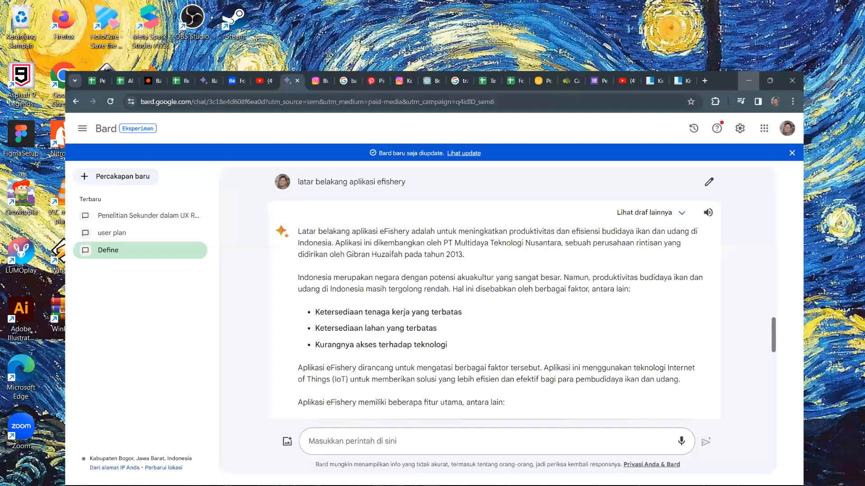
pyautogui.click(419, 420)
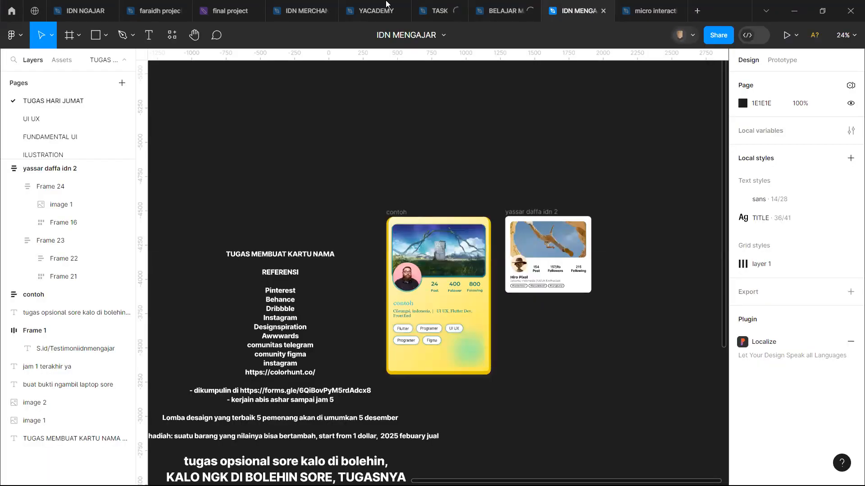
pyautogui.click(386, 4)
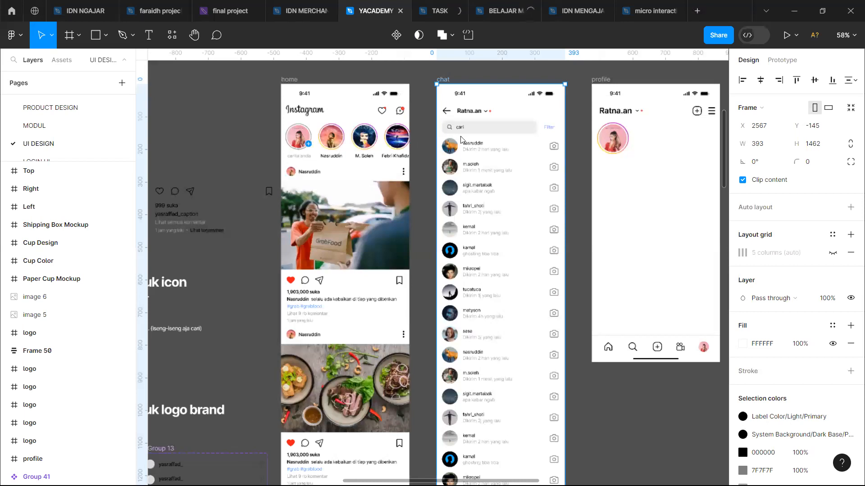
pyautogui.scroll(-3, 455, 136)
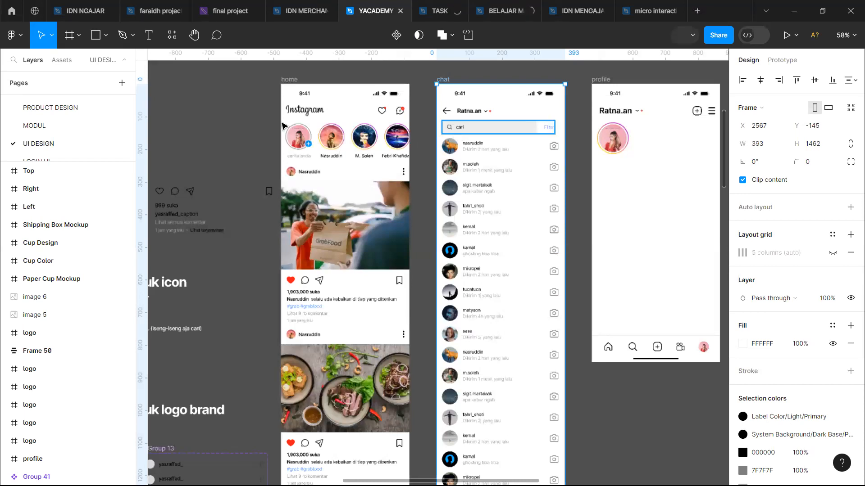
pyautogui.hscroll(-1, 284, 122)
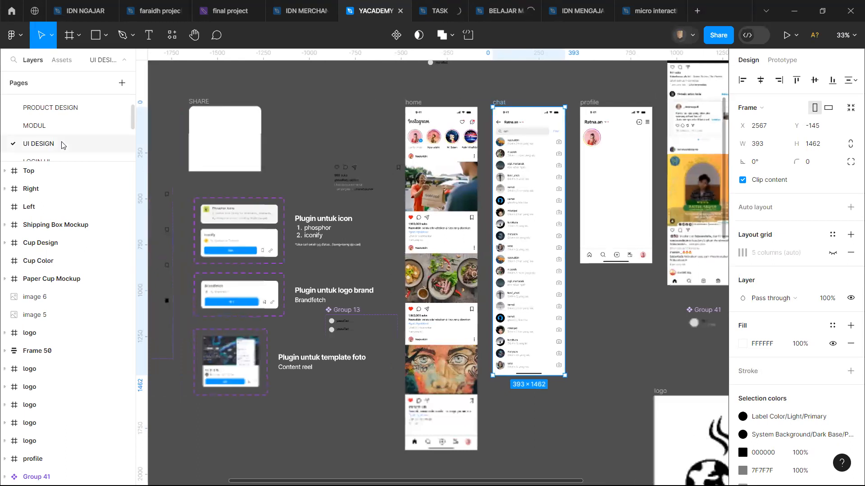
pyautogui.scroll(-3, 62, 145)
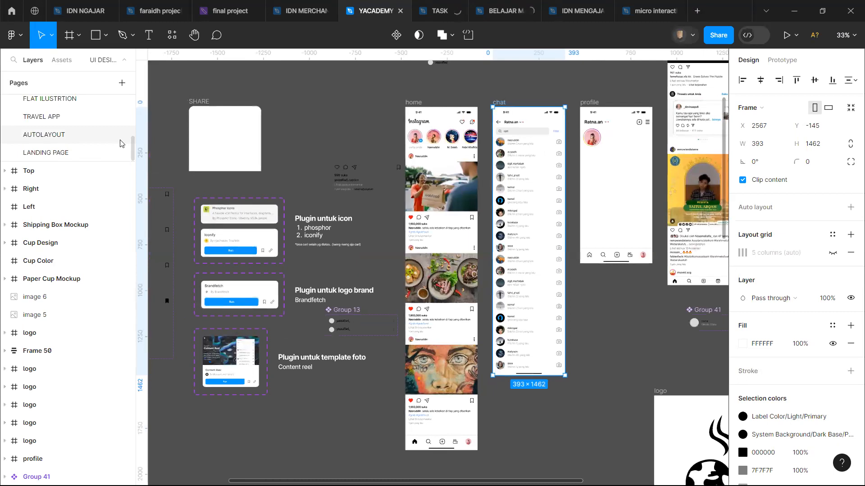
pyautogui.click(75, 136)
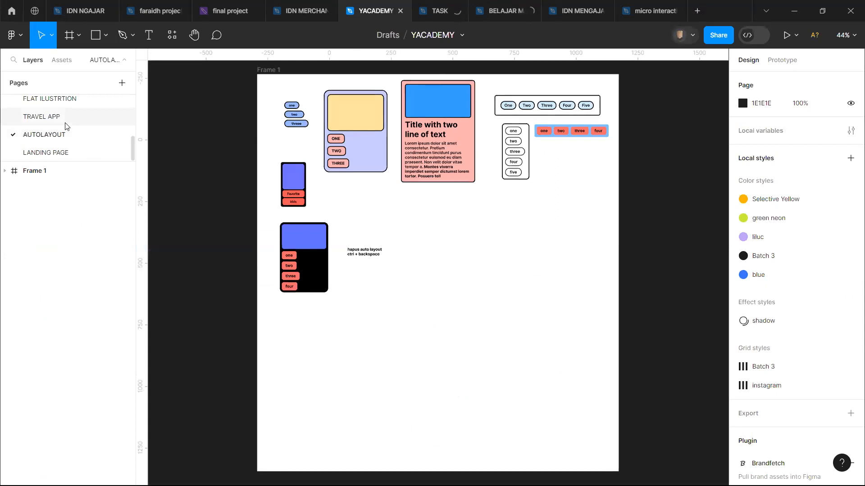
# Step: Examine the auto layout examples in Frame 1, including the cards and the horizontal and vertical button groups
pyautogui.scroll(3, 434, 131)
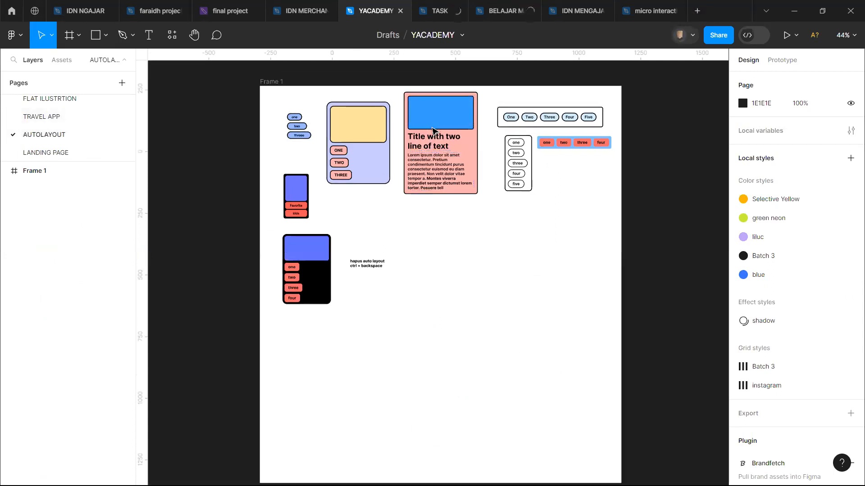
pyautogui.scroll(3, 433, 131)
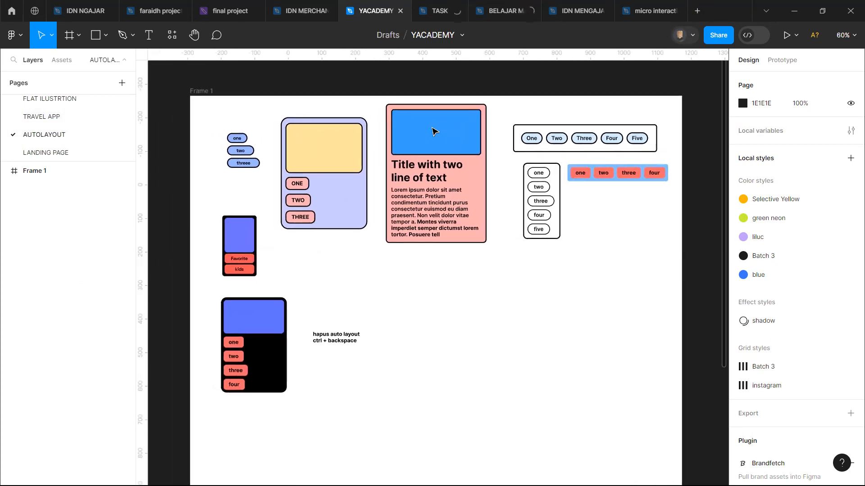
pyautogui.scroll(-2, 434, 131)
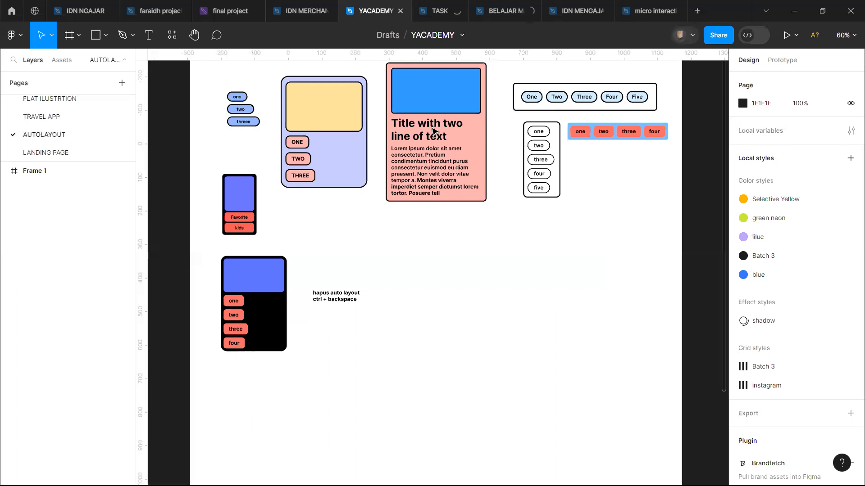
pyautogui.scroll(3, 434, 131)
pyautogui.hscroll(-2, 434, 131)
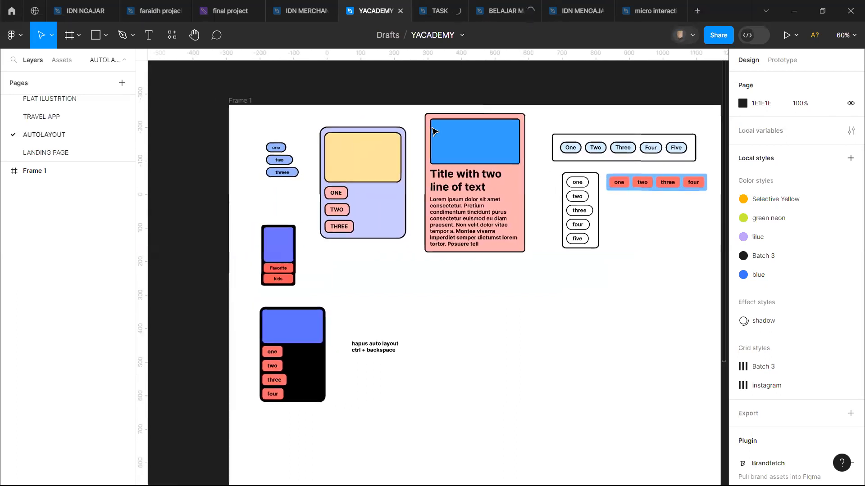
pyautogui.scroll(-1, 433, 131)
pyautogui.hscroll(1, 434, 131)
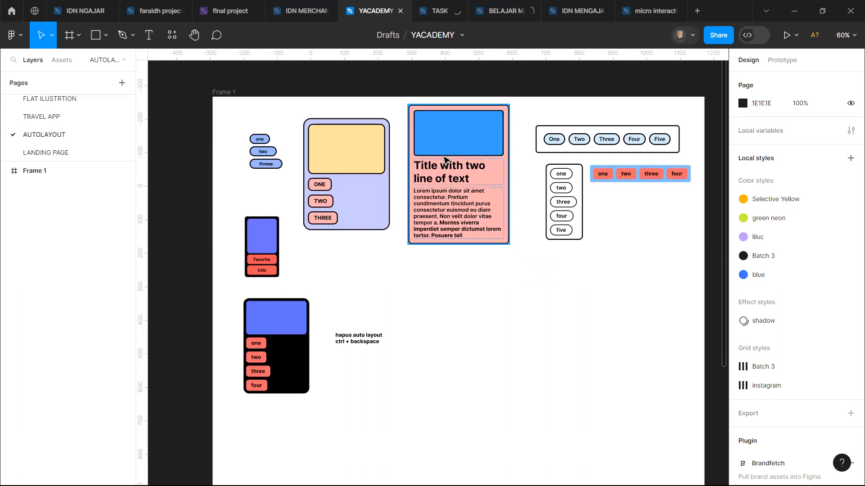
pyautogui.scroll(1, 443, 158)
pyautogui.scroll(4, 444, 159)
pyautogui.hscroll(5, 447, 159)
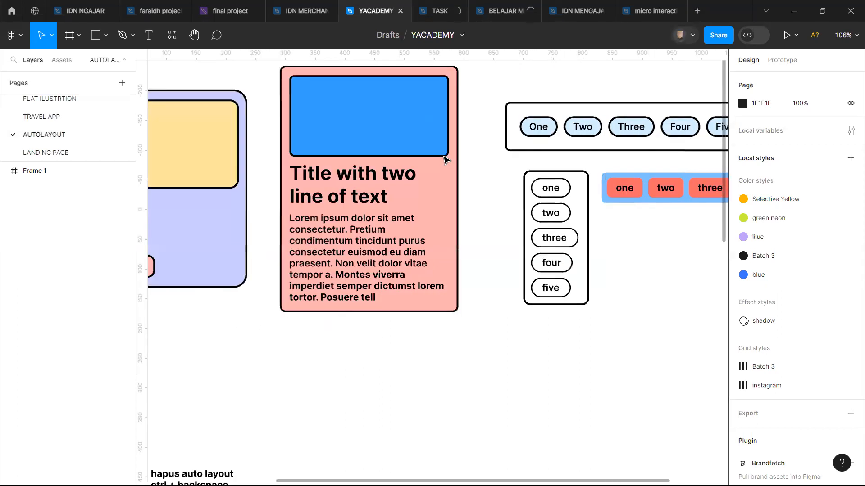
pyautogui.scroll(-5, 331, 196)
pyautogui.hscroll(-2, 315, 201)
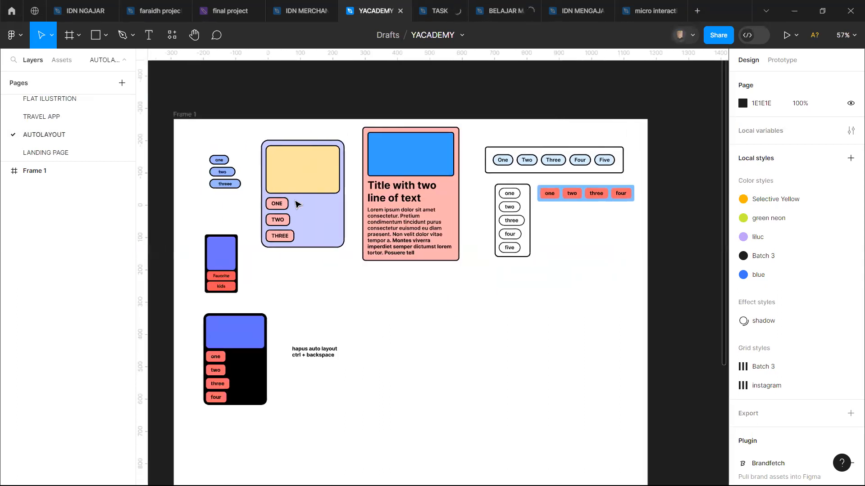
# Step: Draw a rectangle about 287 × 141 on the empty canvas beside Frame 1
pyautogui.hscroll(6, 297, 205)
pyautogui.hscroll(3, 297, 205)
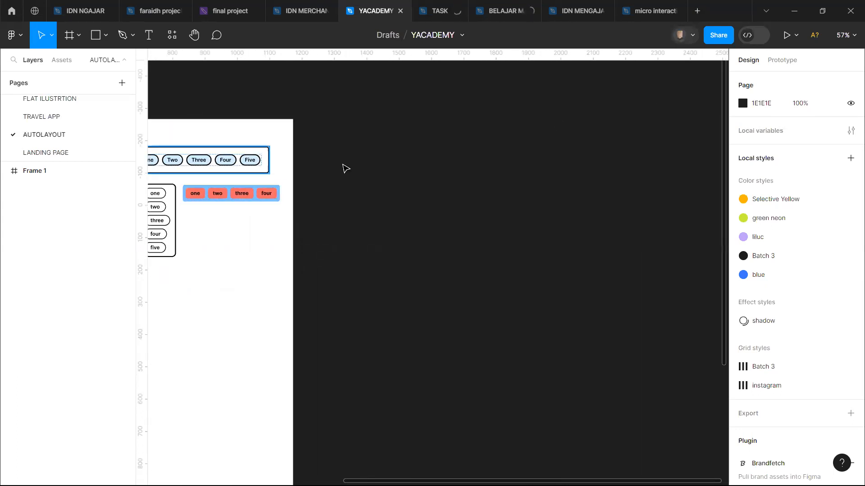
pyautogui.hscroll(3, 348, 169)
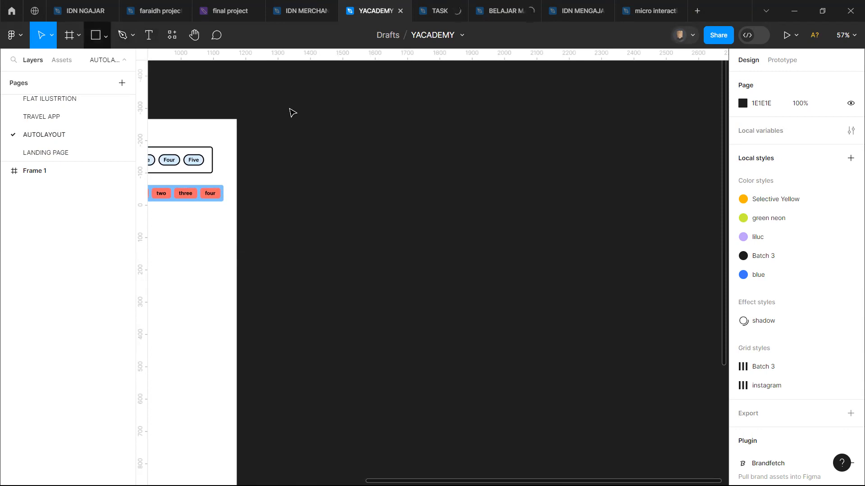
pyautogui.click(106, 36)
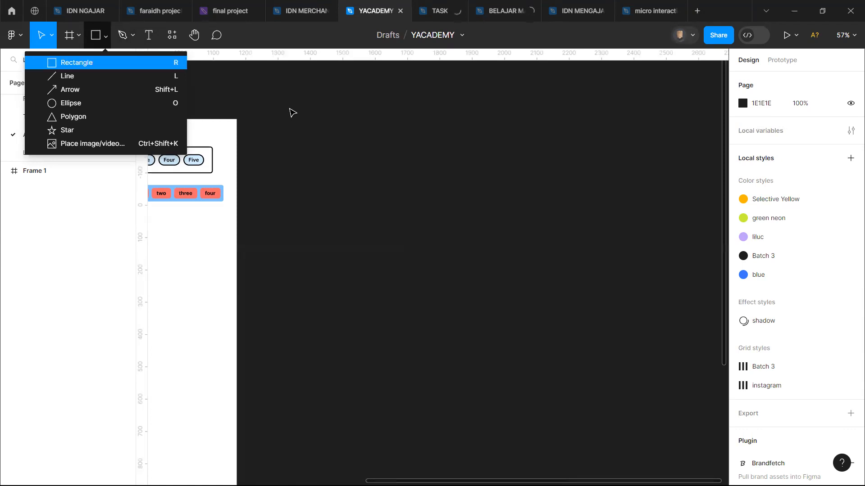
pyautogui.click(106, 62)
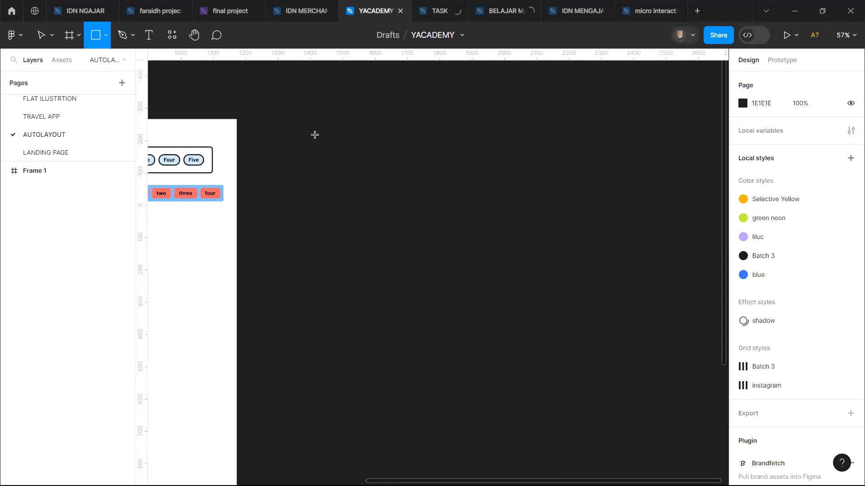
pyautogui.moveTo(315, 135); pyautogui.dragTo(407, 180)
pyautogui.click(359, 191)
pyautogui.scroll(5, 359, 191)
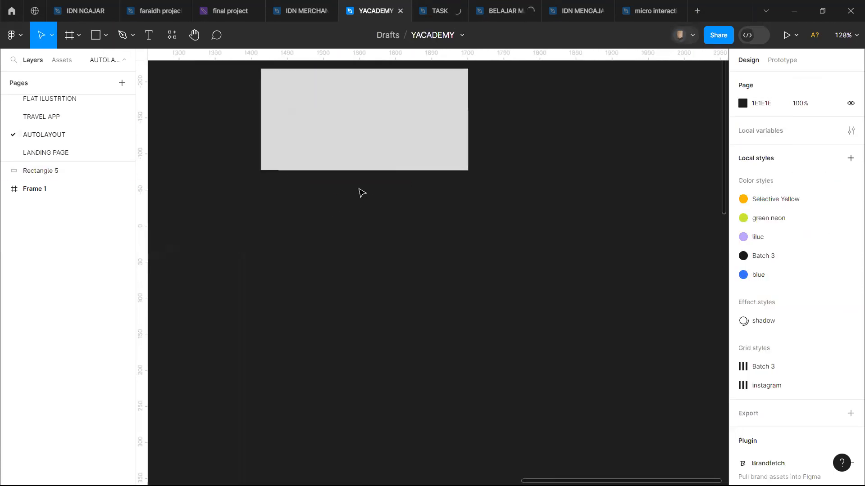
pyautogui.scroll(3, 360, 191)
pyautogui.click(359, 193)
pyautogui.scroll(-2, 359, 228)
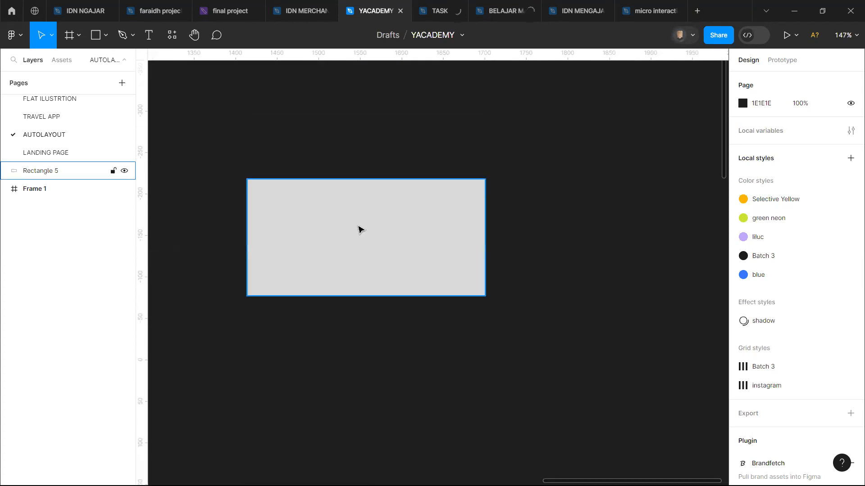
# Step: Select the grey rectangle, search the plugins for "unsplash" and run Unsplash
pyautogui.click(315, 215)
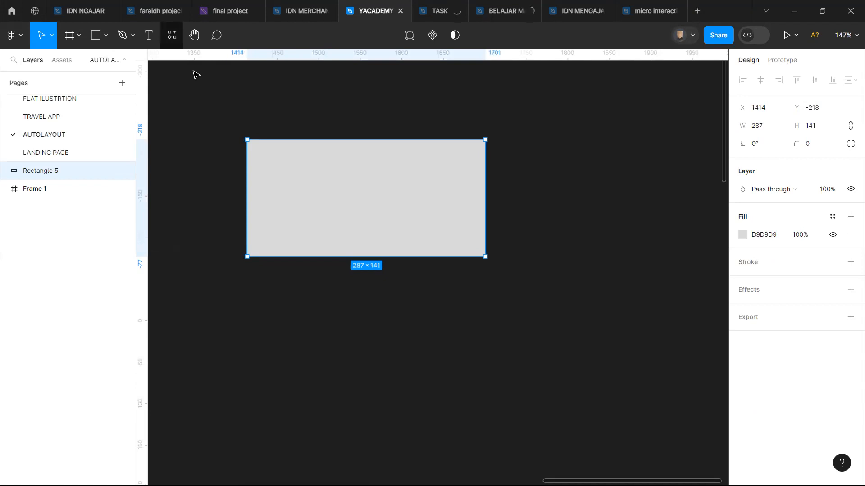
pyautogui.hotkey('shift', 'i')
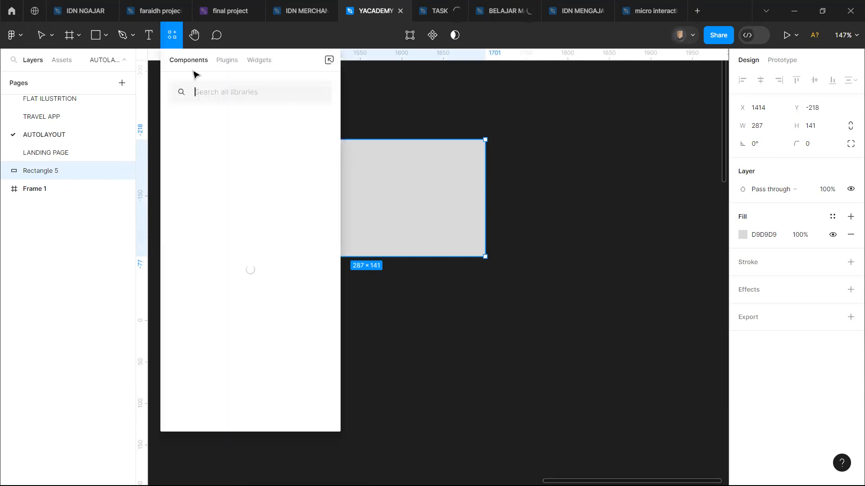
pyautogui.click(234, 65)
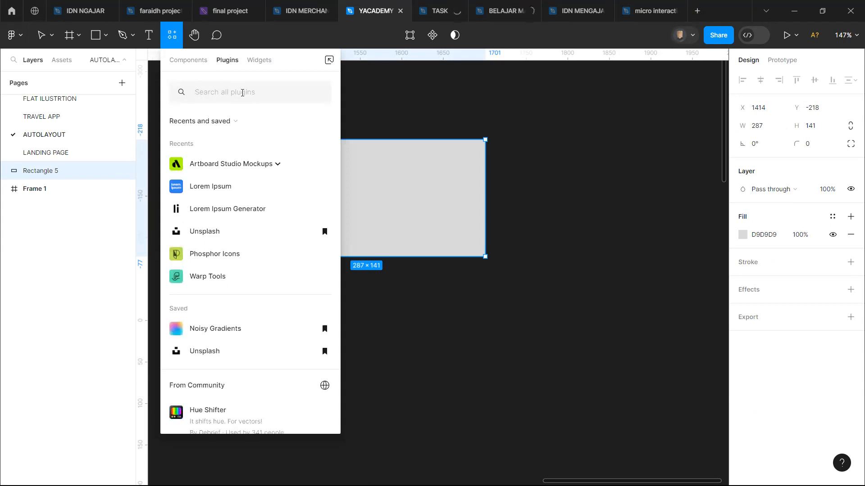
pyautogui.write('unsplash')
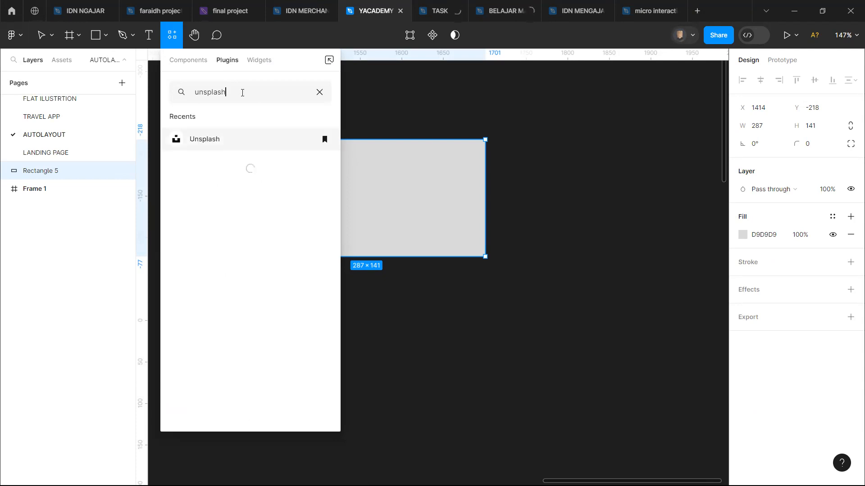
pyautogui.click(283, 141)
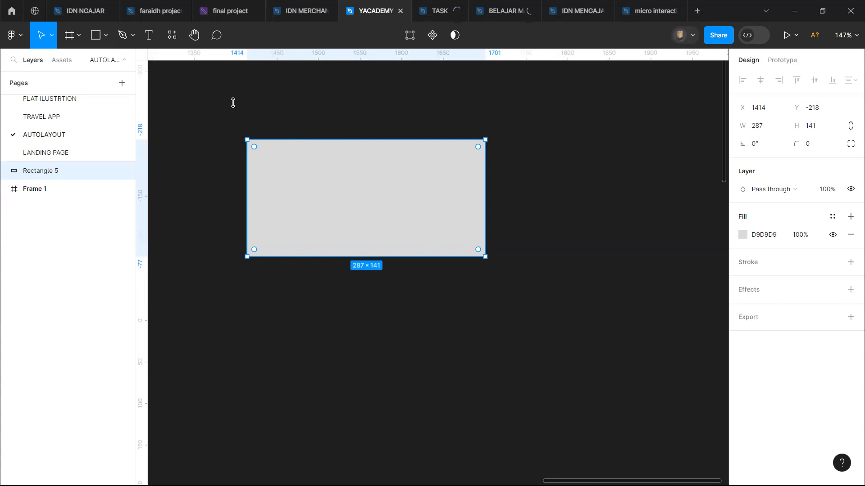
pyautogui.hotkey('ctrl', 'alt', 'p')
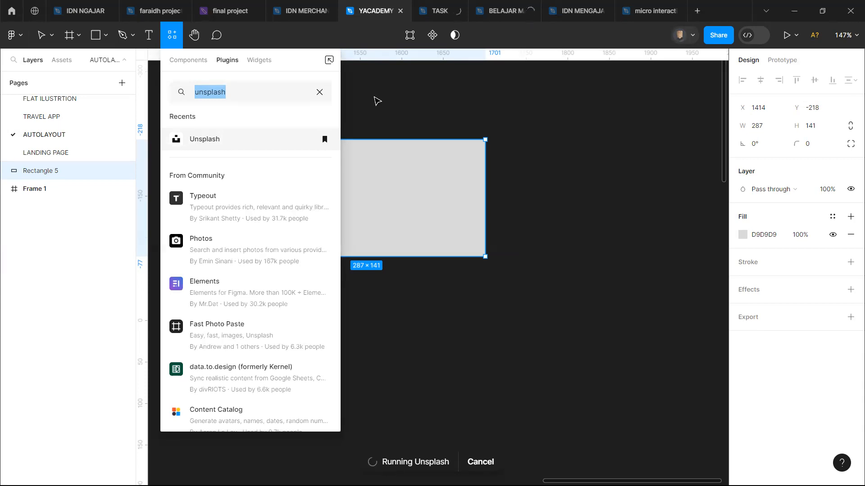
pyautogui.click(360, 116)
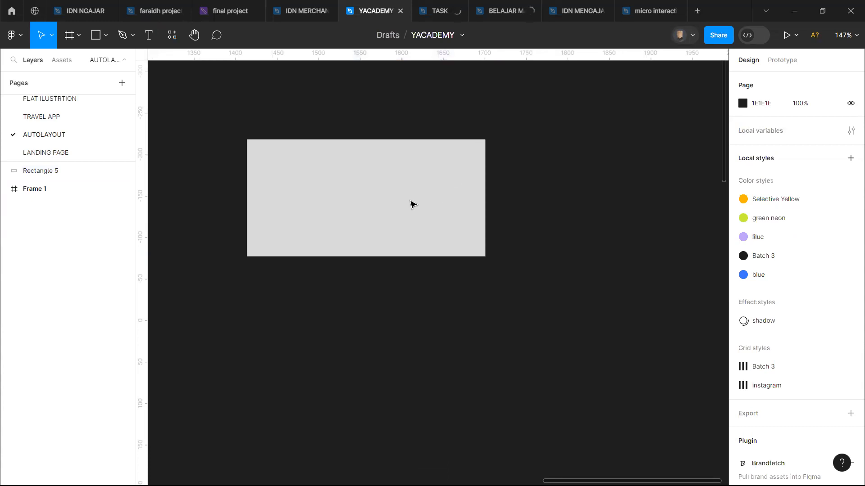
pyautogui.click(444, 171)
pyautogui.click(174, 36)
pyautogui.hotkey('ctrl', 'alt', 'p')
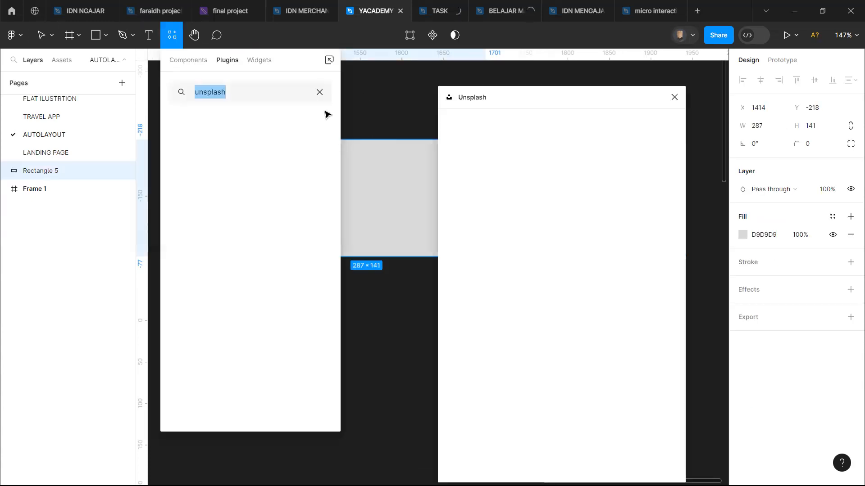
pyautogui.click(379, 82)
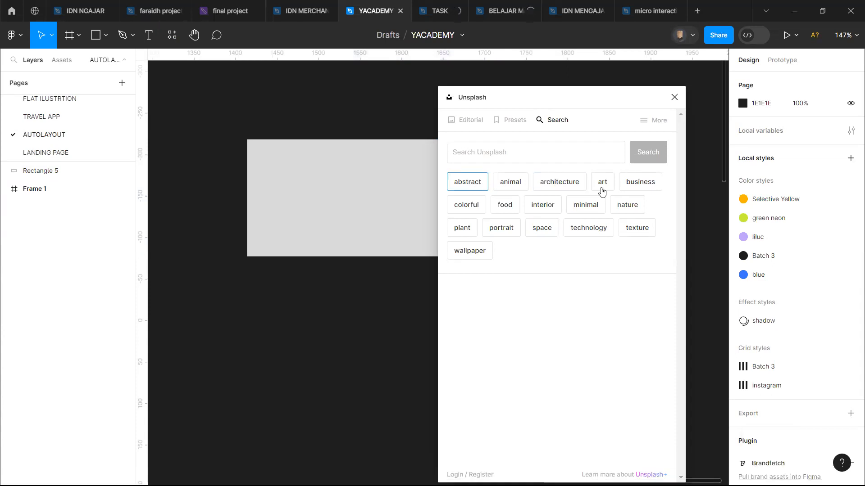
# Step: Search Unsplash for "art", fill the grey rectangle with the blue and orange abstract painting by the search results, and close the plugin
pyautogui.click(602, 182)
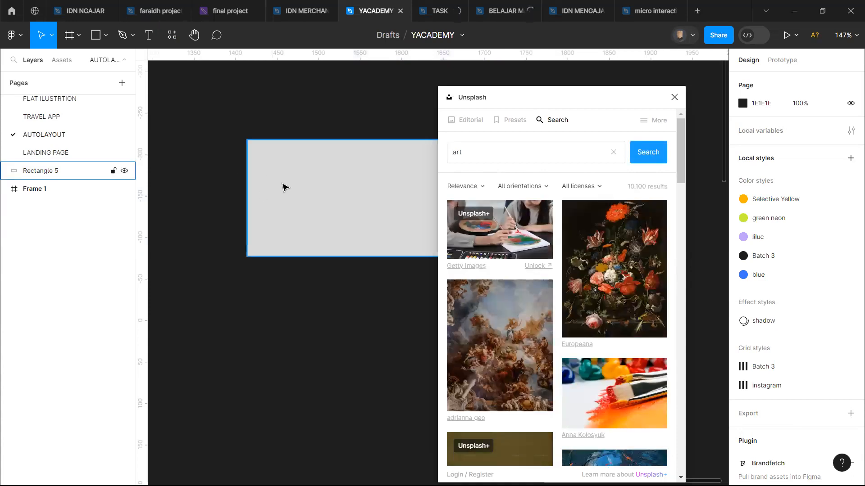
pyautogui.click(284, 186)
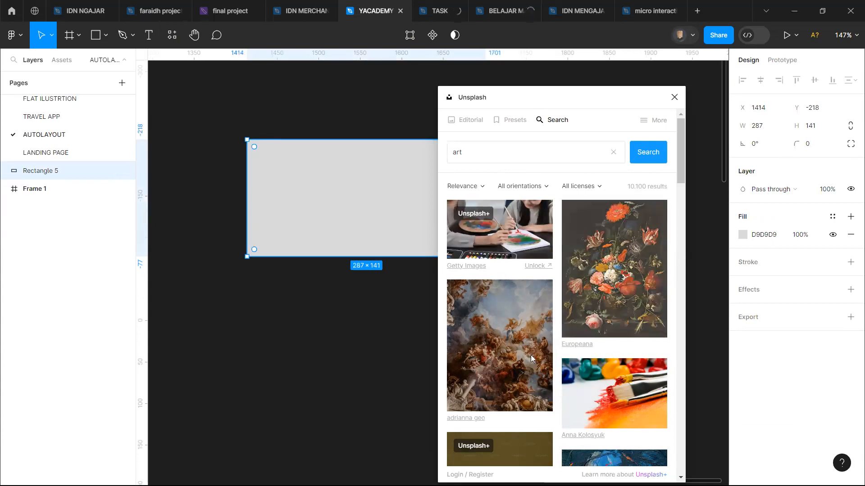
pyautogui.scroll(-3, 606, 311)
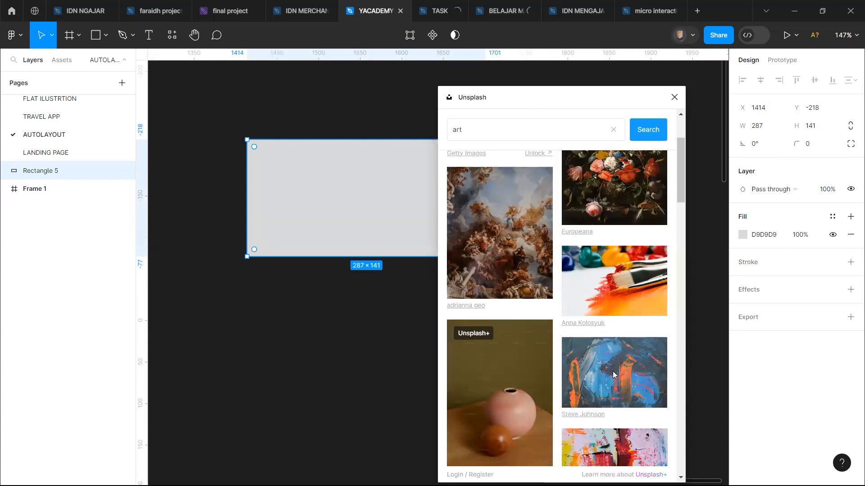
pyautogui.scroll(-3, 613, 374)
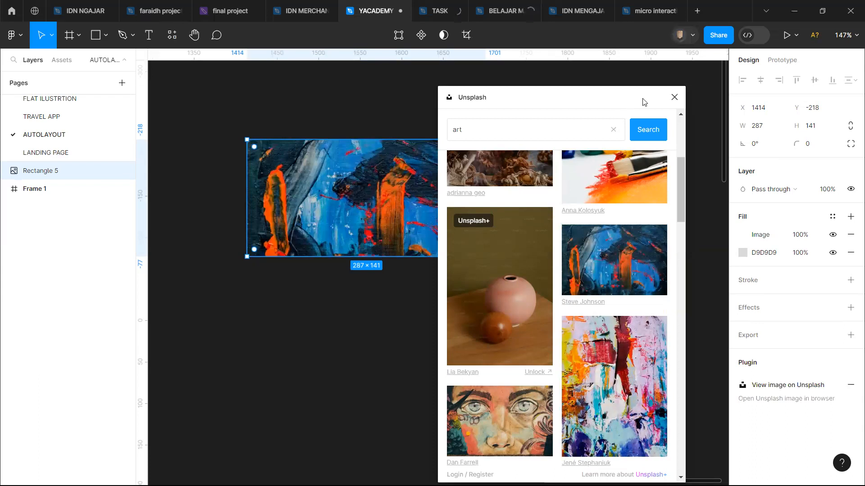
pyautogui.click(674, 96)
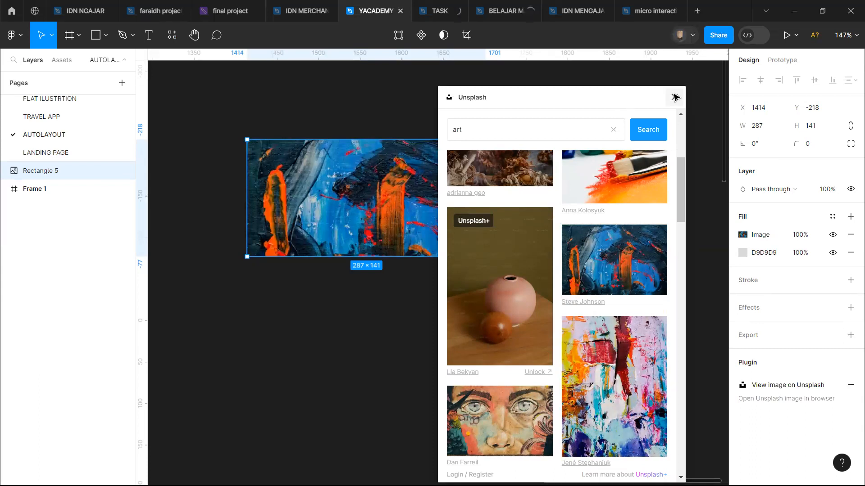
pyautogui.click(573, 198)
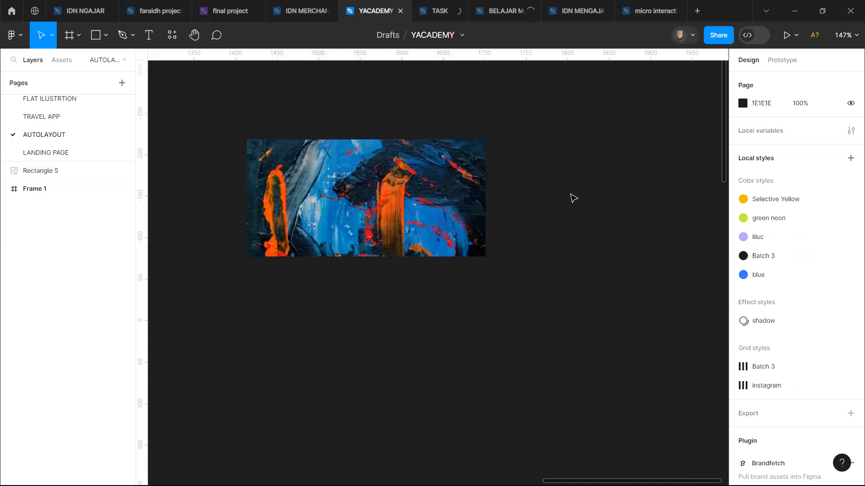
pyautogui.hscroll(-3, 573, 198)
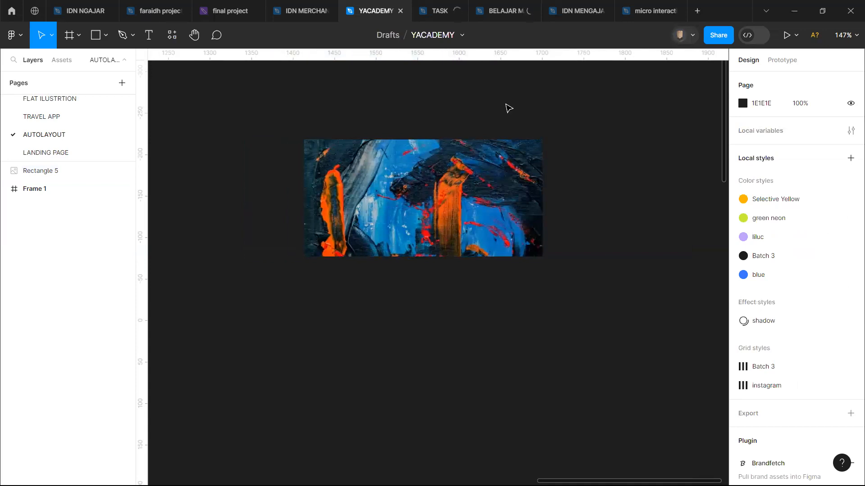
# Step: Copy the profile card from the auto layout page of the micro interaction file and paste it onto the AUTOLAYOUT page of YACADEMY
pyautogui.click(572, 5)
pyautogui.click(524, 213)
pyautogui.click(631, 17)
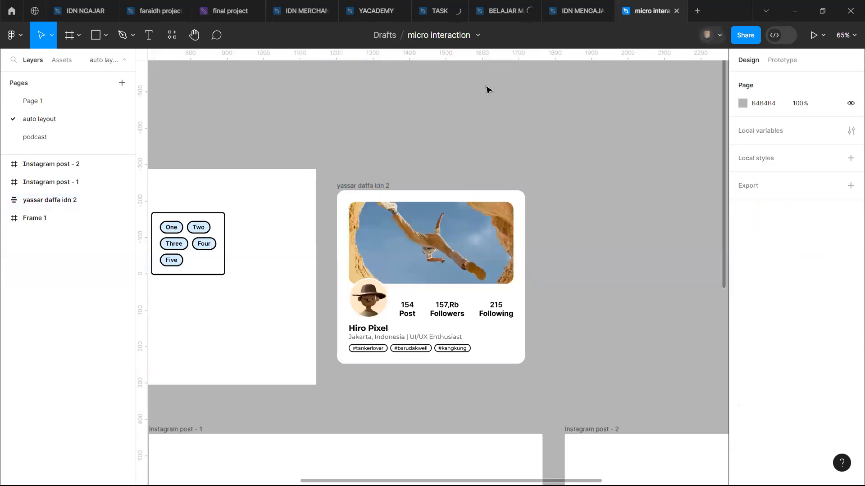
pyautogui.click(382, 10)
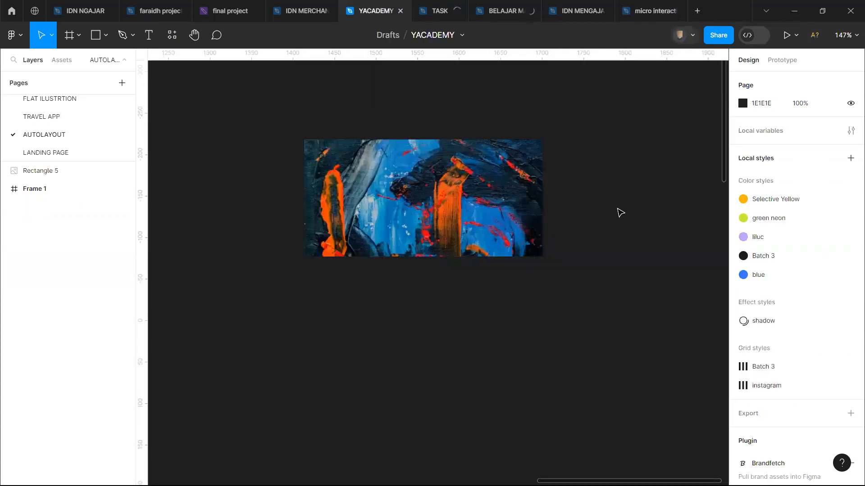
pyautogui.hotkey('ctrl', 'v')
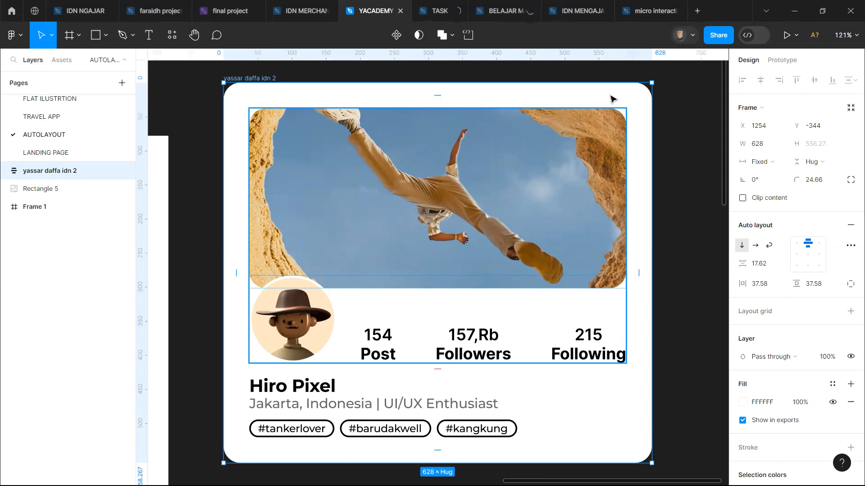
# Step: Move the pasted profile card to the right of the painting rectangle, at about X 1742, Y -266
pyautogui.scroll(-3, 557, 159)
pyautogui.scroll(-5, 557, 159)
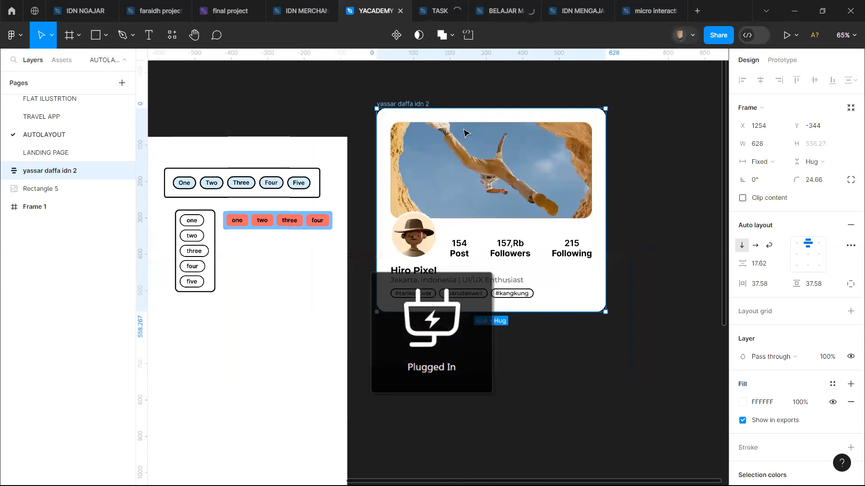
pyautogui.moveTo(501, 125); pyautogui.dragTo(674, 153)
pyautogui.hscroll(5, 471, 229)
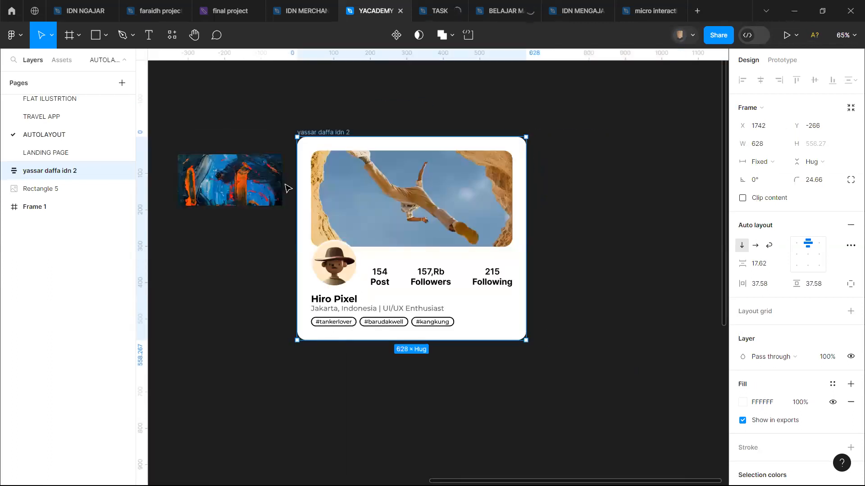
# Step: Move the painting rectangle to the other side of the profile card and enlarge it to about 440 × 217
pyautogui.click(285, 185)
pyautogui.moveTo(259, 184); pyautogui.dragTo(715, 196)
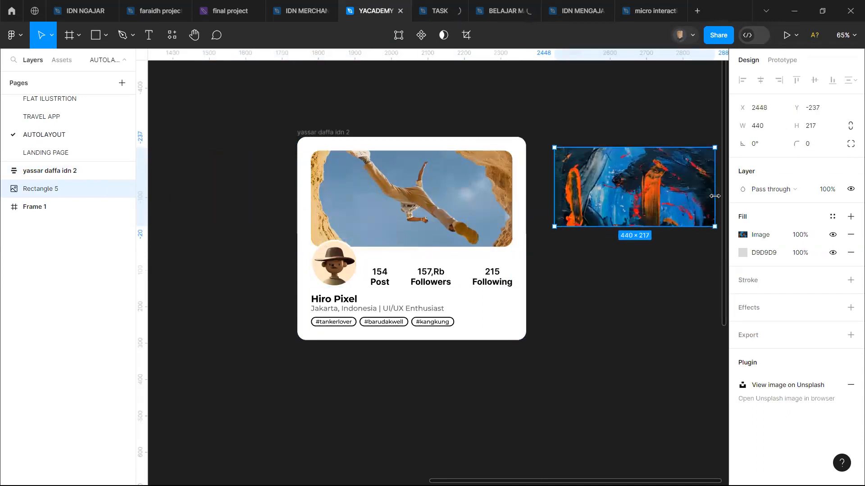
pyautogui.click(599, 272)
# Step: Inspect the stats row inside the profile card and narrow the whole card by moving its right edge inward
pyautogui.doubleClick(383, 271)
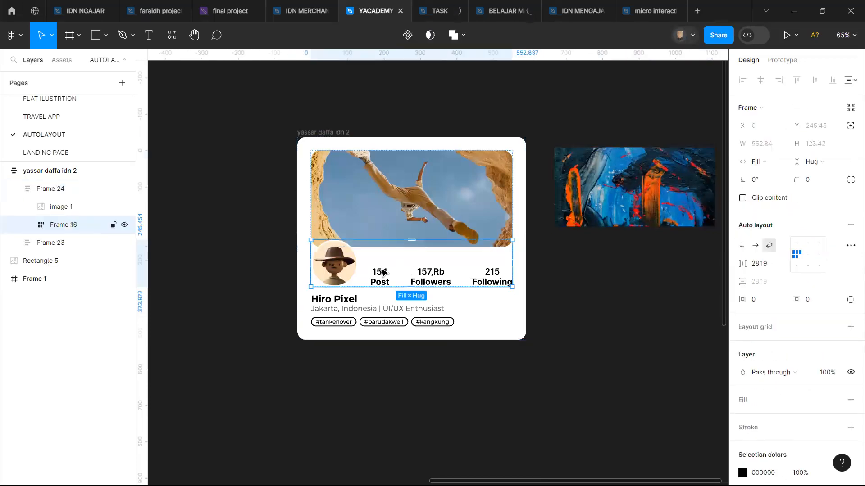
pyautogui.hscroll(2, 383, 272)
pyautogui.scroll(5, 382, 272)
pyautogui.scroll(-2, 382, 272)
pyautogui.scroll(1, 379, 269)
pyautogui.scroll(2, 378, 269)
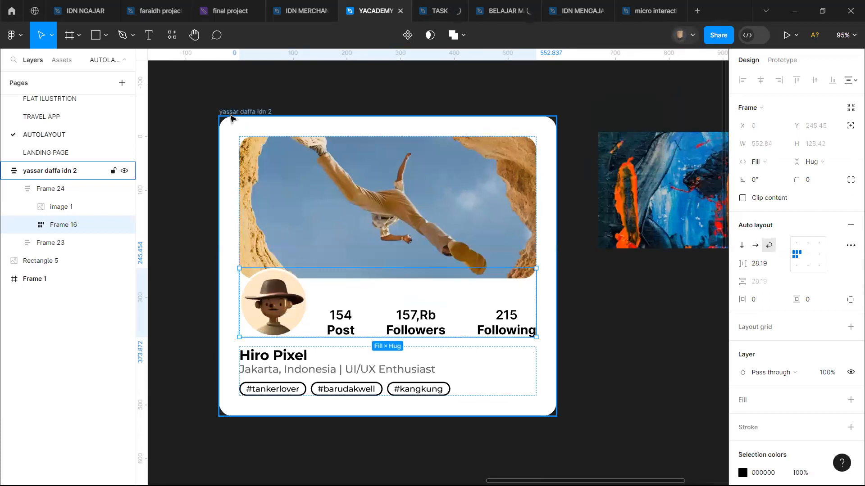
pyautogui.click(230, 118)
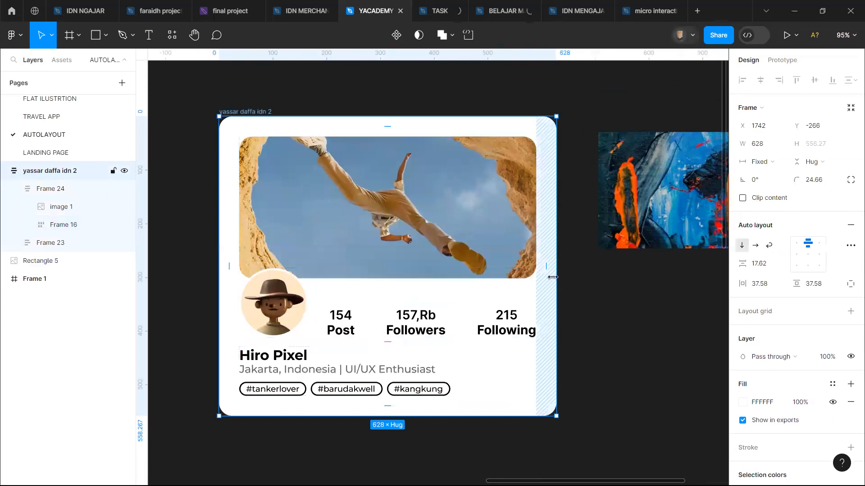
pyautogui.moveTo(544, 278); pyautogui.dragTo(527, 292)
pyautogui.doubleClick(324, 322)
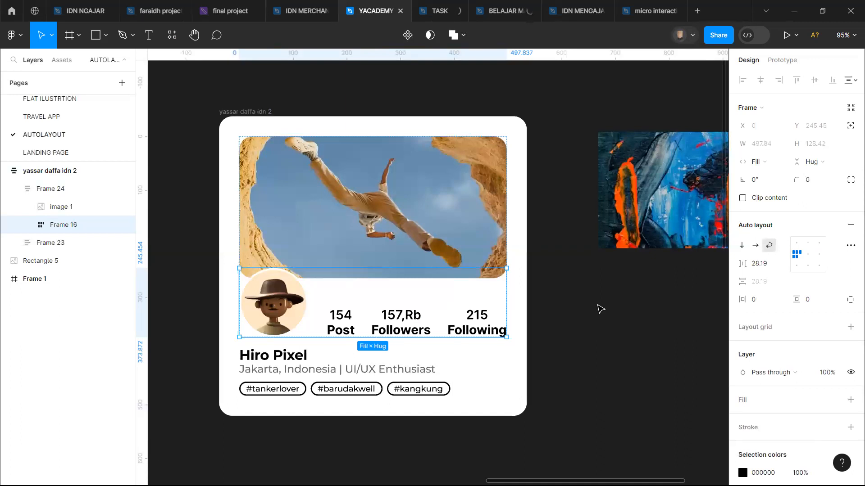
pyautogui.click(624, 330)
pyautogui.hscroll(1, 621, 326)
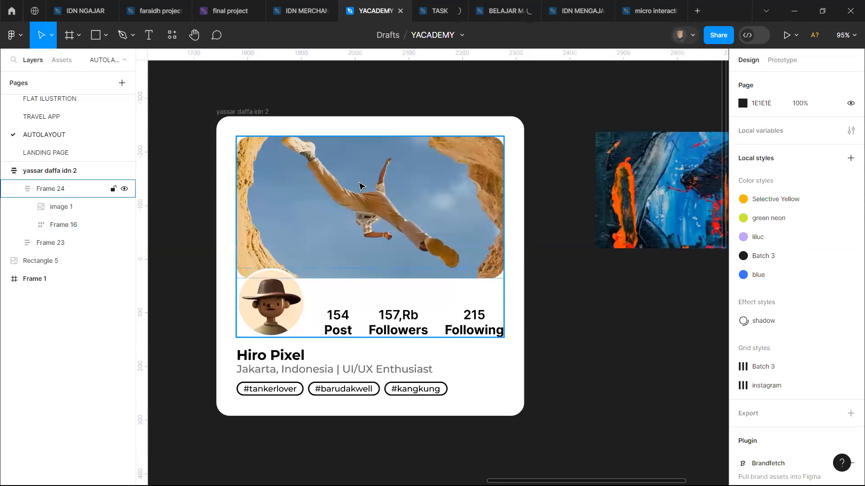
# Step: Set the painting rectangle's corner radius to 20, using the profile card's header image as the reference
pyautogui.doubleClick(360, 186)
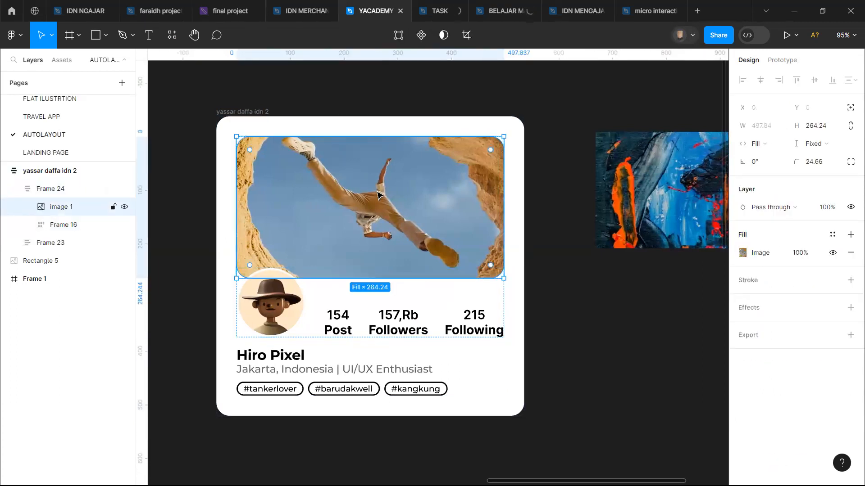
pyautogui.click(622, 197)
pyautogui.hscroll(3, 623, 196)
pyautogui.hscroll(2, 623, 196)
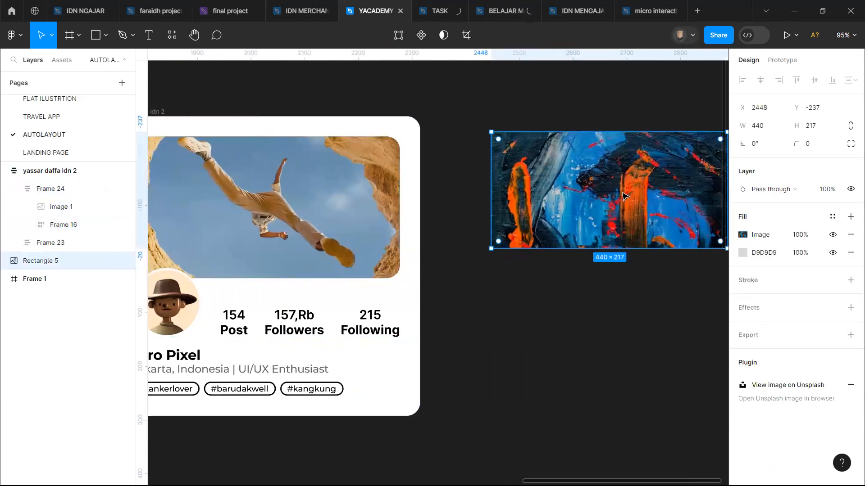
pyautogui.hscroll(2, 527, 181)
pyautogui.scroll(3, 525, 181)
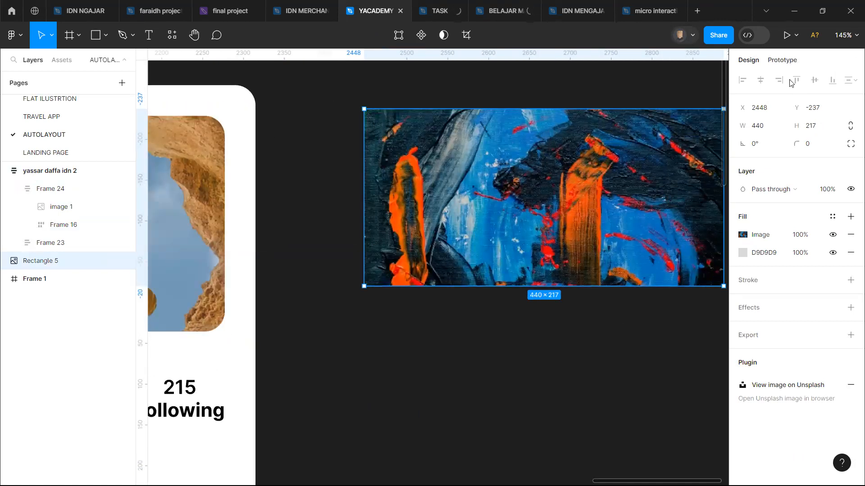
pyautogui.click(813, 148)
pyautogui.write('20')
pyautogui.press('Return')
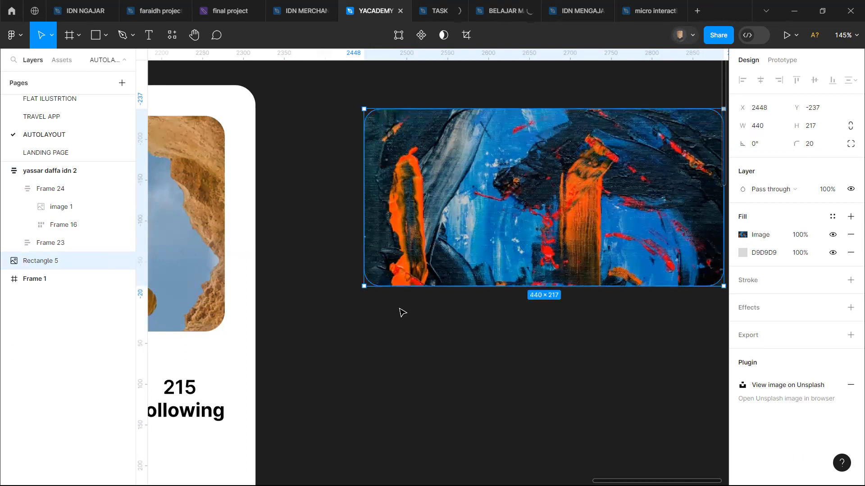
pyautogui.click(403, 312)
pyautogui.hscroll(-10, 402, 313)
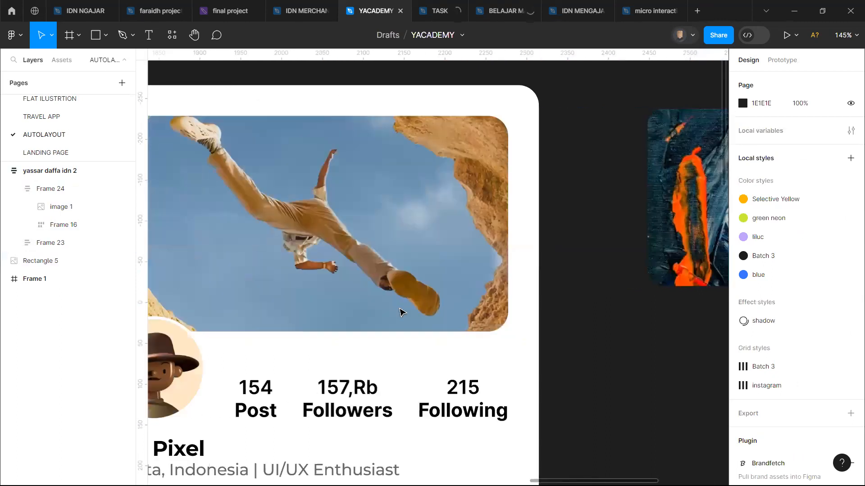
pyautogui.click(285, 379)
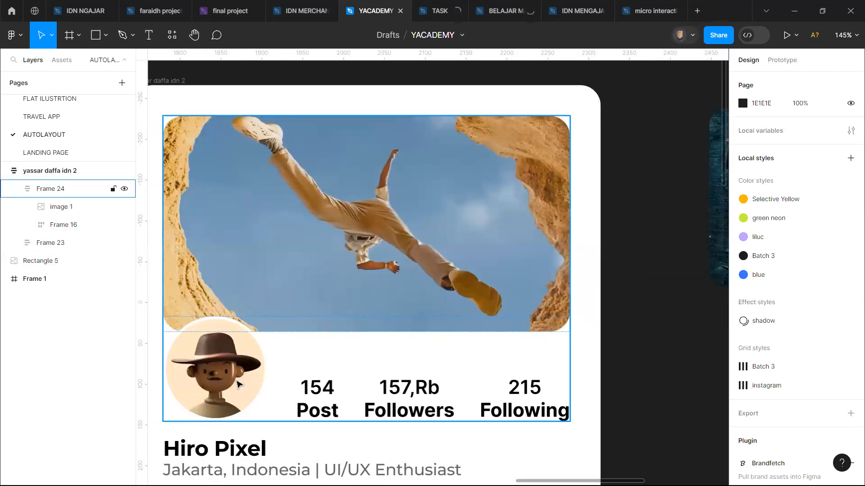
pyautogui.hscroll(10, 238, 384)
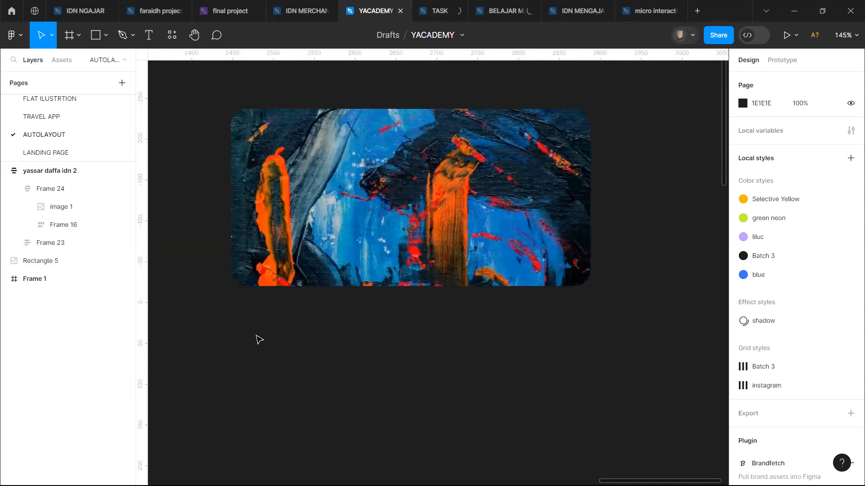
pyautogui.press('f')
pyautogui.moveTo(259, 280); pyautogui.dragTo(287, 307)
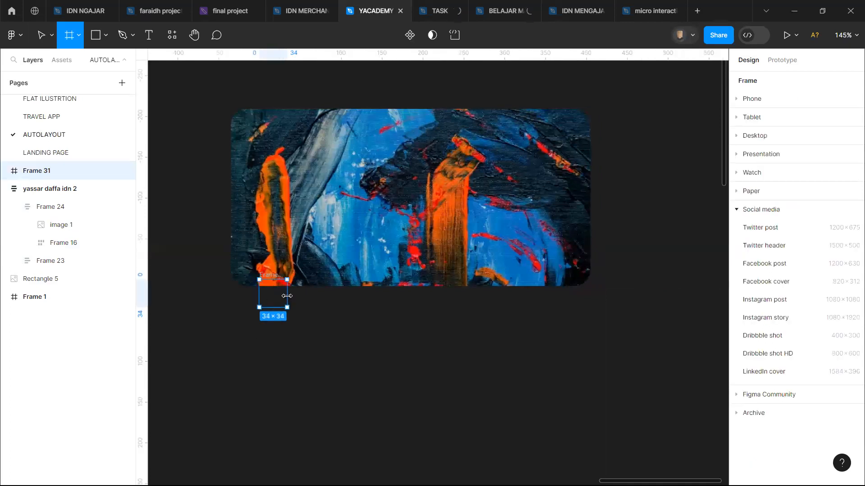
pyautogui.press('Delete')
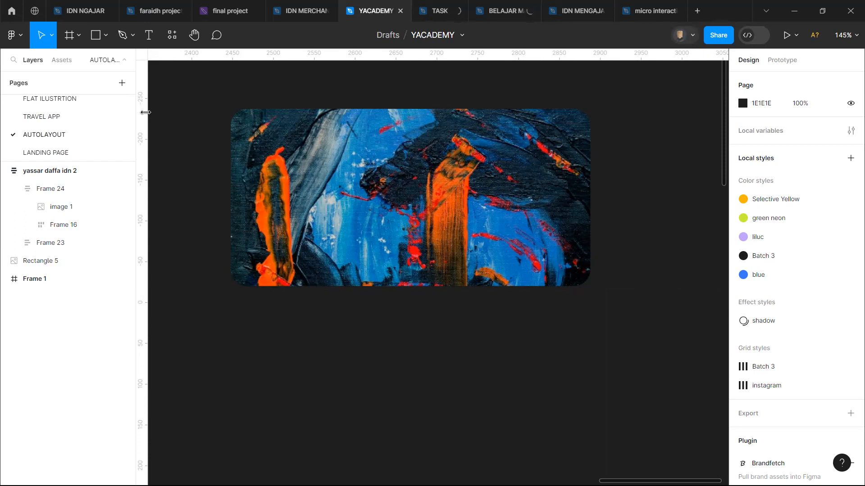
# Step: Draw a circle about 89 × 89 overlapping the painting's lower edge near its left corner, as the avatar placeholder
pyautogui.press('o')
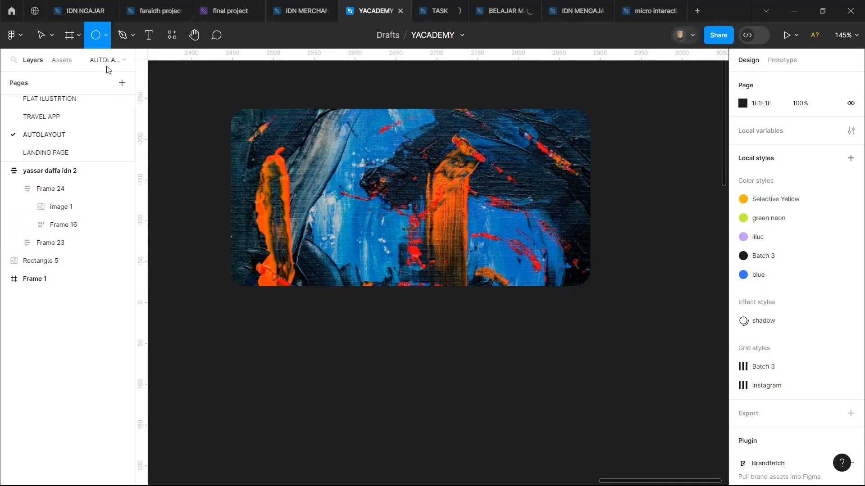
pyautogui.moveTo(264, 279); pyautogui.dragTo(338, 342)
pyautogui.click(357, 341)
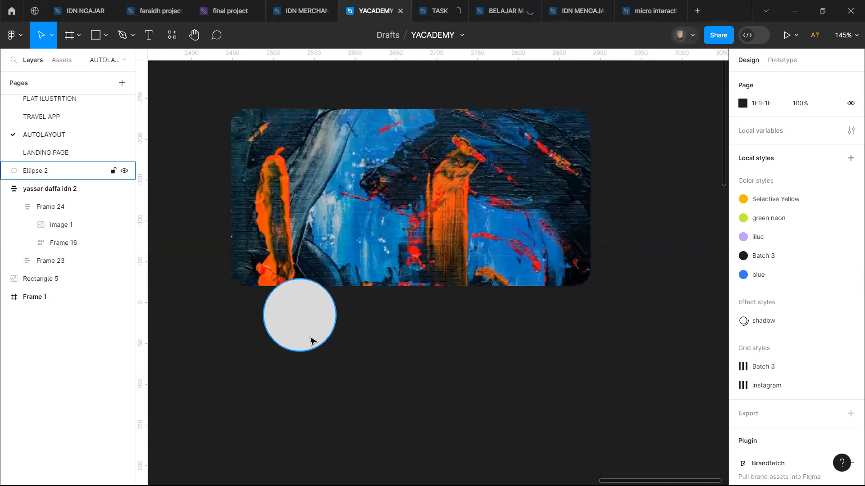
pyautogui.click(310, 341)
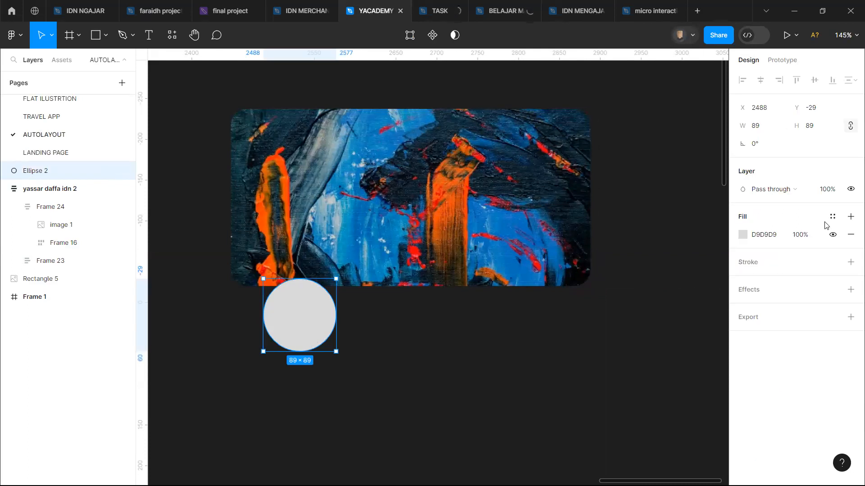
# Step: Change the avatar circle's fill from solid grey to an image fill and open the file chooser for it
pyautogui.click(744, 240)
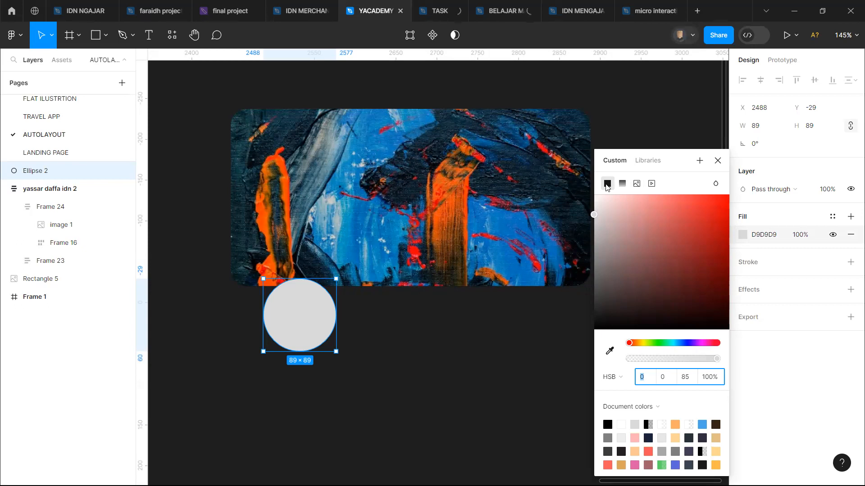
pyautogui.click(624, 184)
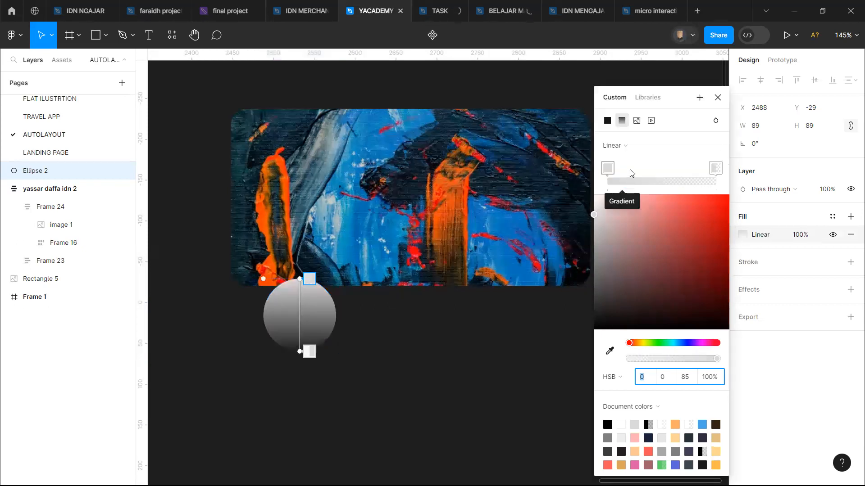
pyautogui.click(636, 120)
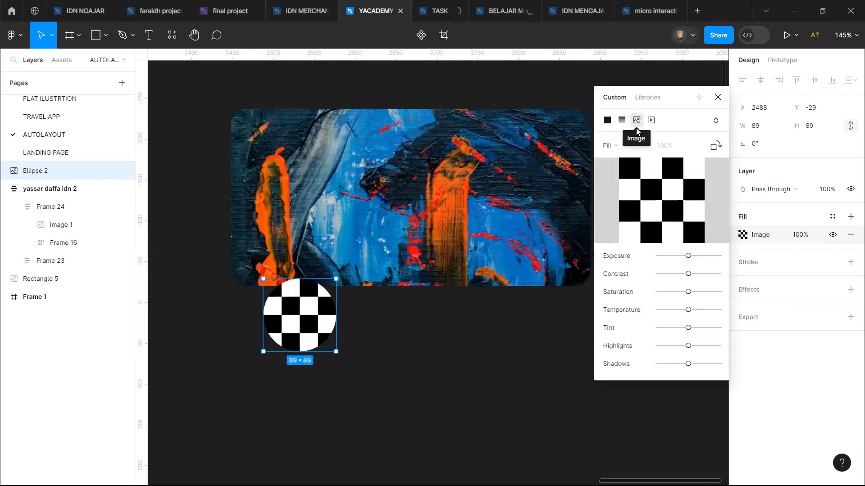
pyautogui.click(655, 200)
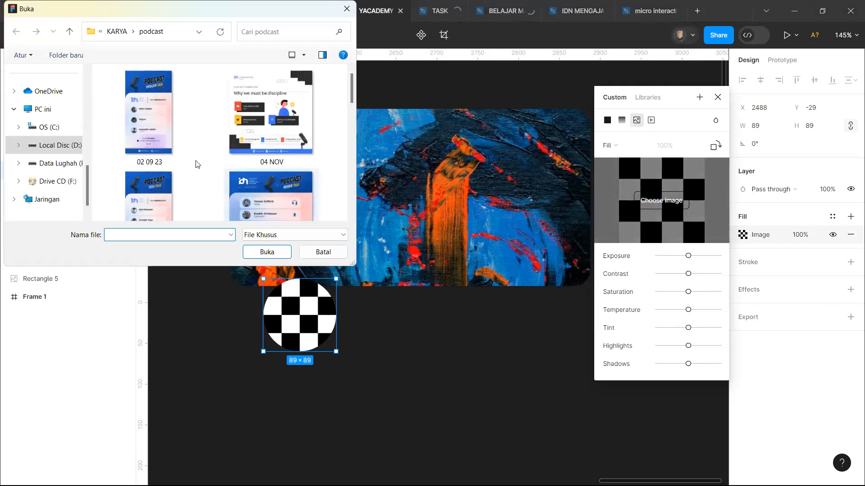
# Step: Fill the avatar circle with the photo 20230827_121251 from the Unduhan folder
pyautogui.scroll(5, 48, 110)
pyautogui.click(48, 110)
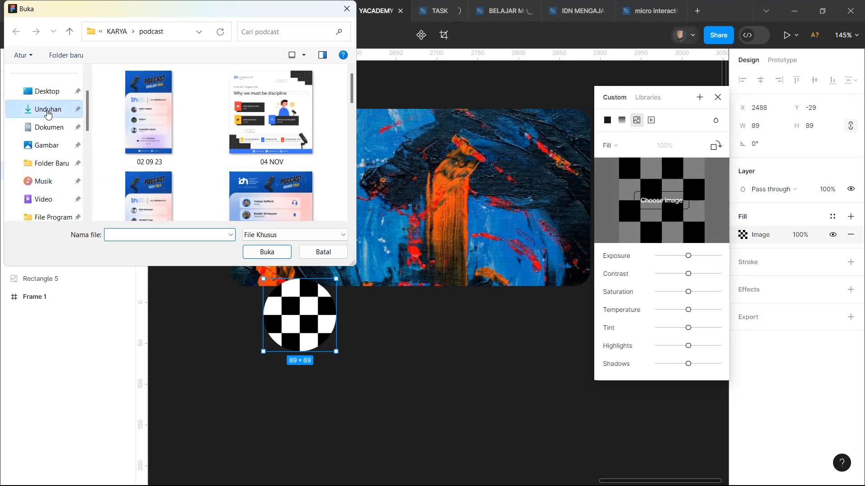
pyautogui.scroll(-5, 243, 151)
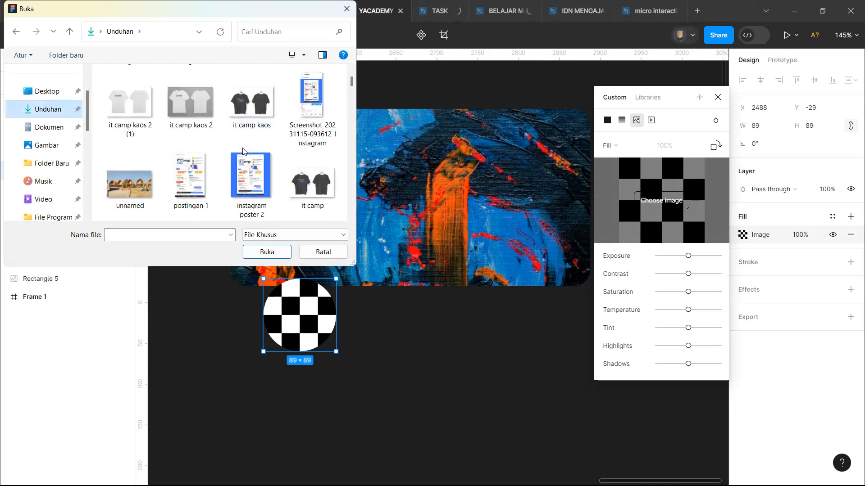
pyautogui.scroll(-10, 242, 151)
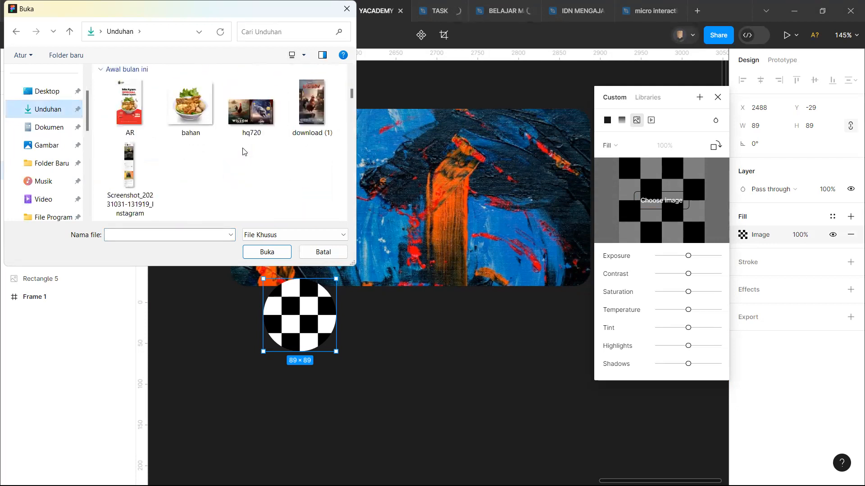
pyautogui.scroll(-5, 242, 150)
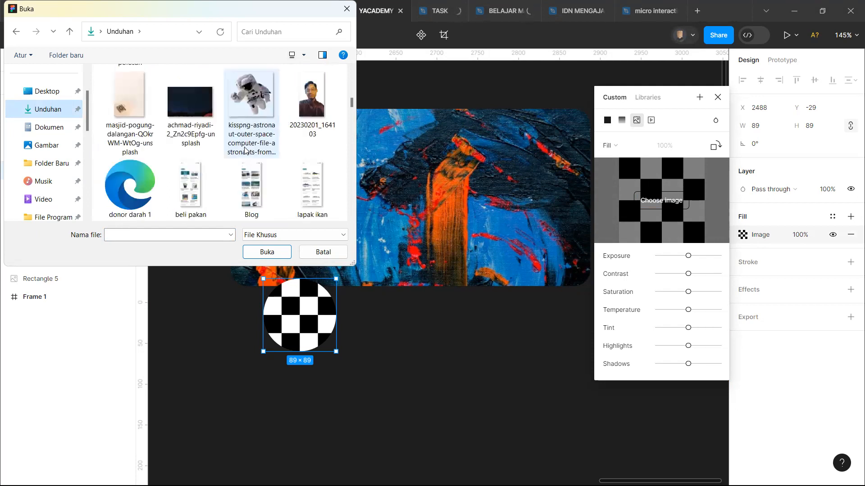
pyautogui.scroll(-5, 245, 150)
pyautogui.scroll(5, 244, 150)
pyautogui.scroll(-5, 244, 150)
pyautogui.scroll(5, 244, 150)
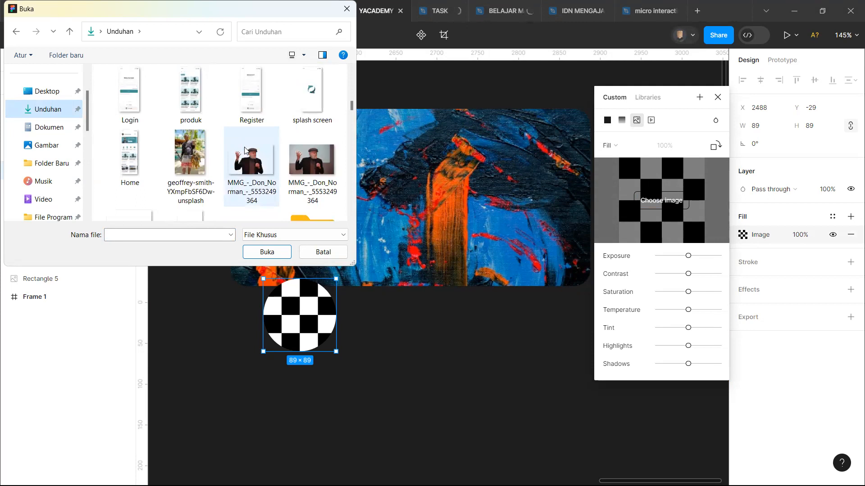
pyautogui.scroll(-5, 244, 150)
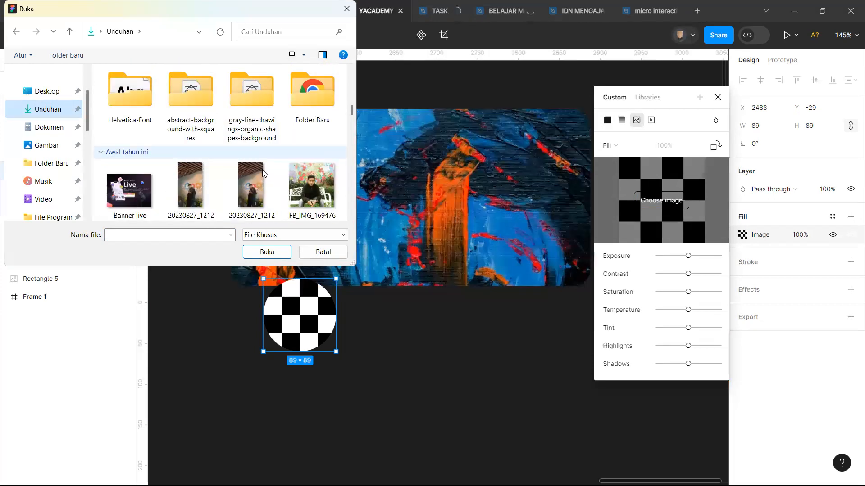
pyautogui.scroll(-5, 284, 184)
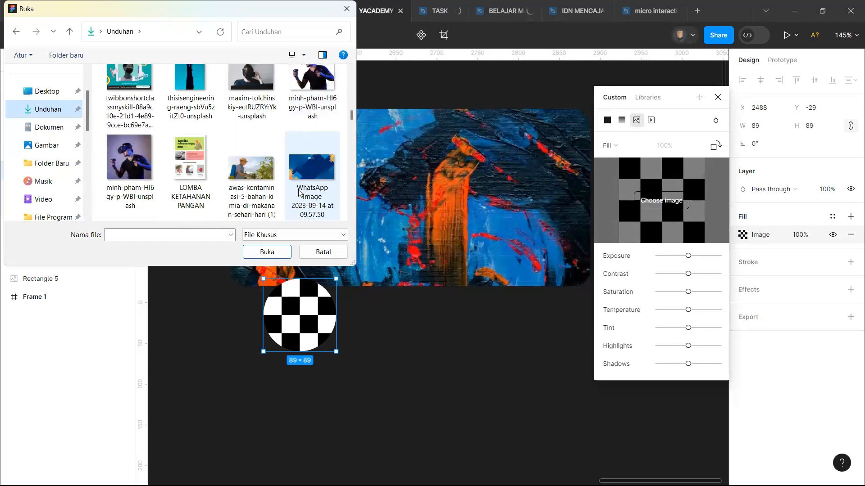
pyautogui.scroll(-3, 299, 193)
pyautogui.scroll(-5, 299, 193)
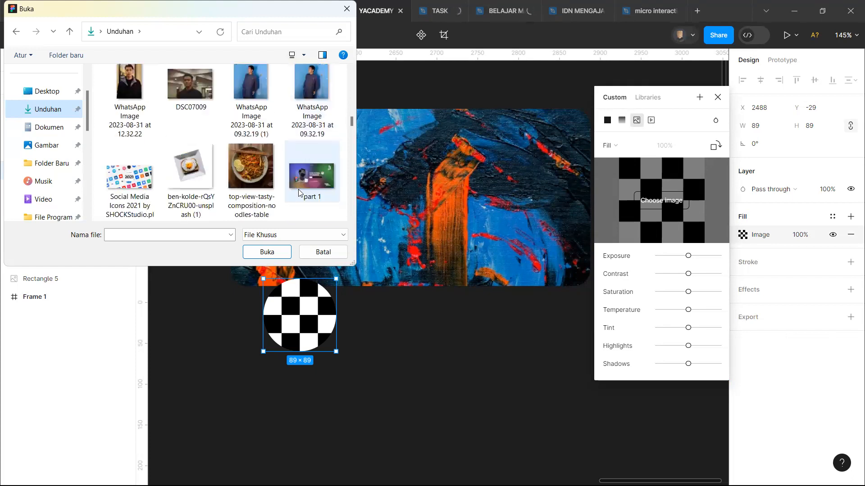
pyautogui.scroll(-3, 299, 192)
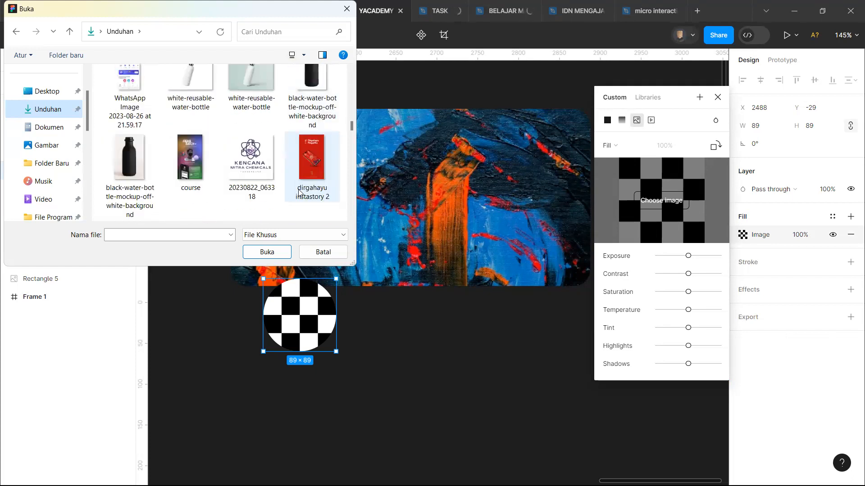
pyautogui.scroll(2, 299, 193)
pyautogui.click(130, 102)
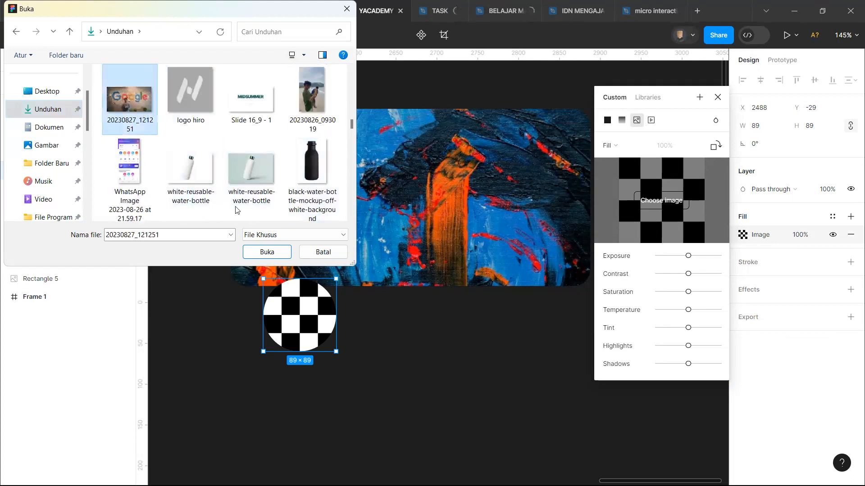
pyautogui.click(264, 255)
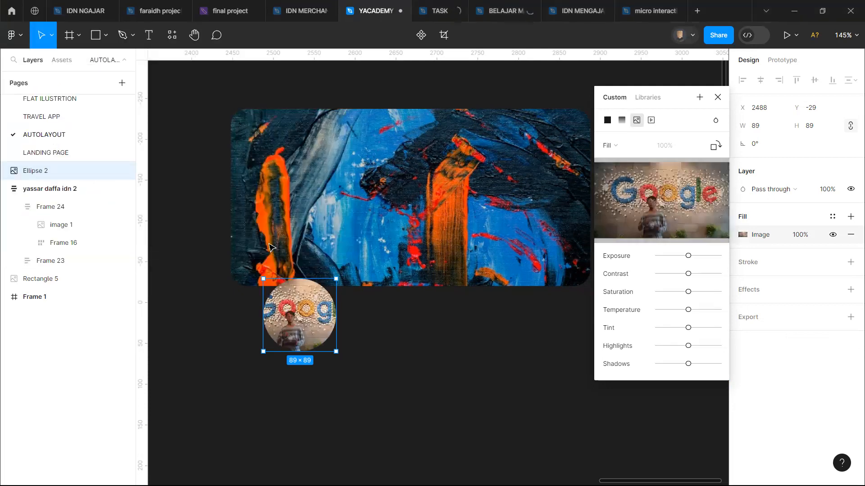
# Step: Put the avatar circle's photo into crop mode
pyautogui.scroll(2, 305, 317)
pyautogui.scroll(3, 304, 317)
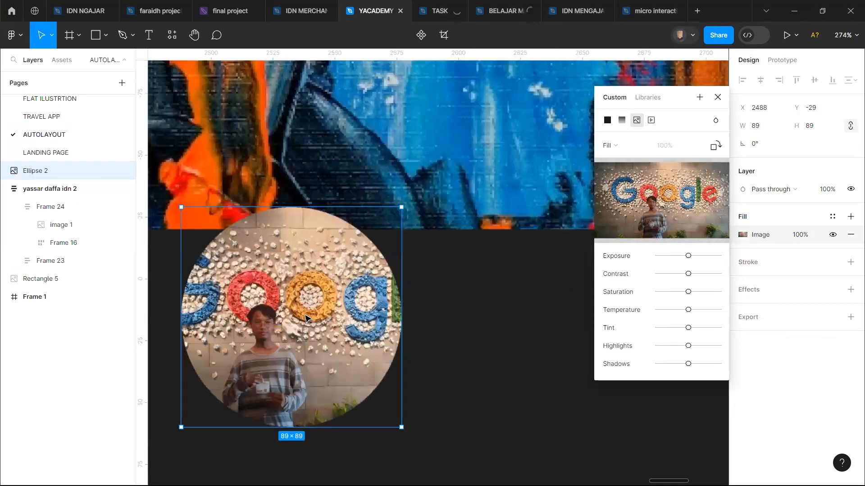
pyautogui.scroll(3, 305, 318)
pyautogui.scroll(-1, 304, 318)
pyautogui.hscroll(-1, 305, 317)
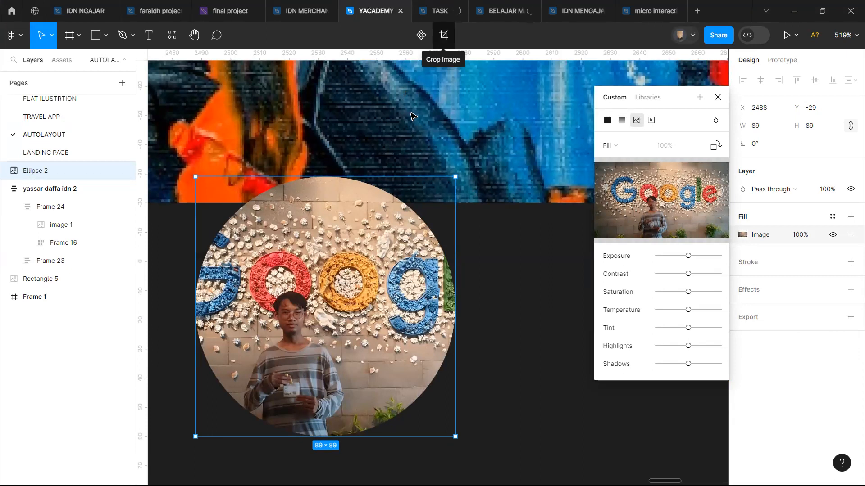
pyautogui.click(444, 35)
pyautogui.click(443, 35)
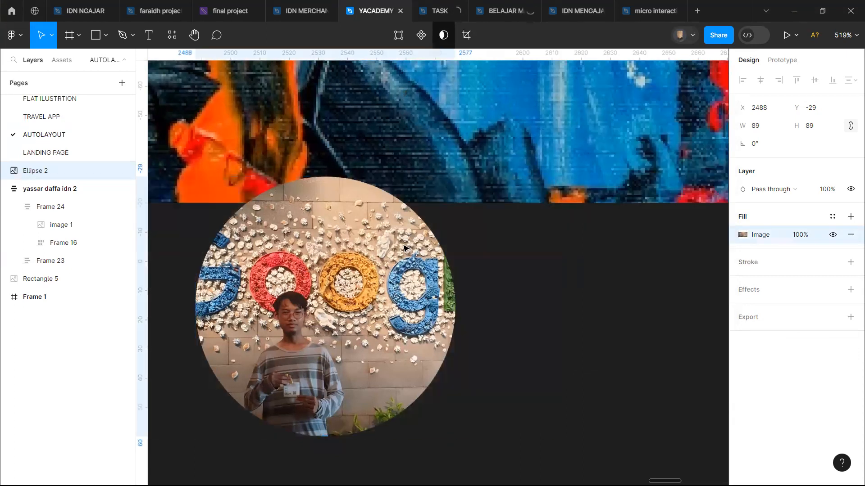
pyautogui.scroll(-5, 403, 247)
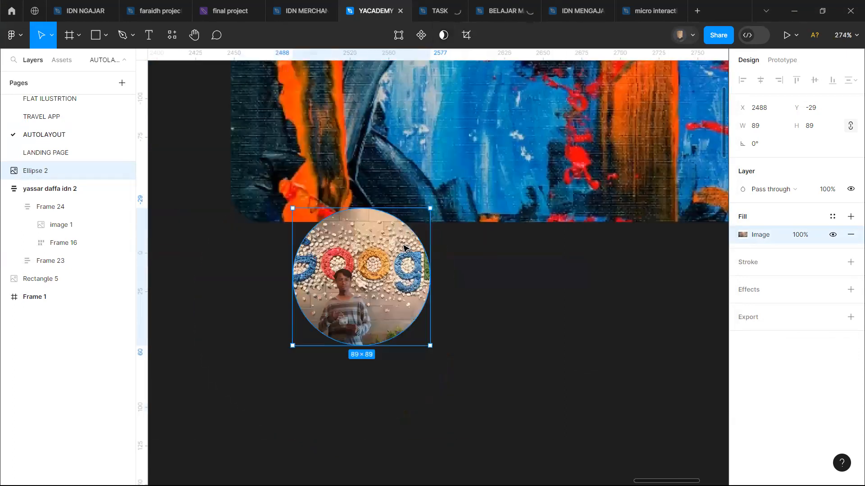
pyautogui.doubleClick(403, 248)
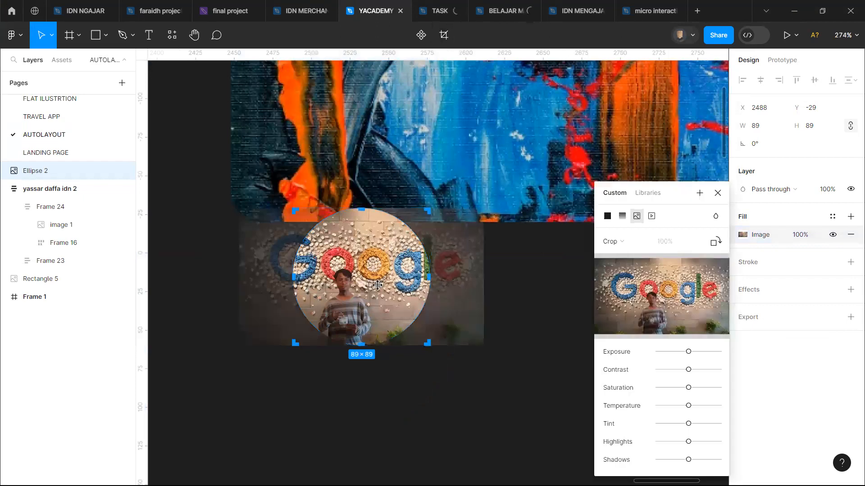
# Step: Centre the person in the circle by shifting the photo sideways, and enlarge the photo slightly within the crop
pyautogui.scroll(1, 377, 285)
pyautogui.moveTo(379, 272); pyautogui.dragTo(399, 272)
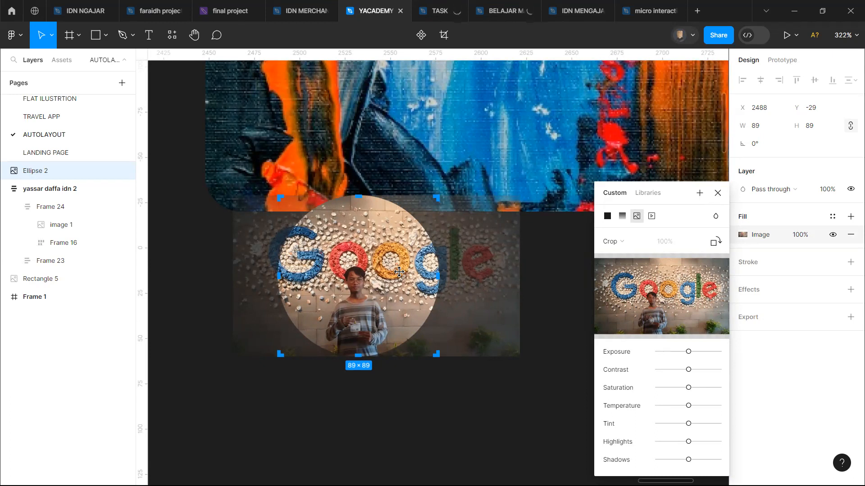
pyautogui.moveTo(391, 273); pyautogui.dragTo(401, 272)
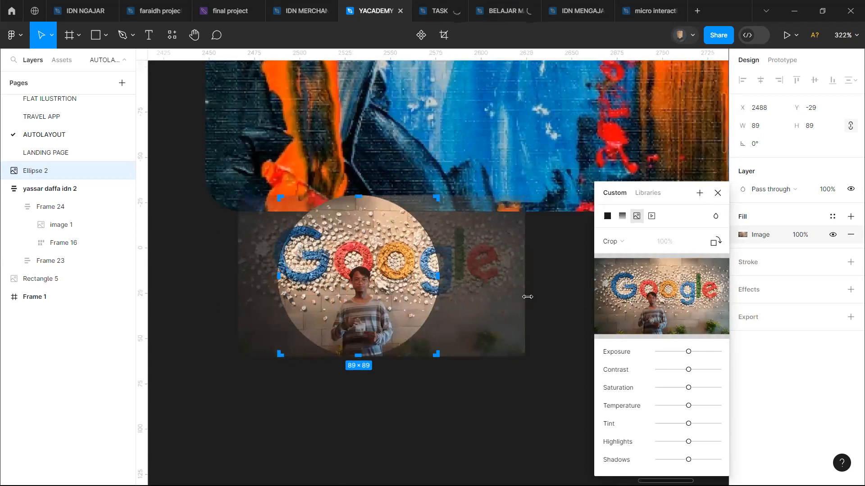
pyautogui.moveTo(527, 297); pyautogui.dragTo(492, 294)
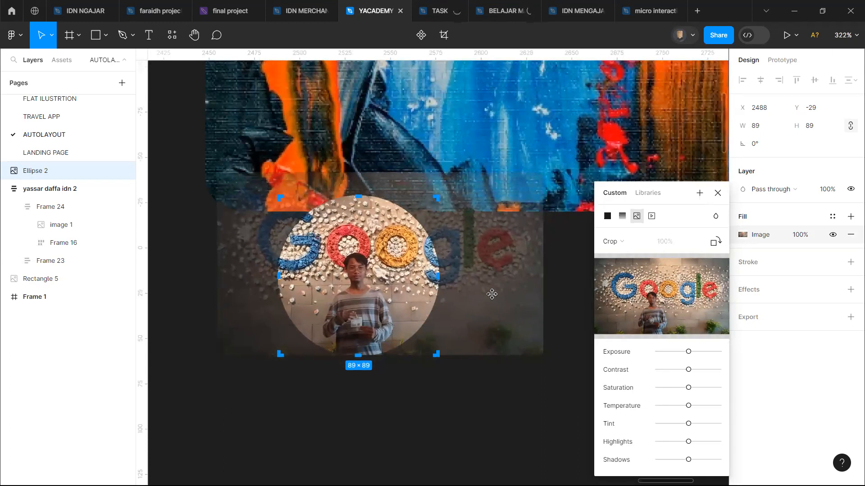
pyautogui.press('Escape')
pyautogui.click(495, 299)
# Step: Add a white FFFFFF stroke to the avatar circle
pyautogui.scroll(-5, 495, 299)
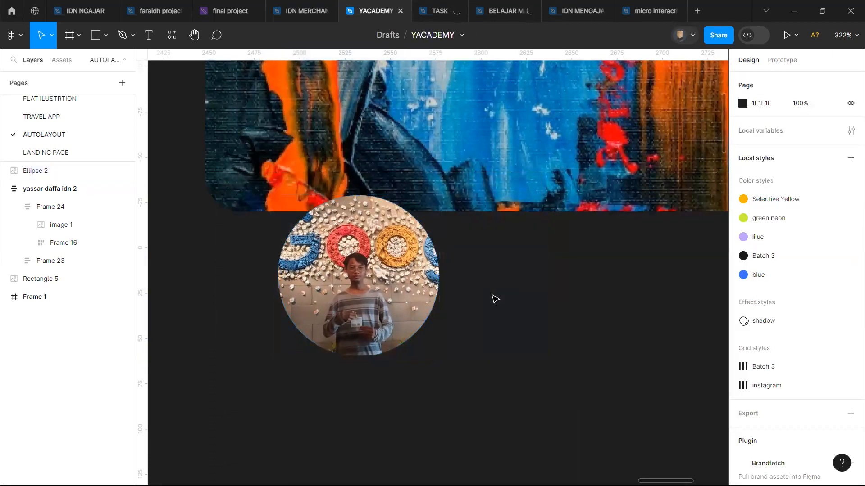
pyautogui.scroll(3, 495, 299)
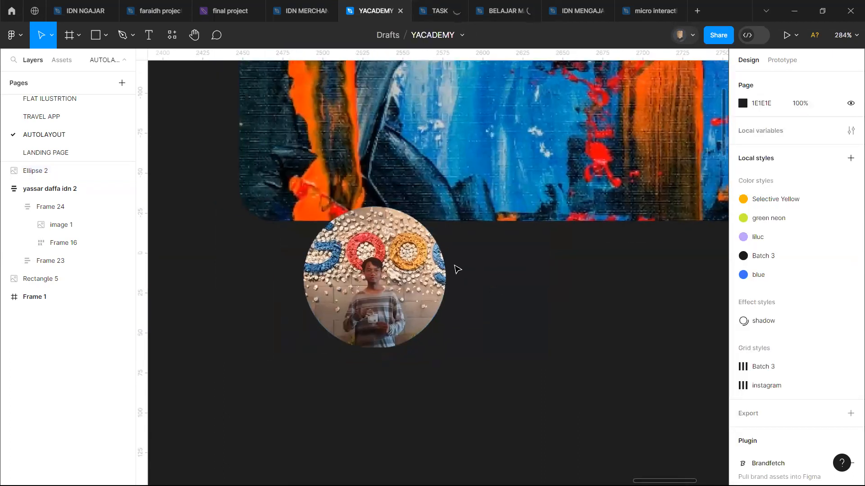
pyautogui.click(306, 289)
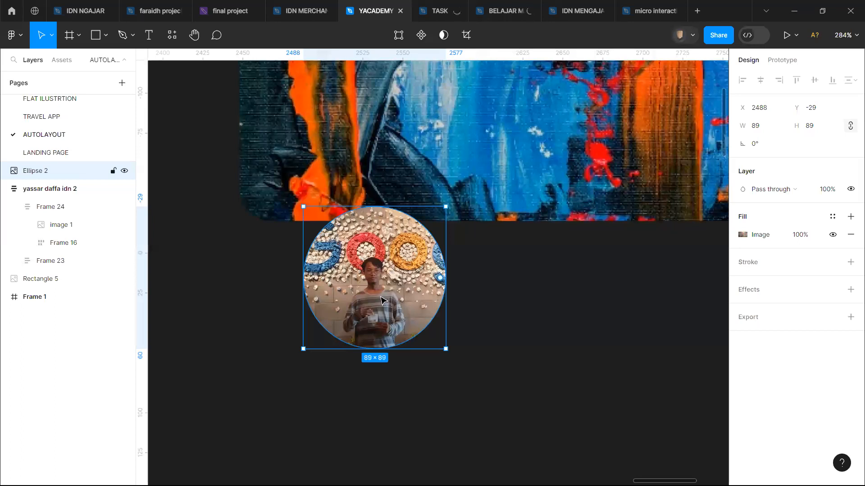
pyautogui.click(849, 262)
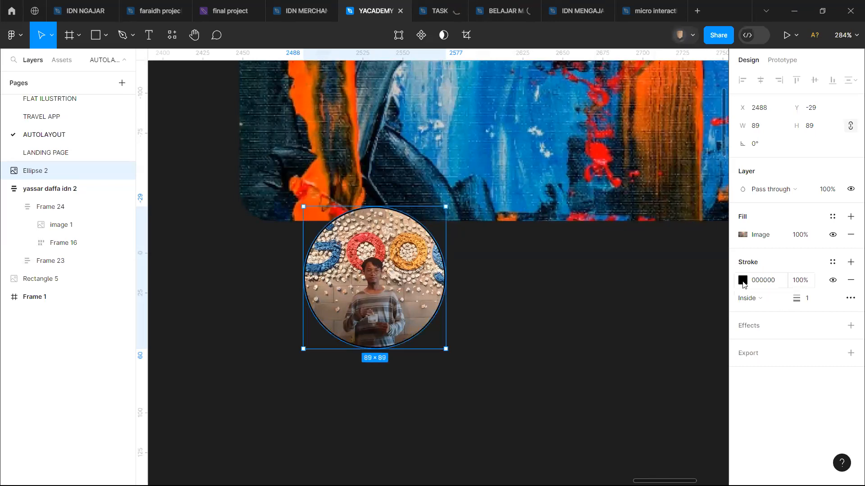
pyautogui.click(742, 280)
pyautogui.moveTo(640, 232); pyautogui.dragTo(538, 155)
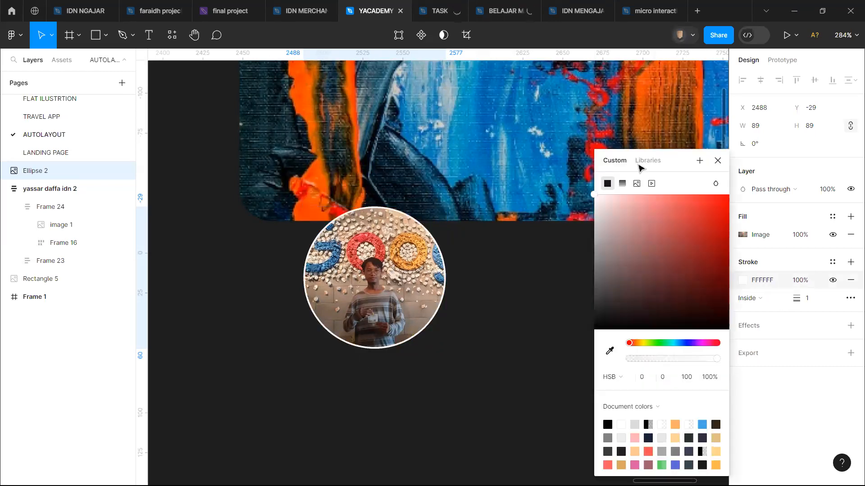
pyautogui.click(718, 161)
# Step: Set the avatar's stroke weight to 4 and align the stroke outside the circle
pyautogui.click(801, 301)
pyautogui.moveTo(800, 301); pyautogui.dragTo(803, 300)
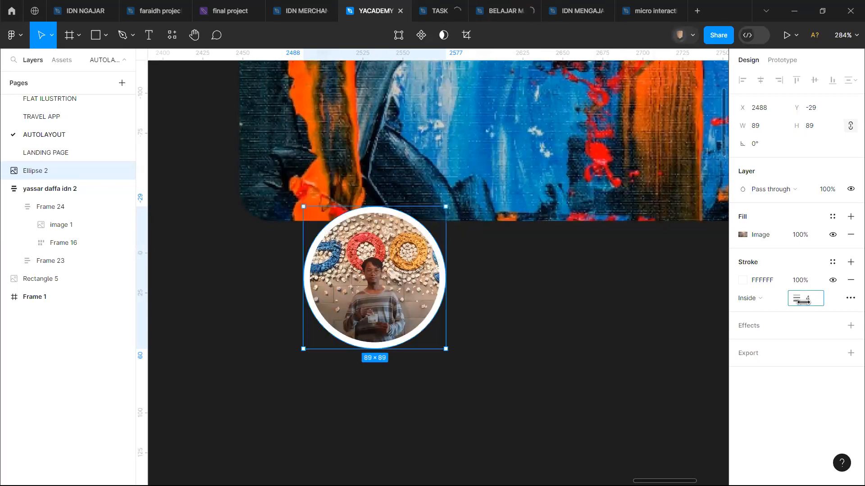
pyautogui.click(768, 302)
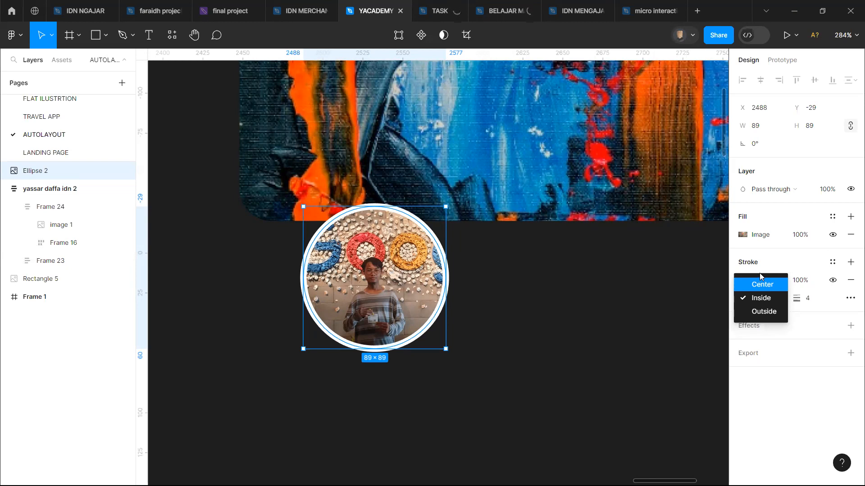
pyautogui.click(765, 311)
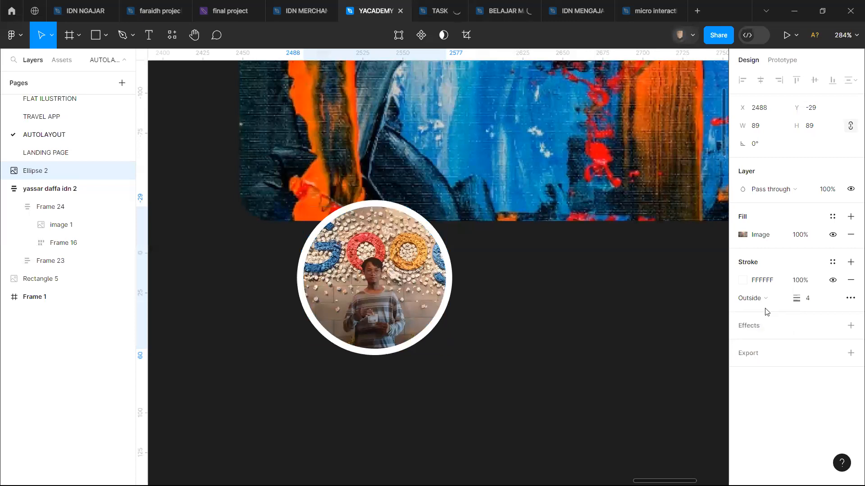
pyautogui.click(475, 323)
# Step: Move the avatar circle onto the painting's lower-left corner, using the finished profile card as the placement reference
pyautogui.hscroll(-3, 476, 323)
pyautogui.moveTo(468, 280); pyautogui.dragTo(403, 221)
pyautogui.click(468, 243)
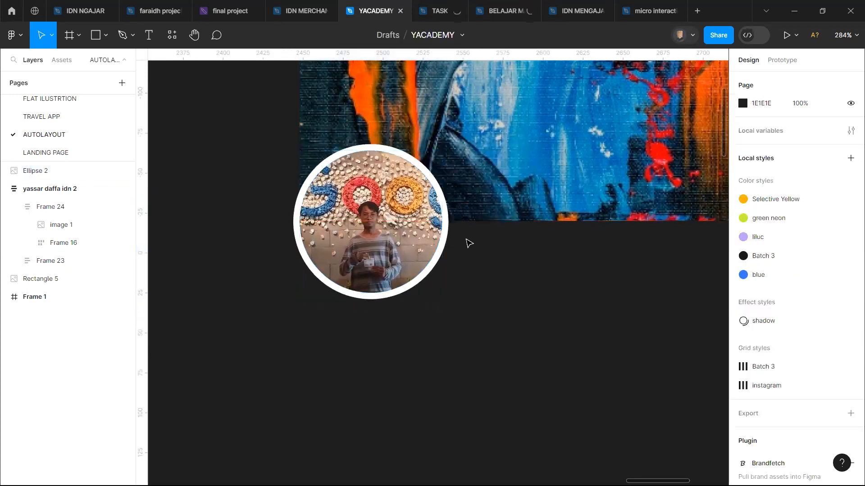
pyautogui.keyDown('ctrl'); pyautogui.scroll(-5, 467, 243); pyautogui.keyUp('ctrl')
pyautogui.hscroll(-3, 467, 243)
pyautogui.hscroll(2, 467, 243)
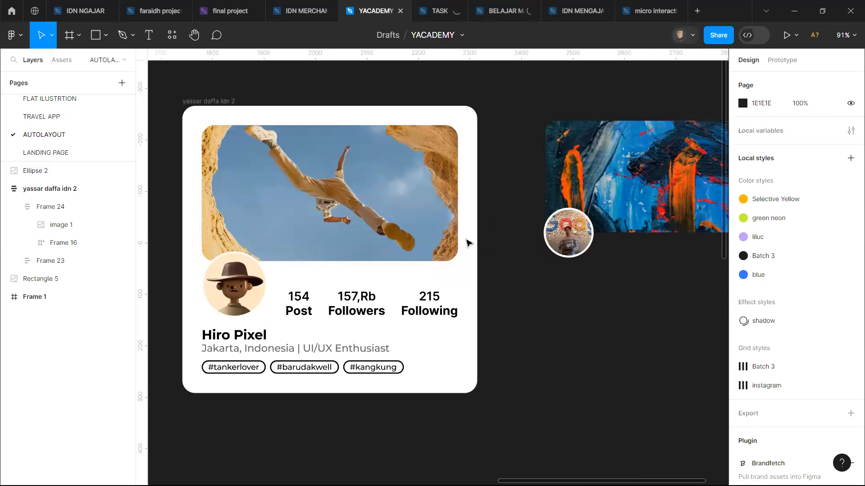
pyautogui.hscroll(3, 527, 250)
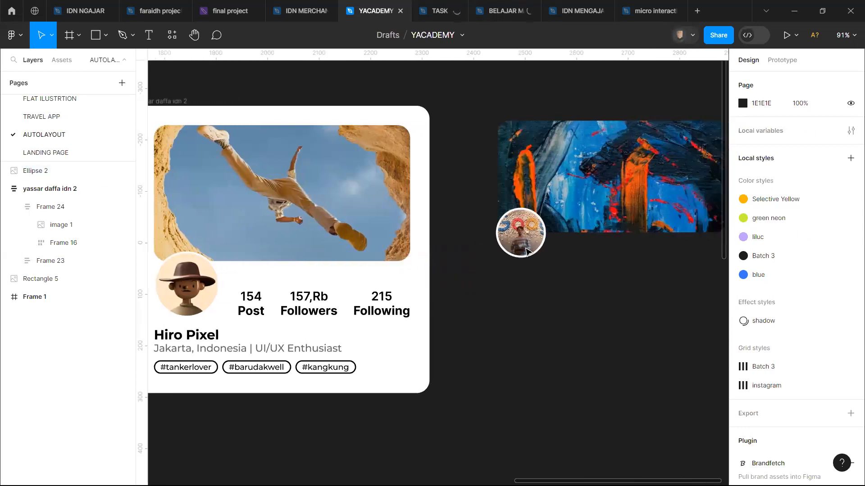
pyautogui.scroll(5, 527, 250)
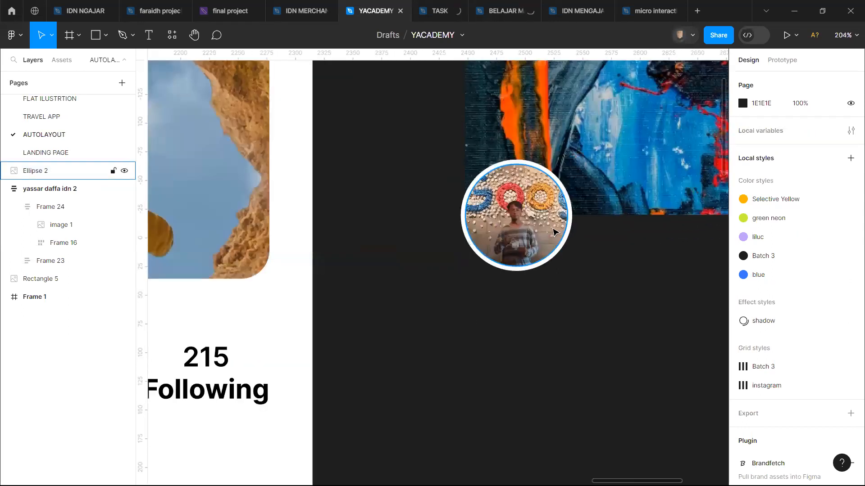
# Step: Enlarge the avatar circle to 105 × 105, leaving it on the painting's lower-left corner
pyautogui.click(544, 239)
pyautogui.moveTo(568, 228); pyautogui.dragTo(588, 228)
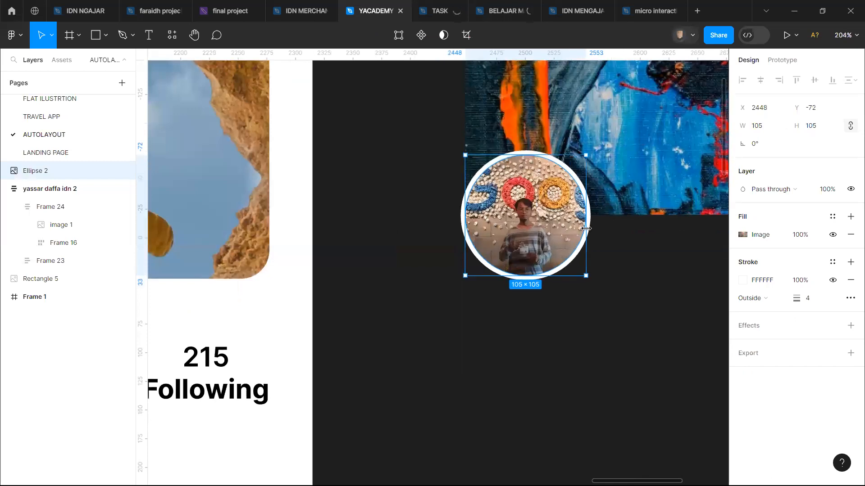
pyautogui.click(629, 250)
# Step: Examine the post, followers and following statistics beside the avatar on the finished profile card
pyautogui.hscroll(1, 628, 250)
pyautogui.hscroll(-10, 629, 250)
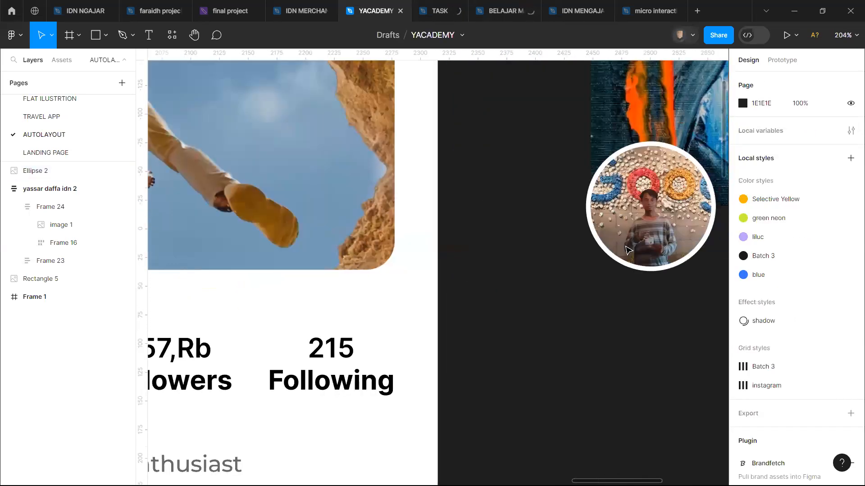
pyautogui.hscroll(-7, 629, 250)
pyautogui.scroll(-3, 406, 342)
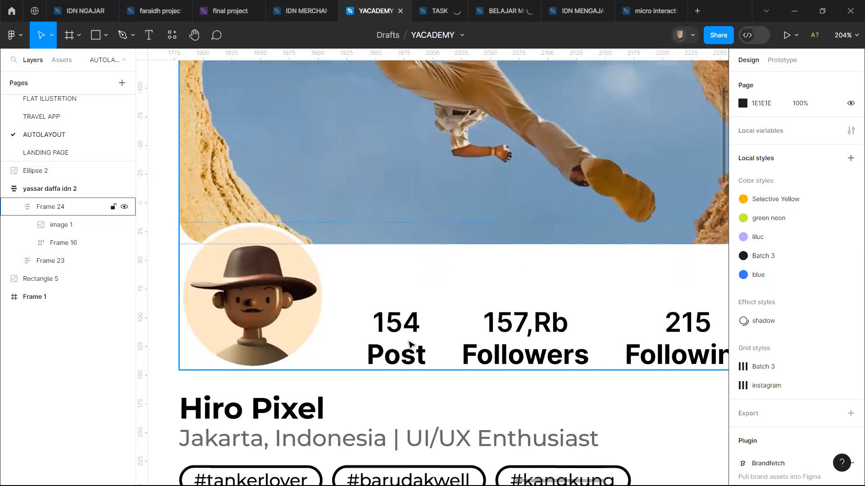
pyautogui.hscroll(4, 405, 294)
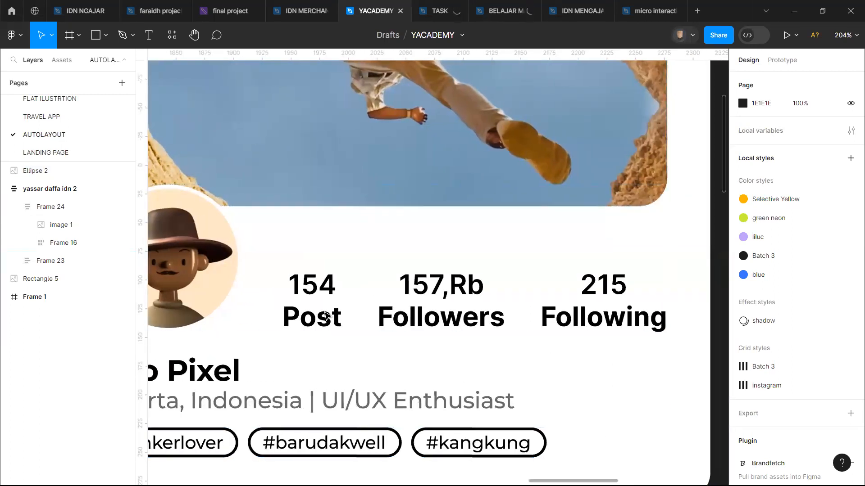
pyautogui.hscroll(9, 327, 316)
pyautogui.hscroll(8, 328, 316)
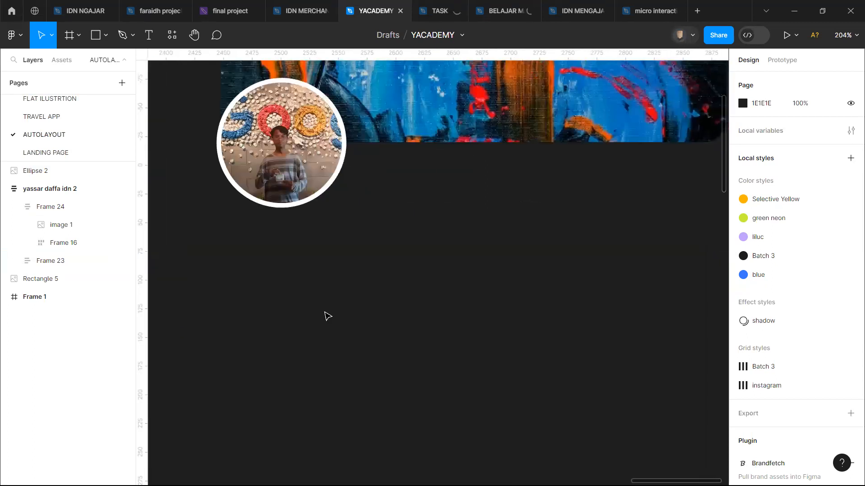
pyautogui.hscroll(-2, 328, 315)
pyautogui.hscroll(20, 329, 313)
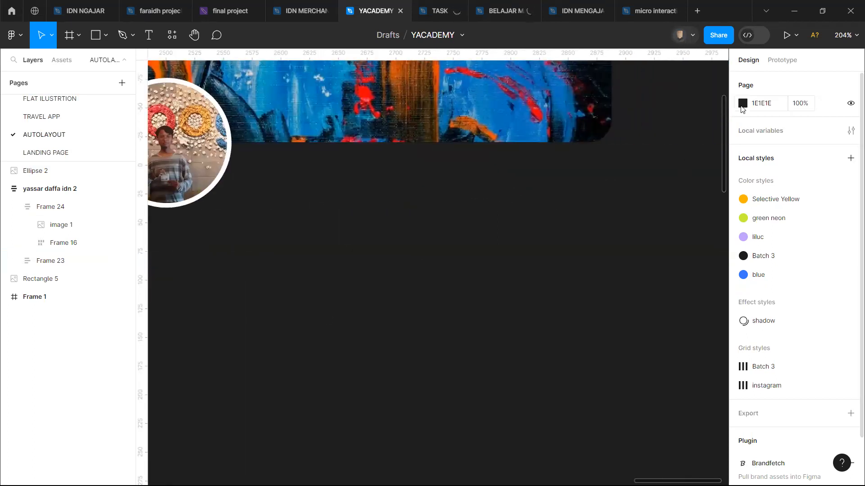
# Step: Change the page background colour to the light grey ACACAC
pyautogui.click(742, 106)
pyautogui.moveTo(603, 182); pyautogui.dragTo(591, 163)
pyautogui.click(444, 207)
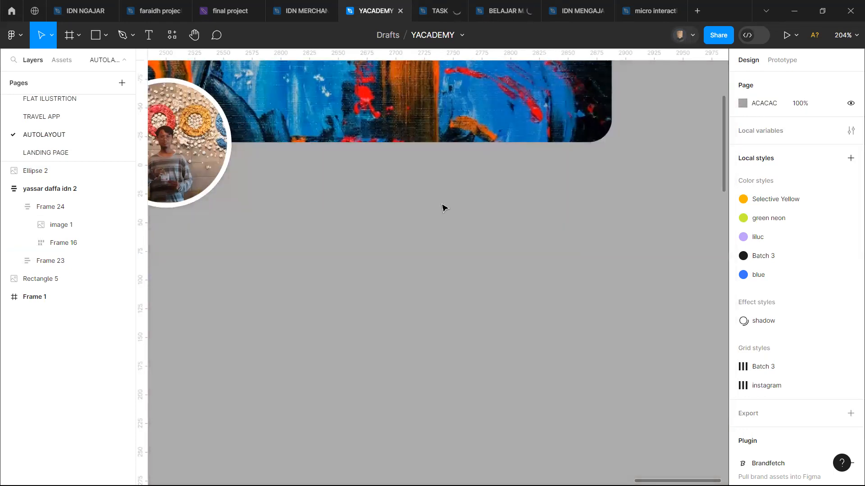
# Step: Add a text layer reading "203" below the painting, to the right of the avatar
pyautogui.scroll(2, 451, 215)
pyautogui.hscroll(-2, 451, 216)
pyautogui.scroll(1, 453, 218)
pyautogui.hscroll(-1, 453, 218)
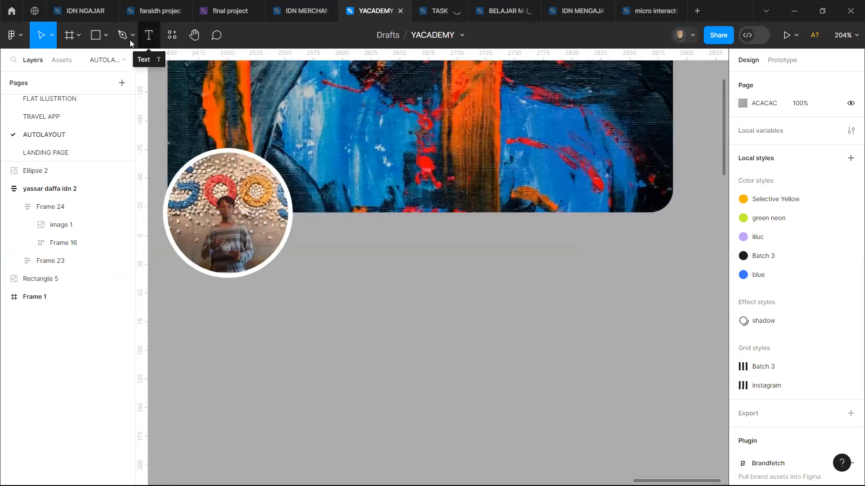
pyautogui.click(148, 40)
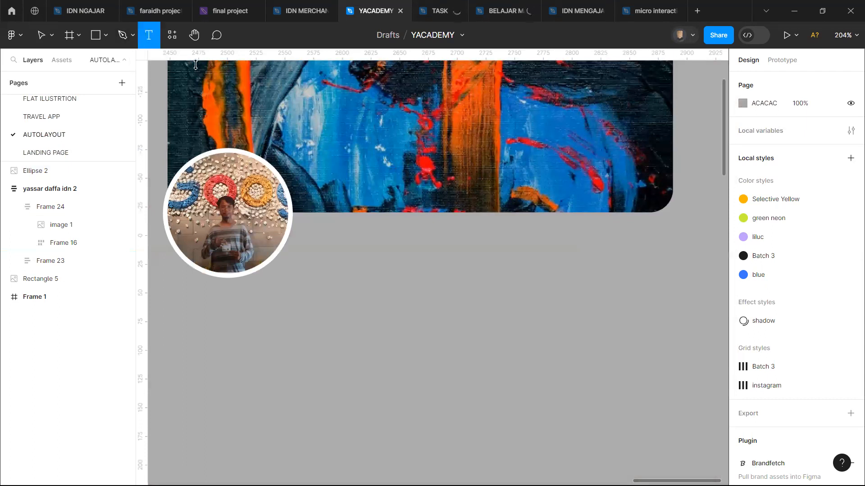
pyautogui.click(356, 252)
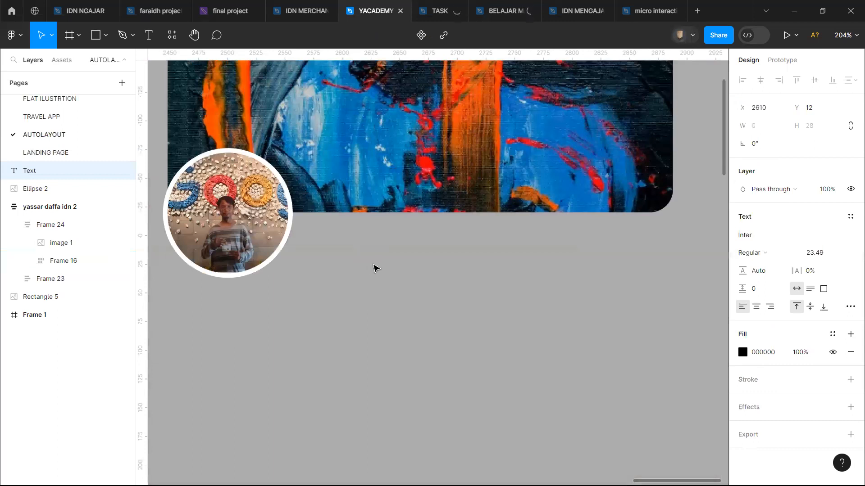
pyautogui.write('203')
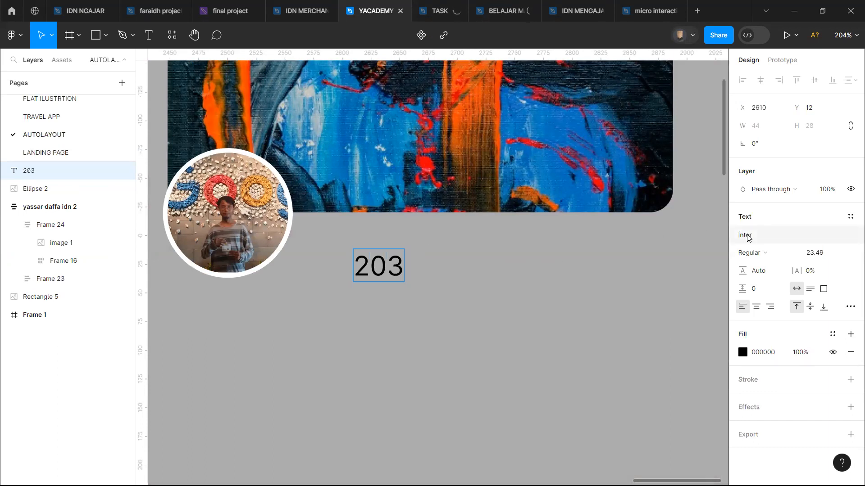
# Step: Set the 203 text to Bold and move it to X 2599, Y -8, just beneath the painting
pyautogui.click(762, 251)
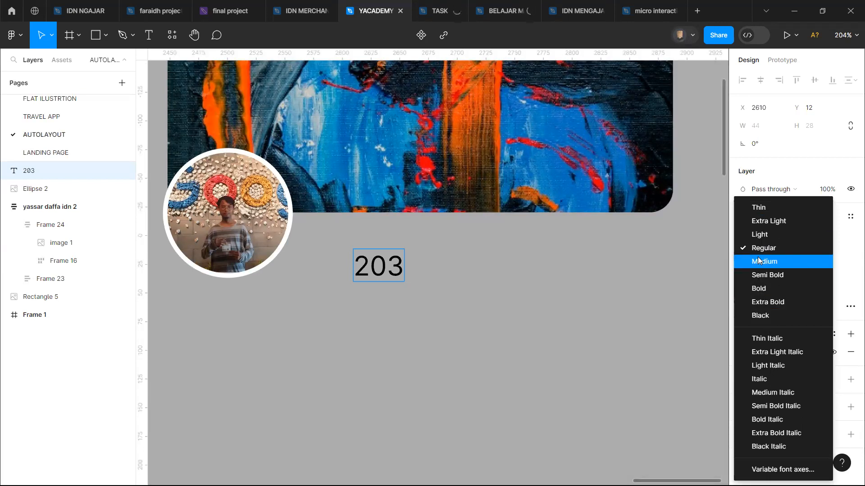
pyautogui.press('Escape')
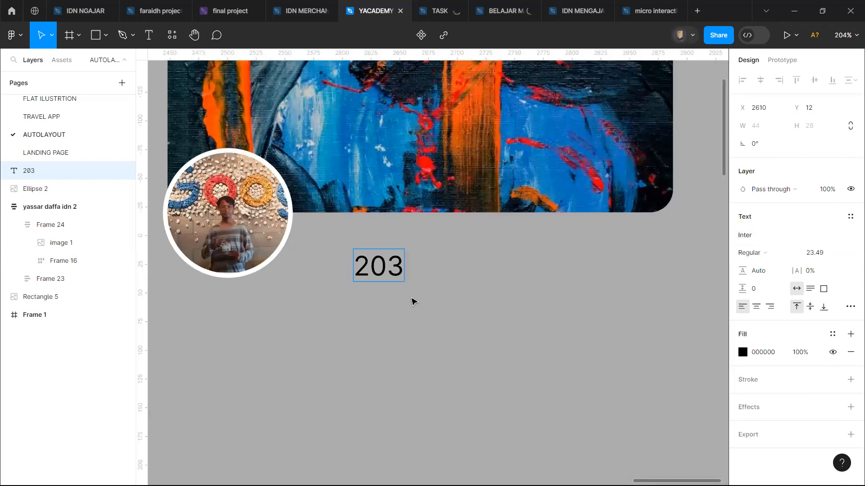
pyautogui.click(763, 253)
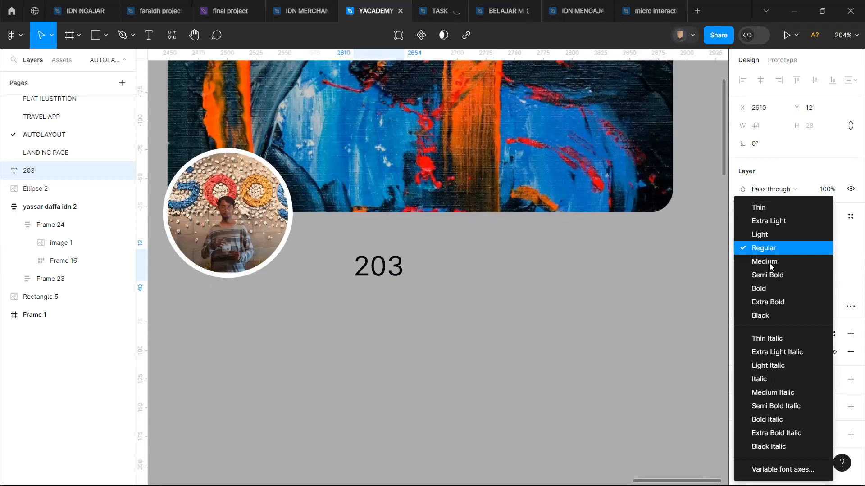
pyautogui.click(770, 289)
pyautogui.click(568, 287)
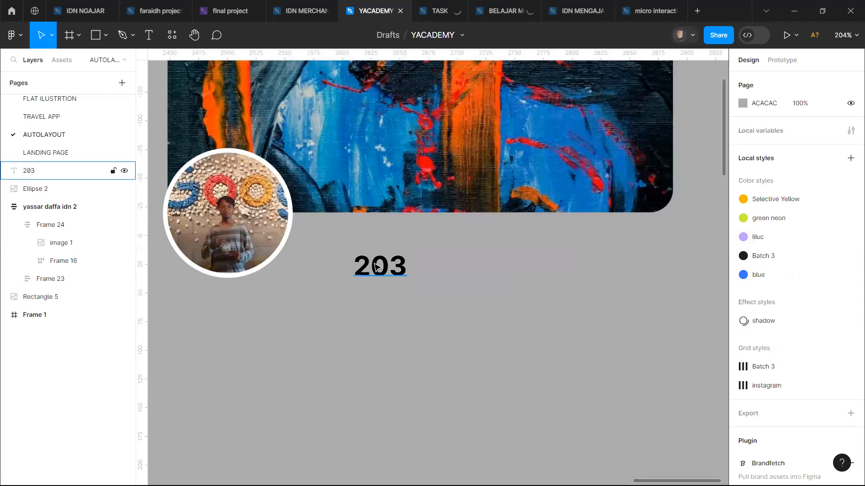
pyautogui.moveTo(377, 266); pyautogui.dragTo(366, 244)
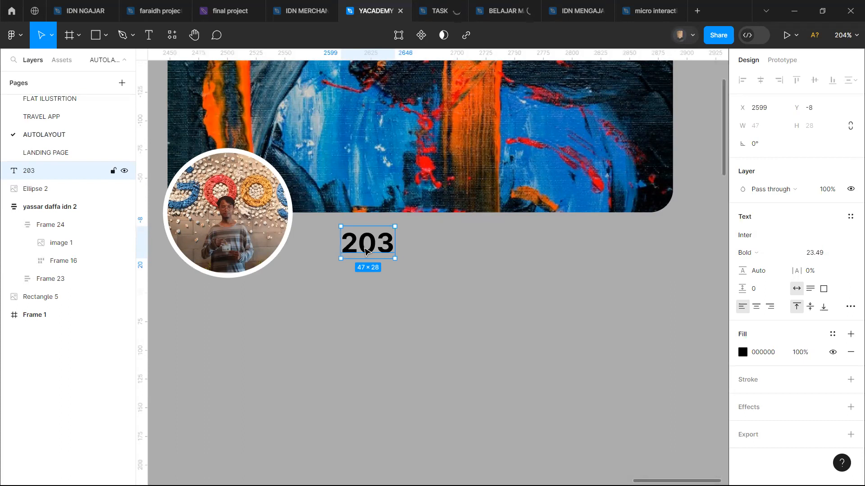
# Step: Duplicate the 203 text directly beneath the original and change the copy to "post"
pyautogui.moveTo(368, 246); pyautogui.dragTo(368, 281)
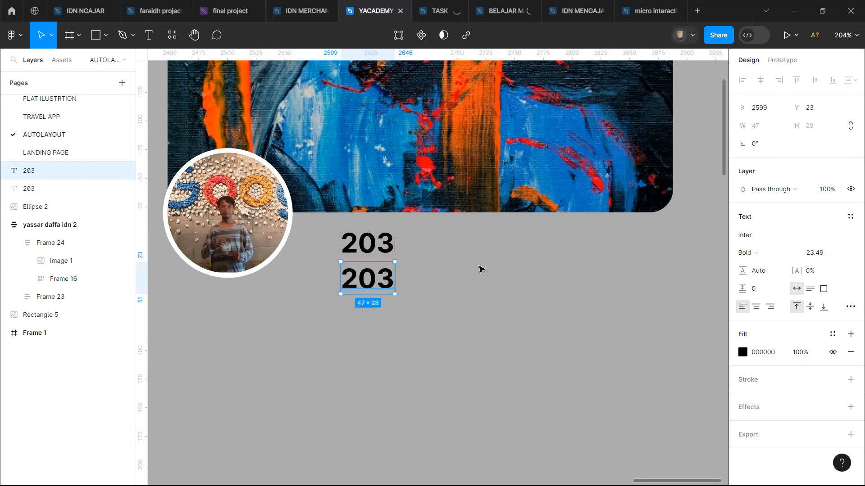
pyautogui.click(480, 269)
pyautogui.keyDown('ctrl'); pyautogui.scroll(-5, 480, 269); pyautogui.keyUp('ctrl')
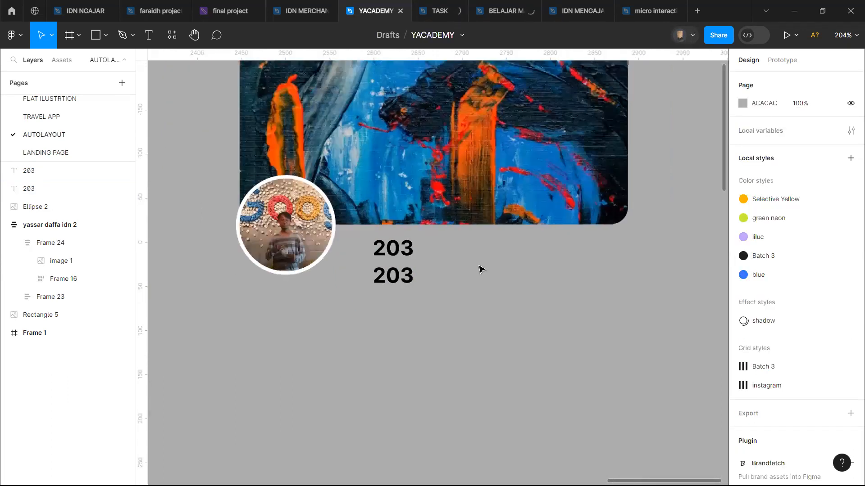
pyautogui.hscroll(-10, 480, 269)
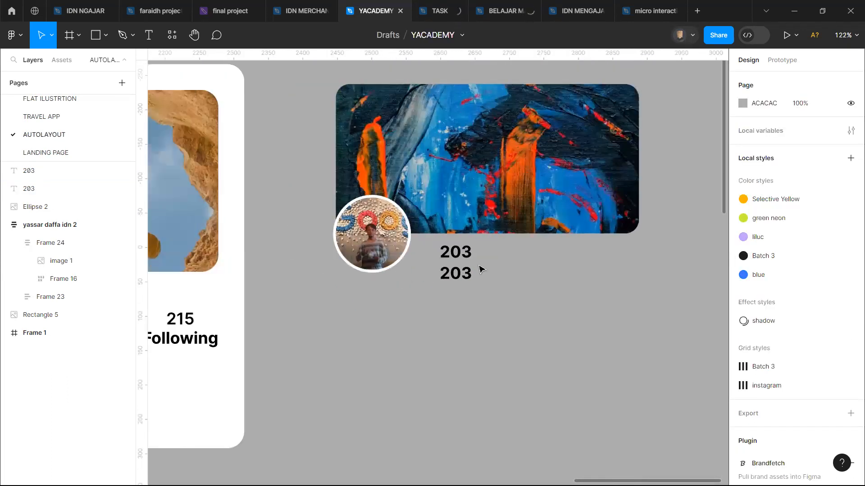
pyautogui.click(331, 337)
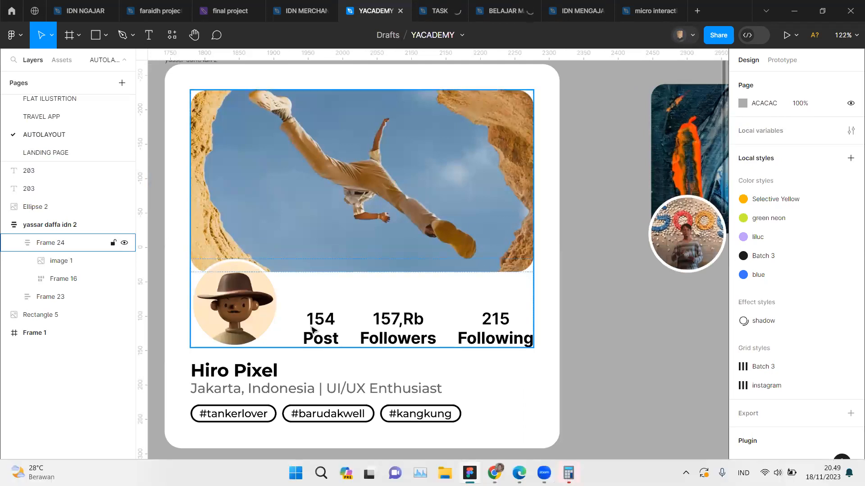
pyautogui.hscroll(4, 317, 343)
pyautogui.hscroll(3, 347, 313)
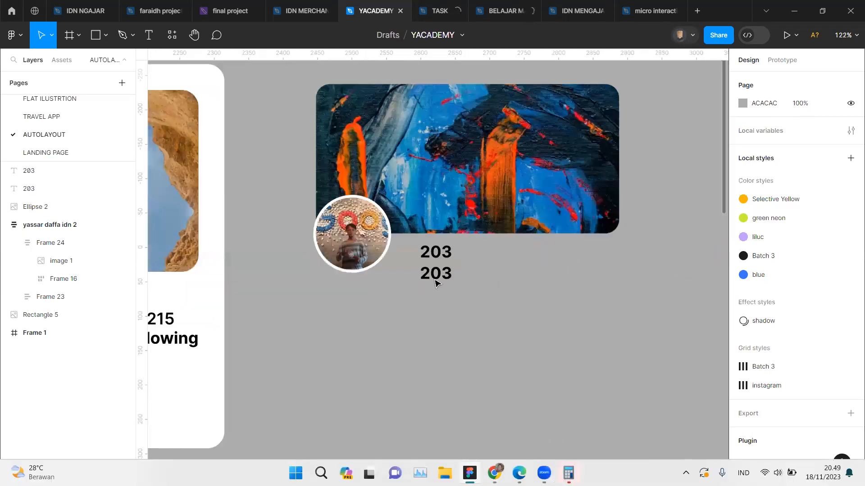
pyautogui.keyDown('ctrl'); pyautogui.scroll(5, 439, 276); pyautogui.keyUp('ctrl')
pyautogui.keyDown('ctrl'); pyautogui.scroll(2, 445, 275); pyautogui.keyUp('ctrl')
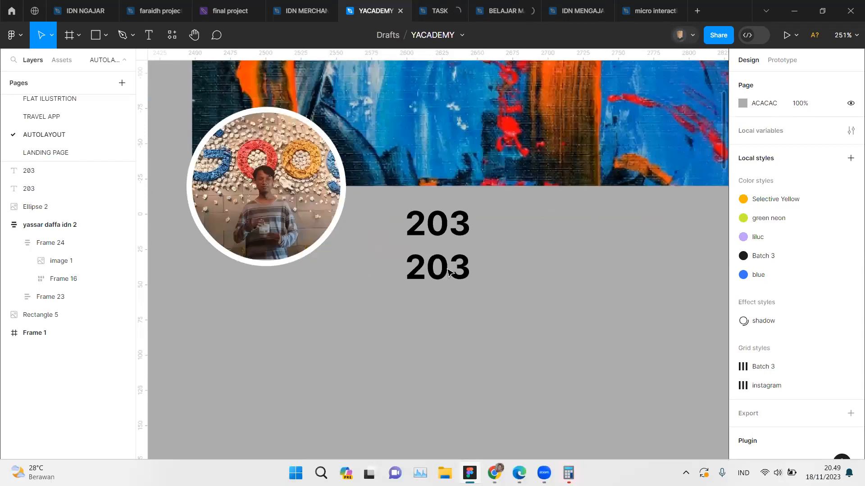
pyautogui.doubleClick(446, 269)
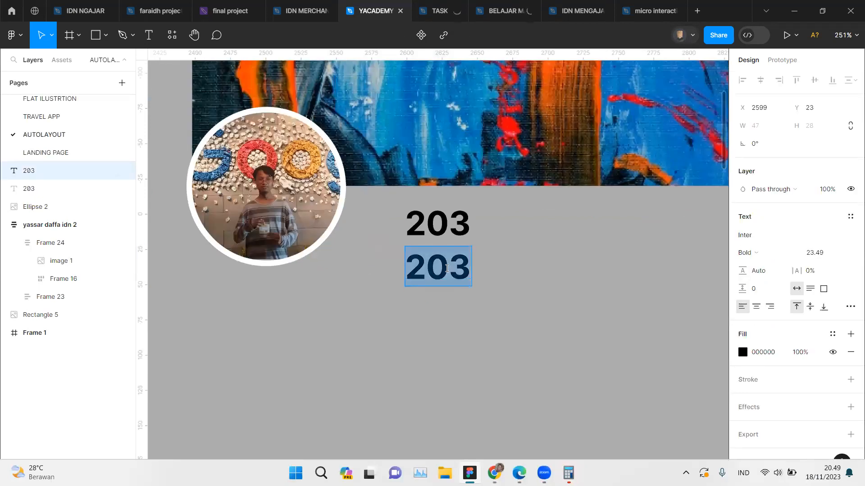
pyautogui.write('post')
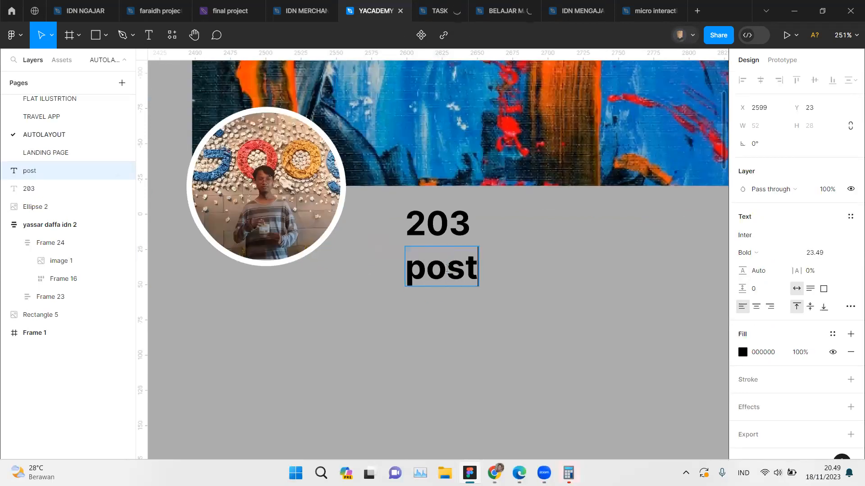
# Step: Set the font weight of the upper 203 text to Medium
pyautogui.click(458, 222)
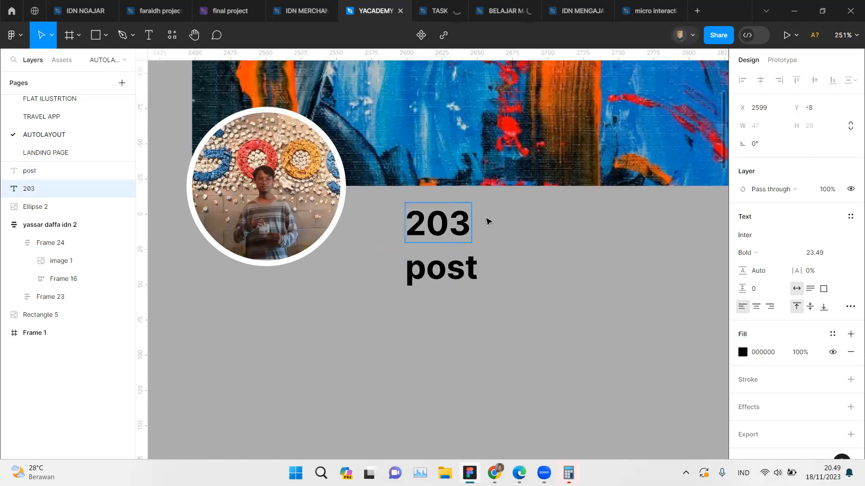
pyautogui.press('Escape')
pyautogui.click(768, 253)
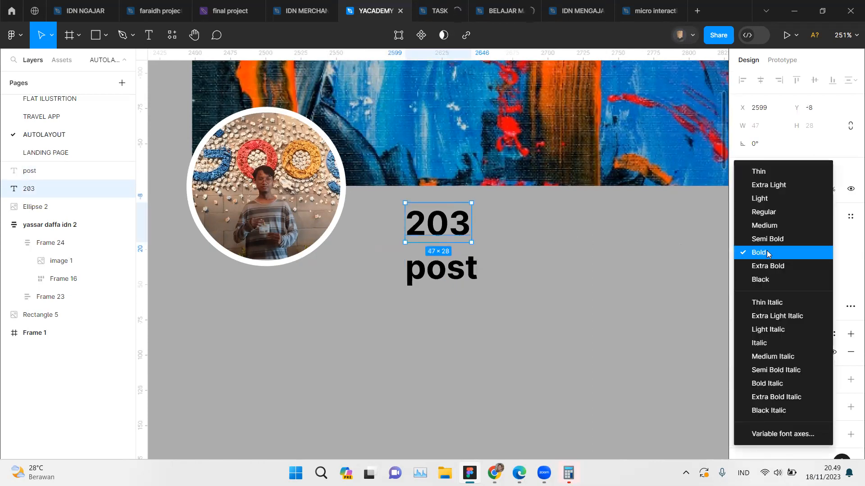
pyautogui.click(764, 225)
pyautogui.click(532, 252)
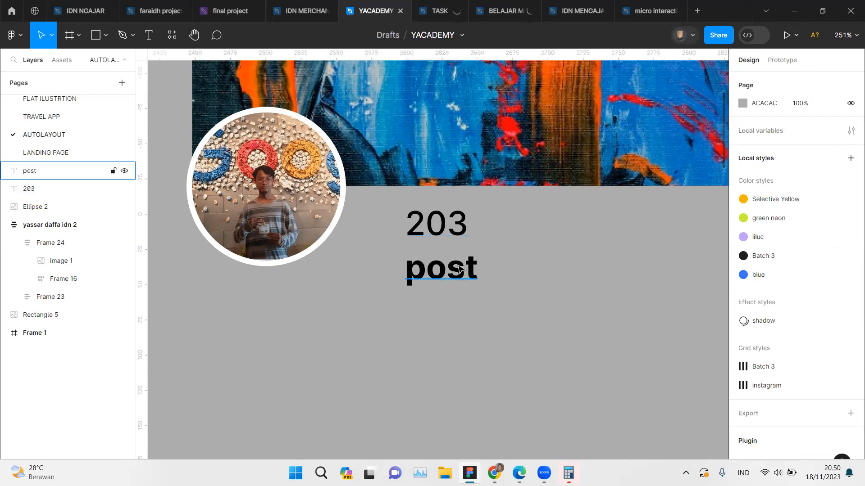
# Step: Move the post label closer to the 203 text and centre it underneath
pyautogui.moveTo(461, 268); pyautogui.dragTo(456, 263)
pyautogui.click(510, 243)
pyautogui.click(413, 233)
pyautogui.click(384, 212)
# Step: Wrap the 203 and post texts in a vertical auto layout with a gap of -3 between items
pyautogui.moveTo(382, 209); pyautogui.dragTo(479, 274)
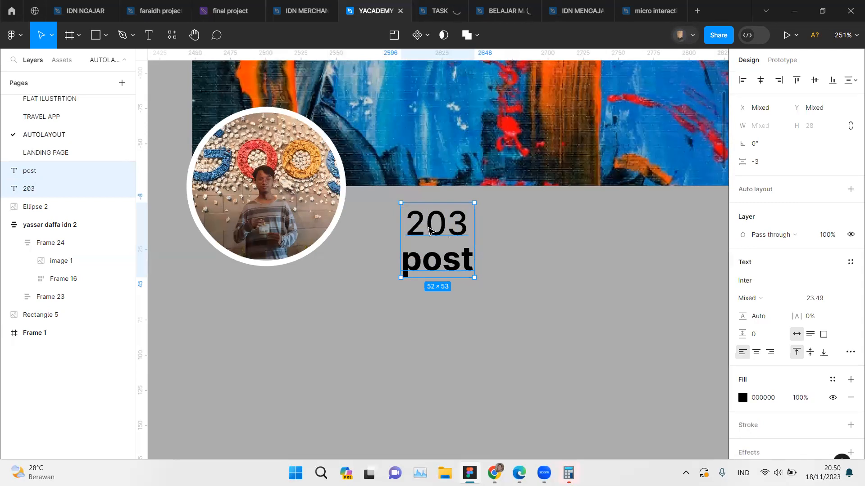
pyautogui.rightClick(429, 231)
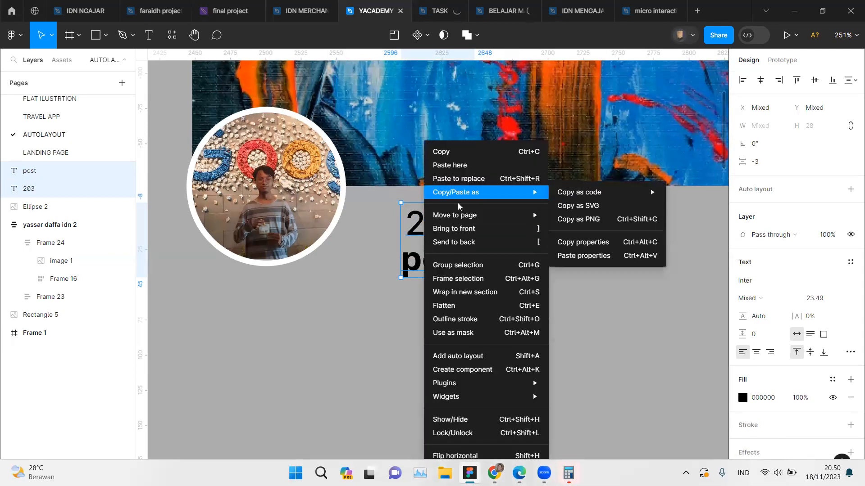
pyautogui.click(481, 356)
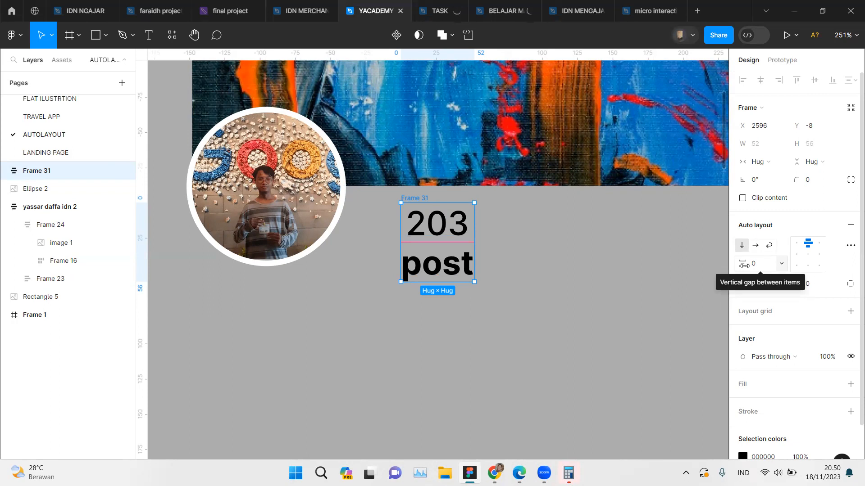
pyautogui.moveTo(743, 264)
pyautogui.mouseDown()
pyautogui.moveTo(730, 266)
pyautogui.moveTo(739, 268)
pyautogui.mouseUp()
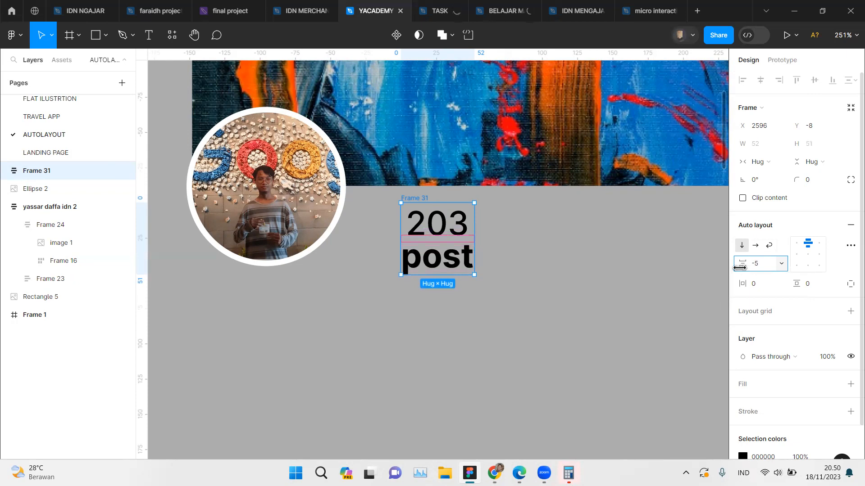
pyautogui.moveTo(739, 268); pyautogui.dragTo(741, 267)
pyautogui.click(481, 249)
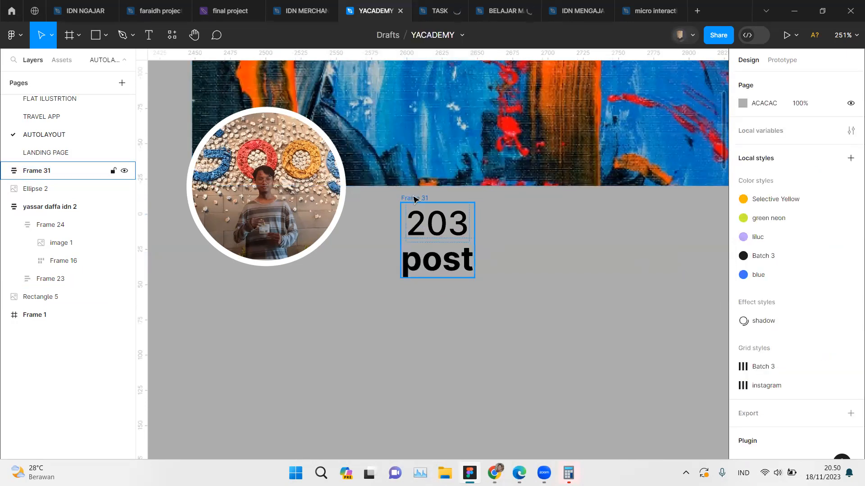
# Step: Duplicate the 203 post auto layout frame to its right, level with the original
pyautogui.keyDown('alt'); pyautogui.moveTo(414, 198); pyautogui.dragTo(525, 199); pyautogui.keyUp('alt')
pyautogui.click(538, 347)
# Step: Replace the post label in the duplicated statistics frame with Followers
pyautogui.scroll(-5, 537, 346)
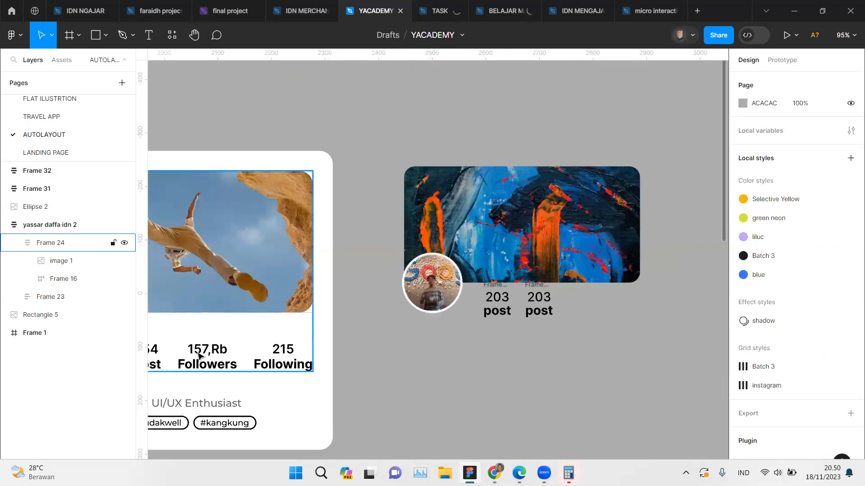
pyautogui.scroll(3, 201, 355)
pyautogui.scroll(1, 201, 355)
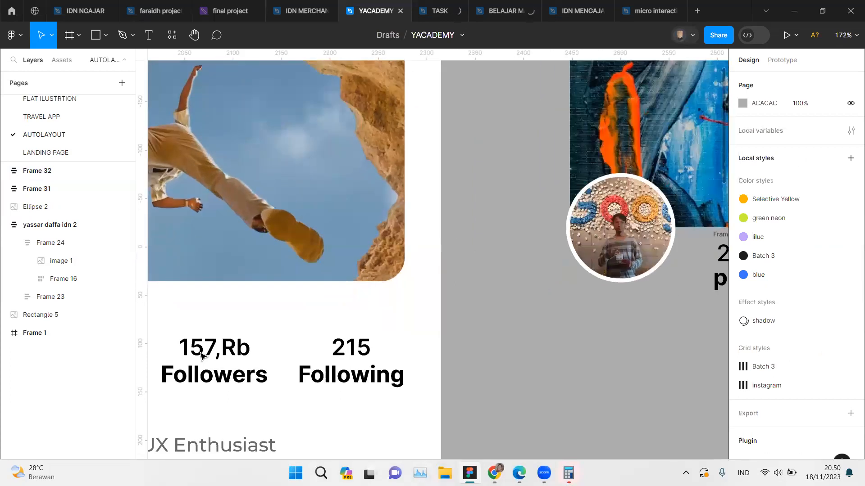
pyautogui.hscroll(3, 203, 353)
pyautogui.hscroll(4, 467, 333)
pyautogui.doubleClick(500, 278)
pyautogui.doubleClick(509, 278)
pyautogui.click(514, 278)
pyautogui.doubleClick(514, 278)
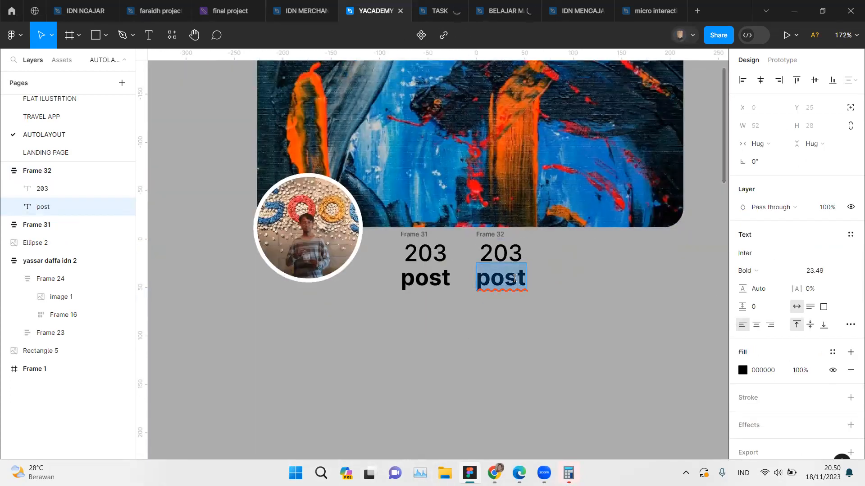
pyautogui.write('Fol')
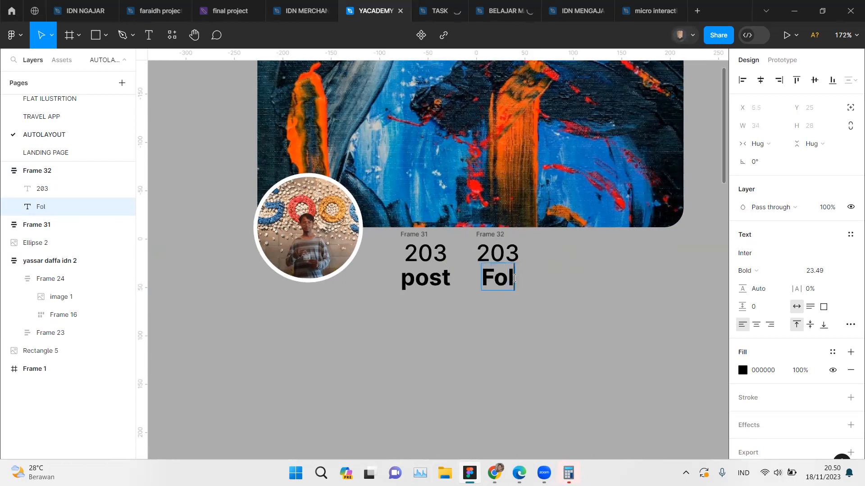
pyautogui.write('lowes')
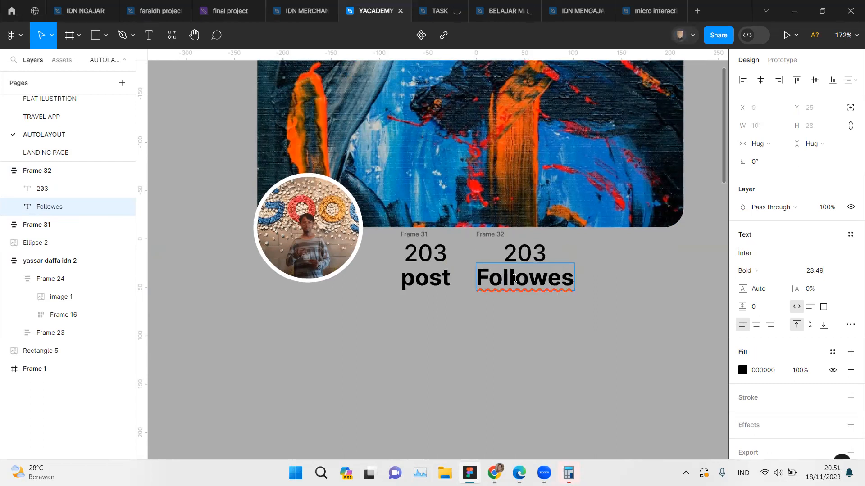
pyautogui.press('BackSpace')
pyautogui.write('rs')
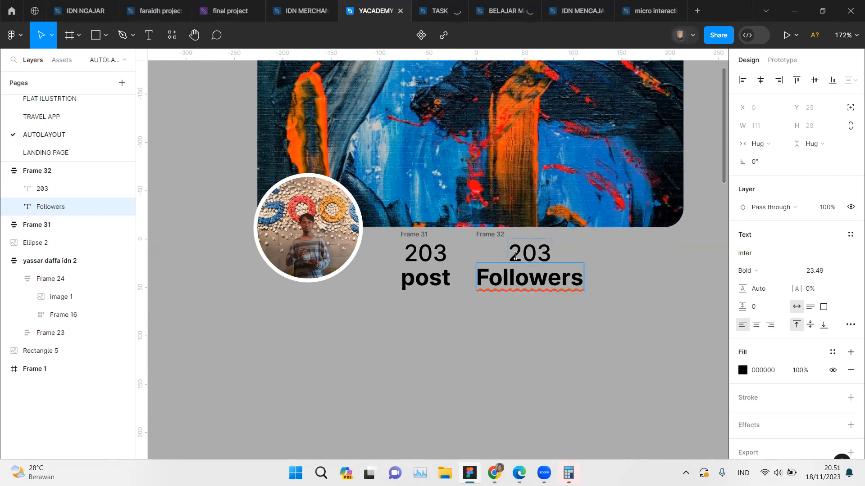
# Step: Change the number above the Followers label to 1328
pyautogui.doubleClick(515, 249)
pyautogui.moveTo(515, 249); pyautogui.dragTo(559, 255)
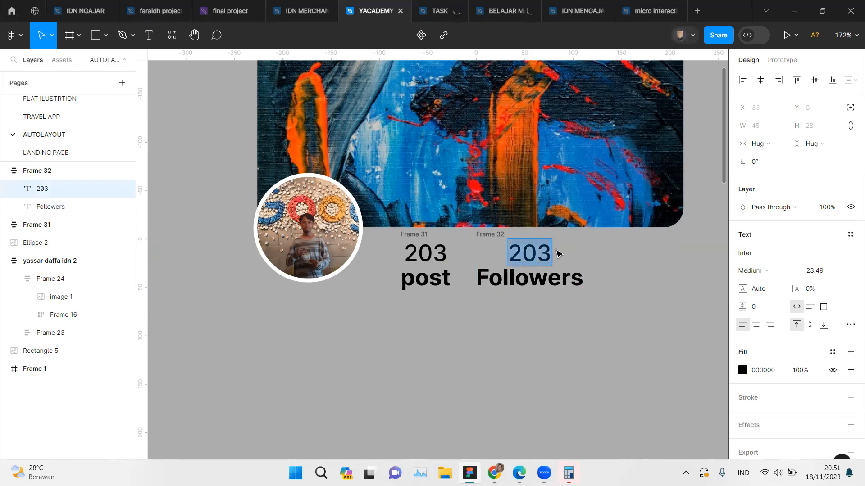
pyautogui.write('1')
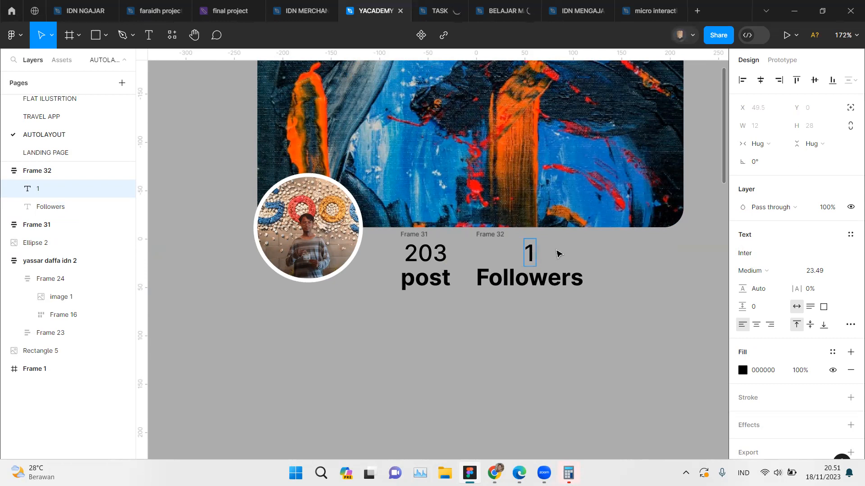
pyautogui.write('328')
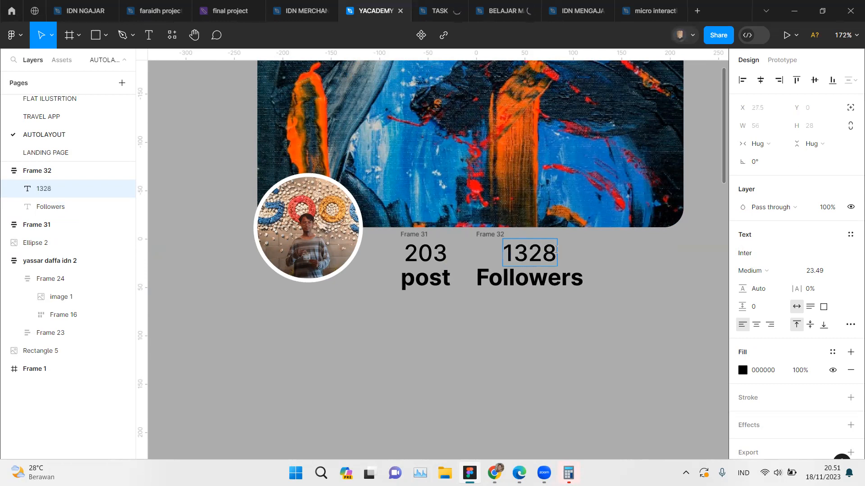
pyautogui.press('Escape')
pyautogui.press('Escape')
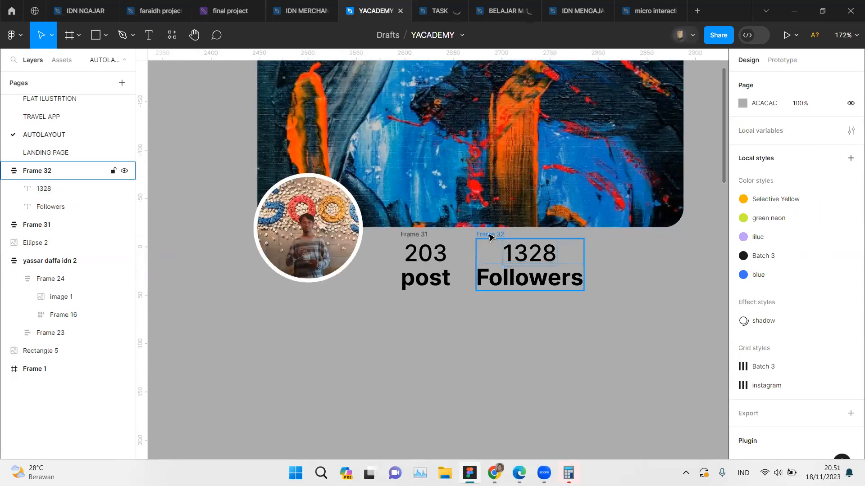
# Step: Try top-left alignment on the 1328 Followers auto layout frame and restore top-centre alignment
pyautogui.scroll(5, 571, 272)
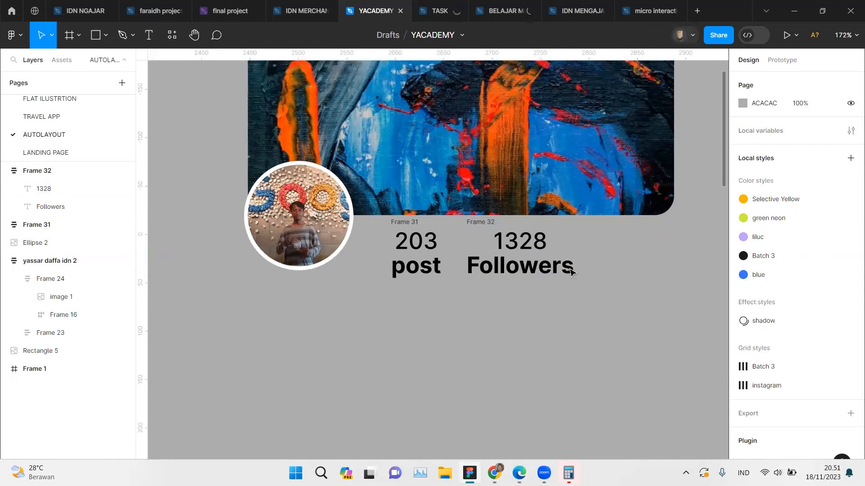
pyautogui.scroll(4, 571, 272)
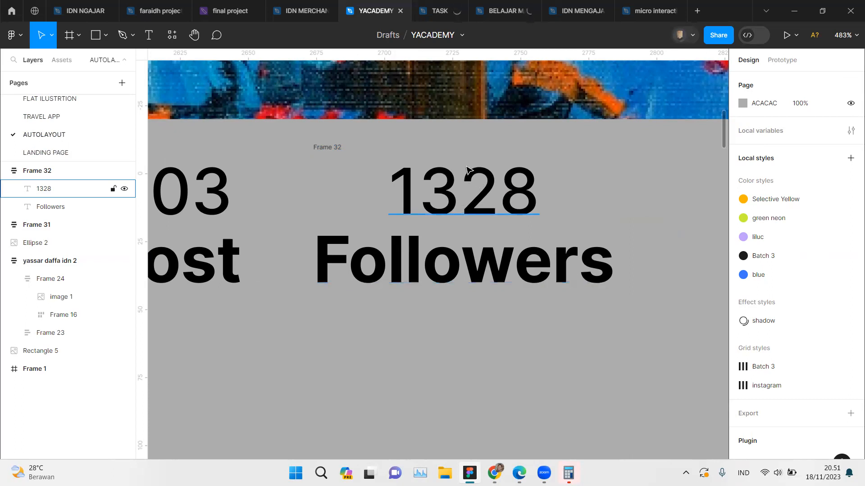
pyautogui.click(330, 150)
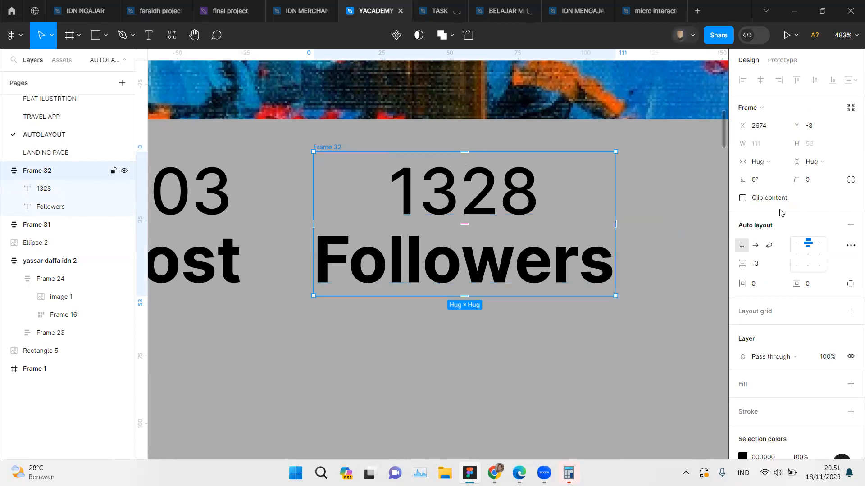
pyautogui.click(796, 243)
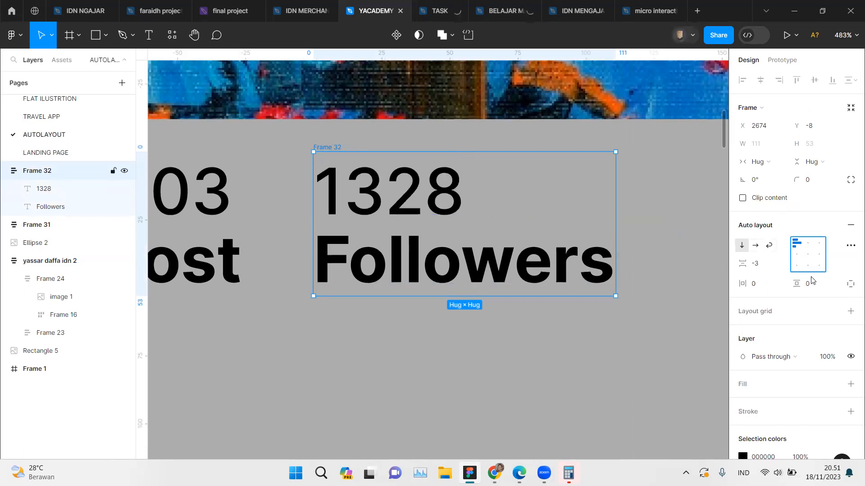
pyautogui.click(808, 246)
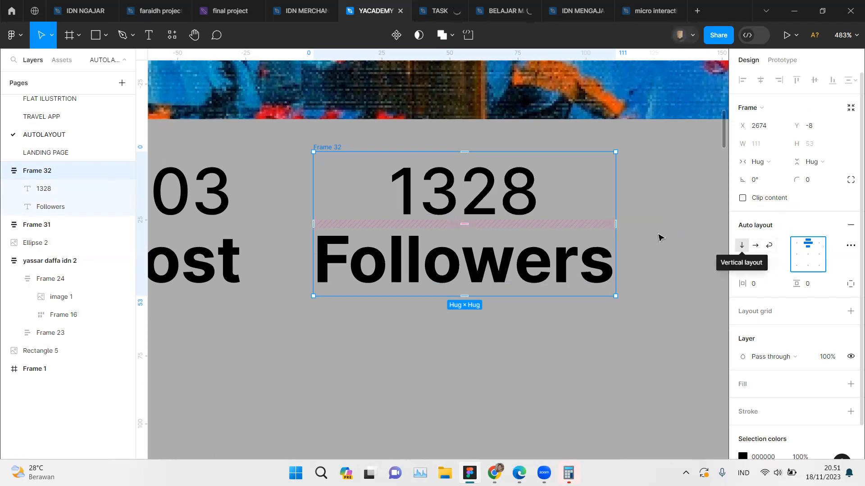
pyautogui.click(649, 230)
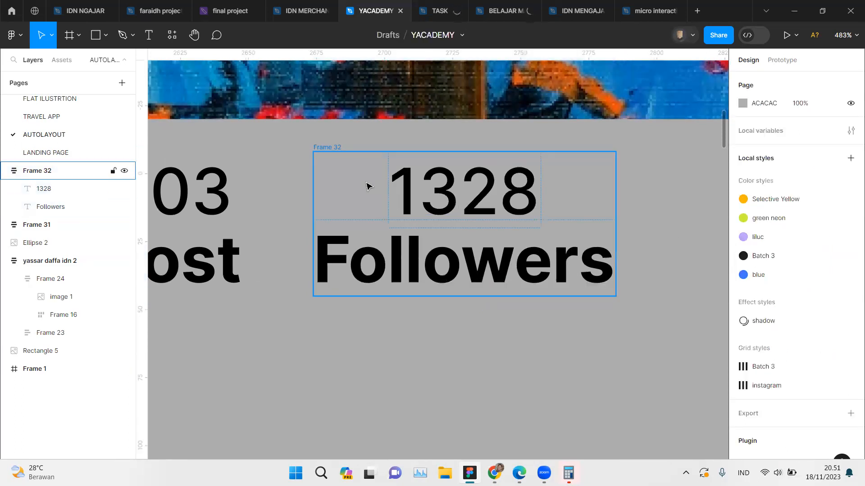
# Step: Duplicate the 1328 Followers frame to its right, level with the original
pyautogui.scroll(-3, 367, 186)
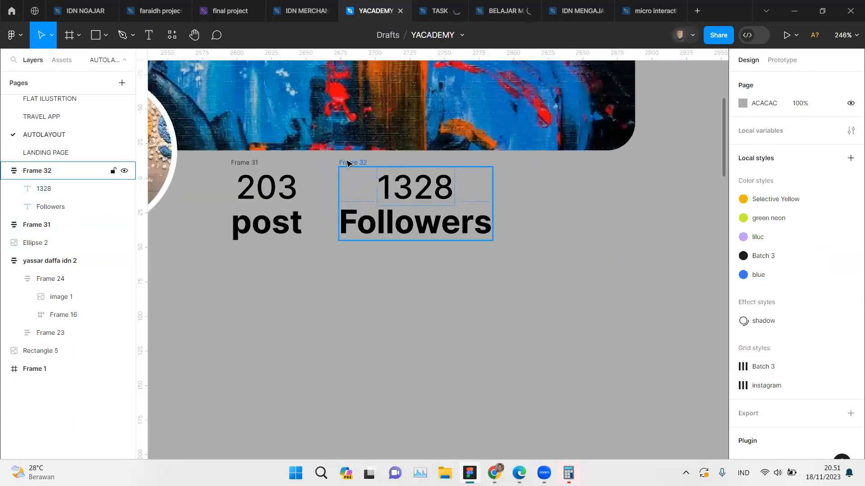
pyautogui.moveTo(348, 163); pyautogui.dragTo(527, 164)
pyautogui.click(553, 350)
pyautogui.scroll(-2, 554, 349)
pyautogui.hscroll(-5, 555, 349)
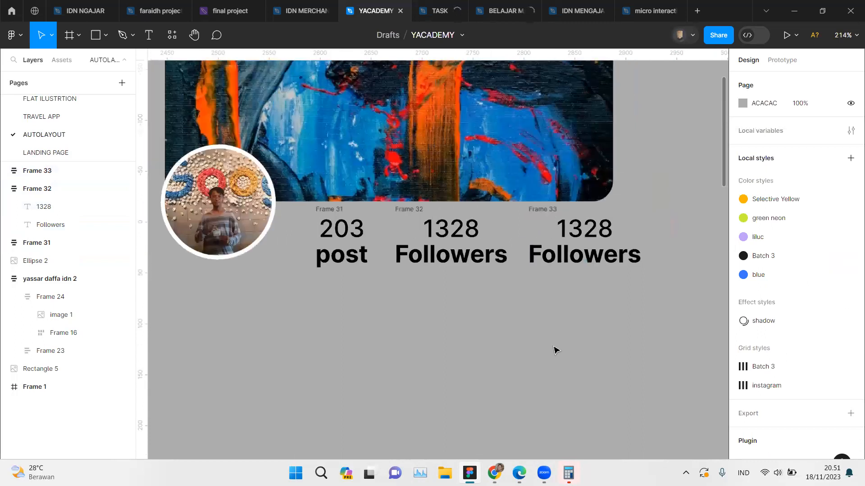
# Step: Change the number in the third statistics frame to 215, matching the reference card
pyautogui.hscroll(-5, 469, 351)
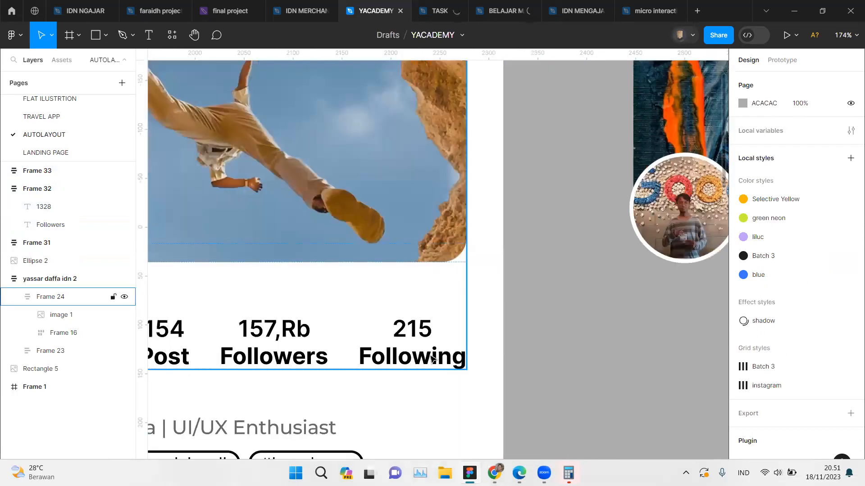
pyautogui.hscroll(1, 463, 357)
pyautogui.hscroll(10, 432, 358)
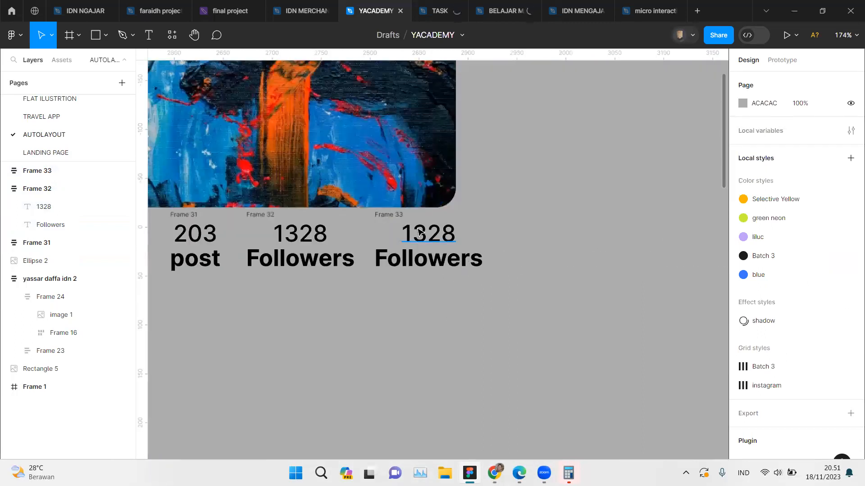
pyautogui.scroll(2, 419, 232)
pyautogui.scroll(2, 419, 232)
pyautogui.doubleClick(430, 230)
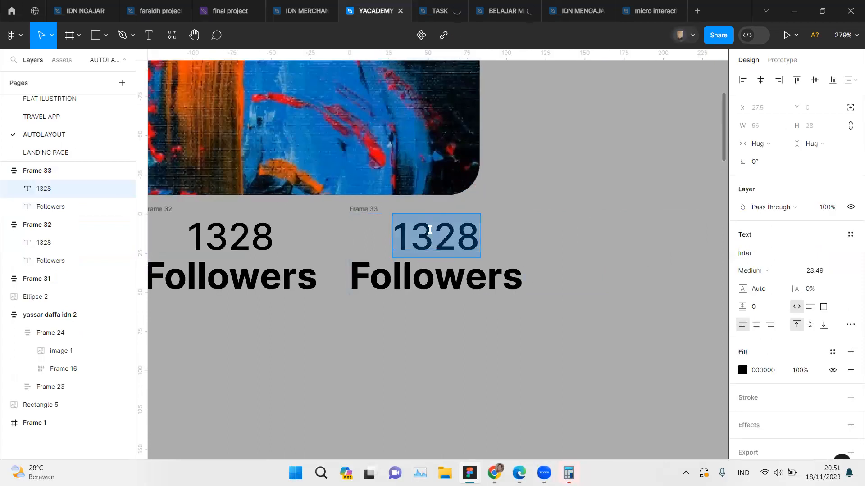
pyautogui.write('215')
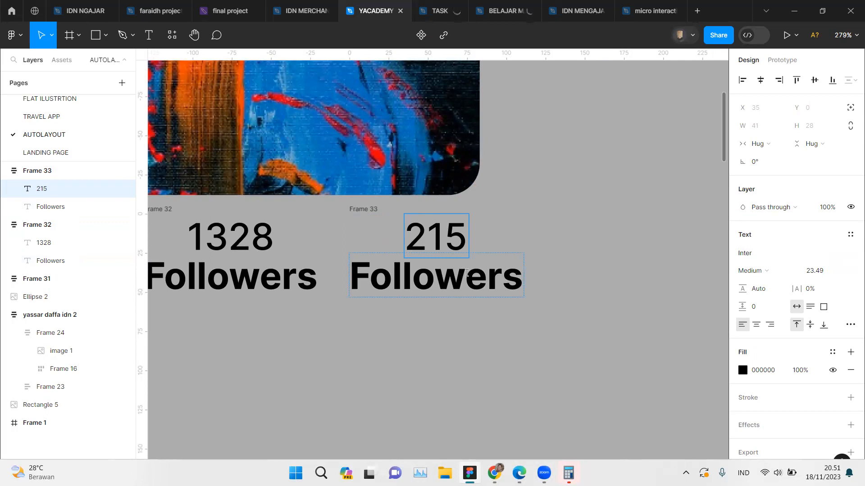
# Step: Change the label under 215 to Following
pyautogui.moveTo(465, 275); pyautogui.dragTo(542, 277)
pyautogui.write('ing')
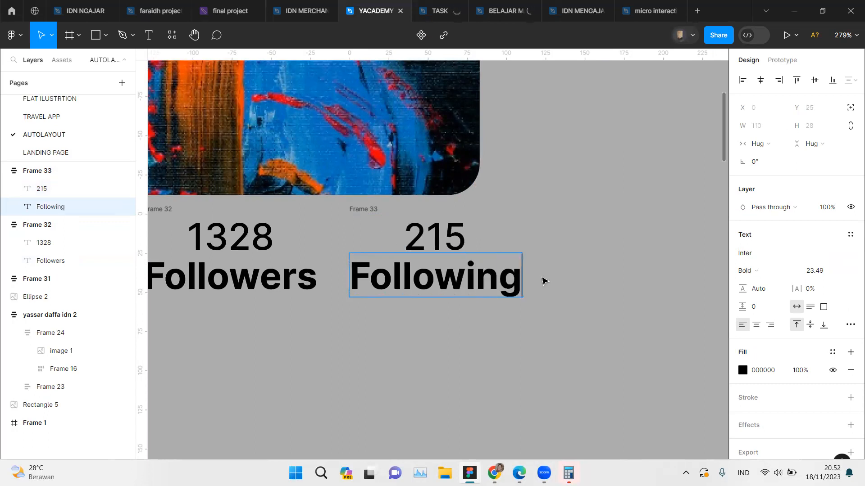
pyautogui.press('Escape')
pyautogui.click(553, 261)
pyautogui.keyDown('ctrl'); pyautogui.scroll(-5, 556, 260); pyautogui.keyUp('ctrl')
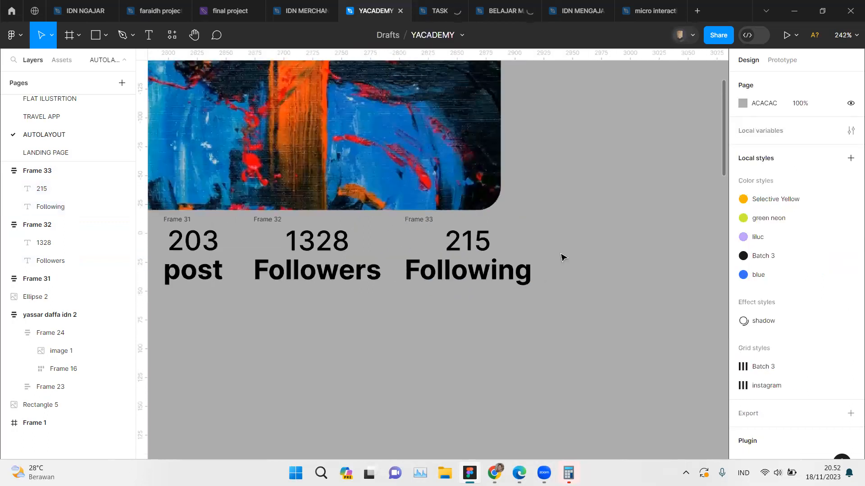
# Step: Shift the 1328 Followers frame slightly right, to a gap of about 33 from the 203 post frame
pyautogui.keyDown('ctrl'); pyautogui.scroll(1, 562, 258); pyautogui.keyUp('ctrl')
pyautogui.click(309, 230)
pyautogui.moveTo(310, 227); pyautogui.dragTo(306, 221)
pyautogui.hscroll(-2, 337, 239)
# Step: Select the post, Followers and Following frames together, clear the selection, and select all three again
pyautogui.keyDown('shift'); pyautogui.click(262, 239); pyautogui.keyUp('shift')
pyautogui.keyDown('shift'); pyautogui.click(468, 223); pyautogui.keyUp('shift')
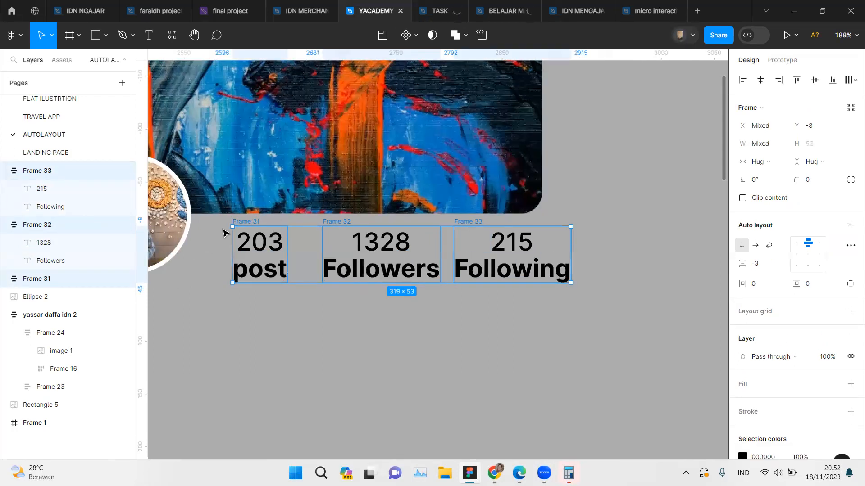
pyautogui.click(247, 339)
pyautogui.click(237, 222)
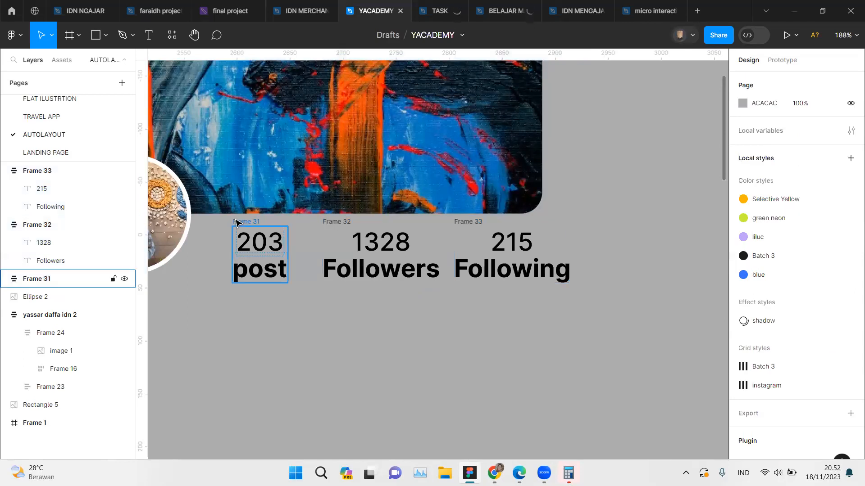
pyautogui.click(237, 222)
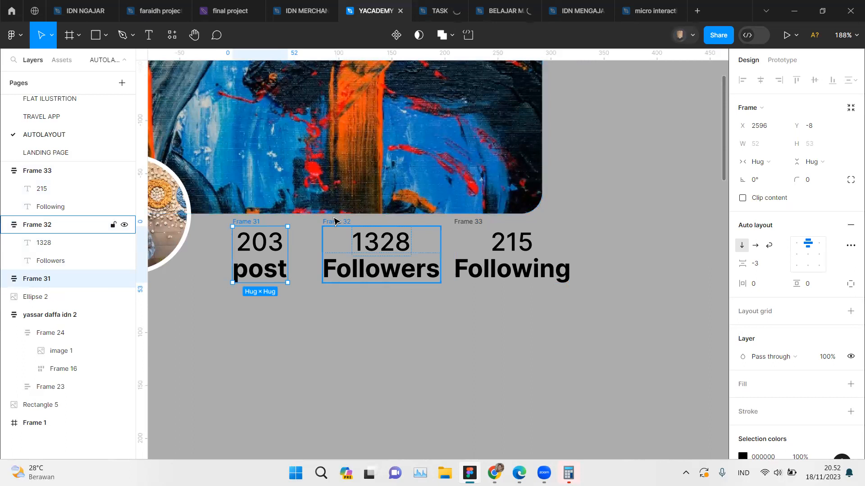
pyautogui.keyDown('shift'); pyautogui.click(334, 221); pyautogui.keyUp('shift')
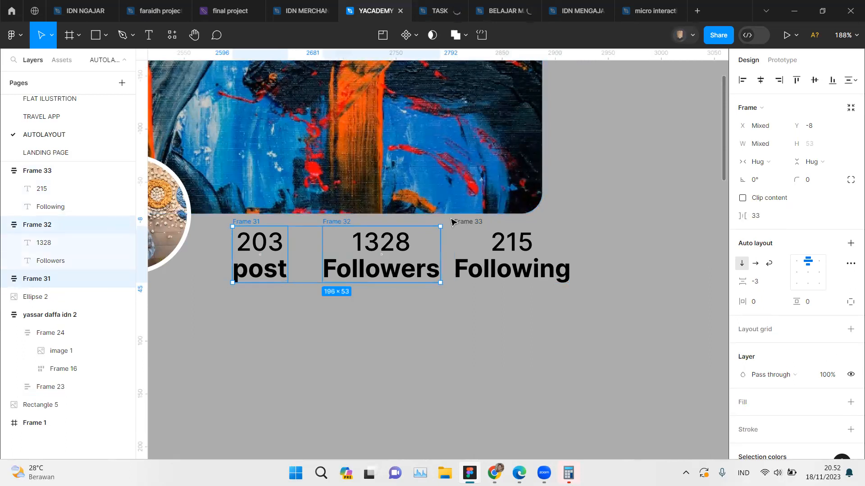
pyautogui.keyDown('shift'); pyautogui.click(464, 223); pyautogui.keyUp('shift')
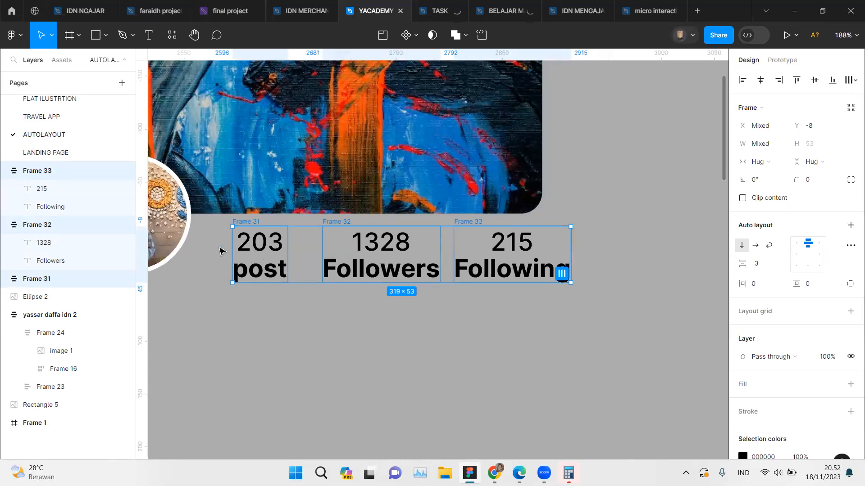
# Step: Try to select the statistics frames with a selection marquee across their contents
pyautogui.click(215, 237)
pyautogui.moveTo(367, 243); pyautogui.dragTo(531, 270)
pyautogui.scroll(10, 509, 256)
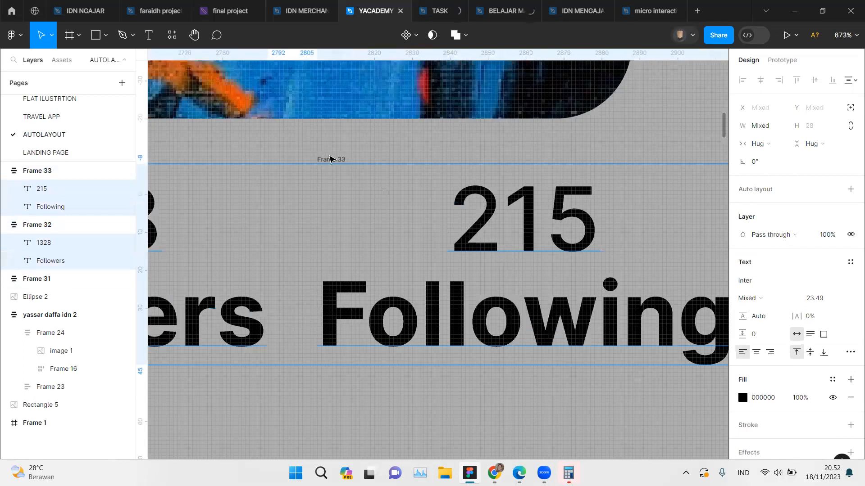
# Step: Combine the 203 post, 1328 Followers and 215 Following frames into one horizontal auto-layout row
pyautogui.hscroll(-3, 353, 160)
pyautogui.hscroll(-10, 352, 160)
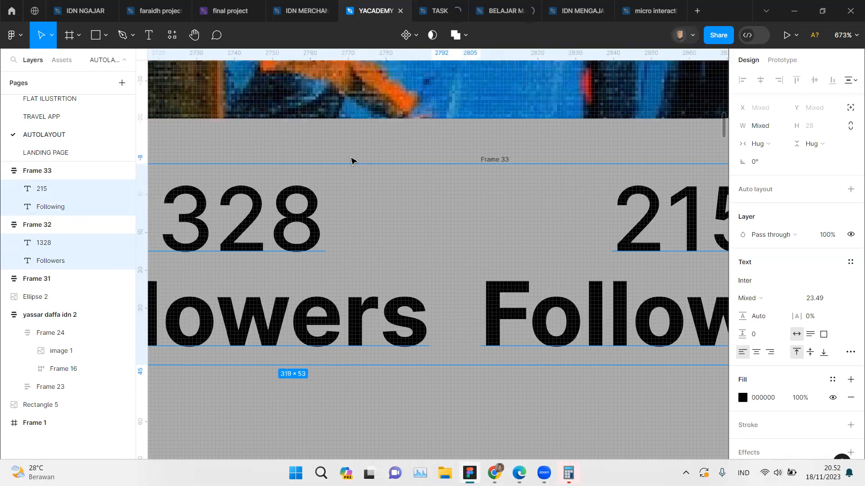
pyautogui.hscroll(-3, 352, 160)
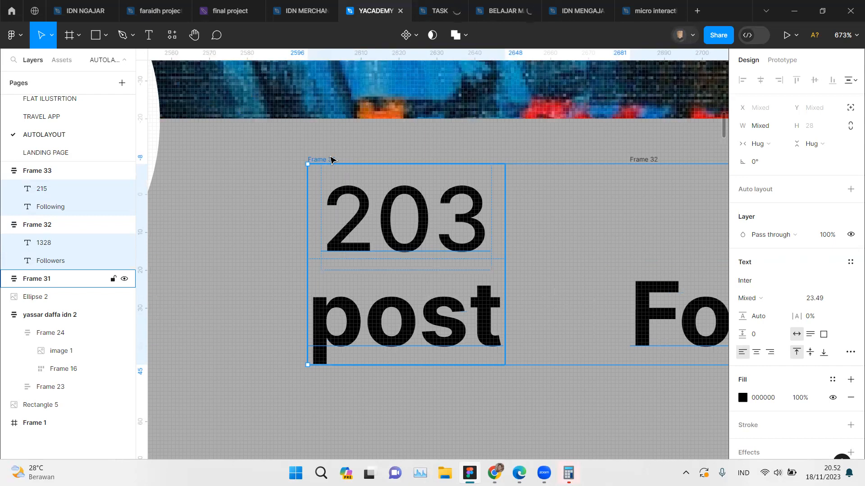
pyautogui.click(331, 160)
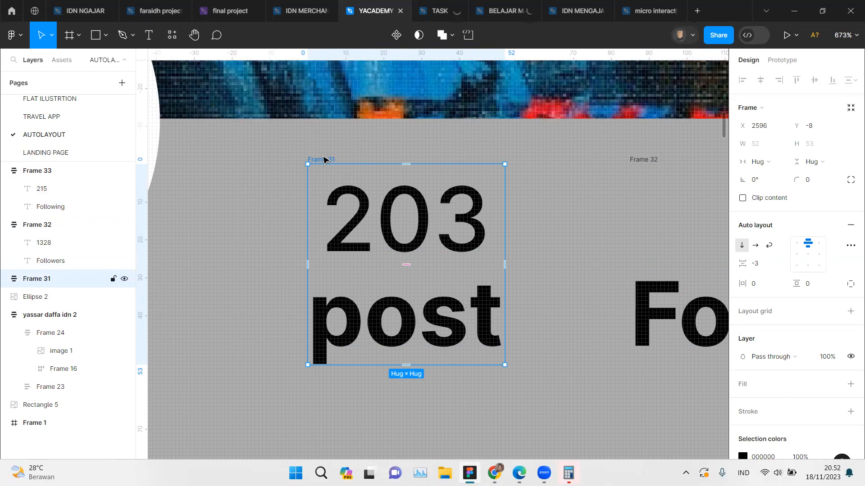
pyautogui.hscroll(2, 323, 160)
pyautogui.hscroll(2, 492, 162)
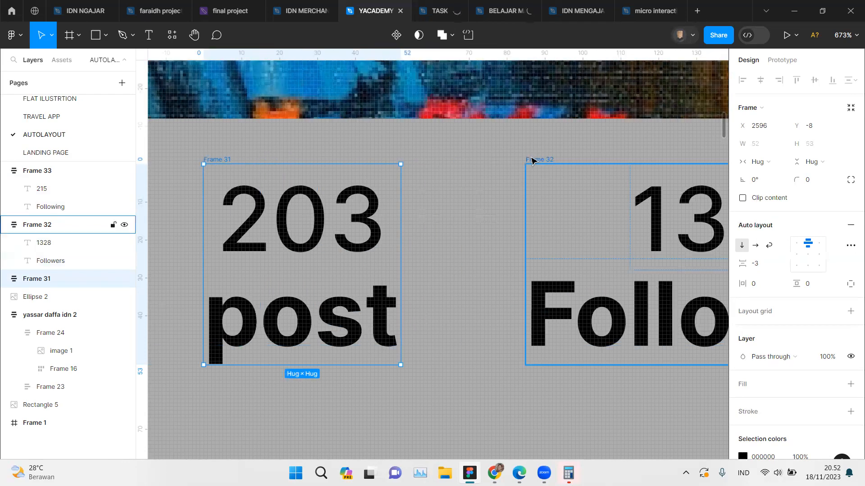
pyautogui.keyDown('shift'); pyautogui.click(531, 161); pyautogui.keyUp('shift')
pyautogui.hscroll(7, 531, 160)
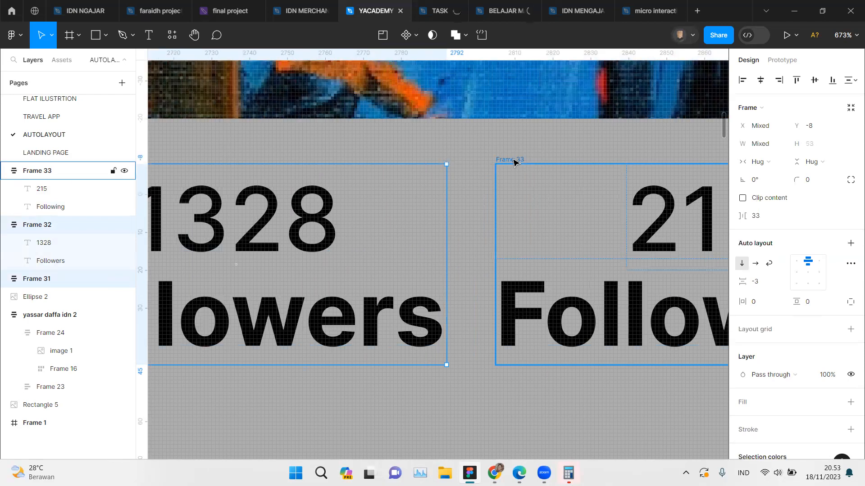
pyautogui.keyDown('shift'); pyautogui.click(513, 161); pyautogui.keyUp('shift')
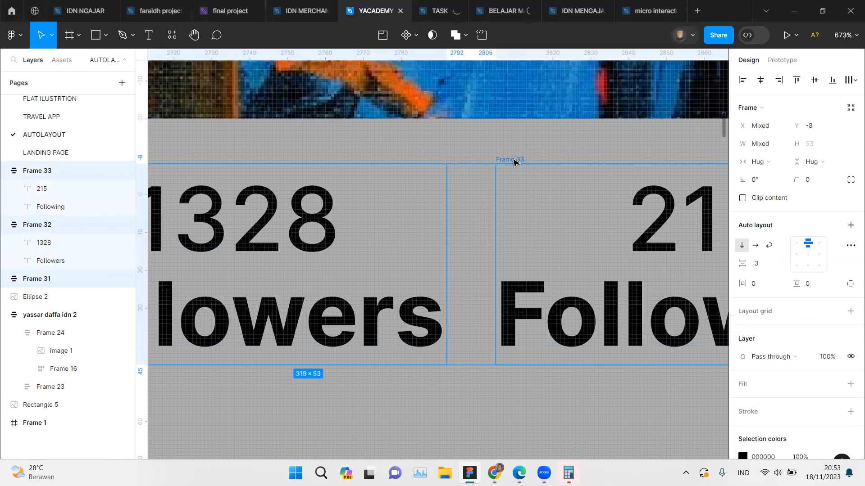
pyautogui.scroll(-6, 514, 161)
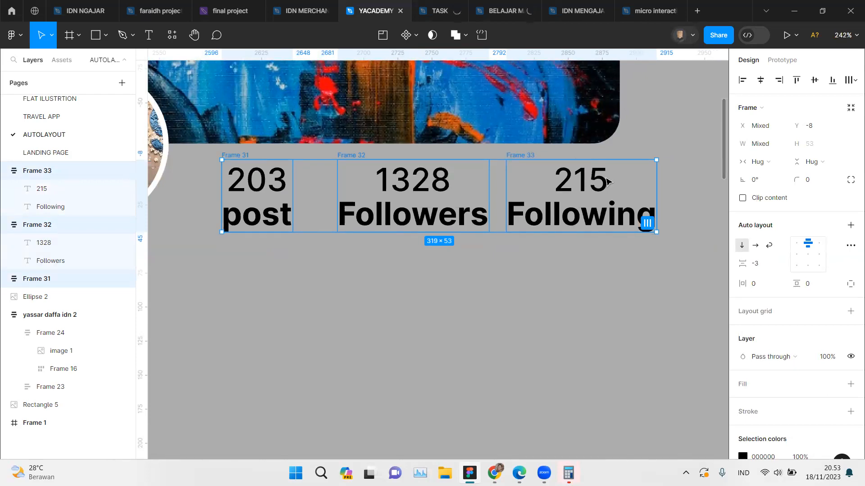
pyautogui.rightClick(448, 193)
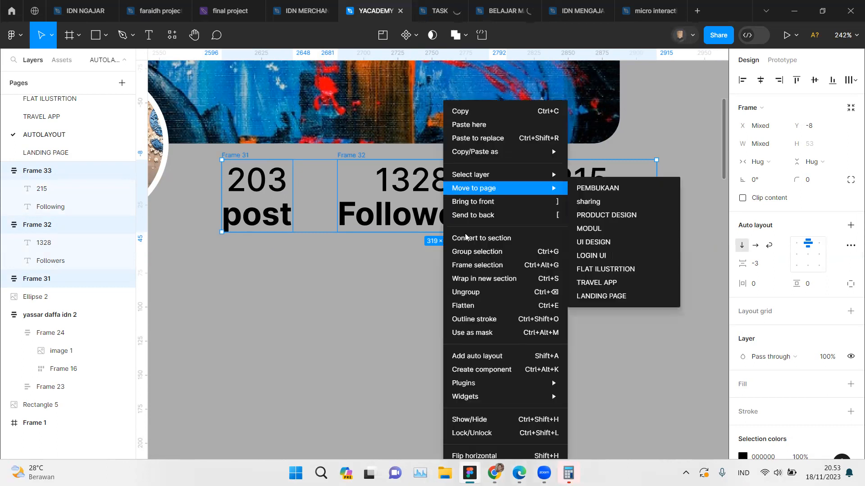
pyautogui.click(478, 356)
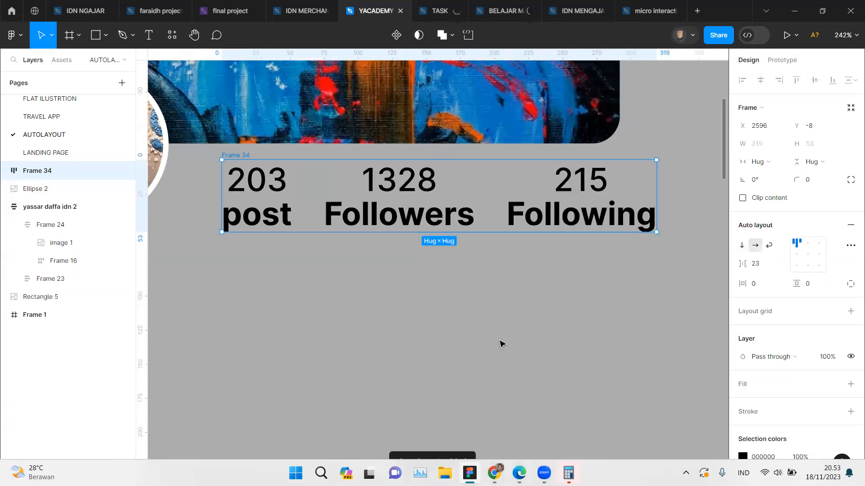
pyautogui.click(500, 344)
# Step: Move the statistics row closer to the profile photo, to X 2579 and Y -12
pyautogui.scroll(-3, 500, 344)
pyautogui.scroll(2, 483, 333)
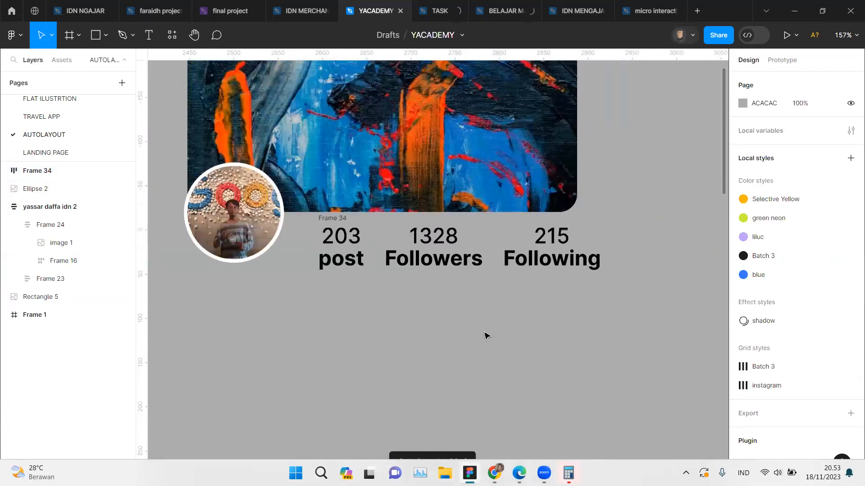
pyautogui.scroll(2, 286, 217)
pyautogui.hscroll(-2, 322, 199)
pyautogui.moveTo(354, 199); pyautogui.dragTo(292, 189)
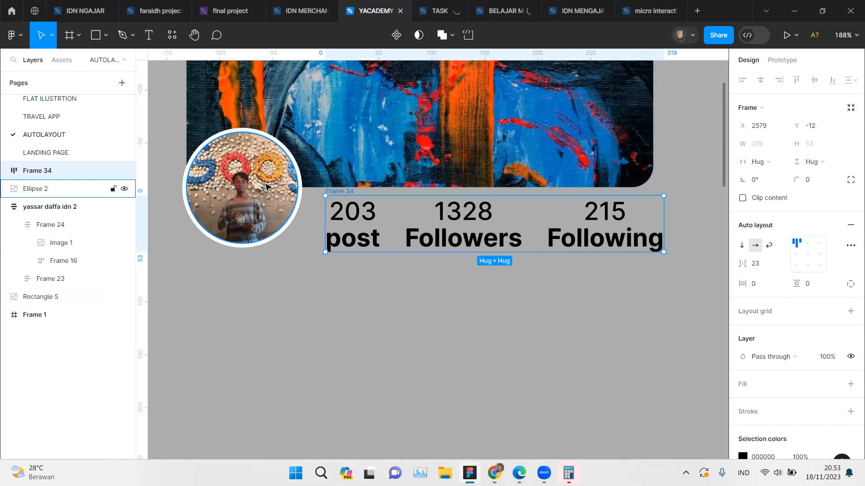
# Step: Wrap the profile photo and statistics row in a horizontal auto layout and align its contents bottom left
pyautogui.keyDown('shift'); pyautogui.click(266, 187); pyautogui.keyUp('shift')
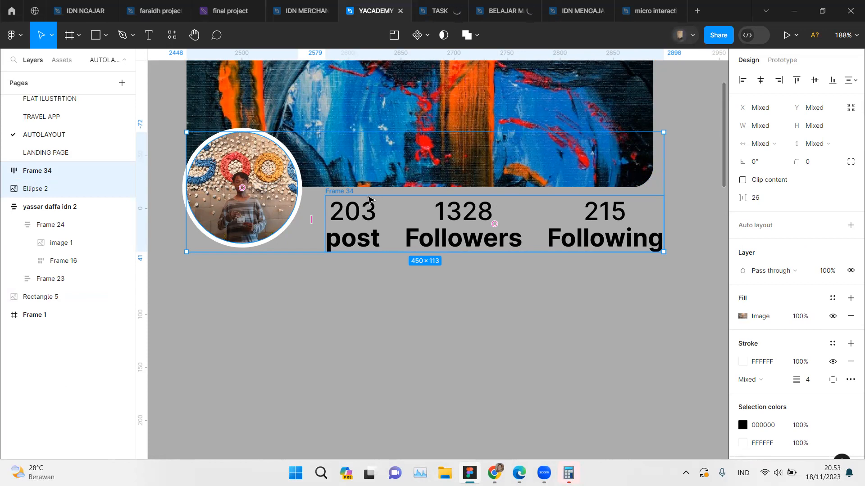
pyautogui.rightClick(367, 196)
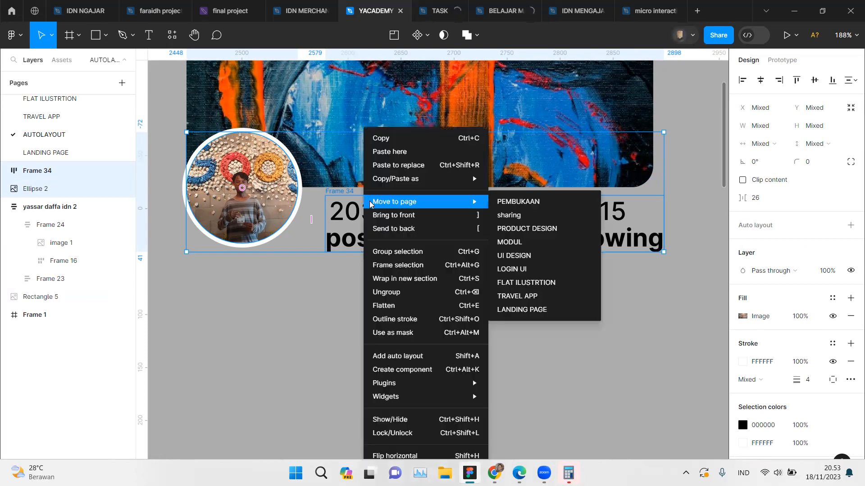
pyautogui.click(402, 357)
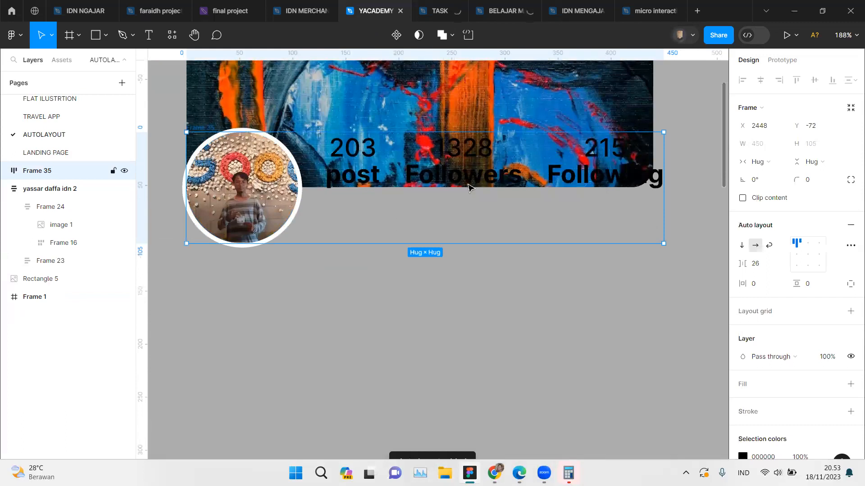
pyautogui.click(796, 254)
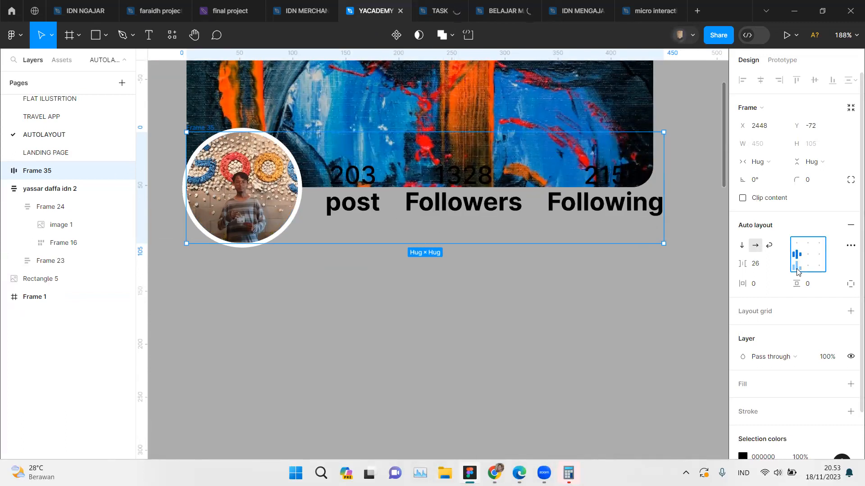
pyautogui.click(796, 268)
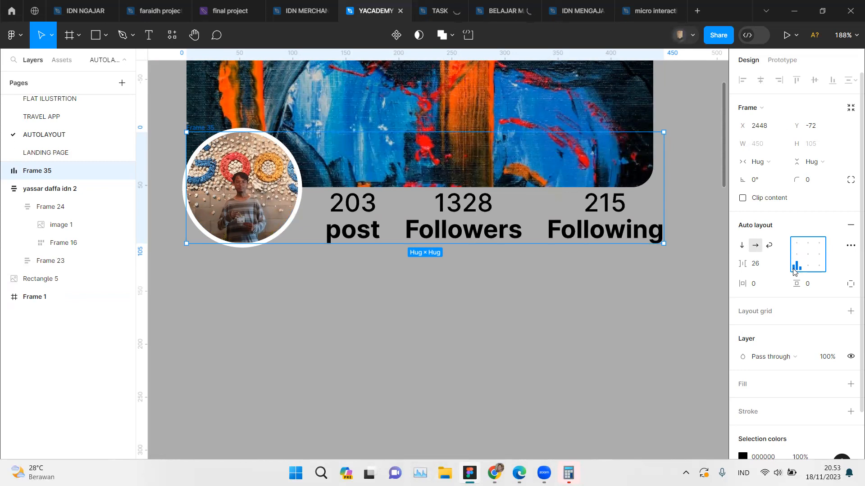
# Step: Scale the statistics row proportionally to about 0.97x, making it about 309.6 wide to end at the cover image's right edge
pyautogui.click(418, 232)
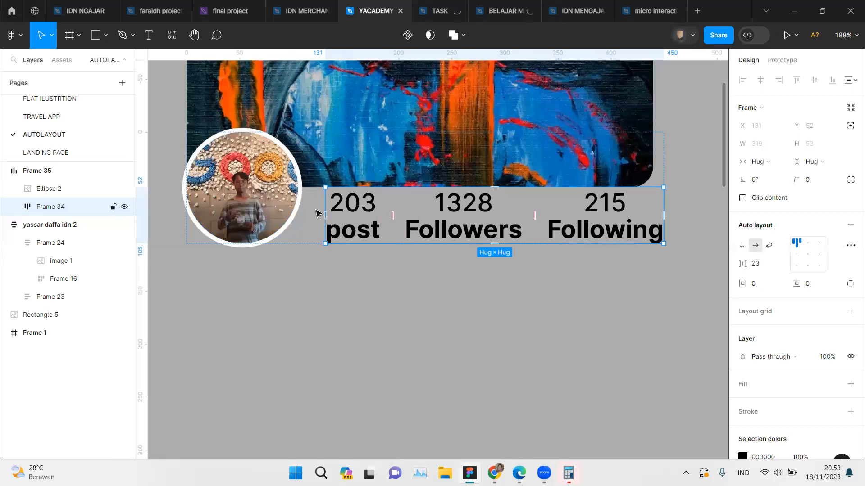
pyautogui.hscroll(2, 362, 209)
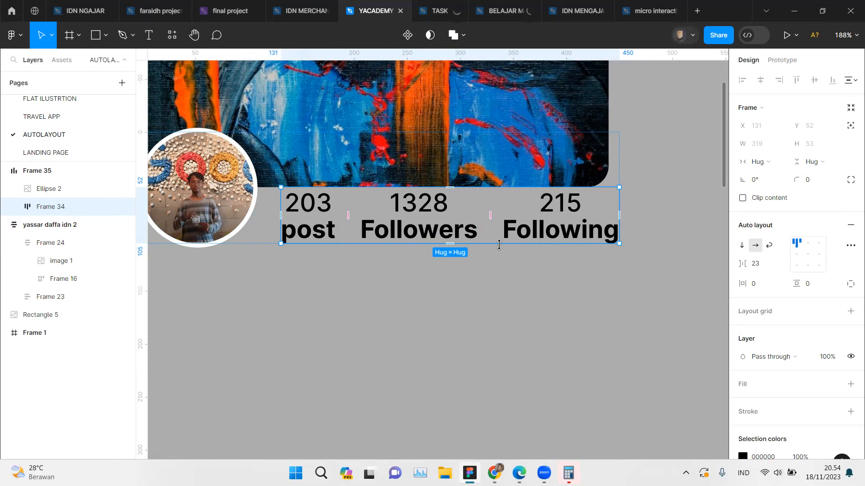
pyautogui.press('k')
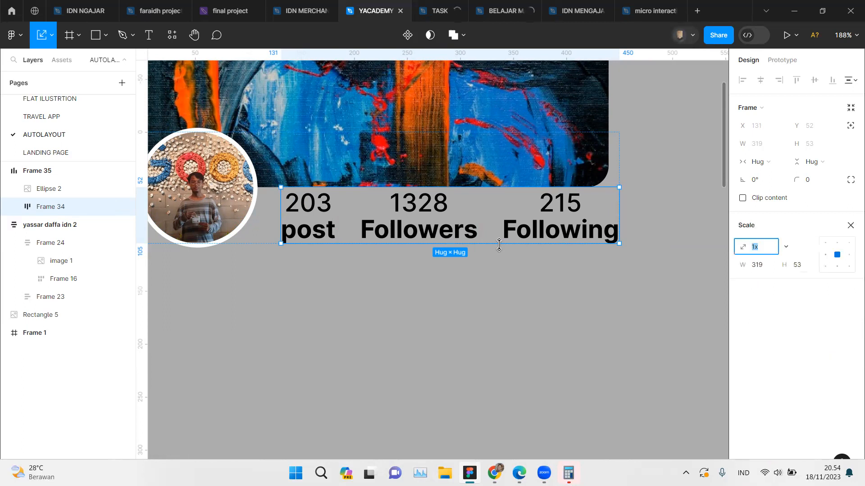
pyautogui.click(618, 213)
pyautogui.moveTo(615, 212); pyautogui.dragTo(608, 213)
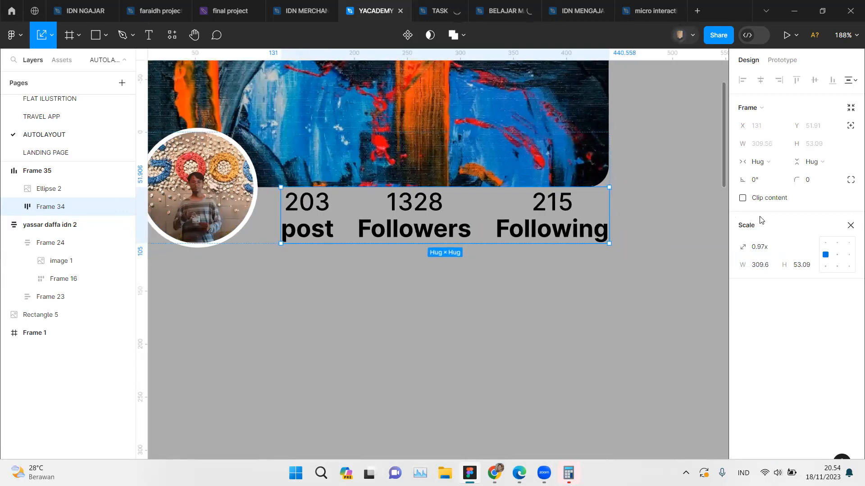
pyautogui.click(850, 226)
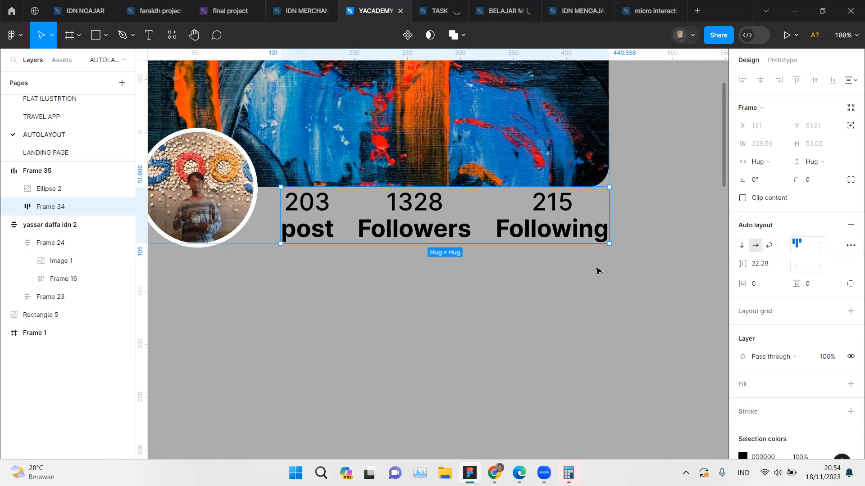
pyautogui.click(598, 270)
# Step: Shift the combined photo and statistics frame down to Y -52, matching the spacing of the reference card
pyautogui.scroll(2, 597, 269)
pyautogui.scroll(3, 597, 270)
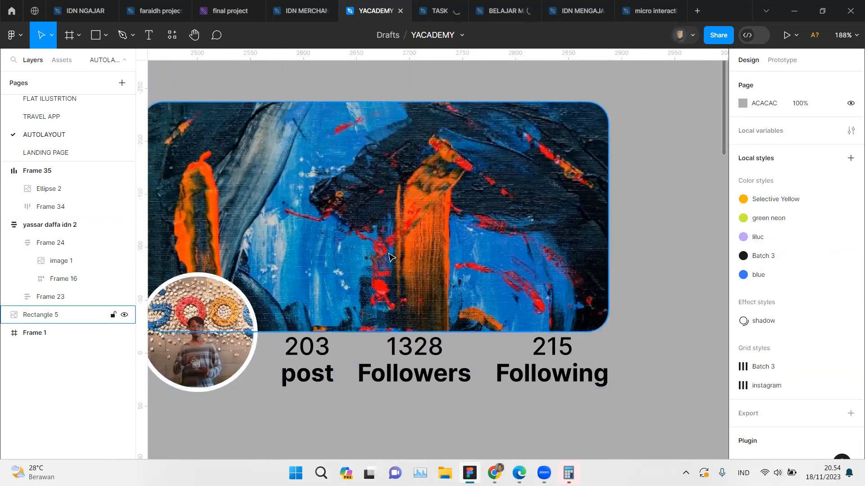
pyautogui.hscroll(-10, 390, 257)
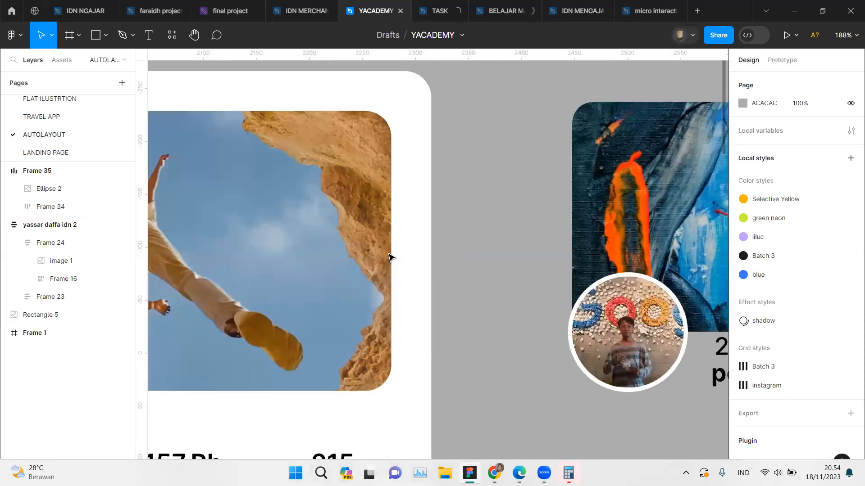
pyautogui.scroll(-5, 390, 258)
pyautogui.hscroll(-2, 390, 257)
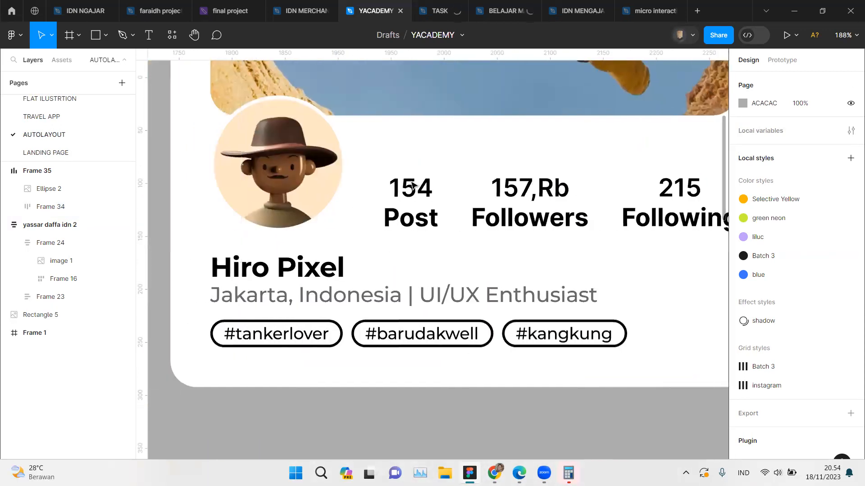
pyautogui.hscroll(10, 286, 157)
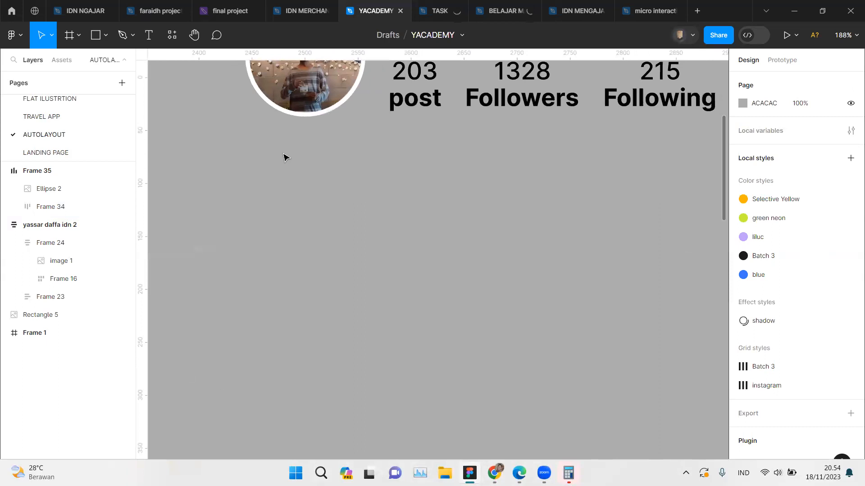
pyautogui.scroll(4, 285, 157)
pyautogui.click(285, 269)
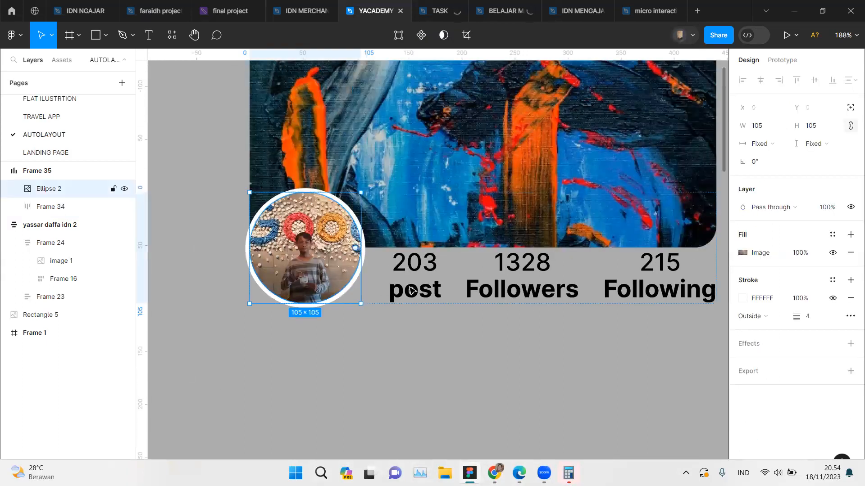
pyautogui.click(382, 296)
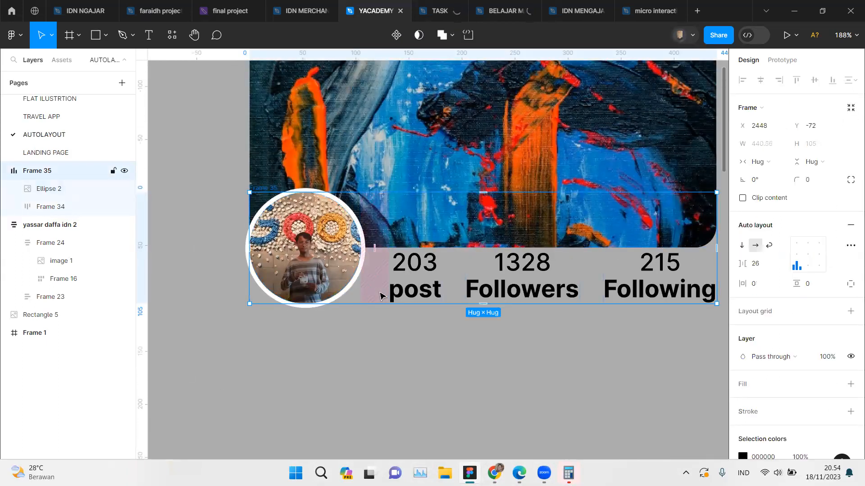
pyautogui.hotkey('shift', 'Down')
pyautogui.hotkey('shift', 'Down')
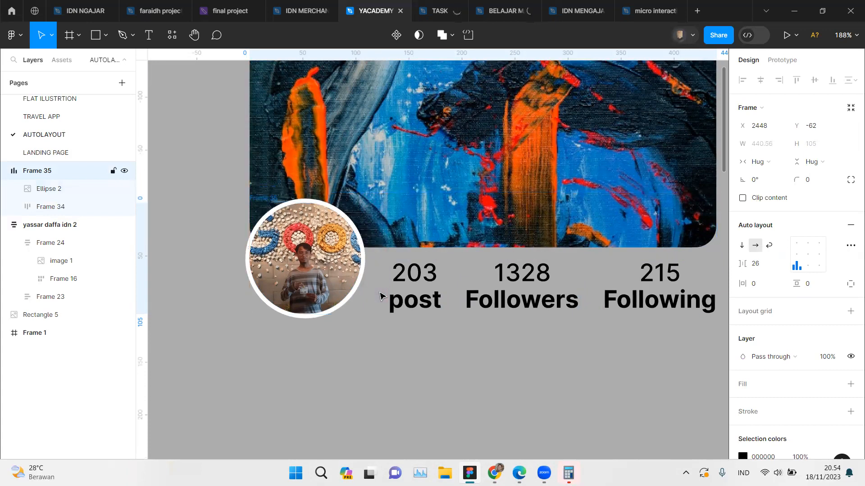
pyautogui.hotkey('shift', 'Up')
pyautogui.hotkey('shift', 'Down')
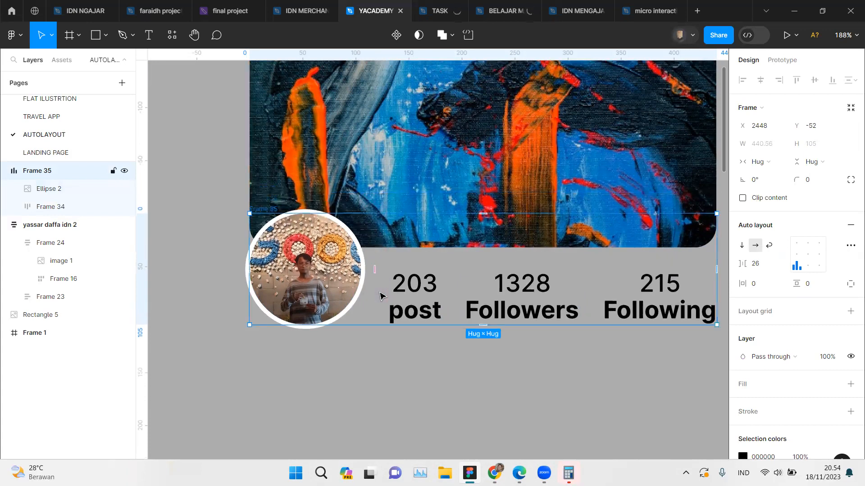
# Step: Compare the rebuilt card with the reference card, examining the name, bio and hashtag section beneath the photo
pyautogui.scroll(-5, 382, 296)
pyautogui.hscroll(-4, 382, 296)
pyautogui.hscroll(4, 381, 296)
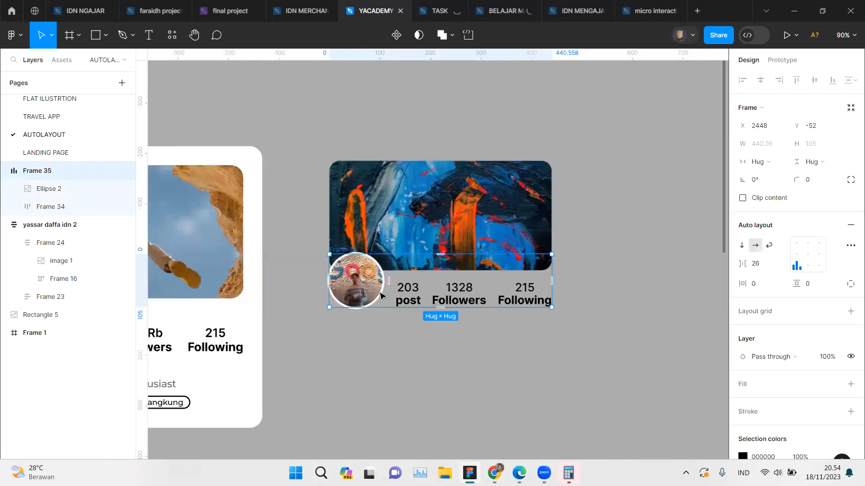
pyautogui.scroll(3, 382, 296)
pyautogui.click(399, 359)
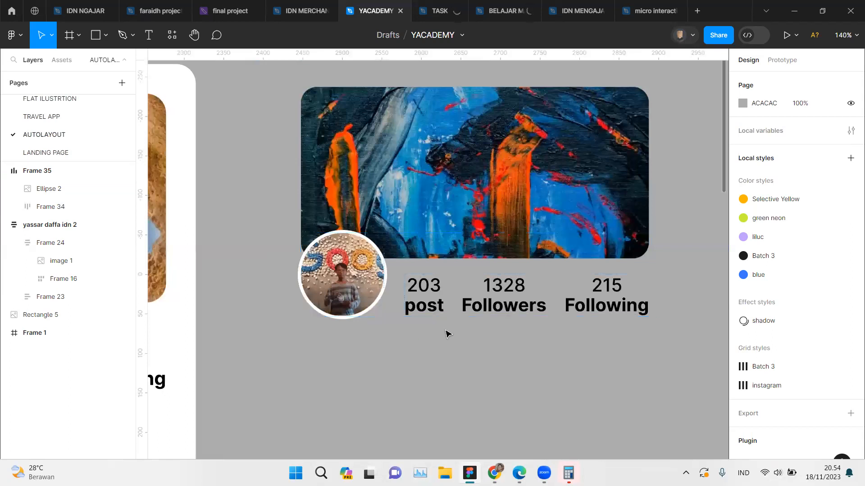
pyautogui.scroll(-3, 441, 320)
pyautogui.hscroll(-6, 442, 323)
pyautogui.hscroll(-5, 441, 322)
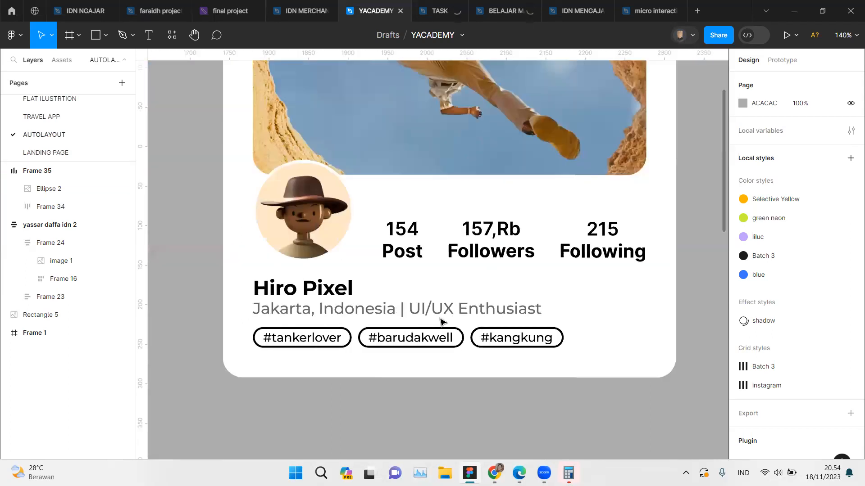
pyautogui.click(376, 317)
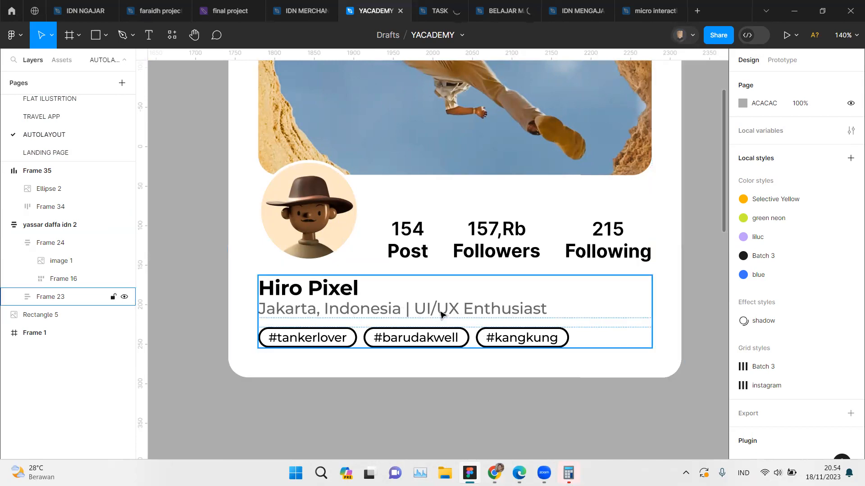
pyautogui.hscroll(10, 442, 314)
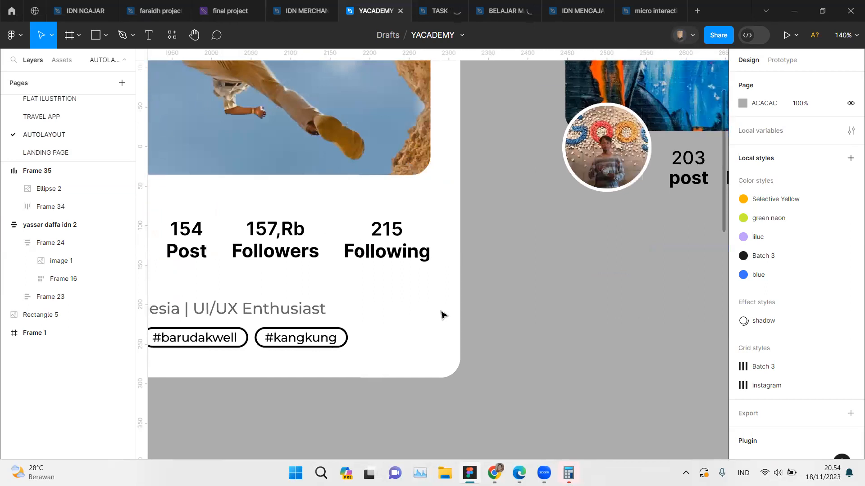
pyautogui.scroll(3, 408, 301)
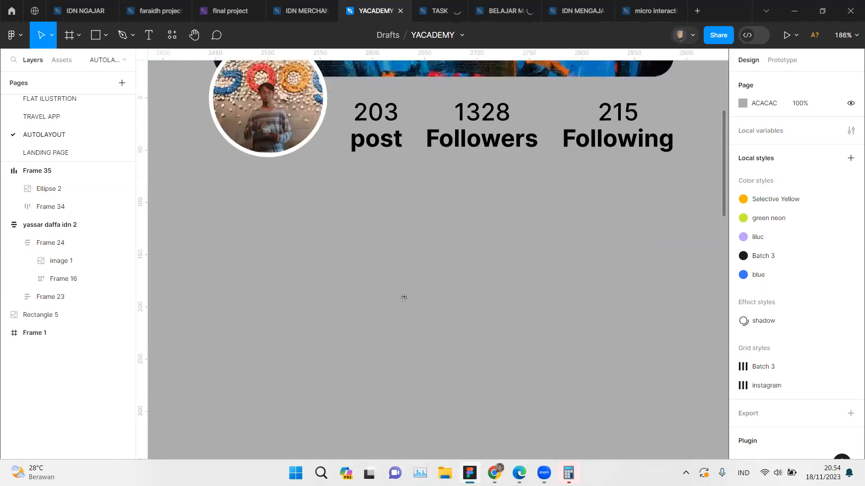
# Step: Start a new text layer beneath the profile photo, near its left edge
pyautogui.press('t')
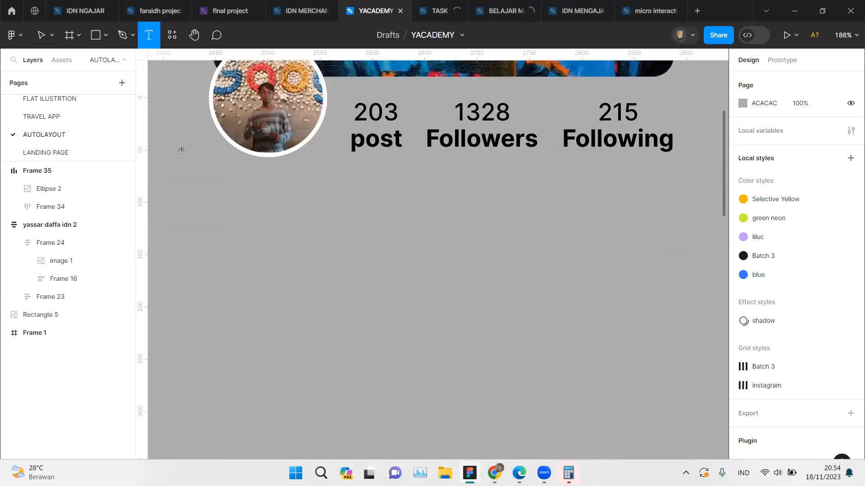
pyautogui.click(224, 186)
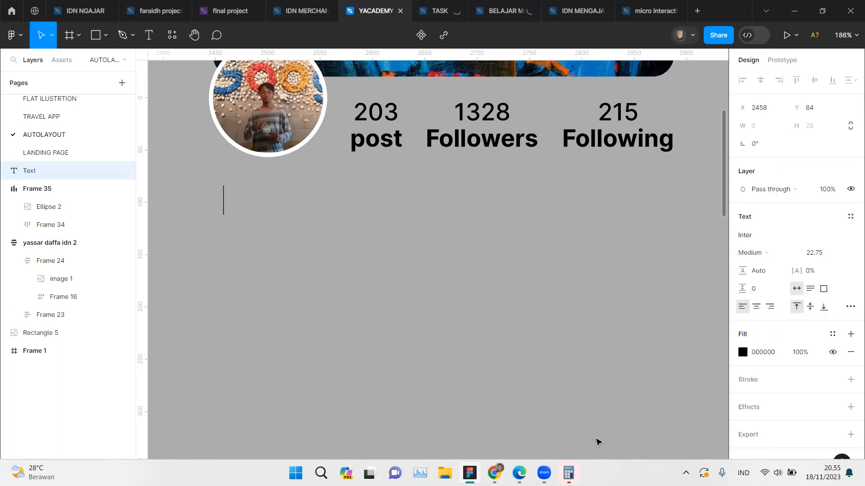
pyautogui.moveTo(486, 466)
pyautogui.click(460, 425)
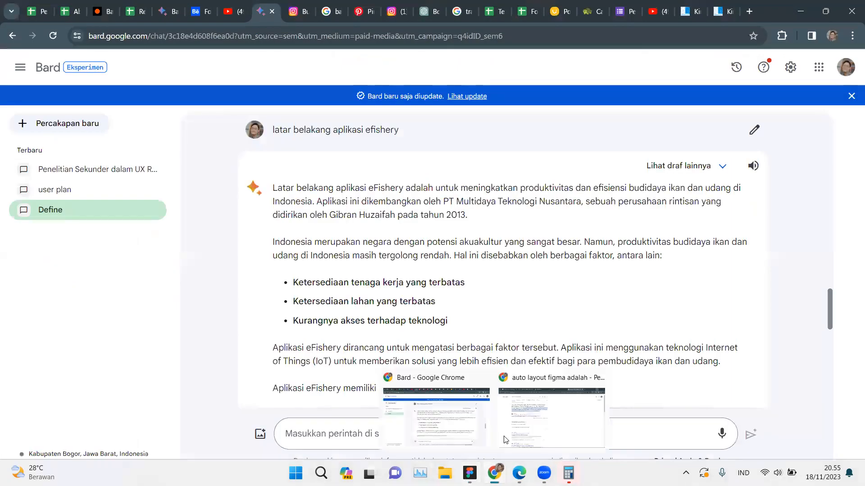
pyautogui.click(515, 405)
pyautogui.click(179, 5)
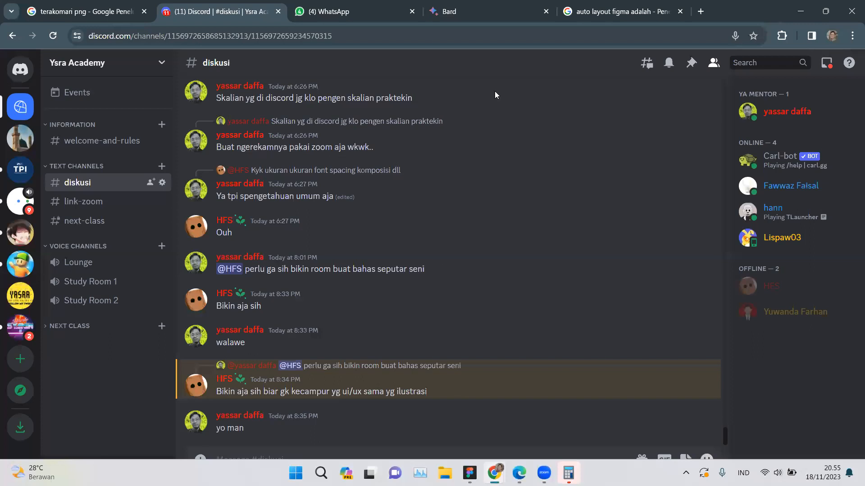
pyautogui.click(802, 6)
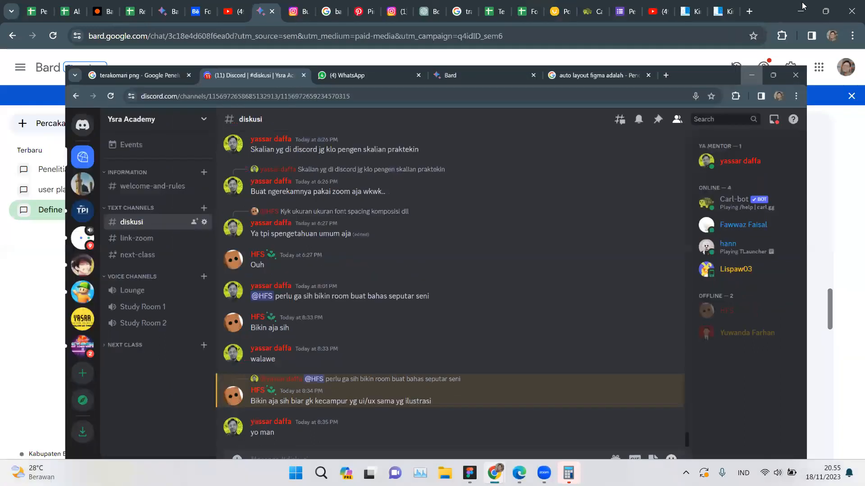
pyautogui.click(802, 6)
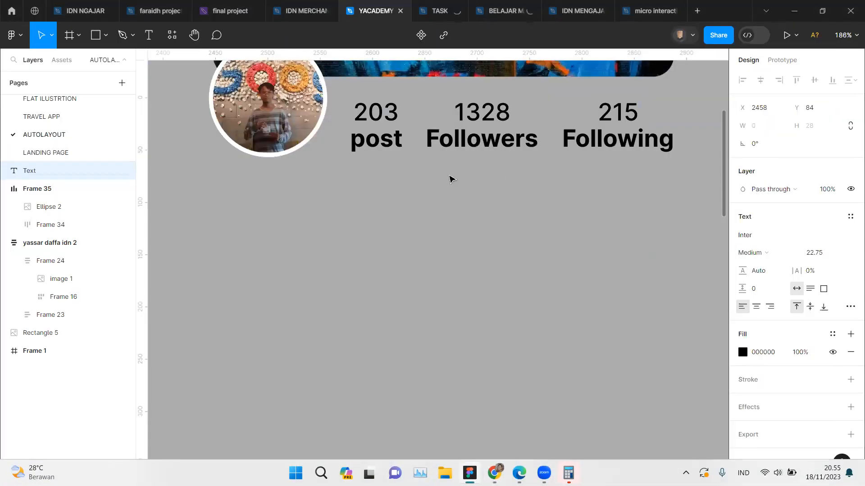
# Step: Enter the profile owner's first name and initial in the new text layer
pyautogui.write('Yas')
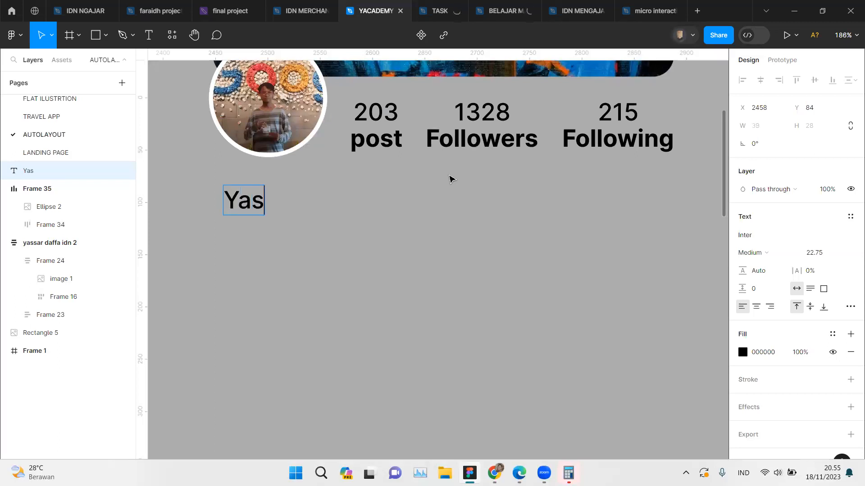
pyautogui.write('sar d')
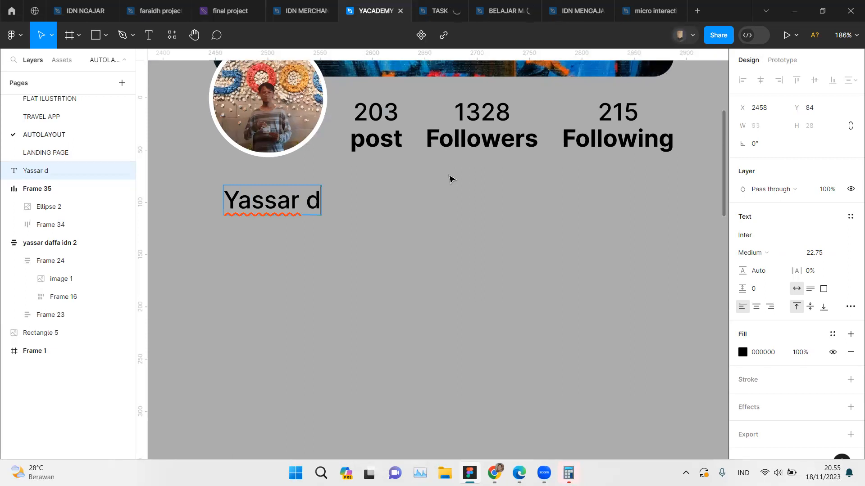
pyautogui.press('Escape')
# Step: Set the weight of the name text beneath the photo to Bold
pyautogui.scroll(-3, 445, 228)
pyautogui.scroll(-3, 445, 229)
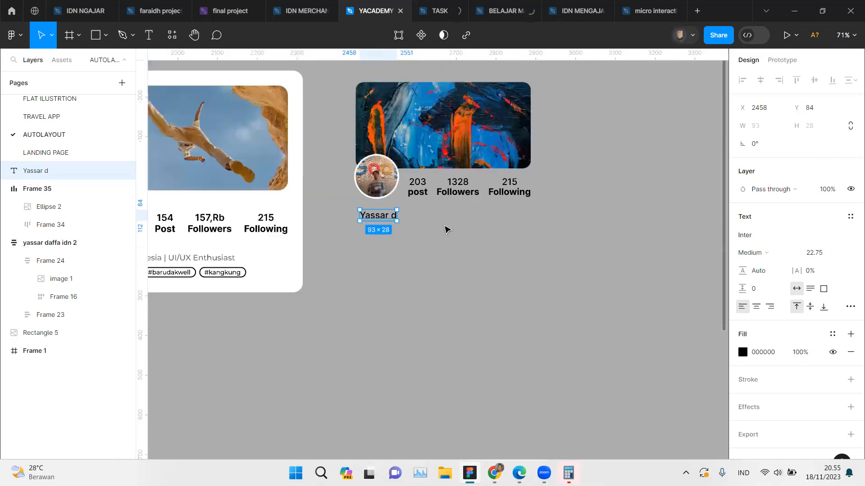
pyautogui.hscroll(-5, 446, 228)
pyautogui.hscroll(4, 444, 226)
pyautogui.scroll(5, 445, 226)
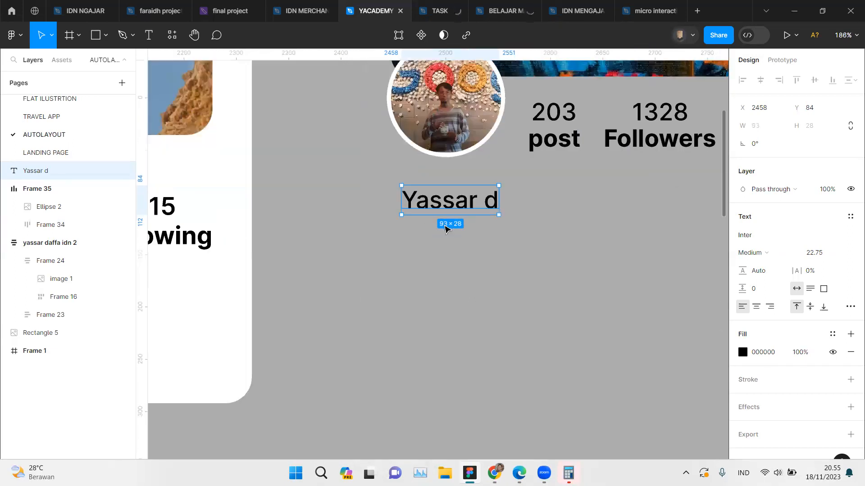
pyautogui.scroll(3, 558, 230)
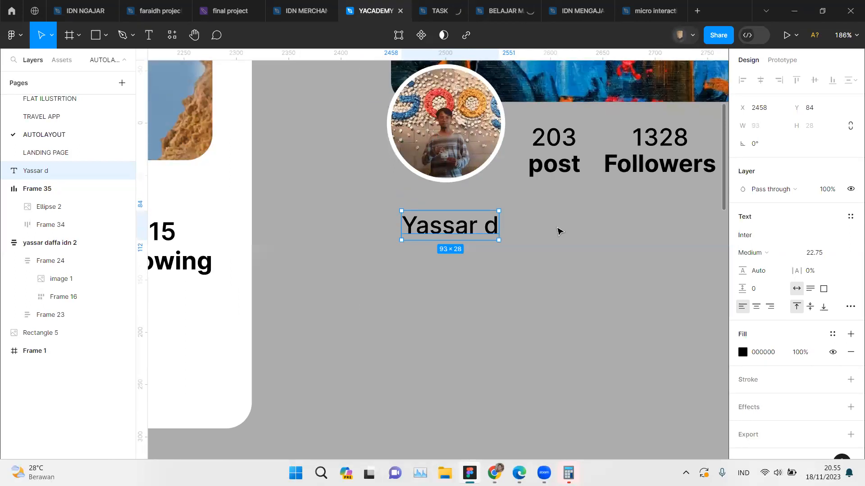
pyautogui.click(765, 258)
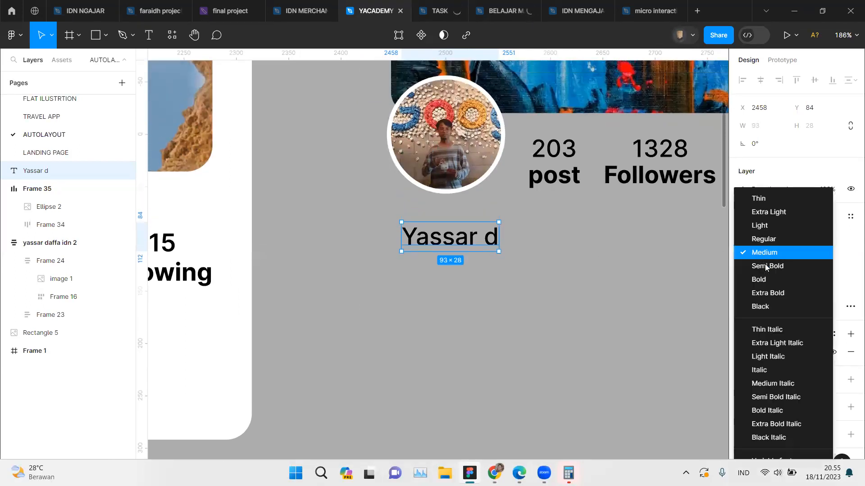
pyautogui.click(768, 281)
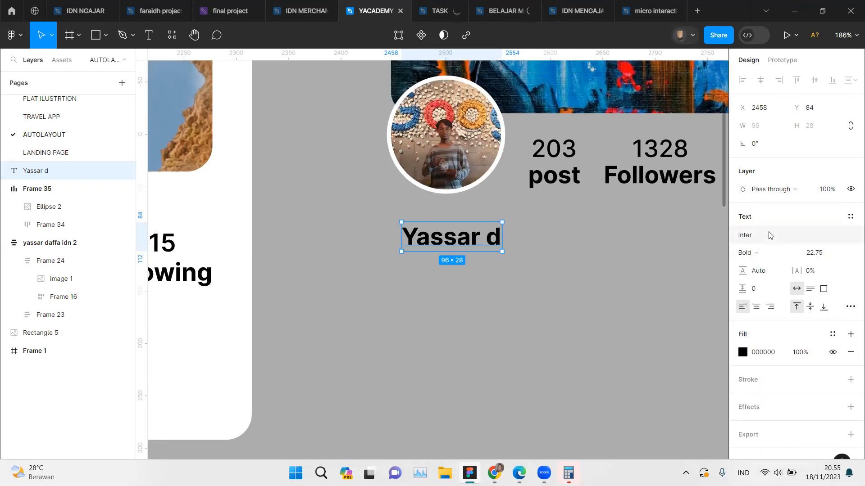
# Step: Search all fonts for "pop" and set the name text's font to Poppins
pyautogui.click(744, 236)
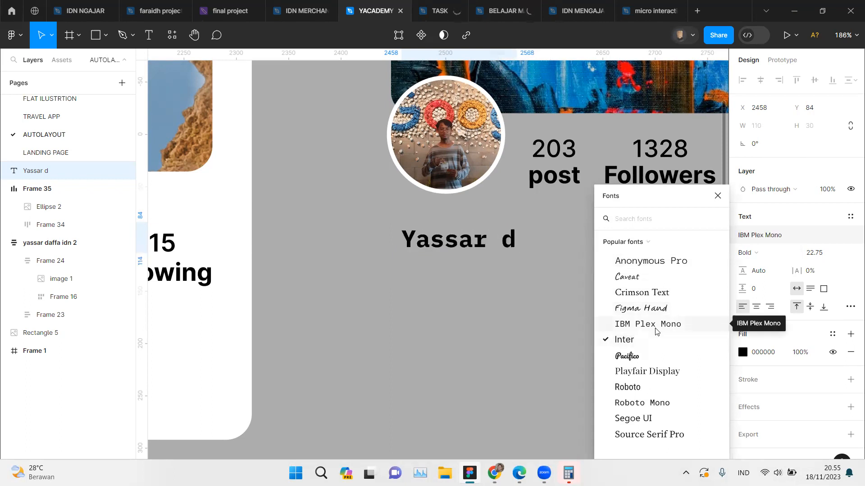
pyautogui.click(647, 244)
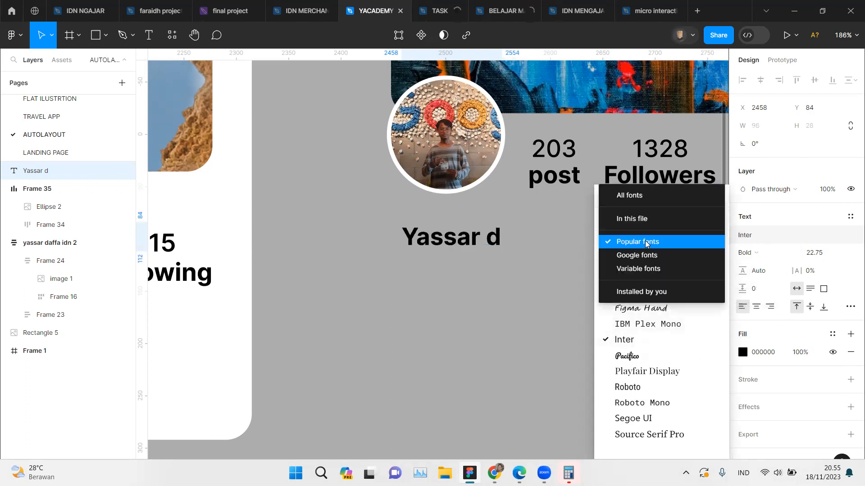
pyautogui.click(637, 198)
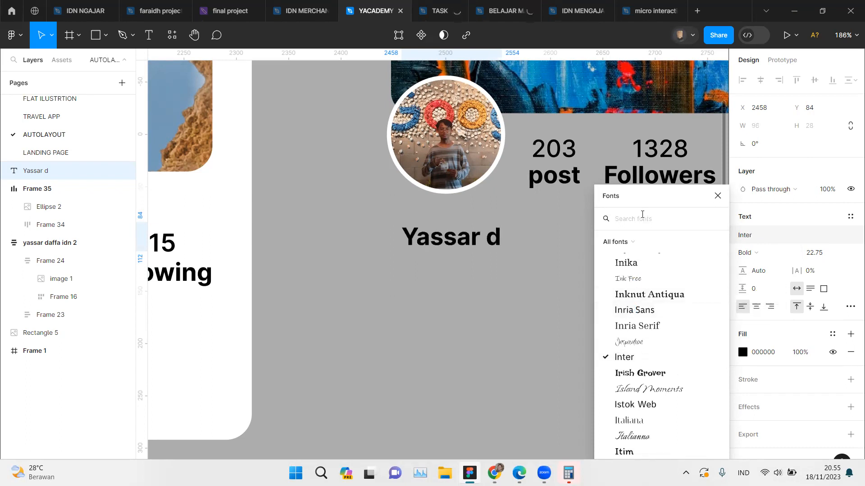
pyautogui.write('pop')
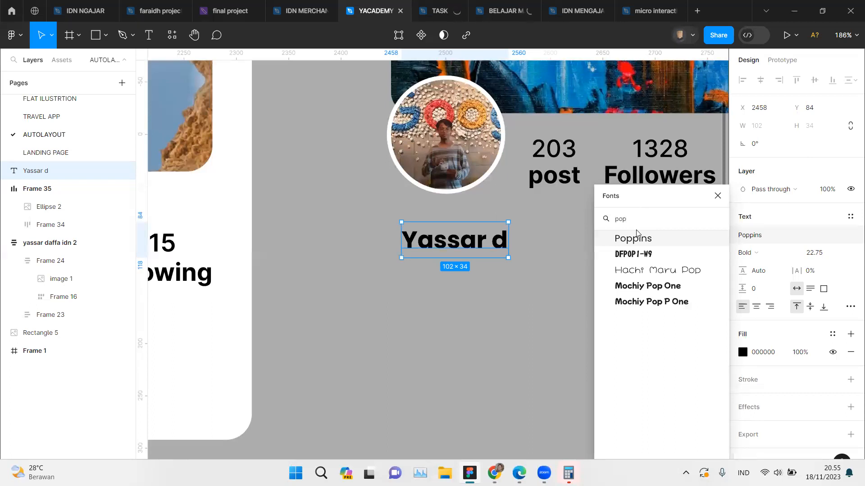
pyautogui.click(649, 242)
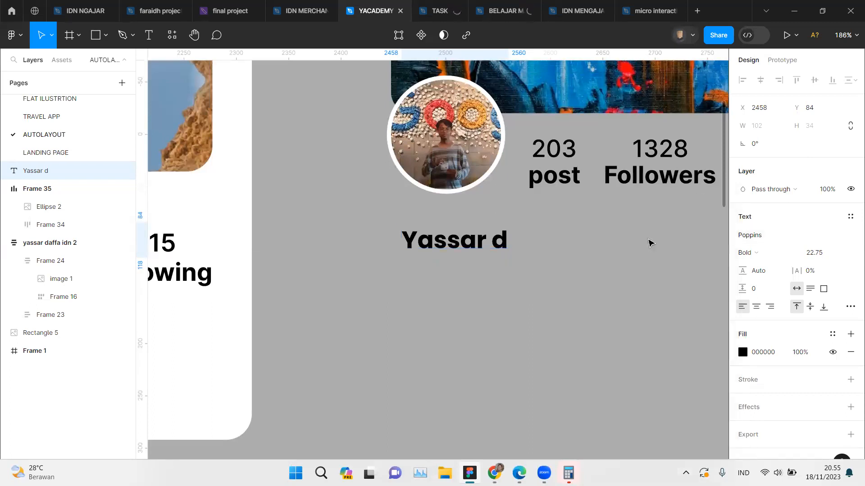
# Step: Move the name text to X 2448, Y 70, aligning it with the cover image's left edge
pyautogui.click(415, 290)
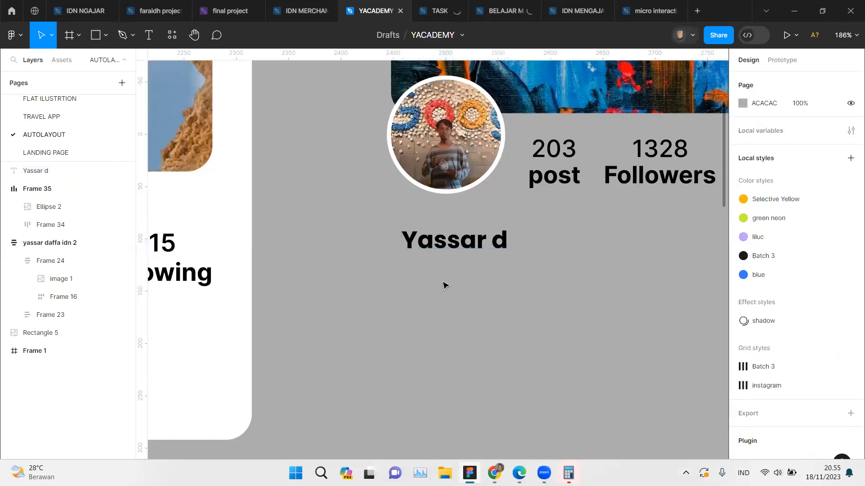
pyautogui.moveTo(460, 243); pyautogui.dragTo(454, 232)
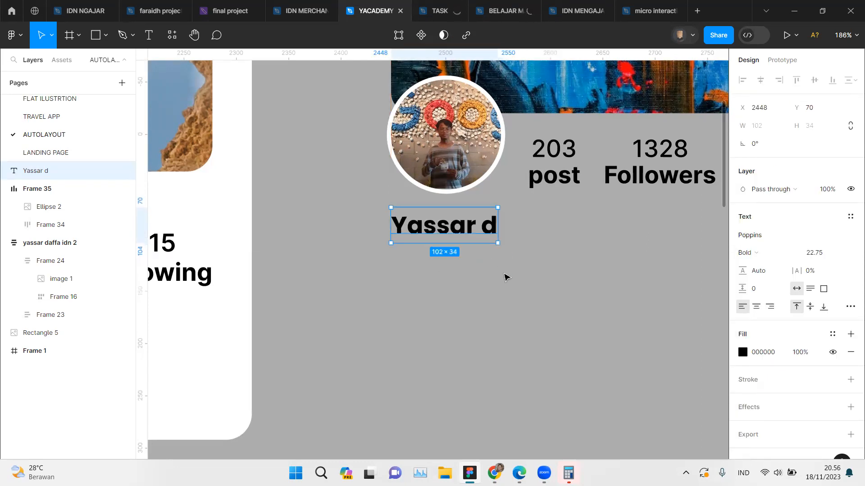
pyautogui.click(505, 275)
# Step: Duplicate the name text directly below itself at Y 95, following the reference card's name and bio arrangement
pyautogui.hscroll(1, 504, 275)
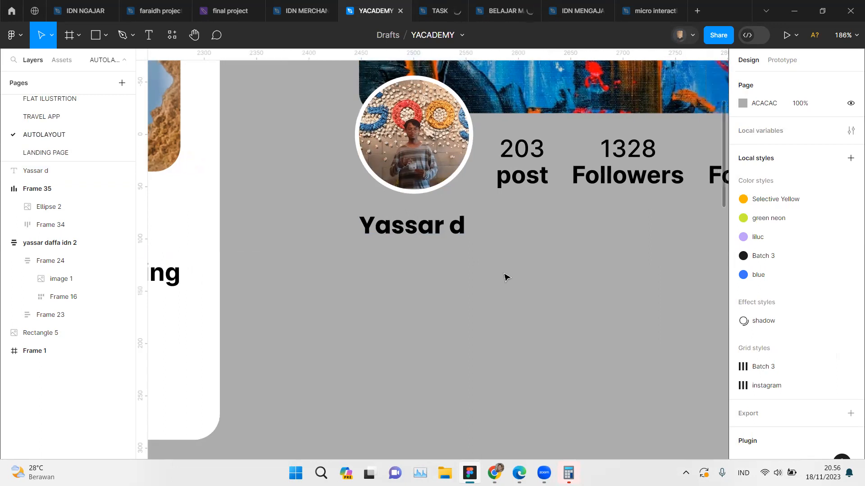
pyautogui.hscroll(-10, 504, 276)
pyautogui.hscroll(-1, 506, 276)
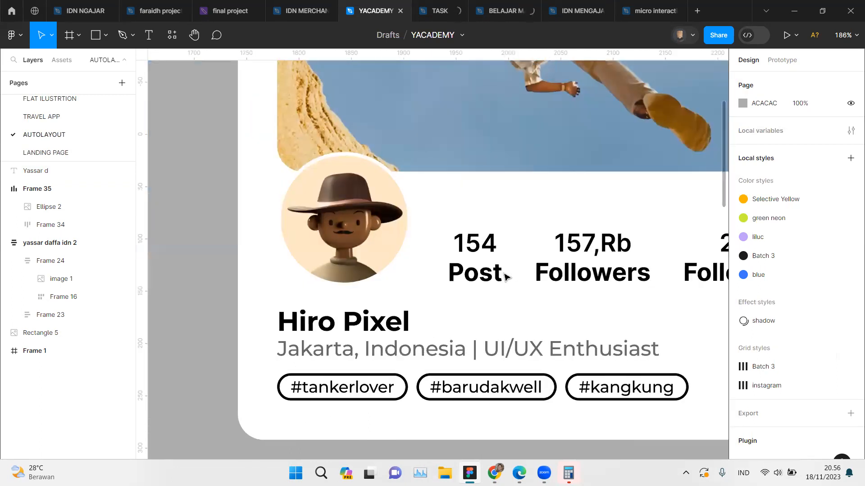
pyautogui.hscroll(2, 506, 276)
pyautogui.click(304, 353)
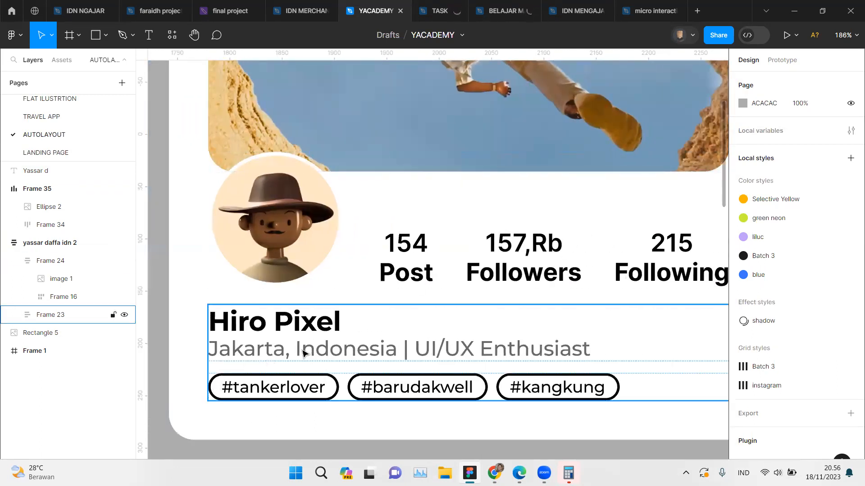
pyautogui.hscroll(12, 305, 353)
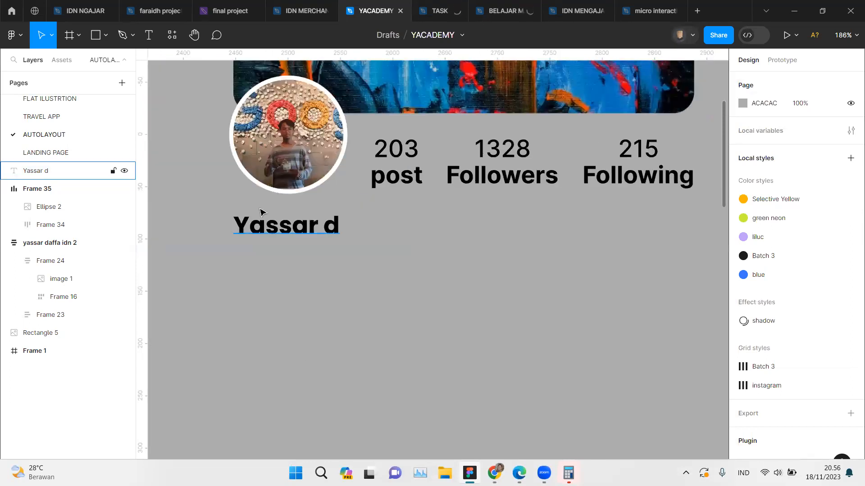
pyautogui.moveTo(265, 241); pyautogui.dragTo(265, 259)
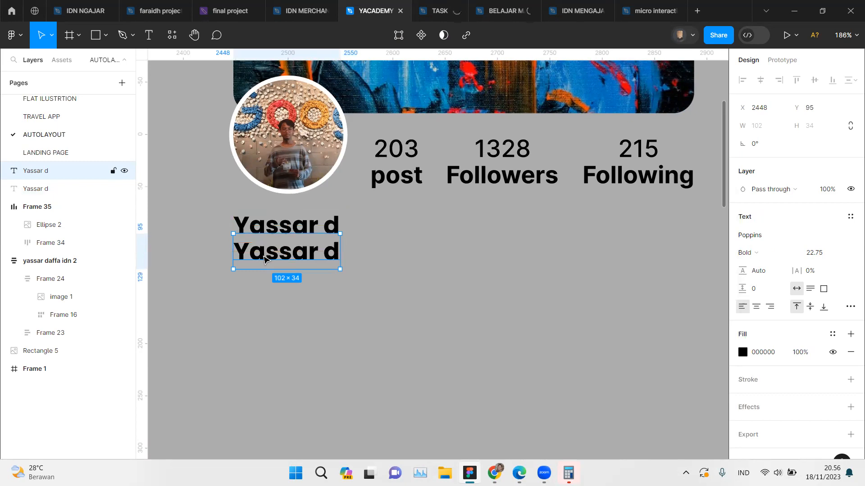
# Step: Set the duplicated text's weight to Regular and its font size to 20
pyautogui.click(764, 252)
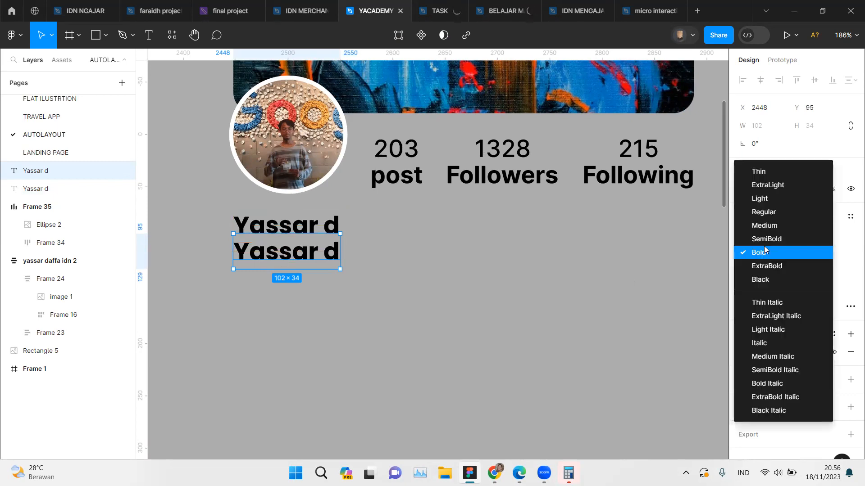
pyautogui.click(768, 217)
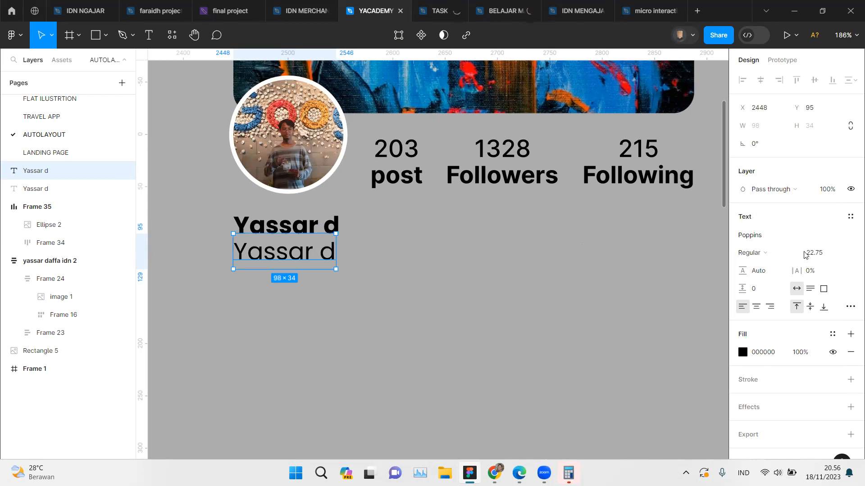
pyautogui.click(827, 257)
pyautogui.write('20')
pyautogui.press('Return')
pyautogui.click(534, 265)
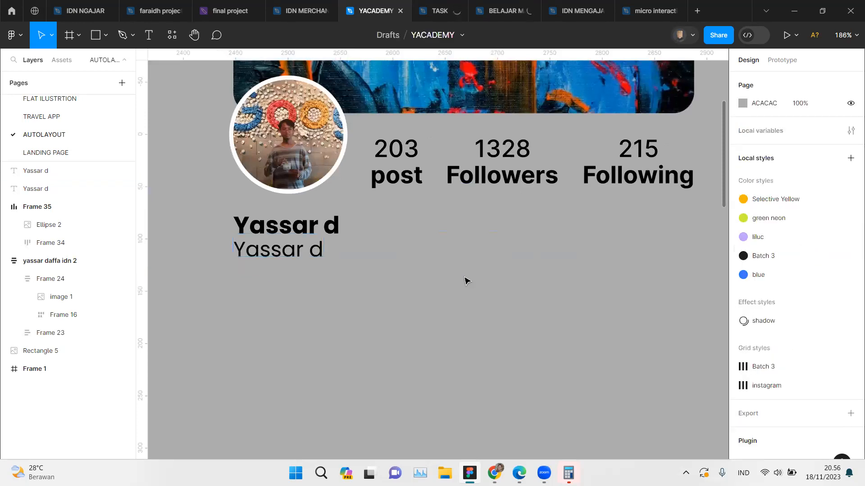
# Step: Replace the duplicated text below the name with "Bogor, Indonesia | UI/UX Enthusiast and developer"
pyautogui.scroll(-3, 376, 277)
pyautogui.scroll(-5, 376, 277)
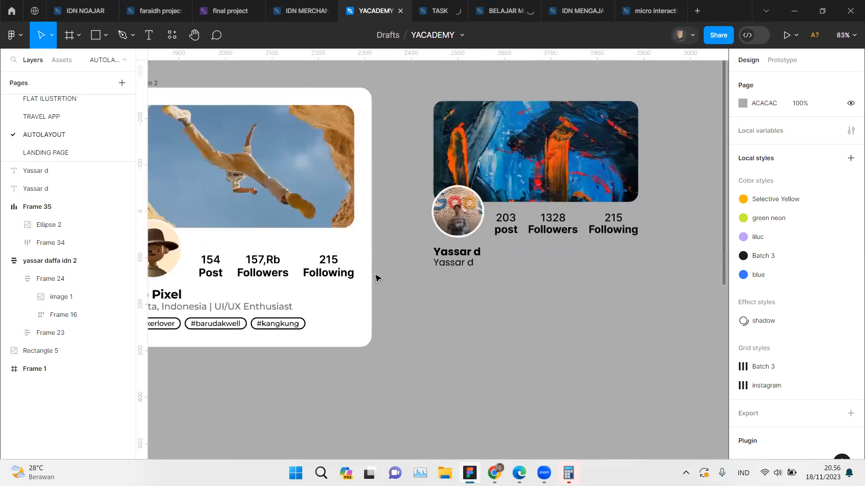
pyautogui.doubleClick(484, 265)
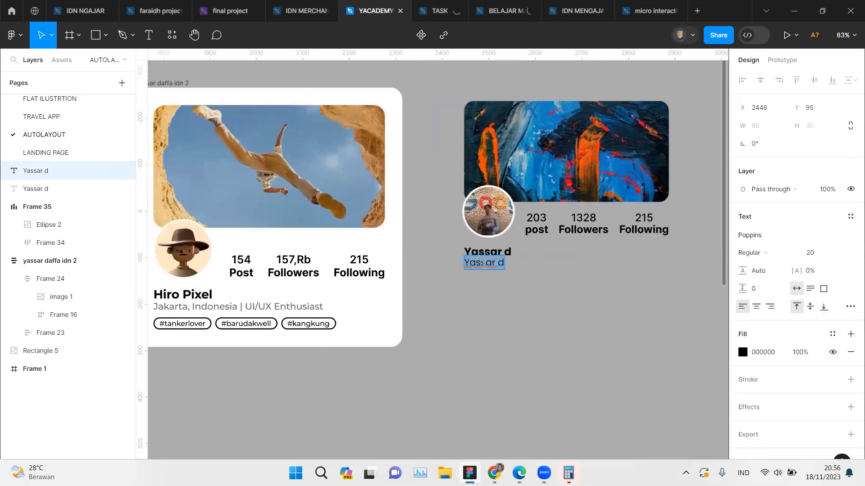
pyautogui.write('B')
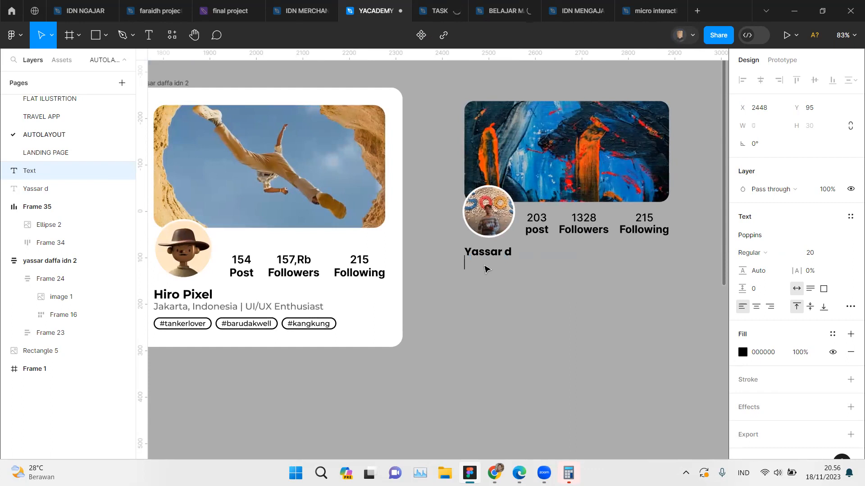
pyautogui.write('ogp')
pyautogui.write('r,')
pyautogui.write(' I')
pyautogui.write('ndo')
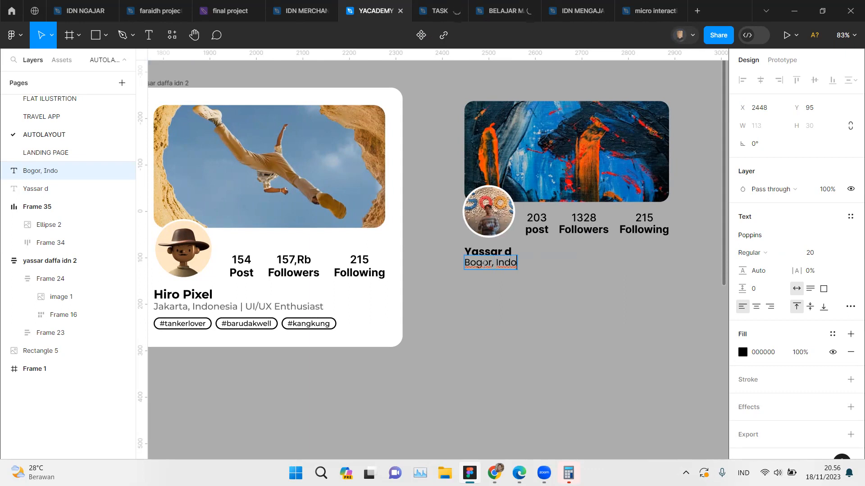
pyautogui.write('nesia  | UI/UX e')
pyautogui.press('BackSpace')
pyautogui.write('E')
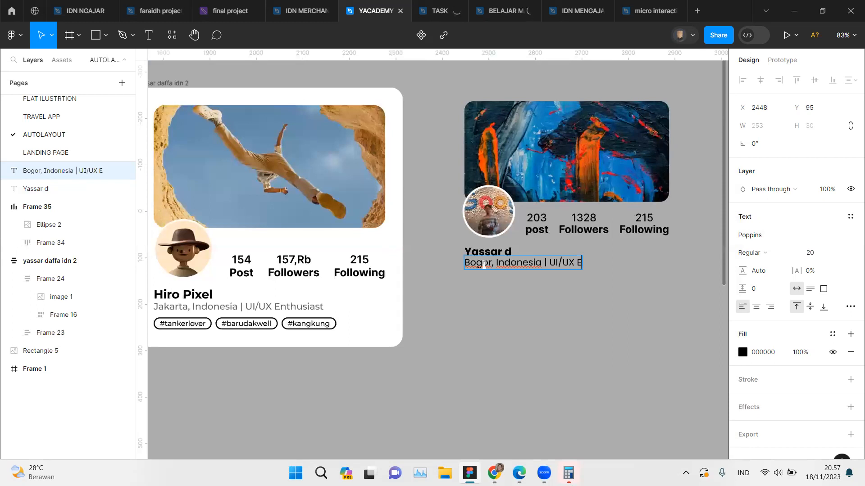
pyautogui.write('ntus')
pyautogui.press('BackSpace')
pyautogui.press('BackSpace')
pyautogui.write('husiast')
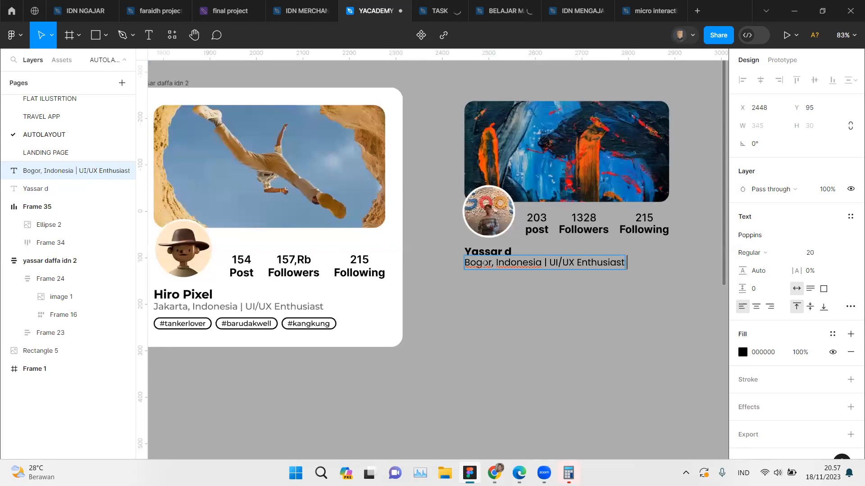
pyautogui.write(' and deve')
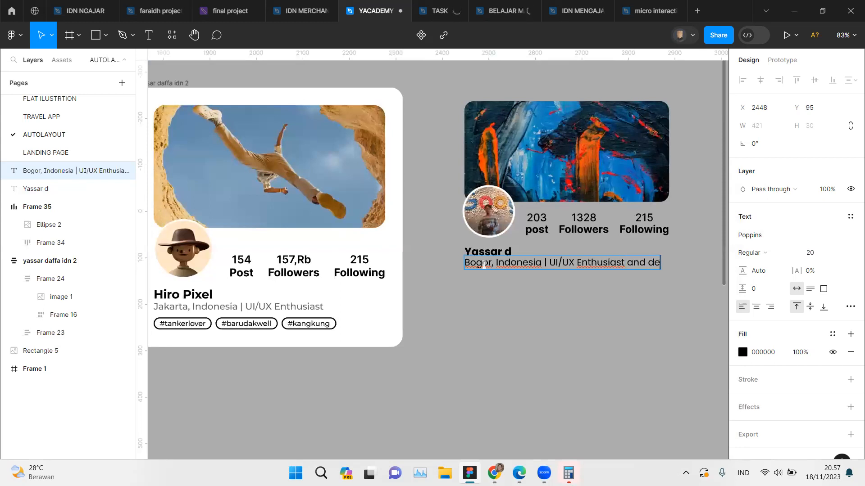
pyautogui.press('BackSpace')
pyautogui.write('eloper')
pyautogui.press('Escape')
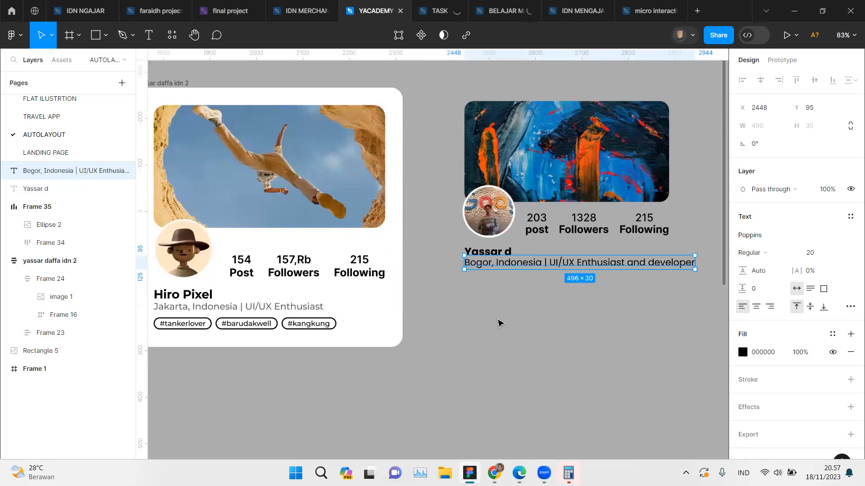
# Step: Set the bio text's font size to 18 and resize its text box to 450 wide, keeping it on one line
pyautogui.scroll(4, 498, 323)
pyautogui.hscroll(4, 498, 323)
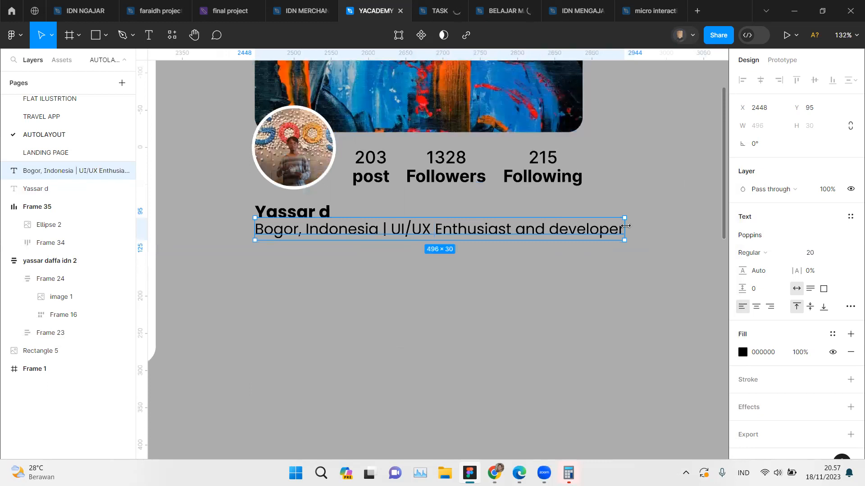
pyautogui.moveTo(625, 226); pyautogui.dragTo(545, 230)
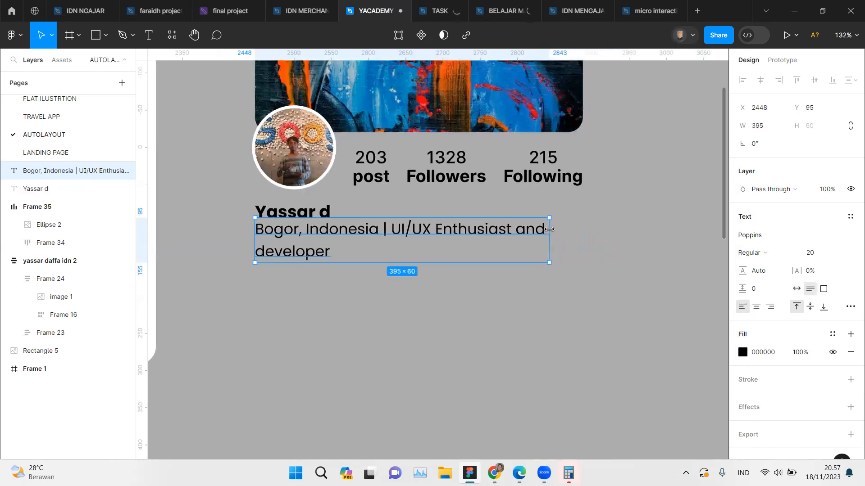
pyautogui.click(571, 237)
pyautogui.click(482, 230)
pyautogui.click(817, 255)
pyautogui.press('Return')
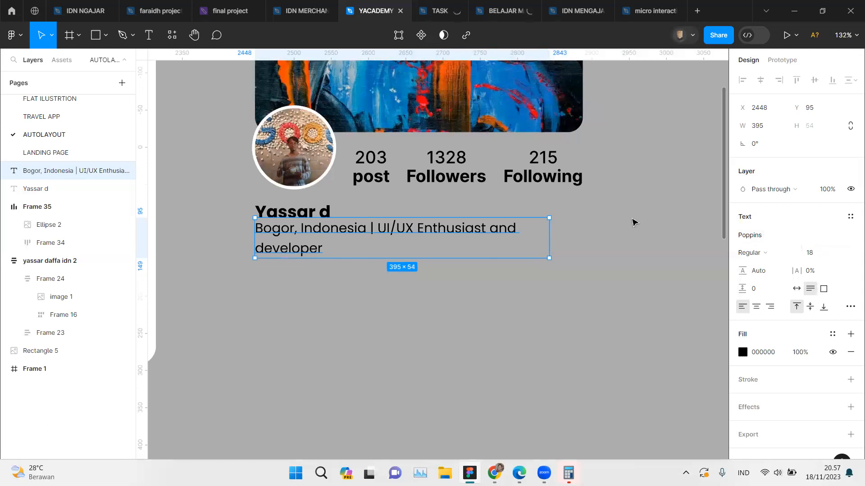
pyautogui.moveTo(547, 237); pyautogui.dragTo(590, 232)
pyautogui.click(605, 266)
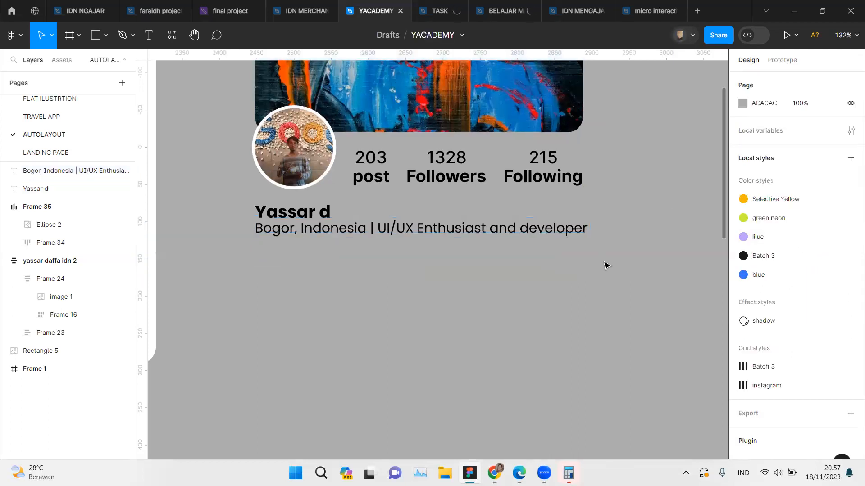
# Step: Change the bio text's fill to a medium grey, like the bio on the reference card
pyautogui.scroll(-1, 605, 266)
pyautogui.hscroll(-10, 604, 265)
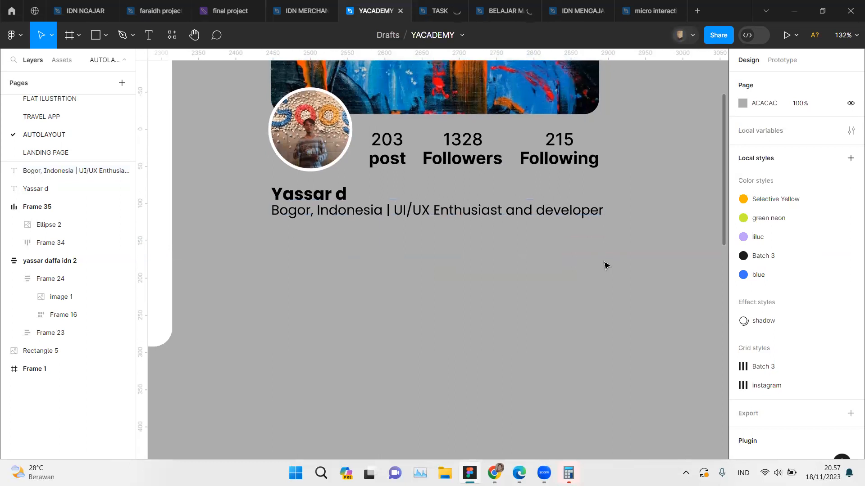
pyautogui.hscroll(10, 450, 243)
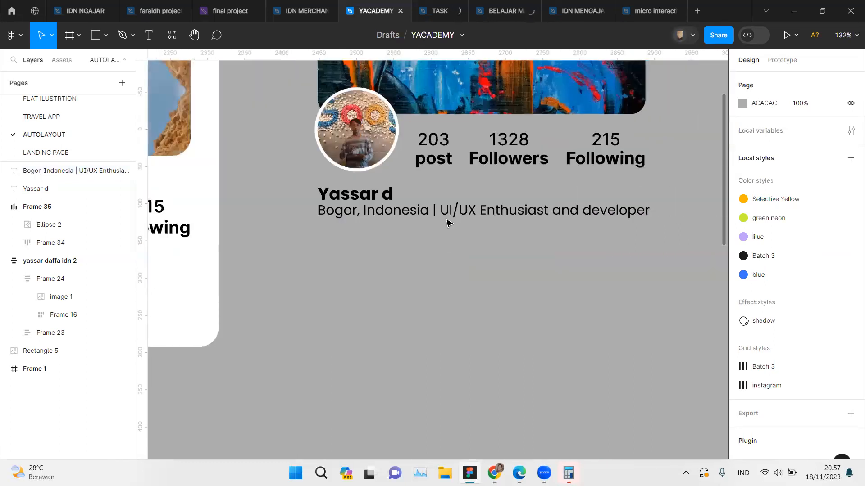
pyautogui.click(456, 212)
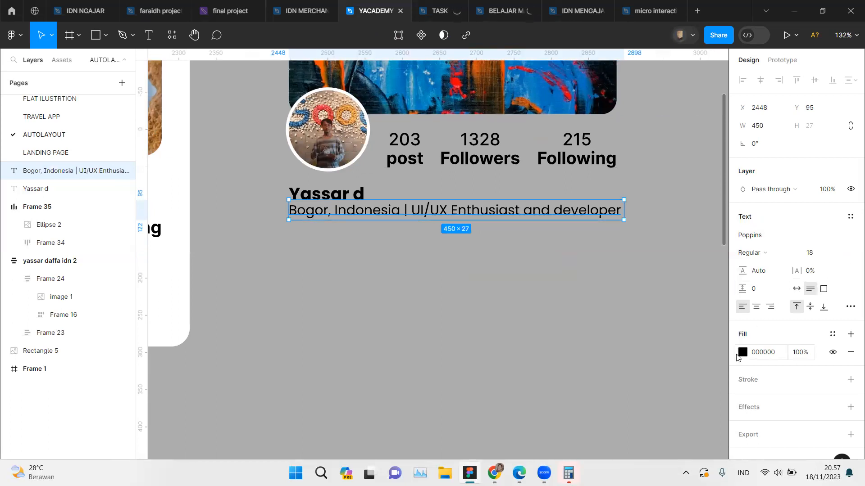
pyautogui.click(738, 357)
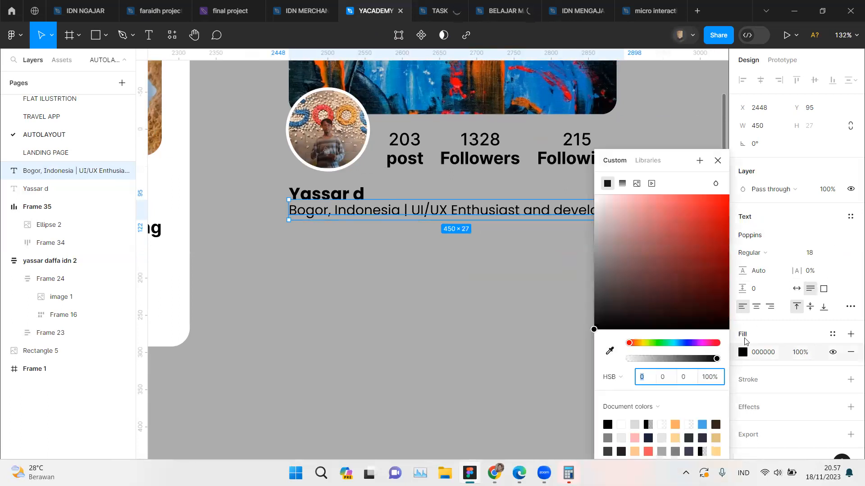
pyautogui.moveTo(603, 325); pyautogui.dragTo(572, 274)
pyautogui.click(391, 312)
# Step: Combine the name and bio texts into a vertical auto layout frame
pyautogui.hscroll(-8, 391, 312)
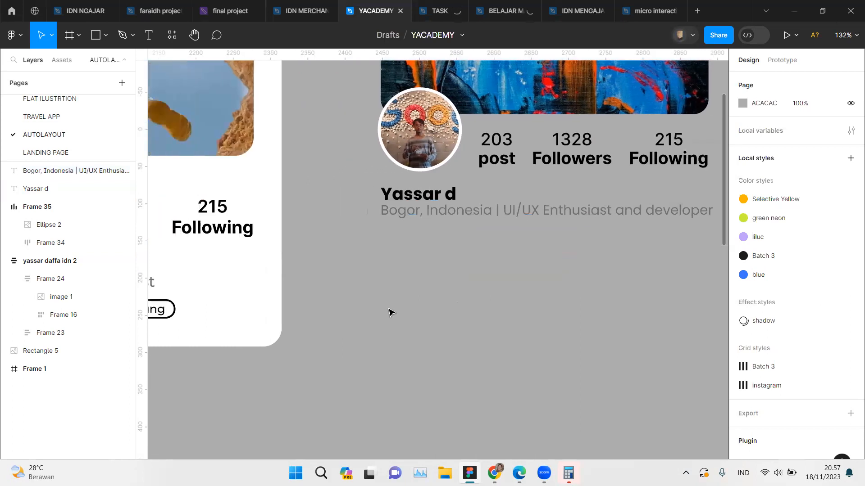
pyautogui.hscroll(-5, 391, 313)
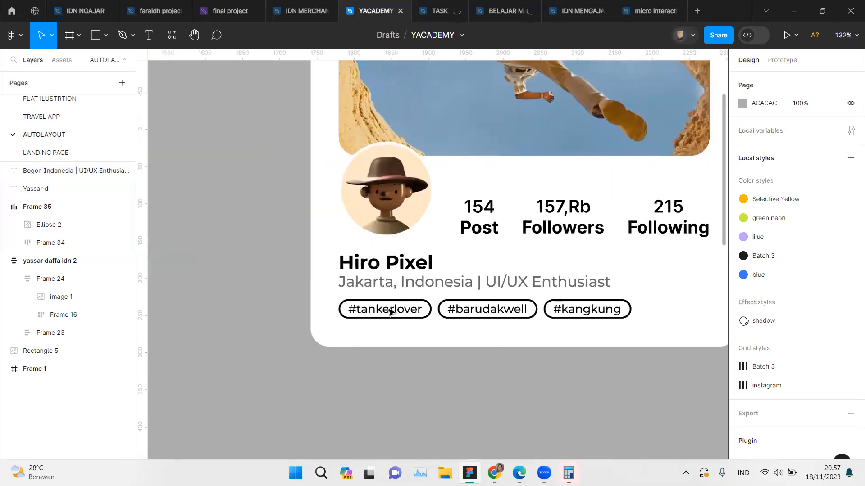
pyautogui.hscroll(12, 390, 311)
pyautogui.moveTo(240, 194); pyautogui.dragTo(296, 218)
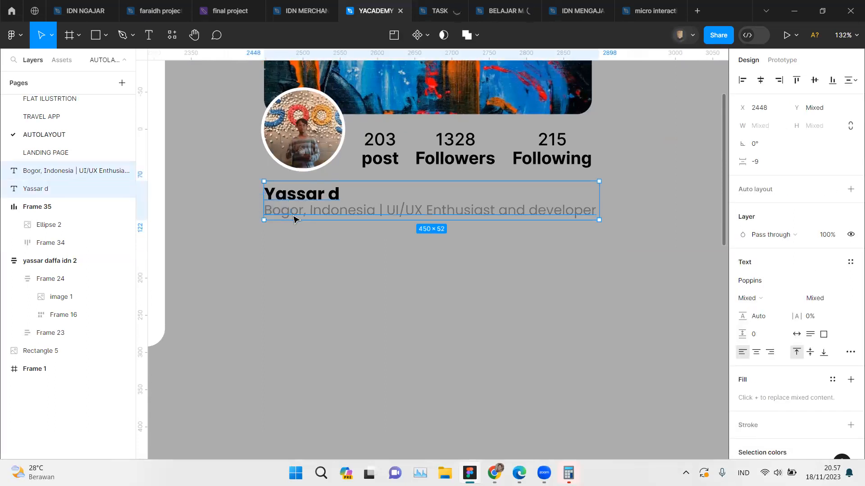
pyautogui.hotkey('shift', 'a')
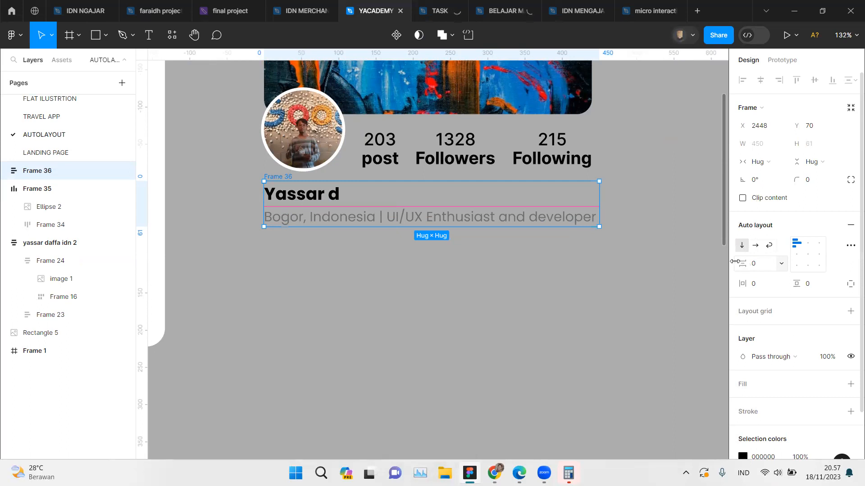
# Step: Copy the -2.91 item spacing from the Followers stat's auto layout and apply it to the name and bio frame
pyautogui.click(468, 156)
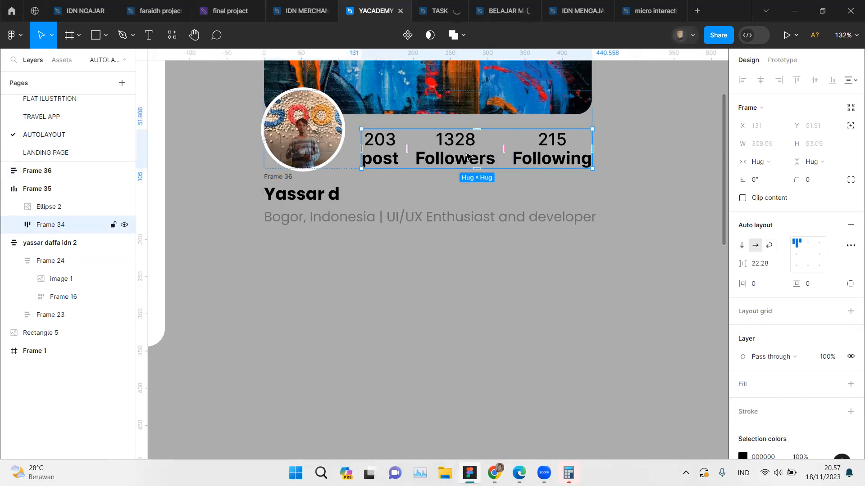
pyautogui.doubleClick(469, 156)
pyautogui.click(770, 265)
pyautogui.hotkey('ctrl', 'c')
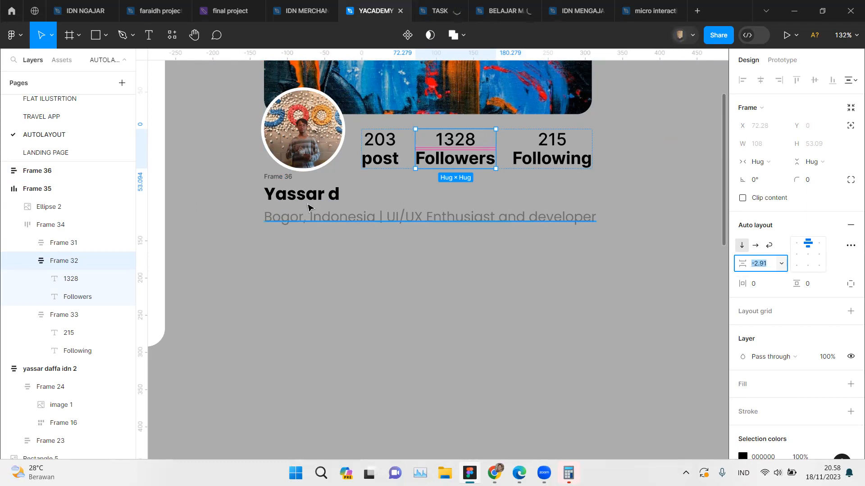
pyautogui.click(309, 207)
pyautogui.click(759, 268)
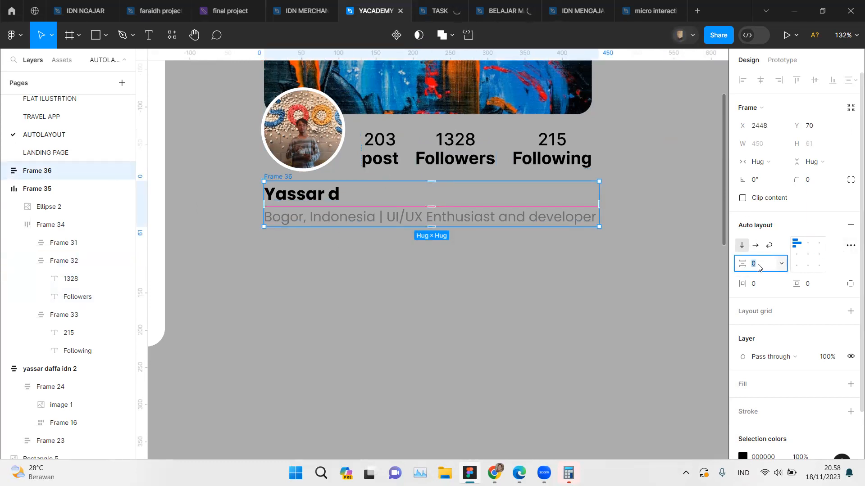
pyautogui.hotkey('ctrl', 'v')
pyautogui.press('Return')
pyautogui.click(507, 294)
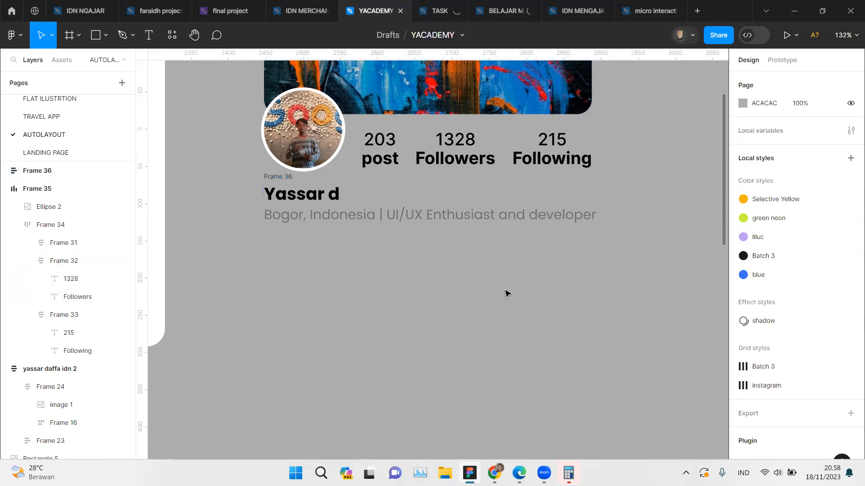
# Step: Examine the outlined hashtag pills below the bio on the reference card
pyautogui.hscroll(-5, 507, 293)
pyautogui.scroll(5, 506, 293)
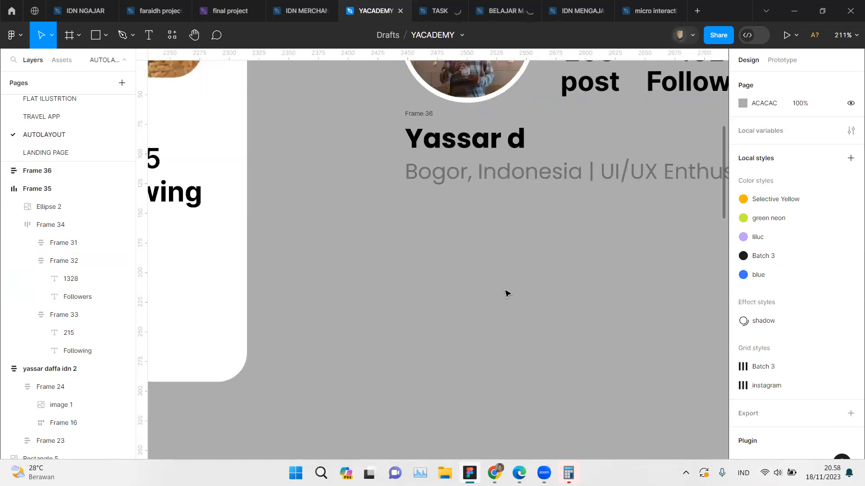
pyautogui.hscroll(-4, 507, 294)
pyautogui.hscroll(-6, 224, 323)
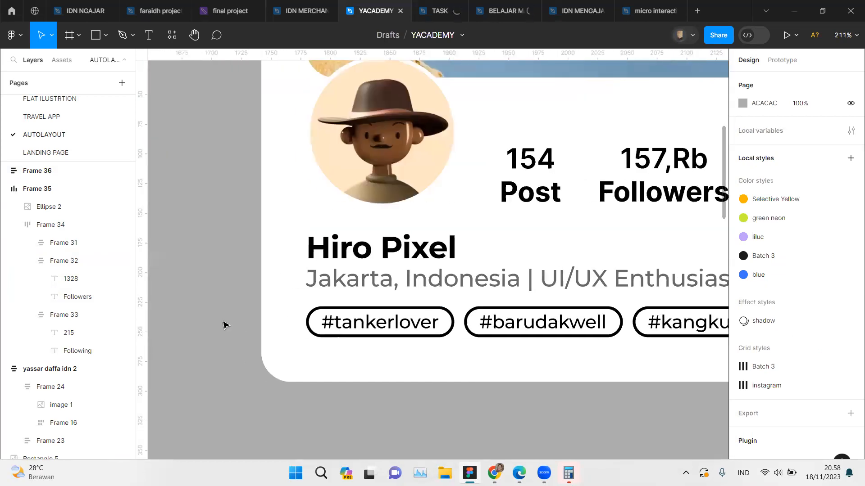
pyautogui.hscroll(1, 345, 334)
pyautogui.click(345, 334)
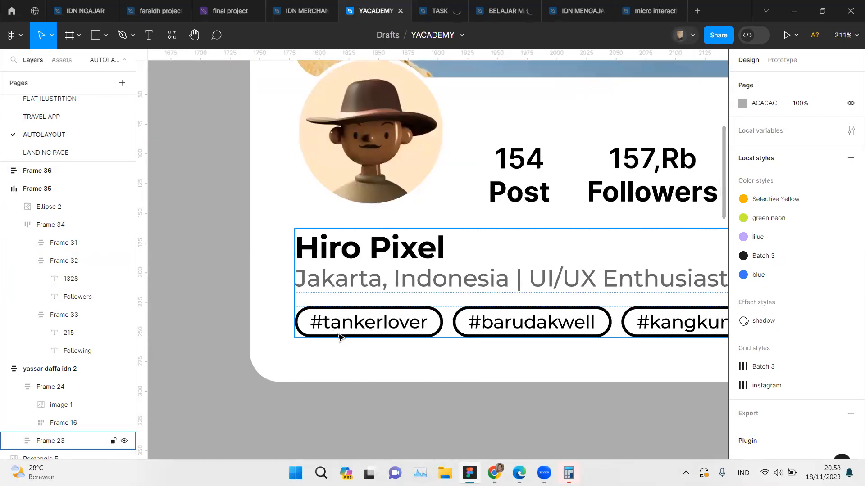
pyautogui.hscroll(10, 333, 335)
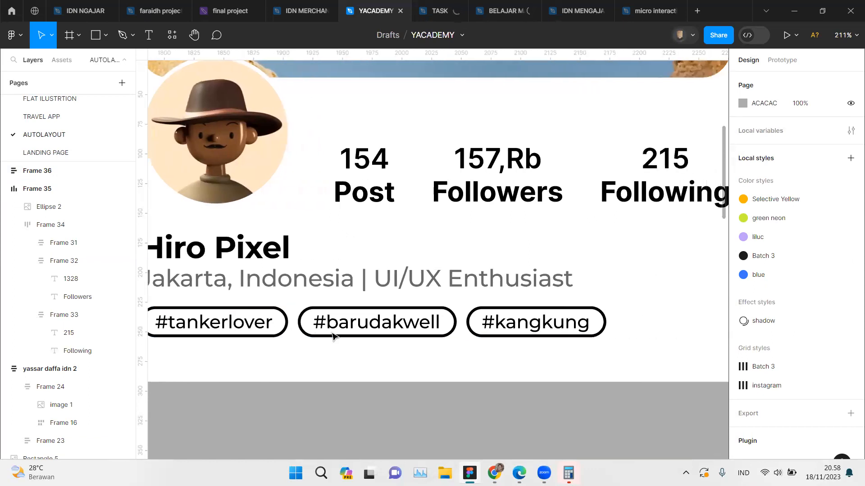
pyautogui.hscroll(10, 333, 337)
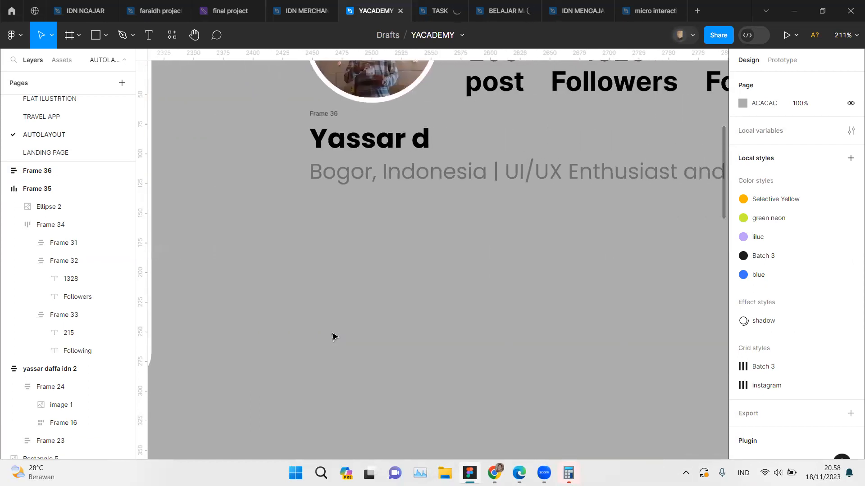
# Step: Add the text "#gdgmember" below the bio at about X 2453, Y 161
pyautogui.scroll(3, 333, 337)
pyautogui.scroll(2, 334, 337)
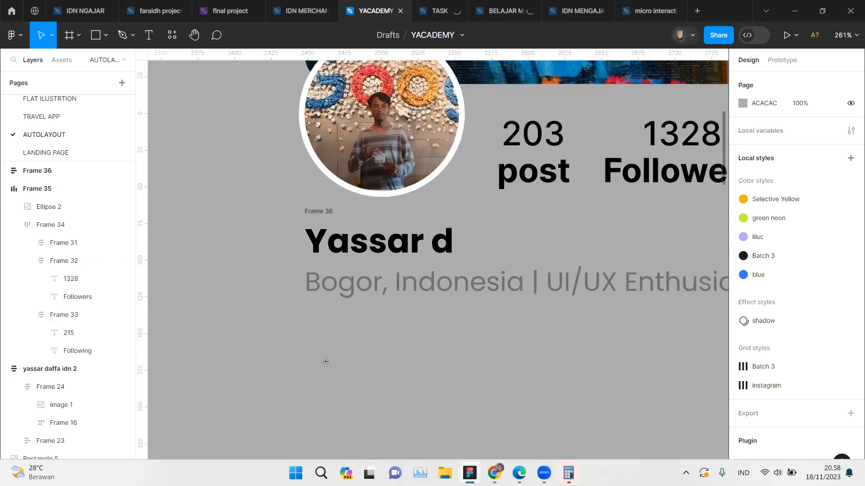
pyautogui.press('t')
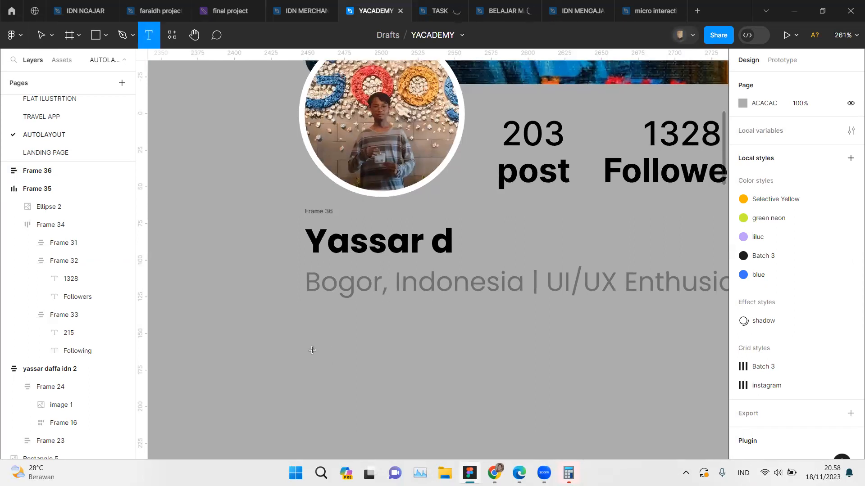
pyautogui.click(312, 351)
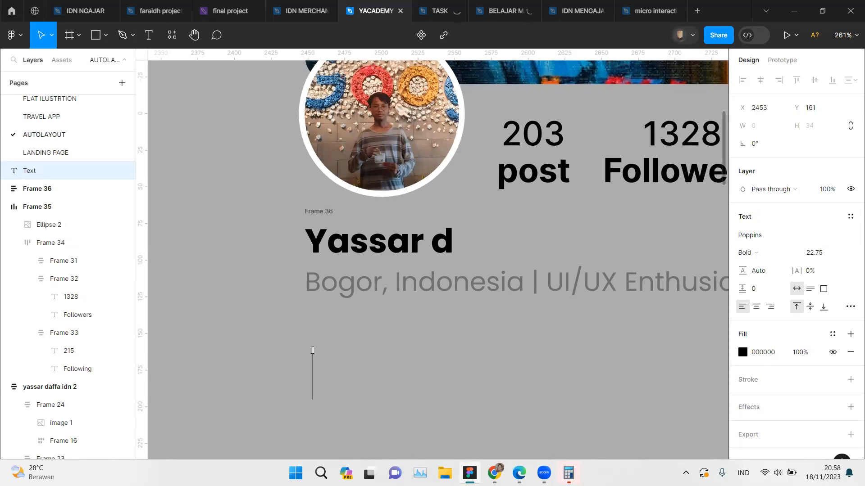
pyautogui.write('#')
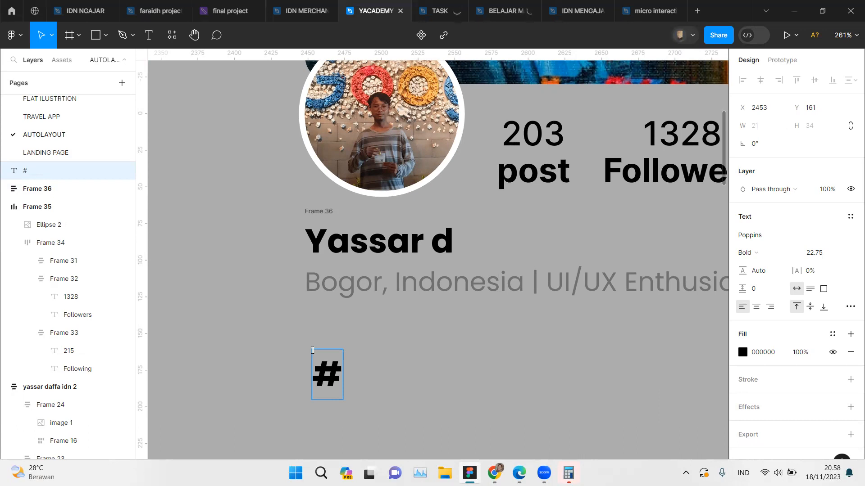
pyautogui.write('gdgmember')
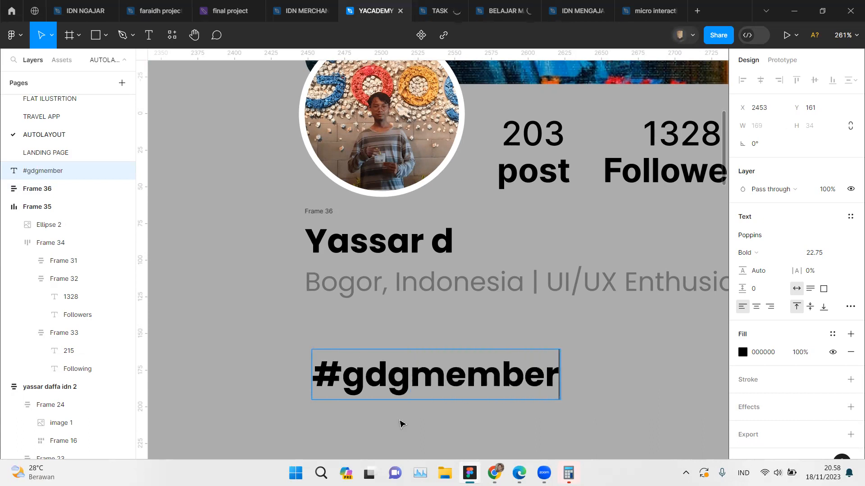
pyautogui.press('Escape')
pyautogui.hscroll(1, 402, 427)
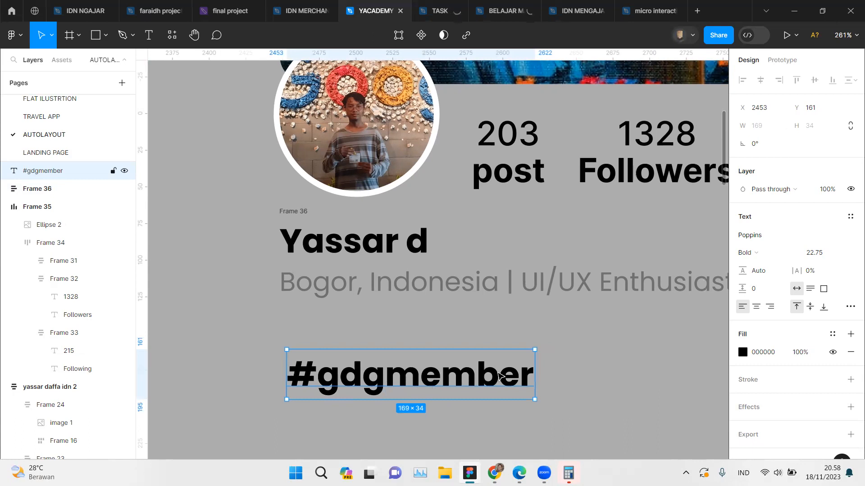
# Step: Wrap the "#gdgmember" text in an auto layout frame
pyautogui.rightClick(447, 367)
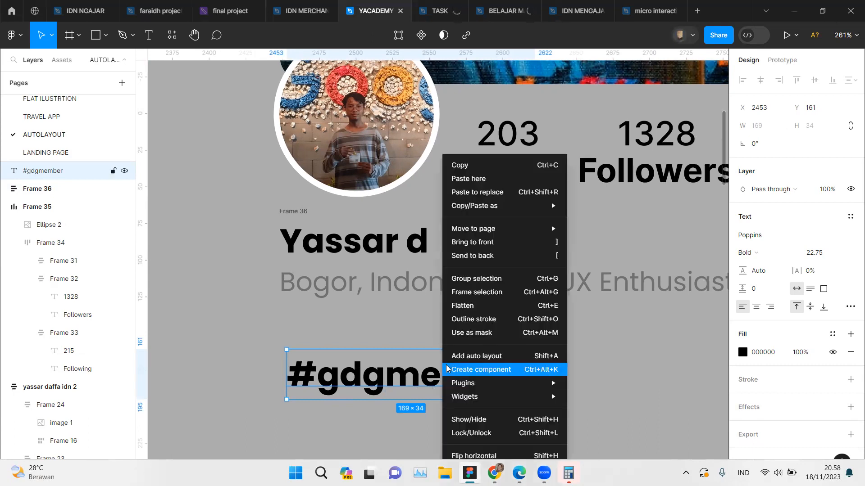
pyautogui.click(472, 357)
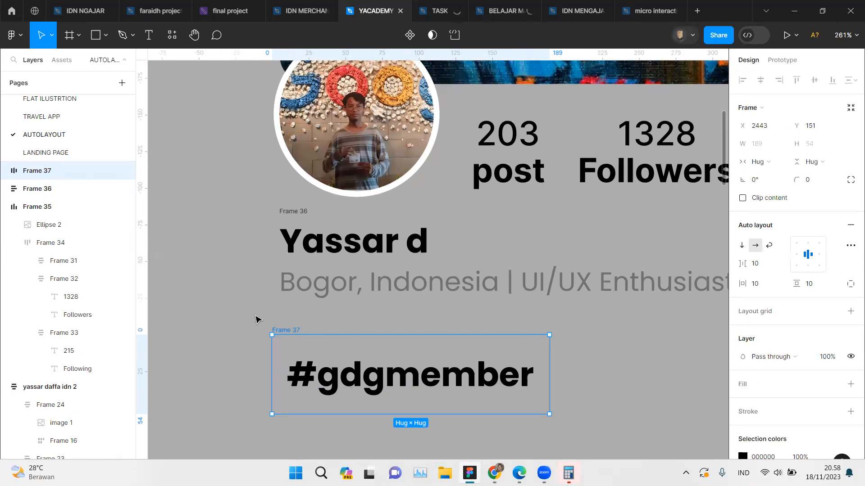
# Step: Compare the reference card's outlined hashtag pills with the new #gdgmember frame
pyautogui.hscroll(-10, 255, 319)
pyautogui.hscroll(-3, 255, 319)
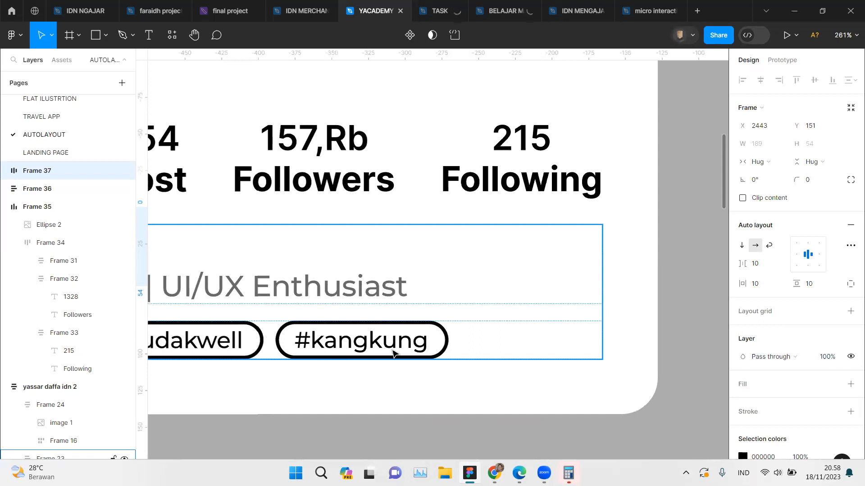
pyautogui.scroll(2, 458, 340)
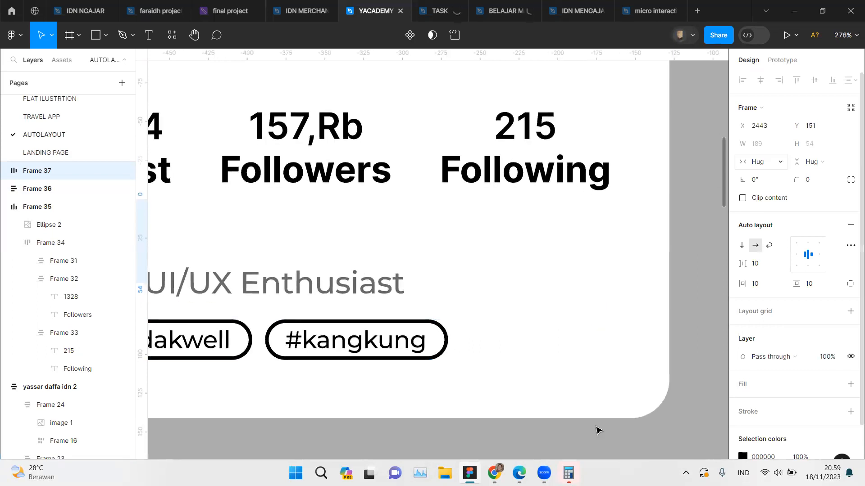
pyautogui.hscroll(1, 485, 336)
pyautogui.hscroll(15, 485, 335)
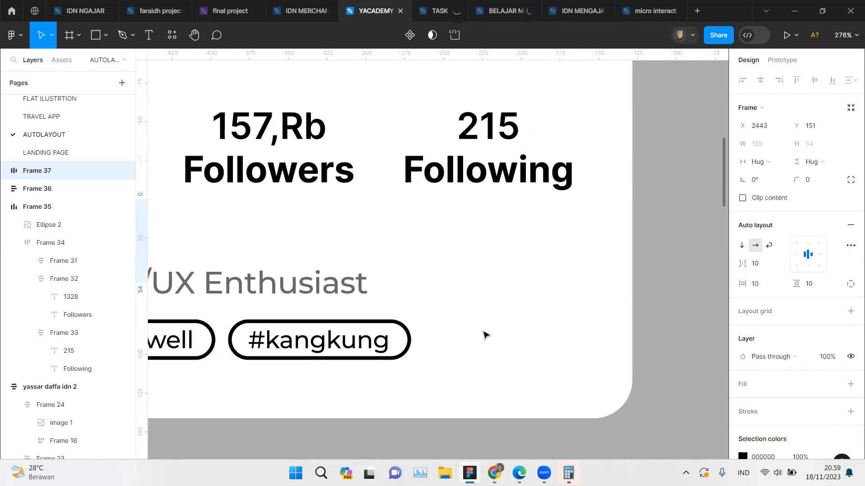
pyautogui.hscroll(-1, 485, 335)
pyautogui.scroll(1, 485, 335)
pyautogui.hscroll(-6, 485, 335)
pyautogui.scroll(1, 485, 336)
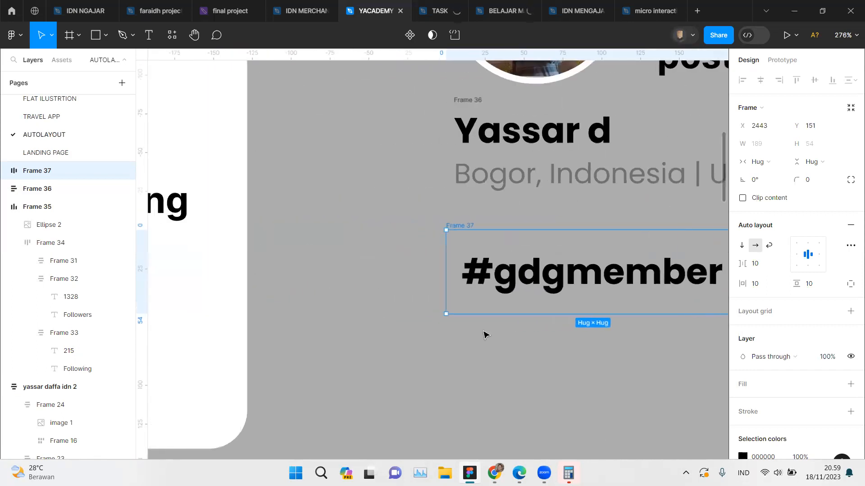
pyautogui.hscroll(3, 485, 335)
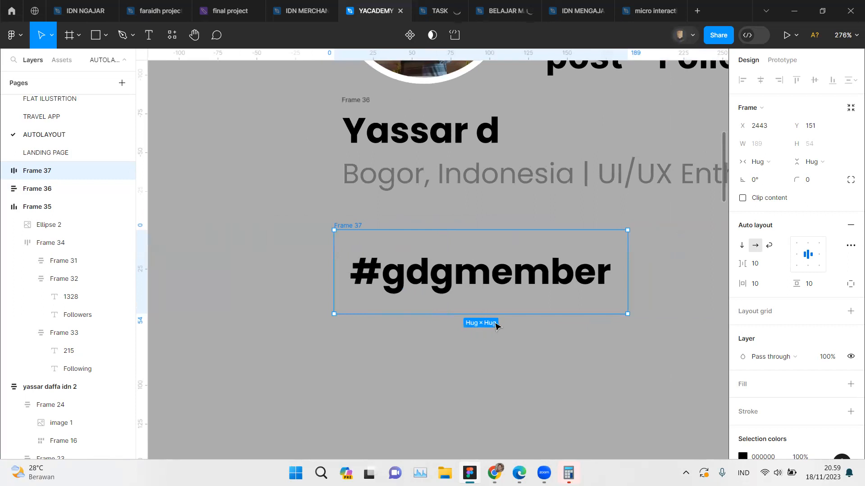
# Step: Add a black 000000 inside stroke to the #gdgmember frame and set its weight to 2
pyautogui.scroll(-3, 792, 352)
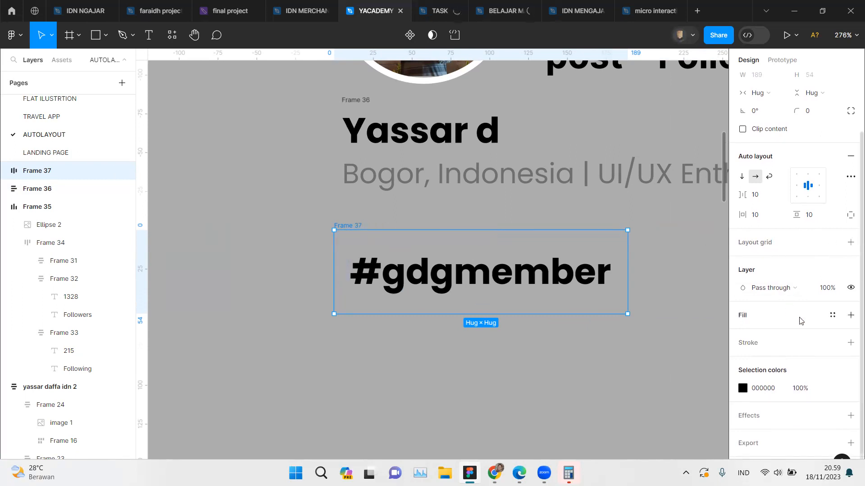
pyautogui.click(850, 344)
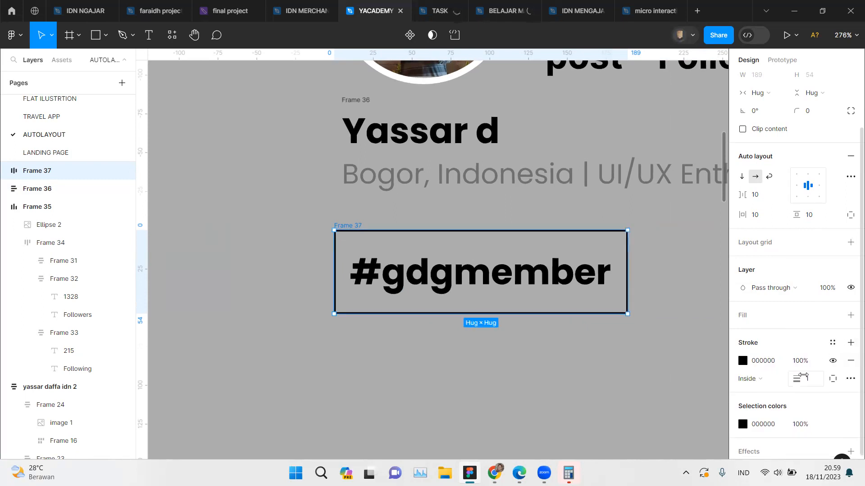
pyautogui.moveTo(795, 378); pyautogui.dragTo(796, 379)
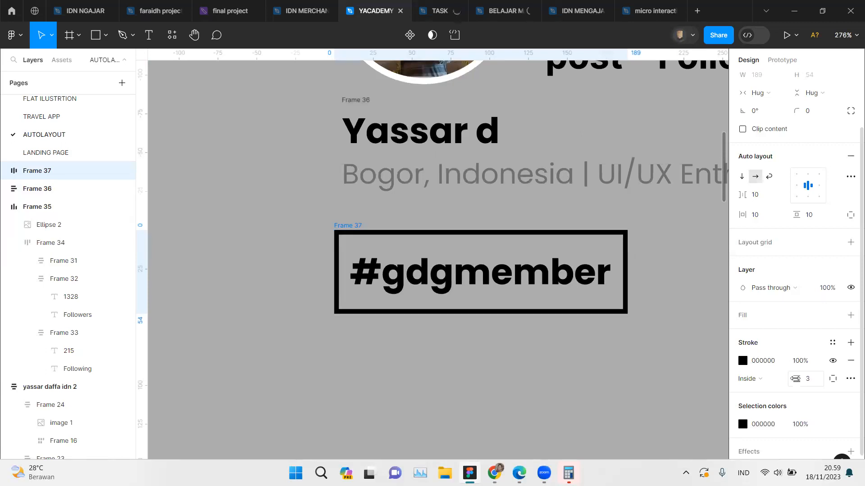
pyautogui.click(815, 381)
pyautogui.write('2')
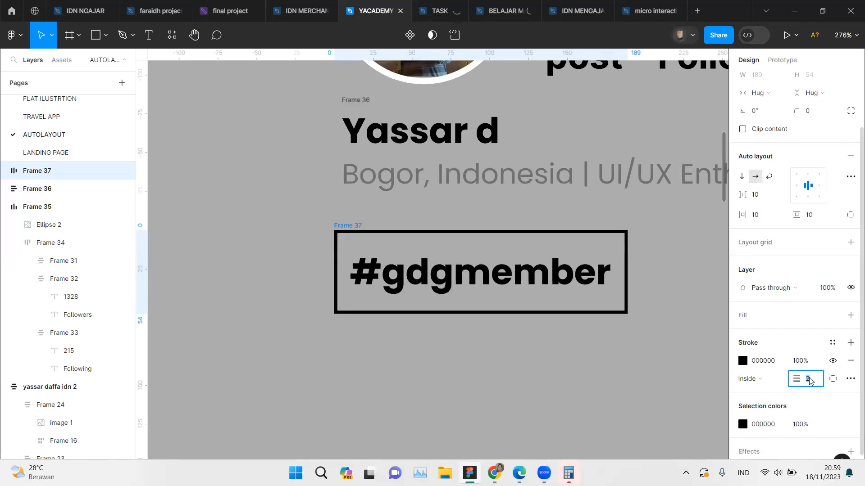
pyautogui.scroll(3, 797, 178)
pyautogui.press('Return')
# Step: Set the #gdgmember frame's corner radius to 30 and its horizontal padding to 15
pyautogui.click(819, 183)
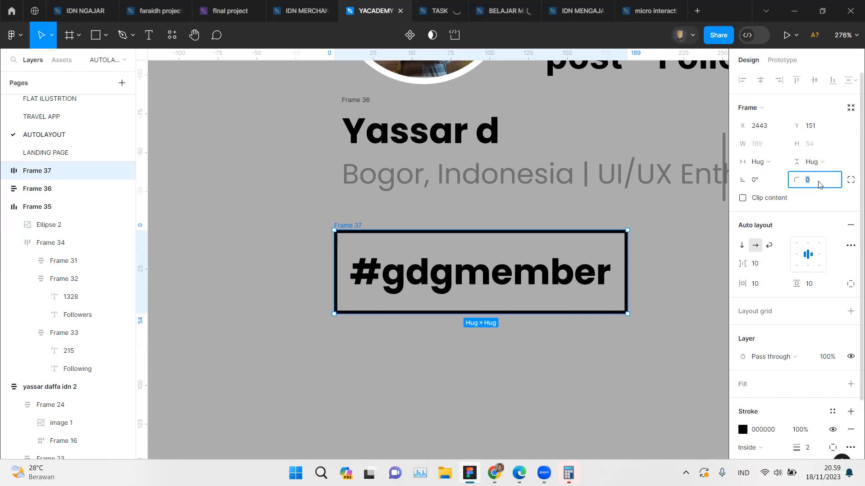
pyautogui.write('30')
pyautogui.press('Return')
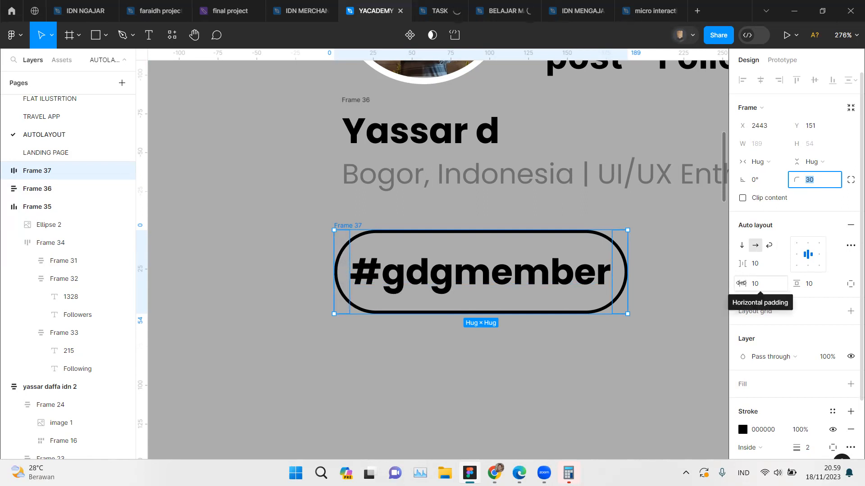
pyautogui.click(741, 283)
pyautogui.moveTo(741, 283); pyautogui.dragTo(749, 284)
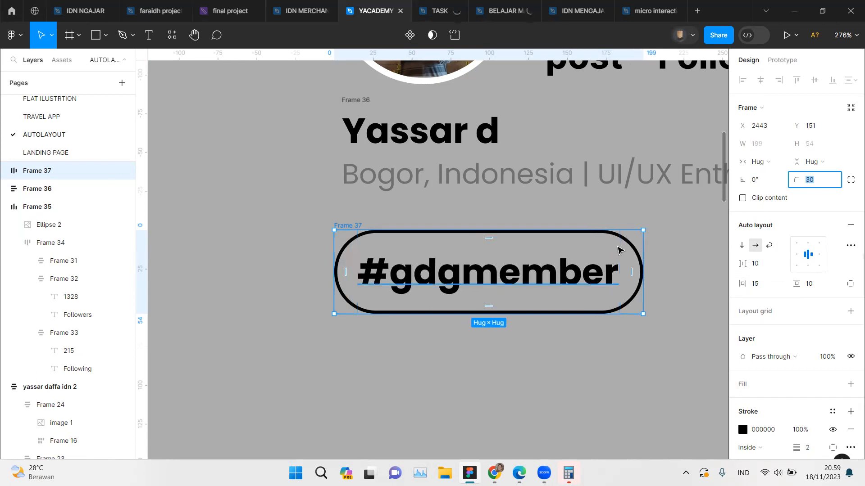
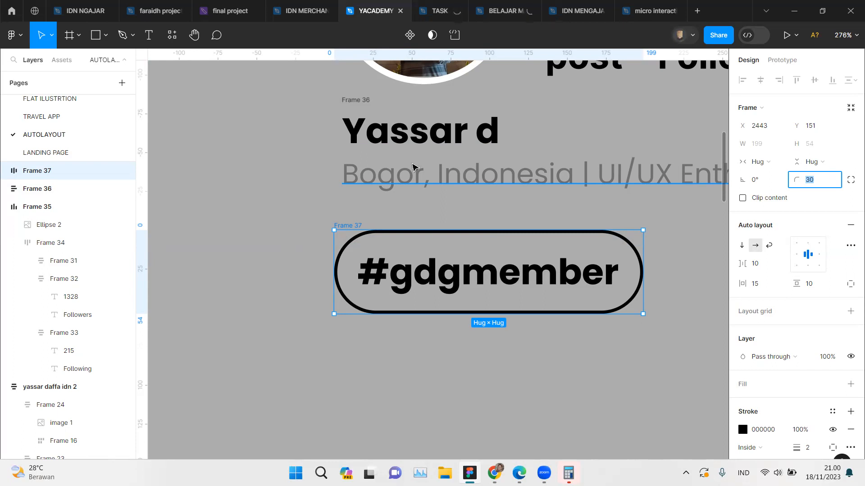
# Step: Set the font size of the #gdgmember text inside the outlined pill to 17
pyautogui.hscroll(3, 464, 282)
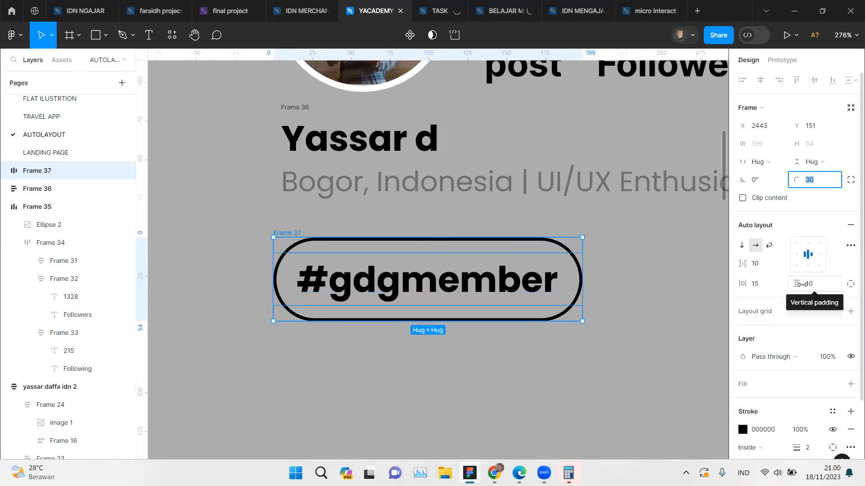
pyautogui.moveTo(801, 284)
pyautogui.mouseDown()
pyautogui.moveTo(790, 284)
pyautogui.moveTo(803, 287)
pyautogui.mouseUp()
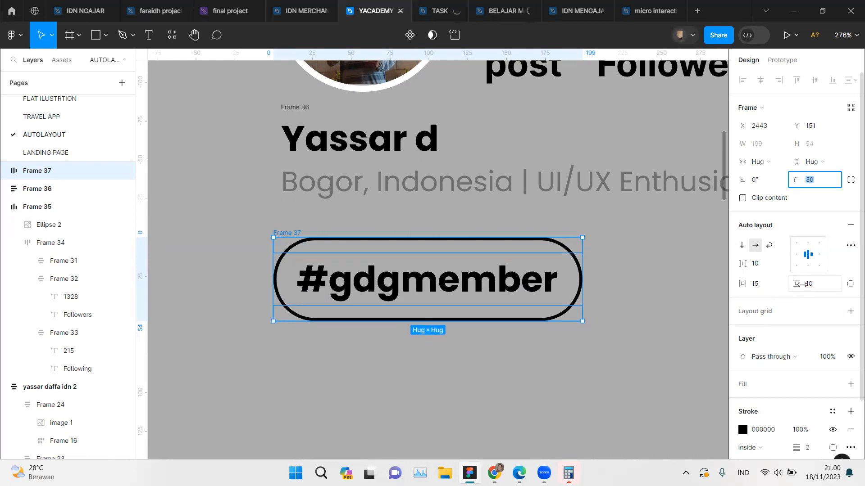
pyautogui.doubleClick(439, 290)
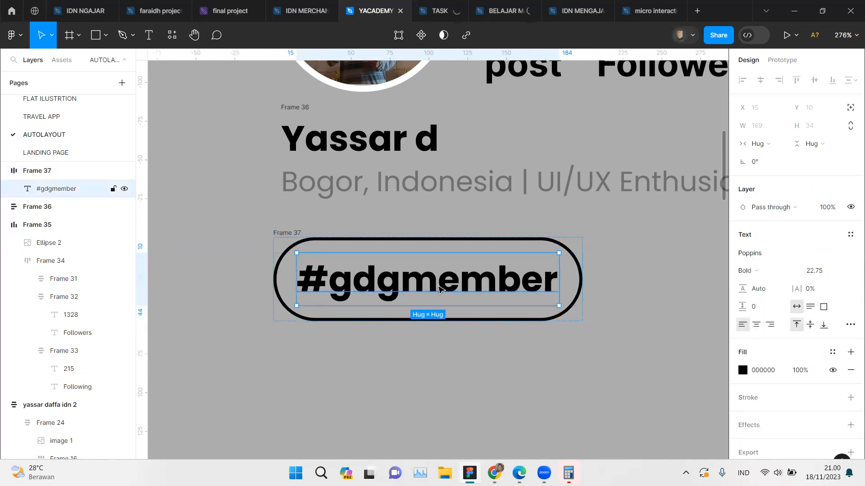
pyautogui.doubleClick(439, 289)
pyautogui.click(824, 272)
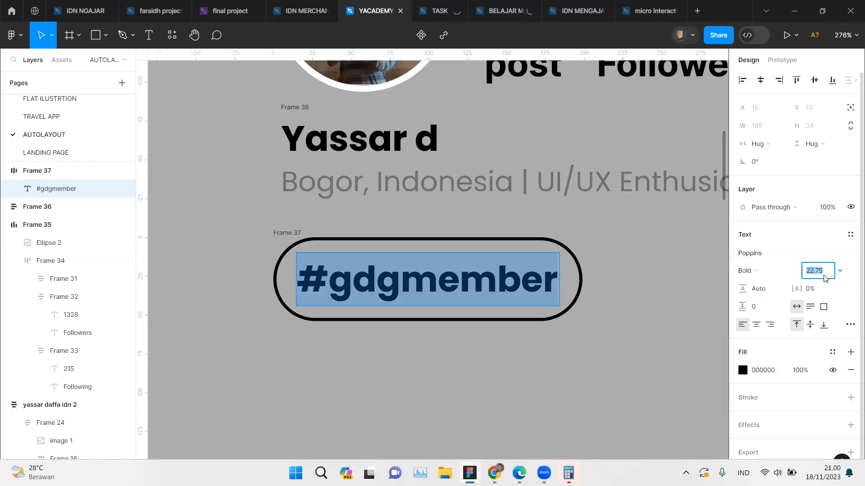
pyautogui.write('17')
pyautogui.press('Return')
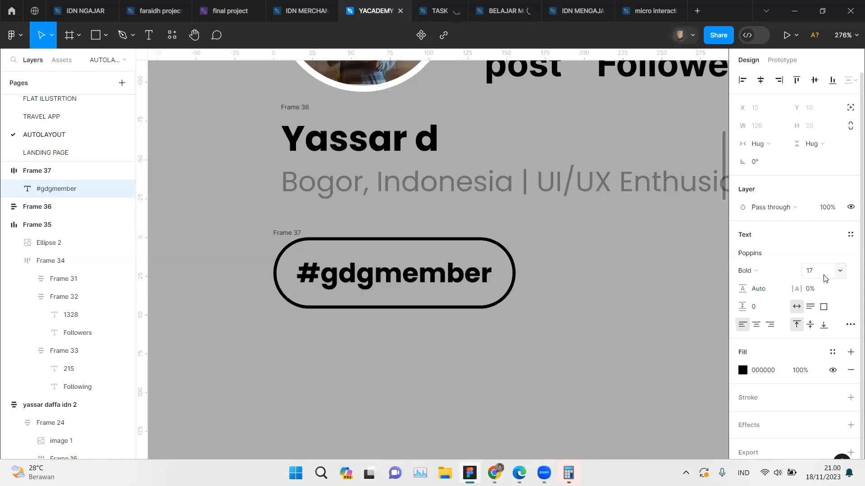
pyautogui.scroll(-5, 587, 302)
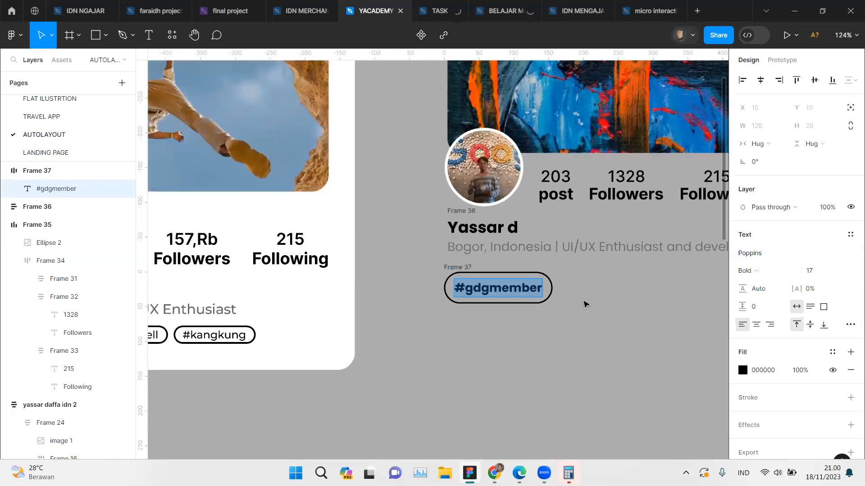
pyautogui.scroll(3, 585, 304)
pyautogui.click(585, 304)
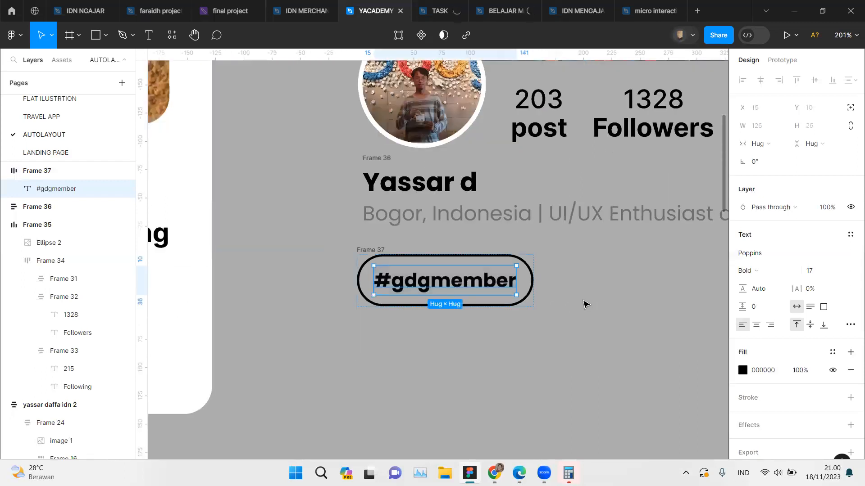
pyautogui.click(585, 304)
# Step: Set the #gdgmember frame's vertical padding to 7 and its horizontal padding to 11
pyautogui.click(443, 273)
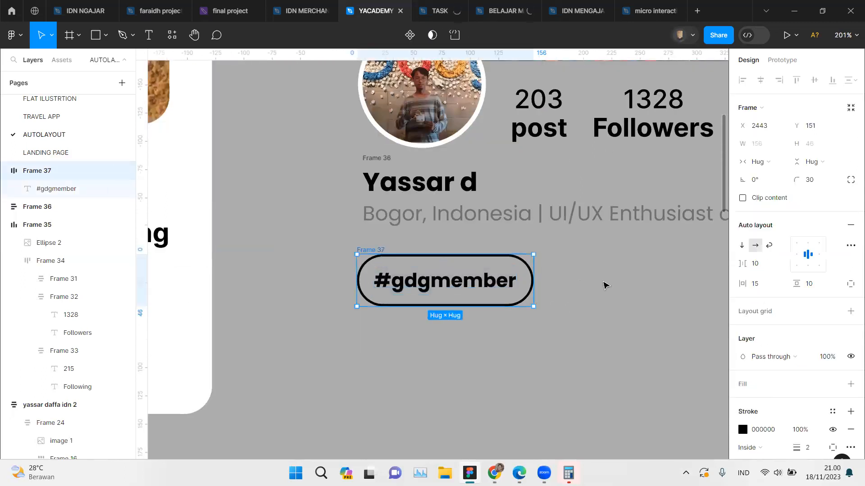
pyautogui.scroll(2, 604, 283)
pyautogui.moveTo(792, 284); pyautogui.dragTo(743, 284)
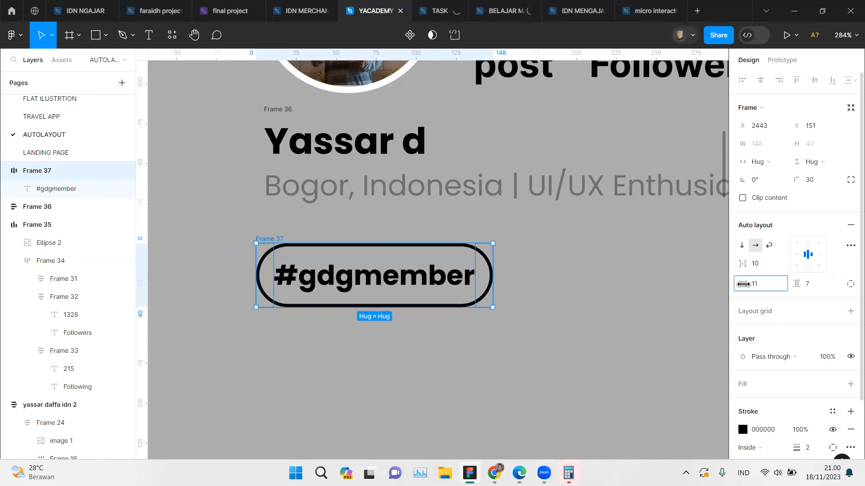
pyautogui.click(654, 289)
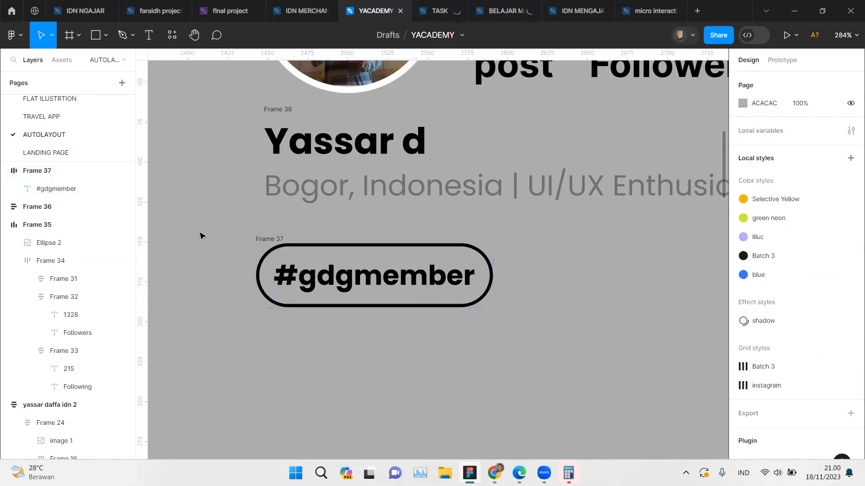
# Step: Duplicate the #gdgmember pill twice to the right so that three evenly spaced pills form a row
pyautogui.keyDown('alt'); pyautogui.moveTo(269, 242); pyautogui.dragTo(527, 246); pyautogui.keyUp('alt')
pyautogui.hscroll(2, 527, 246)
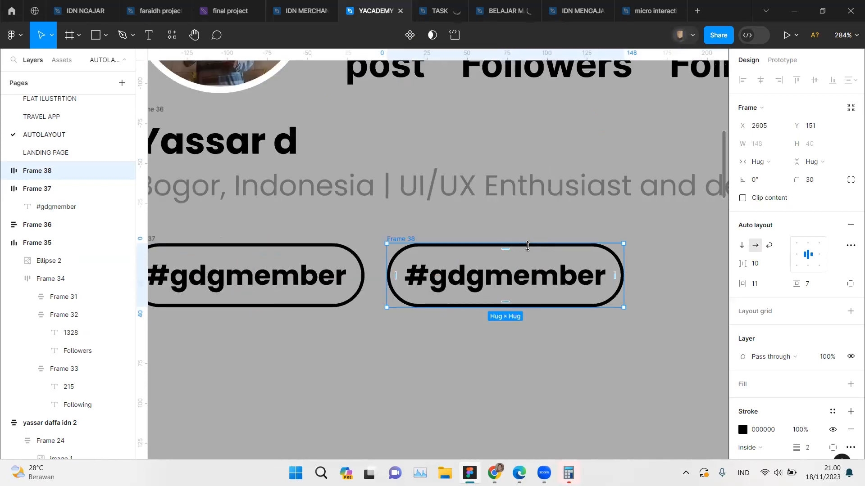
pyautogui.hotkey('ctrl', 'd')
pyautogui.scroll(-3, 525, 247)
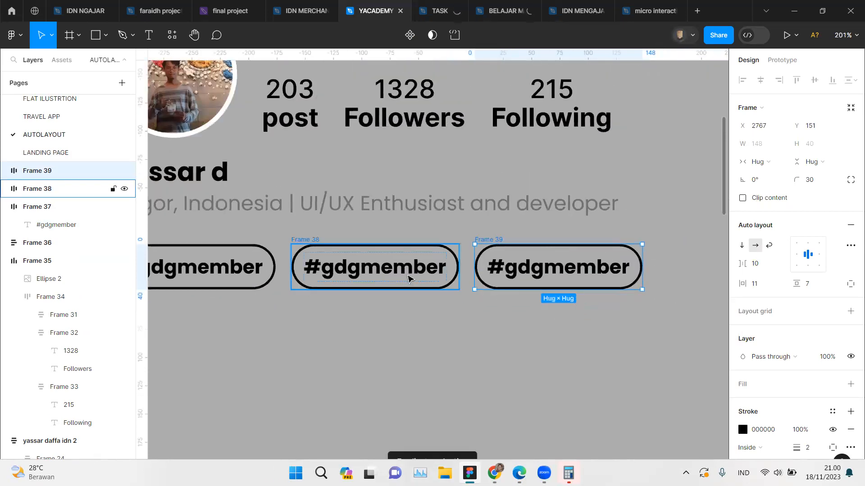
# Step: Change the hashtag text in the middle pill to #dev
pyautogui.doubleClick(408, 275)
pyautogui.doubleClick(383, 272)
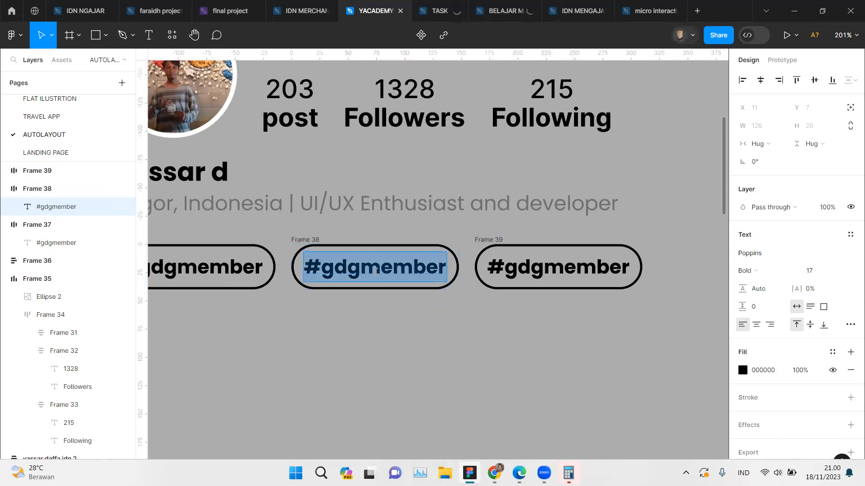
pyautogui.click(333, 268)
pyautogui.moveTo(320, 268); pyautogui.dragTo(444, 267)
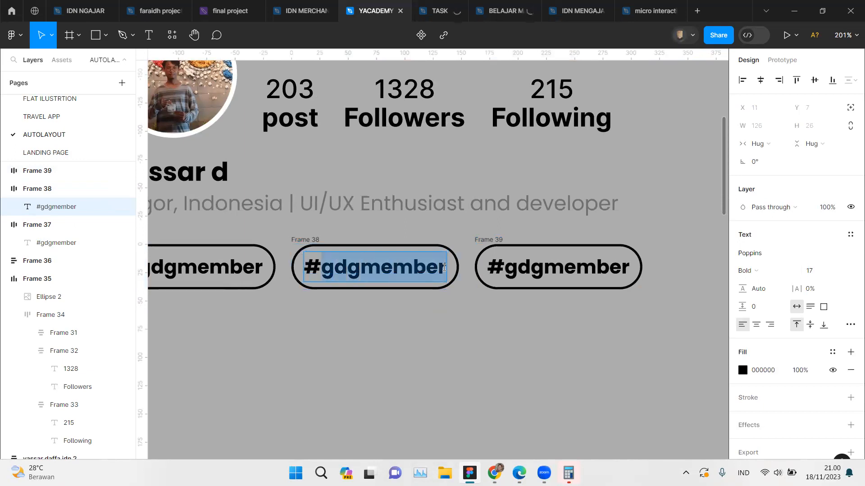
pyautogui.write('dev')
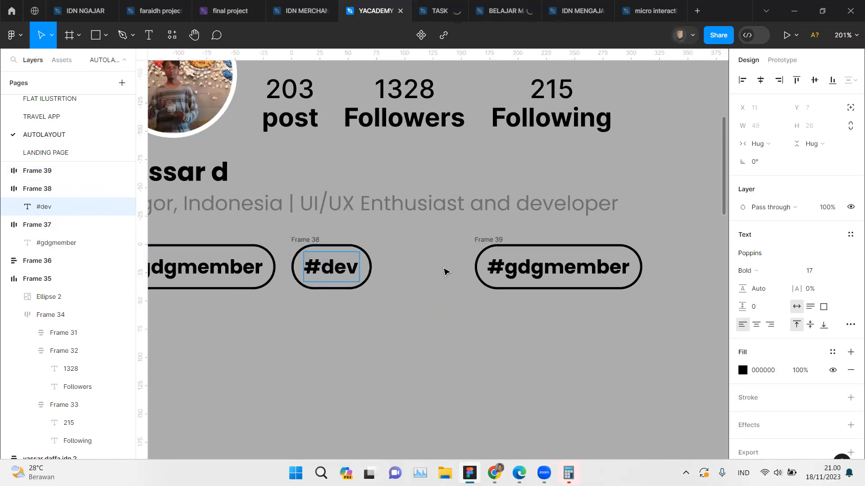
# Step: Test how the middle pill resizes by adding "aoaoaoja" after #dev and restoring the text to #dev
pyautogui.scroll(5, 444, 272)
pyautogui.hscroll(-4, 443, 270)
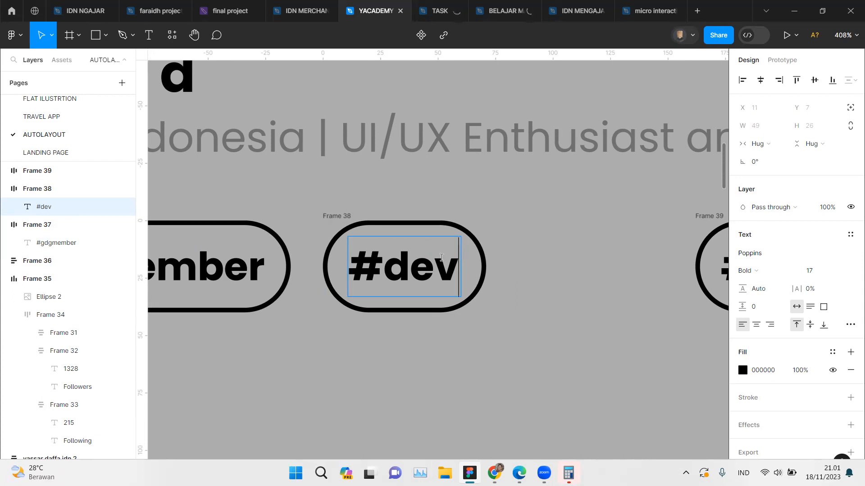
pyautogui.write('aoaoaoja')
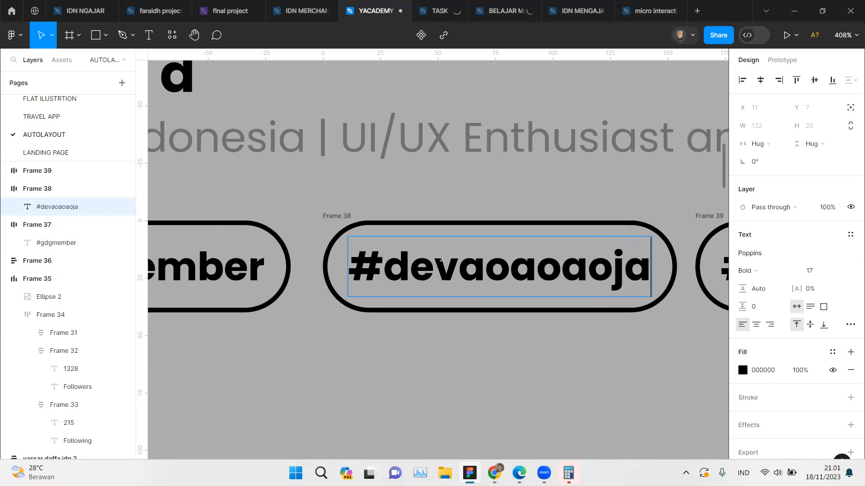
pyautogui.press('BackSpace')
pyautogui.press('BackSpace')
pyautogui.press('BackSpace')
pyautogui.press('BackSpace')
pyautogui.press('BackSpace')
pyautogui.press('BackSpace')
pyautogui.press('BackSpace')
pyautogui.press('BackSpace')
pyautogui.press('BackSpace')
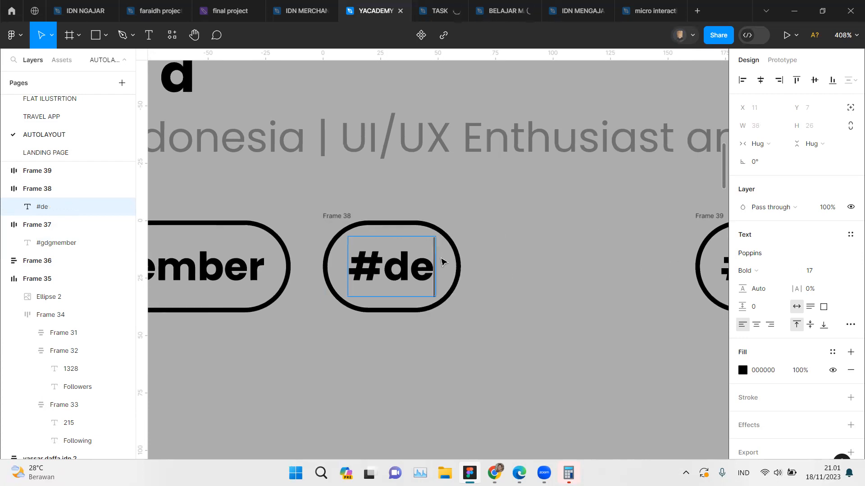
pyautogui.write('v')
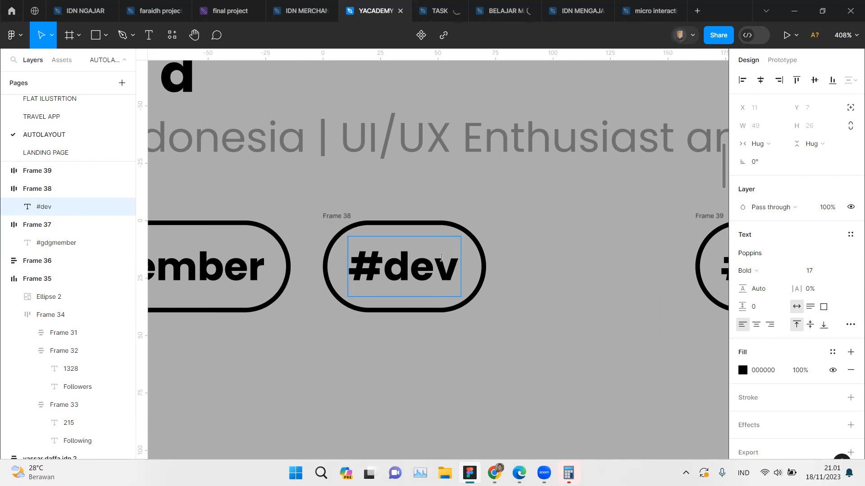
pyautogui.write('eloper')
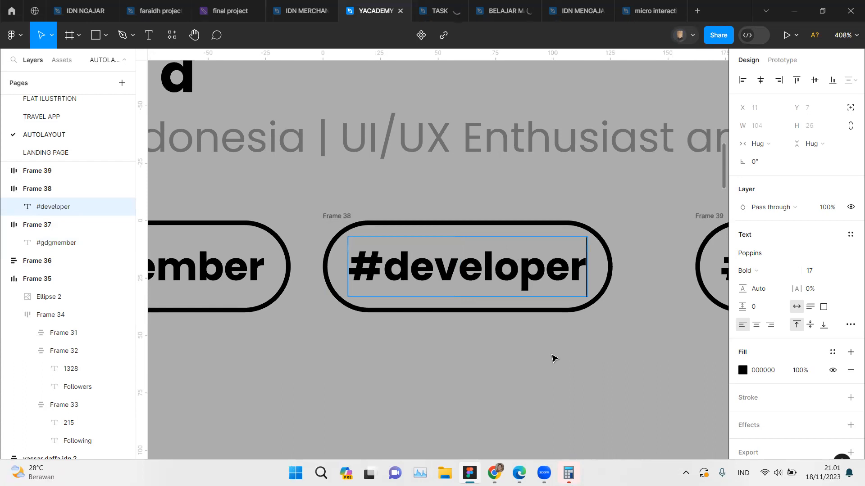
# Step: Complete the middle pill's hashtag as #developer and leave text editing
pyautogui.press('Escape')
# Step: Change the hashtag text in the third pill to #mobileappdesign
pyautogui.hscroll(5, 553, 358)
pyautogui.hscroll(12, 554, 358)
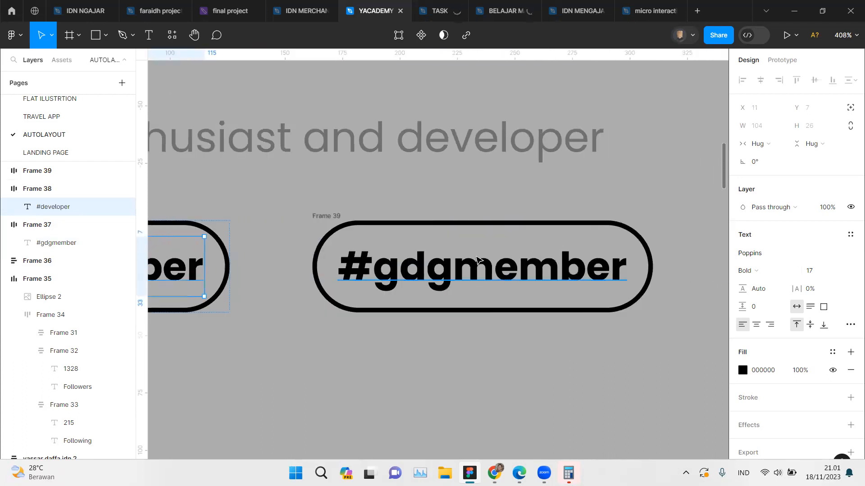
pyautogui.click(361, 270)
pyautogui.doubleClick(360, 271)
pyautogui.tripleClick(377, 268)
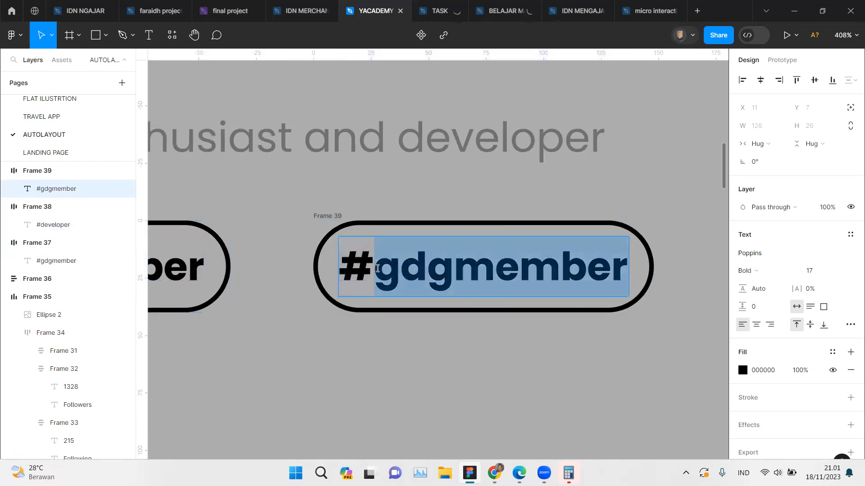
pyautogui.moveTo(377, 268); pyautogui.dragTo(629, 271)
pyautogui.write('mobile')
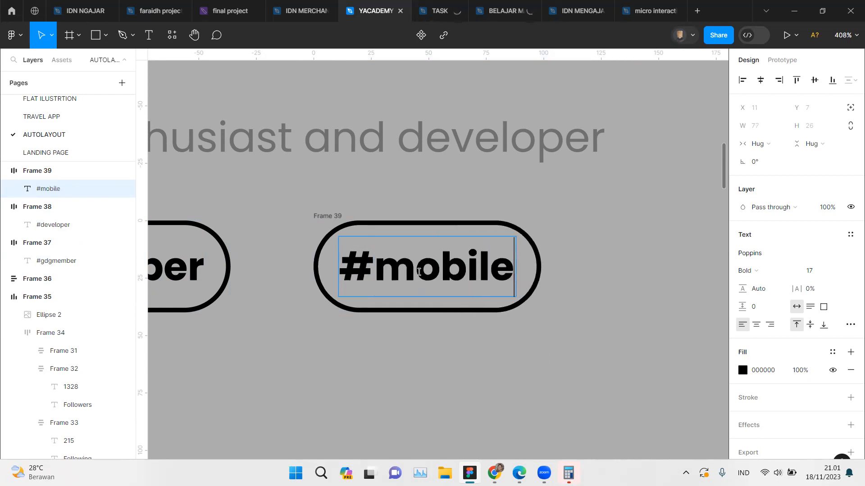
pyautogui.write('appde')
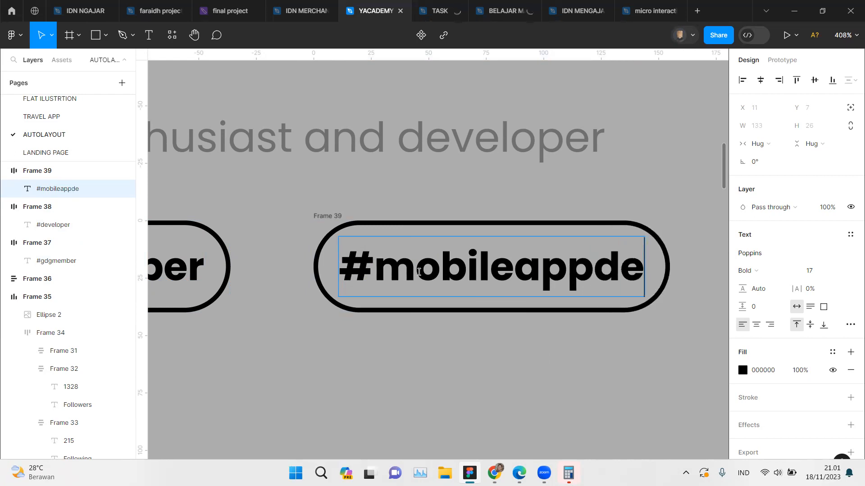
pyautogui.write('sign')
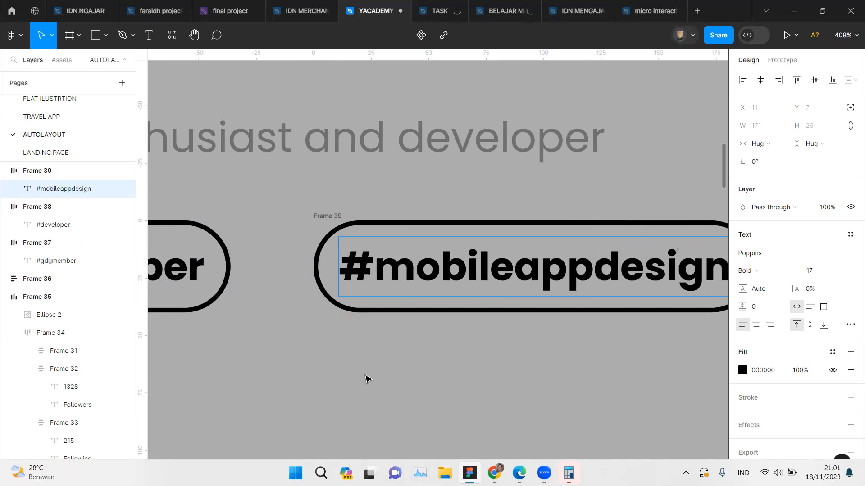
pyautogui.scroll(-2, 364, 382)
pyautogui.scroll(-5, 364, 382)
pyautogui.press('Escape')
pyautogui.scroll(2, 366, 382)
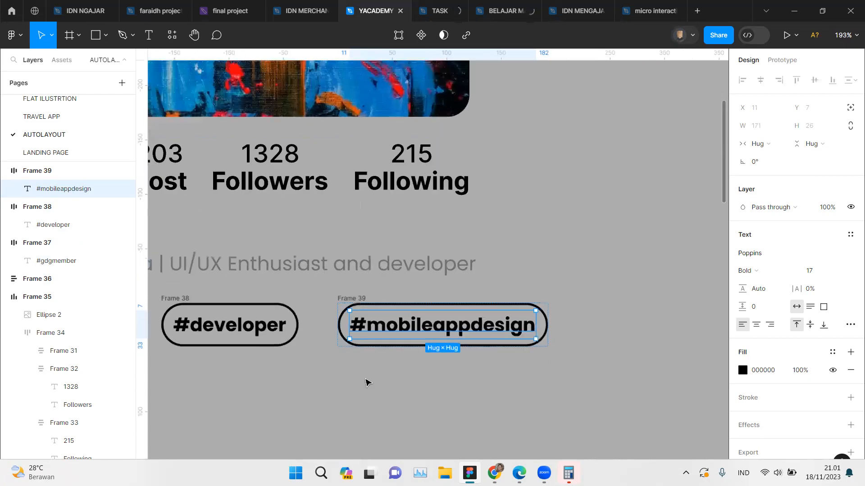
# Step: Wrap the #gdgmember, #developer and #mobileappdesign pills together in one auto layout frame
pyautogui.hscroll(-4, 367, 382)
pyautogui.hscroll(-3, 209, 293)
pyautogui.click(237, 298)
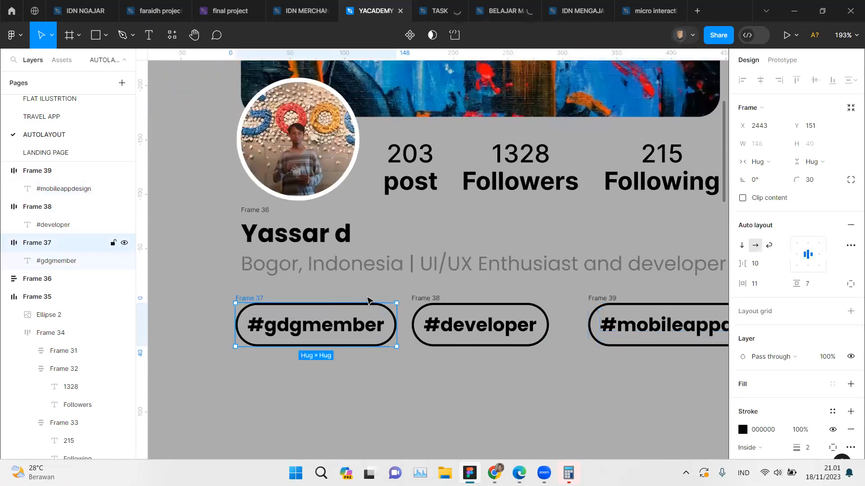
pyautogui.keyDown('shift'); pyautogui.click(495, 306); pyautogui.keyUp('shift')
pyautogui.keyDown('shift'); pyautogui.click(596, 299); pyautogui.keyUp('shift')
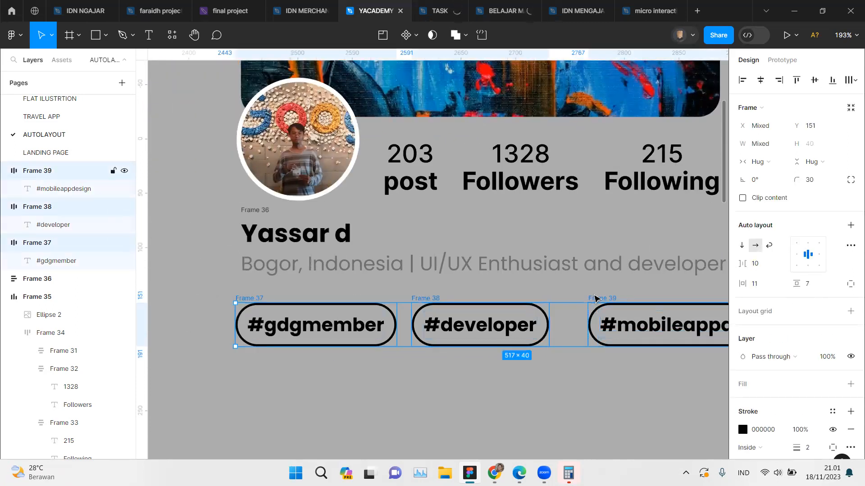
pyautogui.hotkey('shift', 'a')
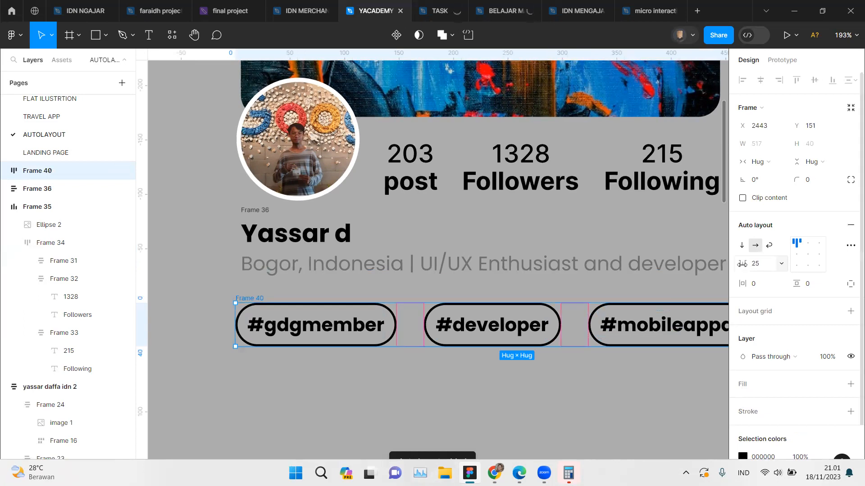
# Step: Set the horizontal gap between the pills in the hashtag row's auto layout frame to 7
pyautogui.moveTo(743, 264); pyautogui.dragTo(723, 266)
pyautogui.rightClick(534, 355)
pyautogui.click(484, 367)
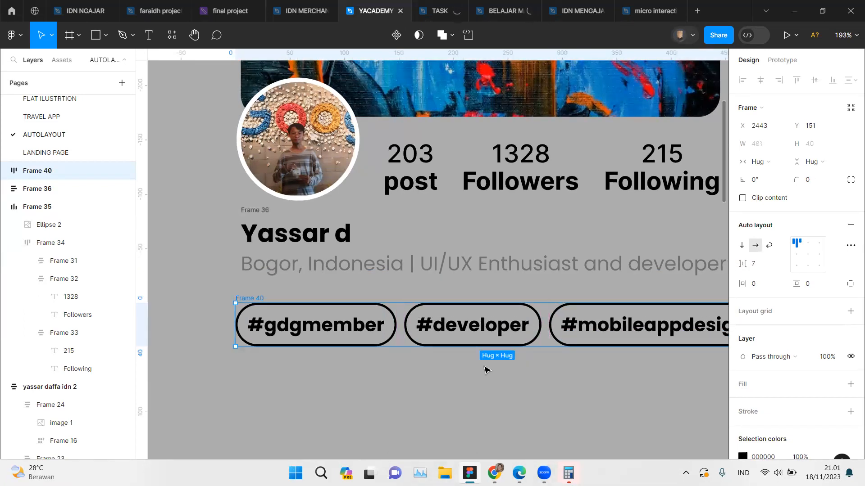
# Step: Replace "mobileapp" with "product" in the third pill's hashtag
pyautogui.hscroll(1, 484, 367)
pyautogui.hscroll(3, 486, 370)
pyautogui.scroll(-2, 486, 370)
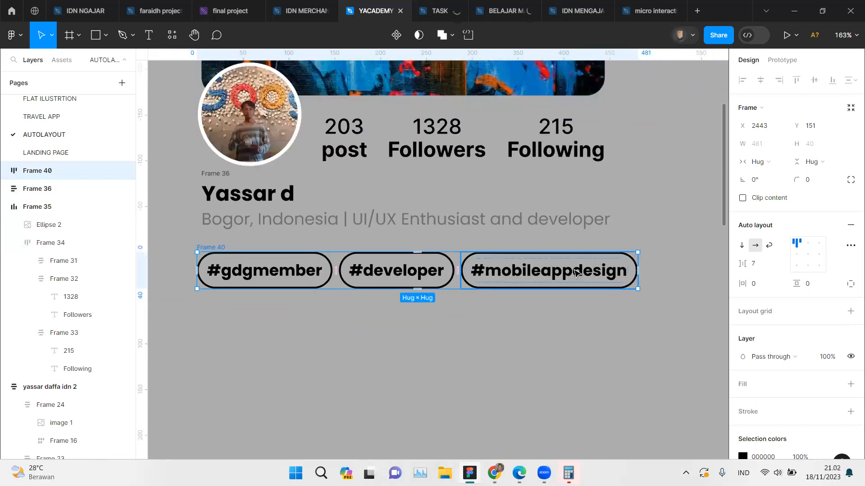
pyautogui.click(577, 273)
pyautogui.click(578, 274)
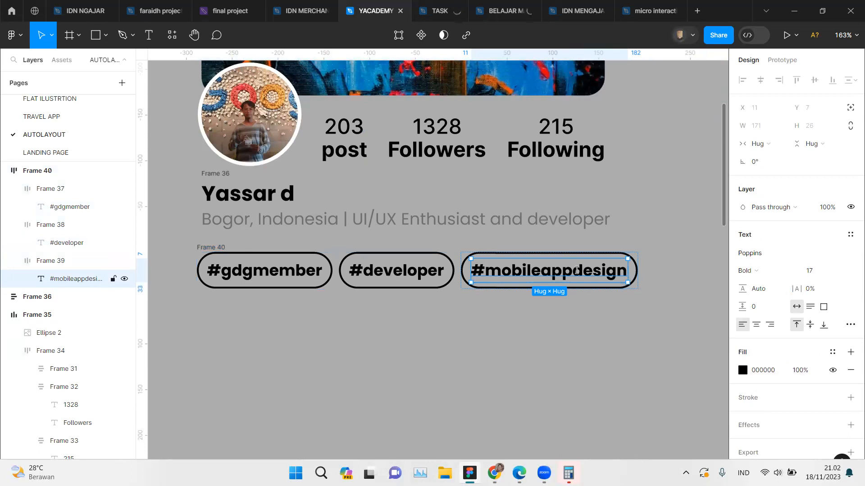
pyautogui.doubleClick(577, 271)
pyautogui.click(532, 272)
pyautogui.scroll(3, 535, 273)
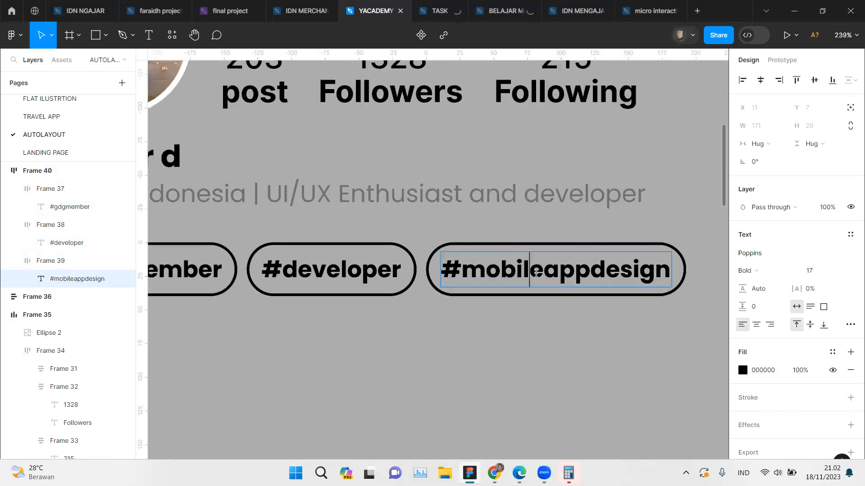
pyautogui.moveTo(471, 274); pyautogui.dragTo(594, 273)
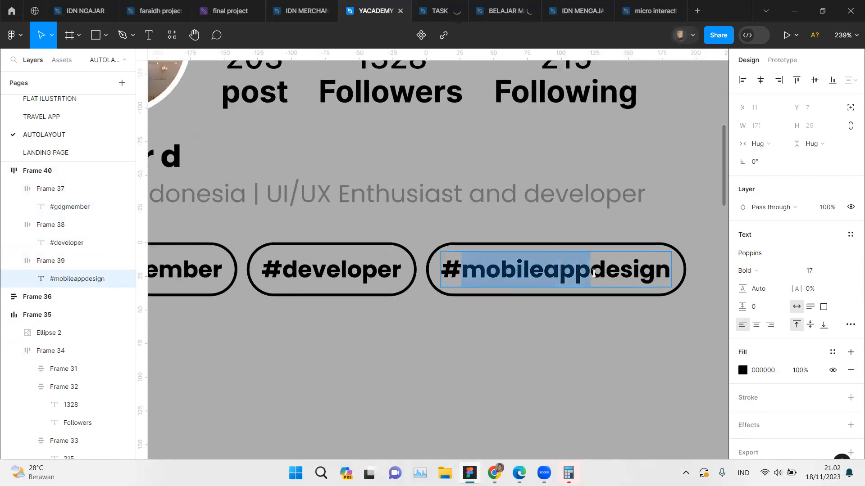
pyautogui.write('produ')
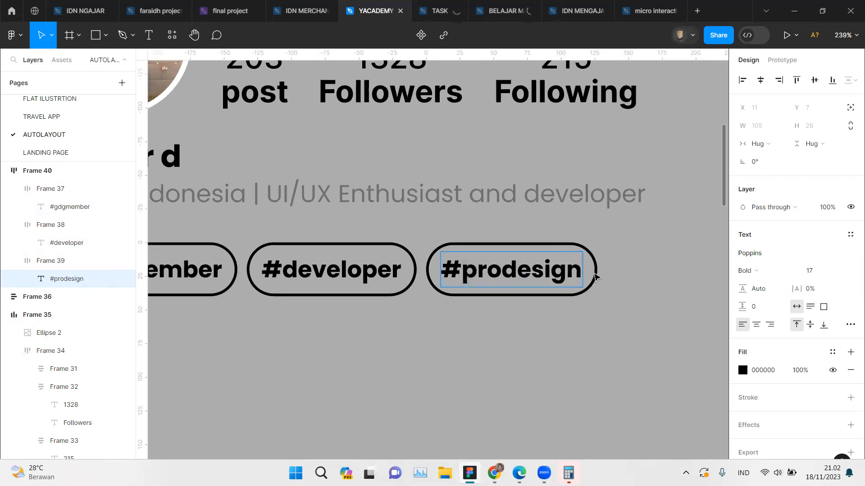
pyautogui.write('ct')
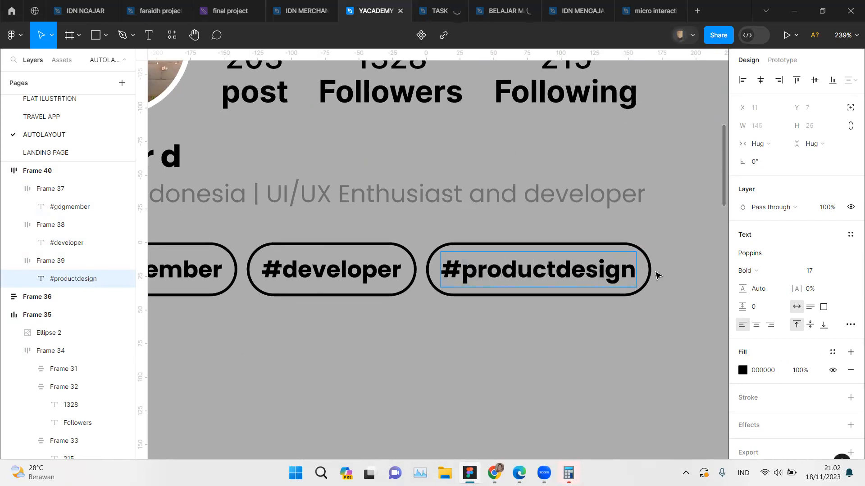
# Step: Complete the third pill's hashtag as #productdesigner by adding "er" at the end, and leave text editing
pyautogui.click(634, 272)
pyautogui.write('er')
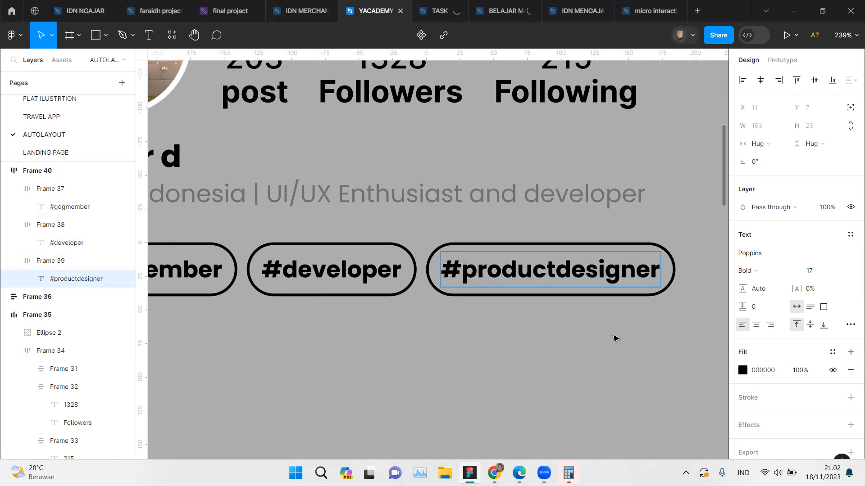
pyautogui.press('Escape')
pyautogui.scroll(-1, 615, 338)
pyautogui.scroll(-5, 615, 338)
pyautogui.press('Escape')
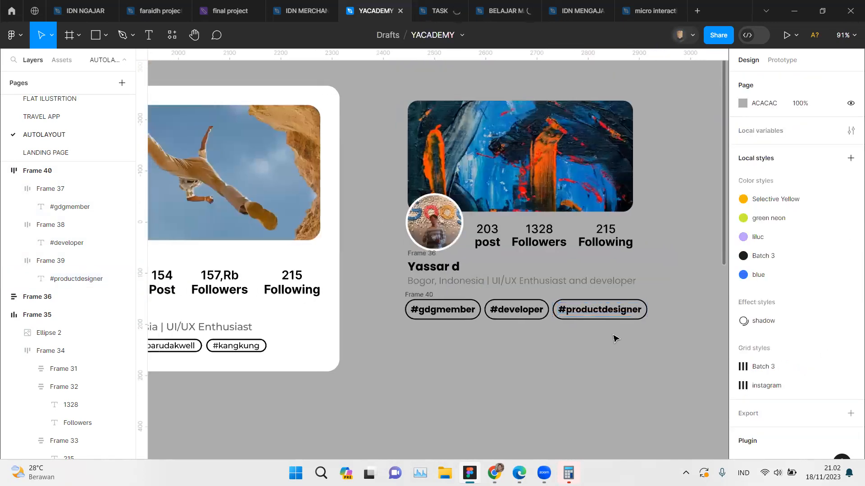
# Step: Compare the resizing settings of the new hashtag row with those of the reference card's hashtag row
pyautogui.scroll(2, 615, 338)
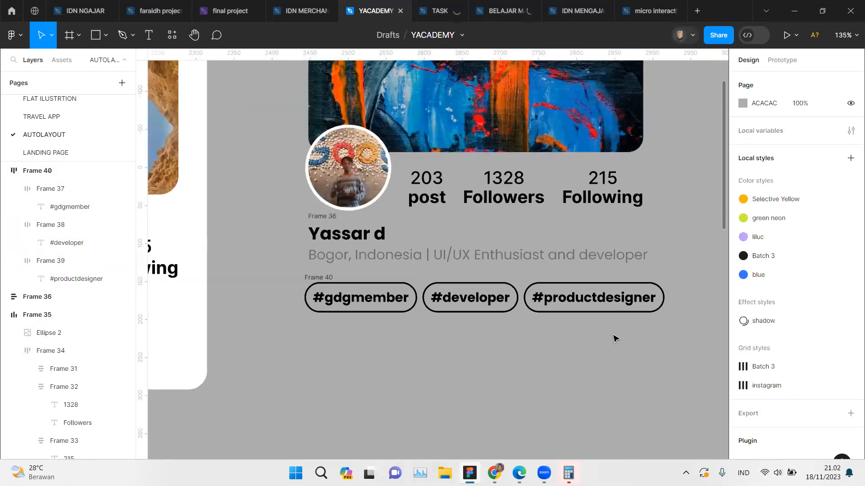
pyautogui.click(387, 312)
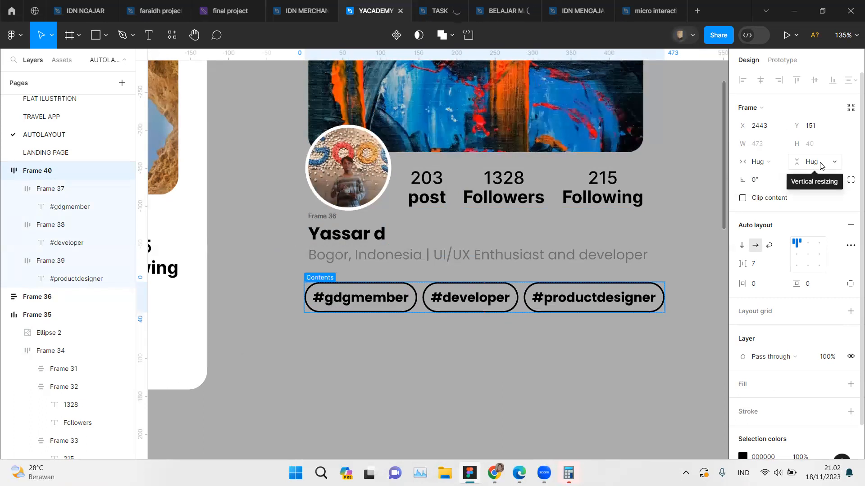
pyautogui.click(771, 166)
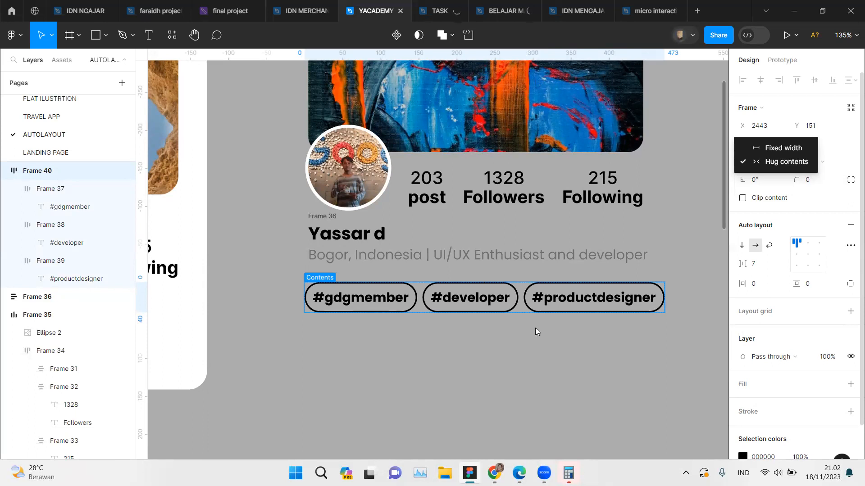
pyautogui.hscroll(-10, 477, 379)
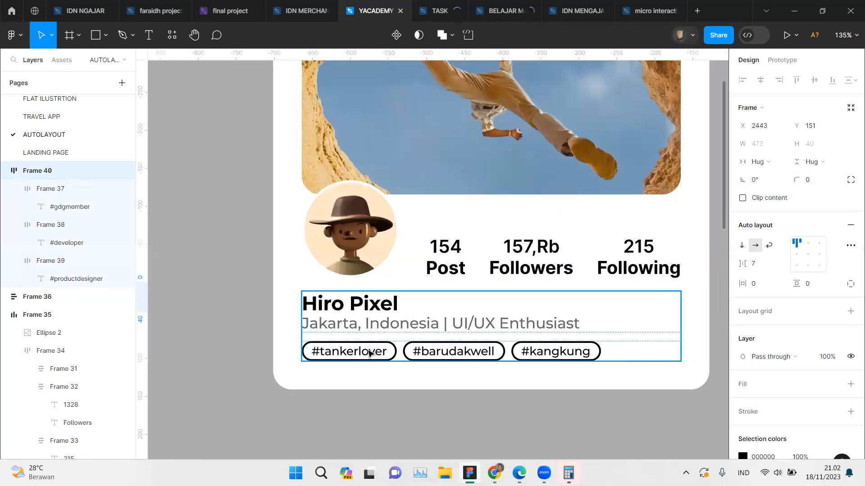
pyautogui.click(369, 353)
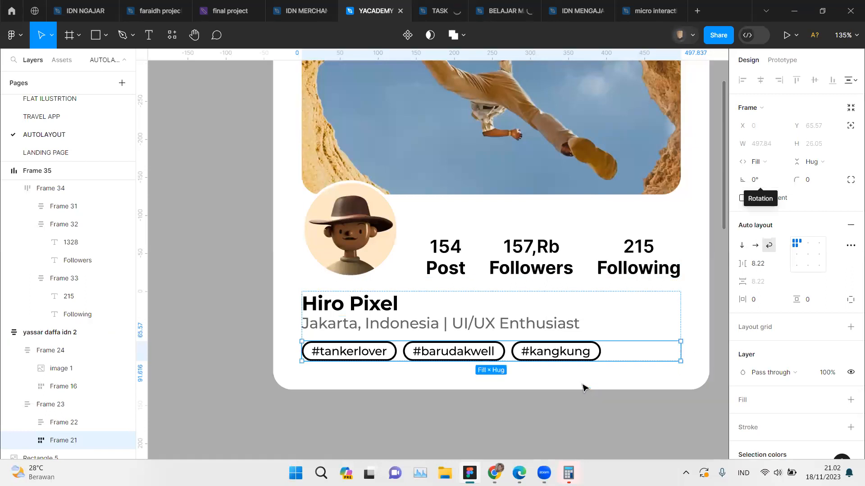
# Step: Examine the auto layout settings of the reference card frame and the horizontal resizing options of its cover image
pyautogui.scroll(-3, 673, 357)
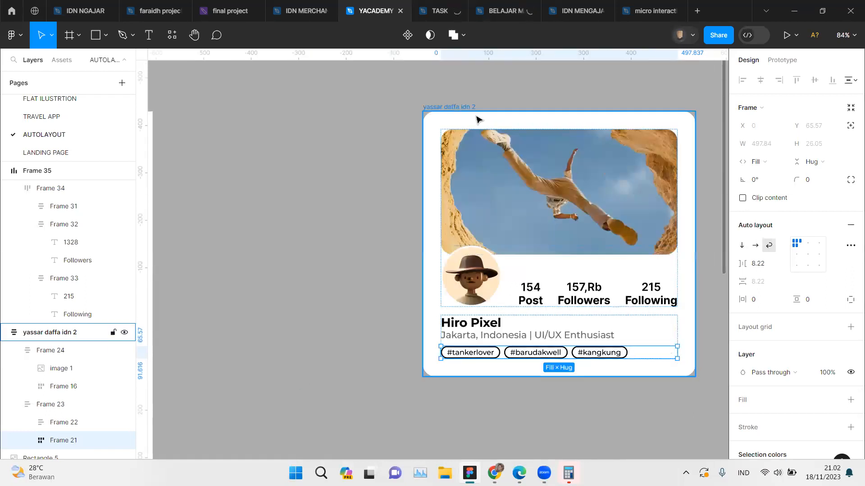
pyautogui.click(454, 109)
pyautogui.moveTo(692, 201)
pyautogui.mouseDown()
pyautogui.moveTo(718, 202)
pyautogui.moveTo(624, 211)
pyautogui.moveTo(695, 210)
pyautogui.mouseUp()
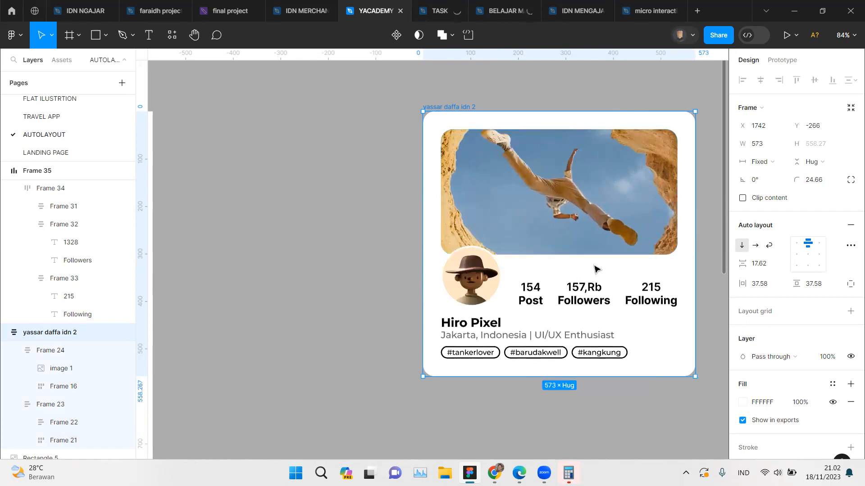
pyautogui.scroll(3, 591, 179)
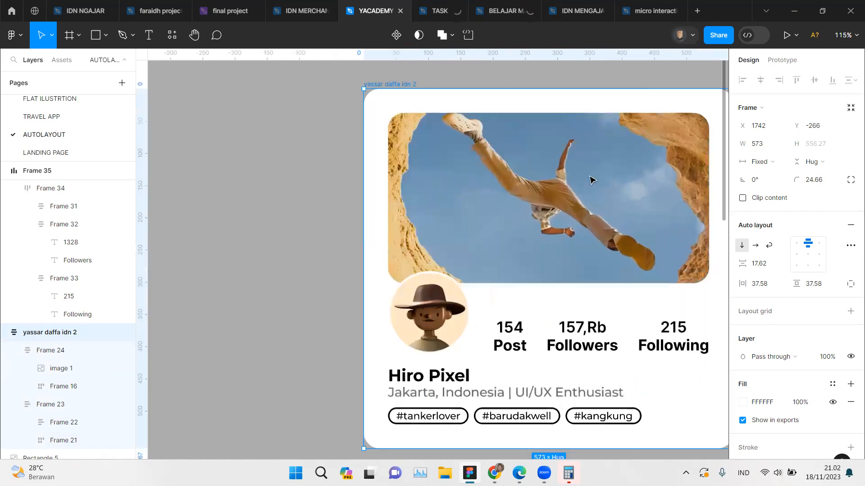
pyautogui.click(590, 180)
pyautogui.click(590, 179)
pyautogui.hscroll(2, 558, 194)
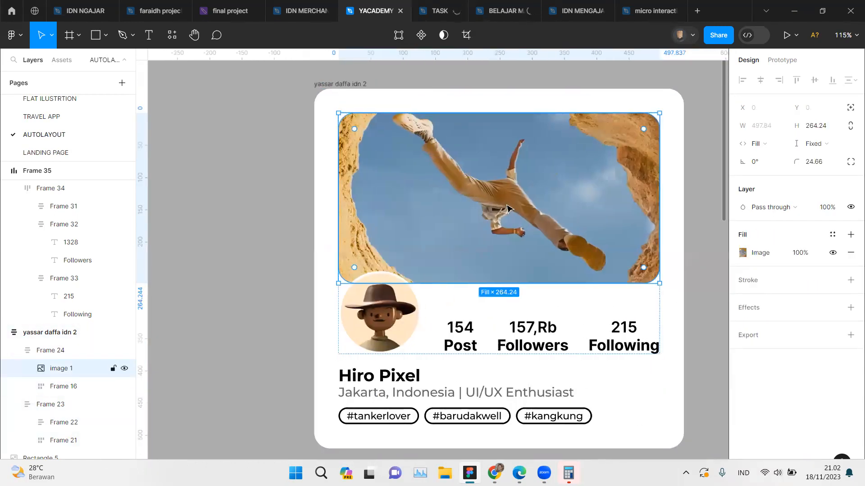
pyautogui.click(765, 145)
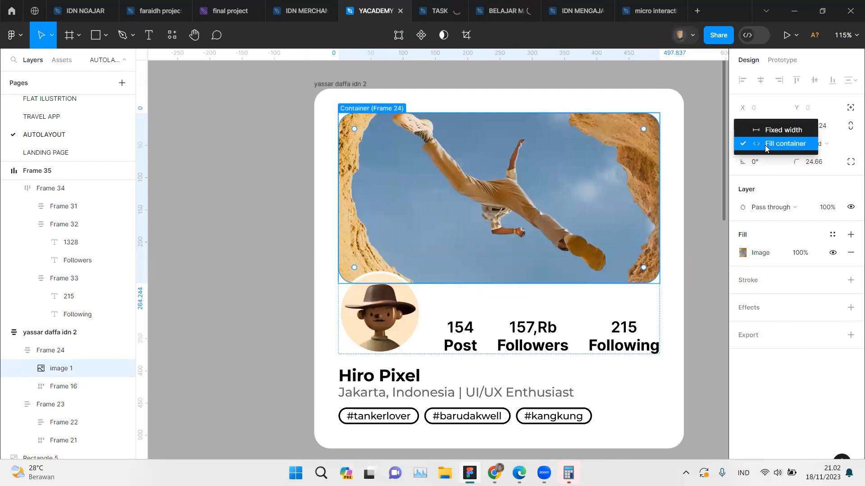
pyautogui.click(758, 147)
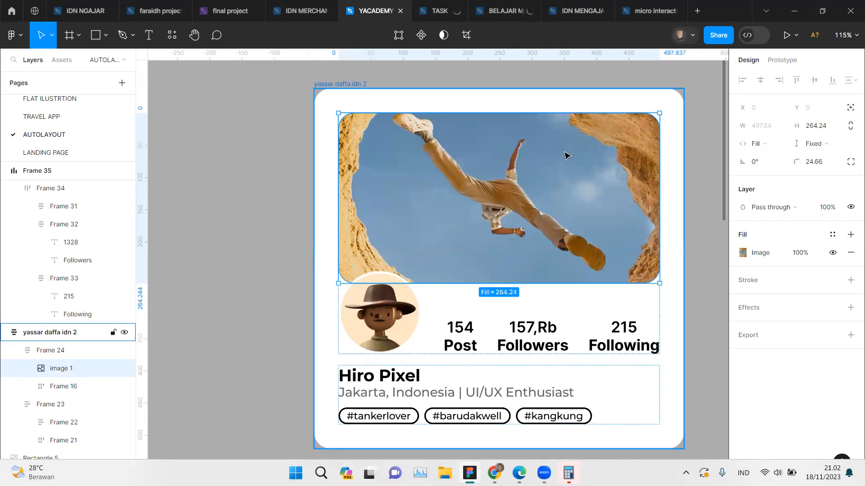
# Step: Try narrowing the reference card to a width of 477 to test how its contents adapt, and undo the resize
pyautogui.click(681, 218)
pyautogui.moveTo(686, 218); pyautogui.dragTo(621, 220)
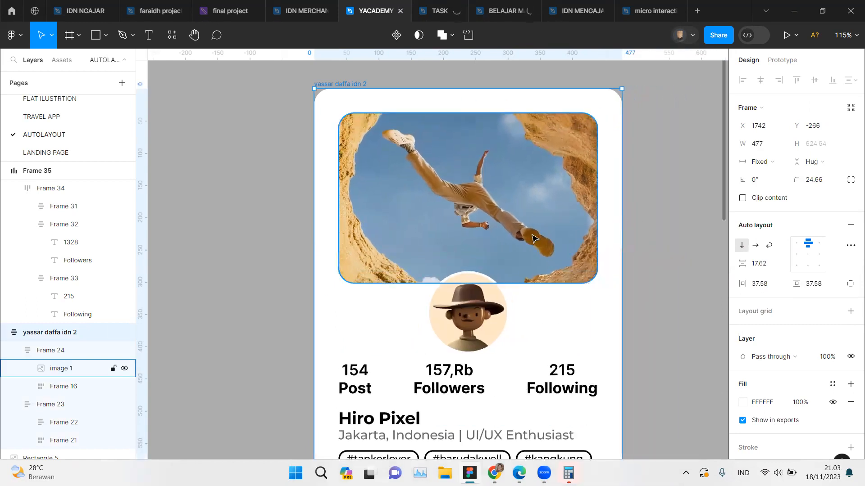
pyautogui.hotkey('ctrl', 'z')
# Step: Scale the new card's hashtag row down proportionally to about 0.83x, about 395 wide, and close the scaling mode
pyautogui.hscroll(5, 534, 239)
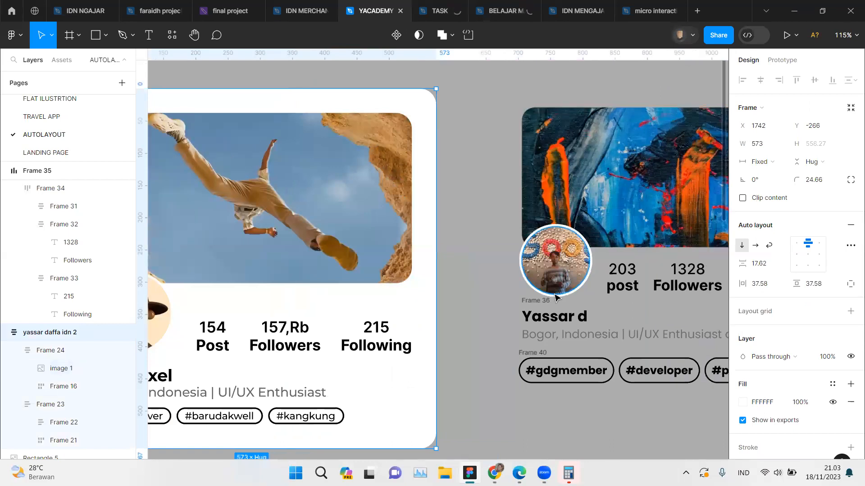
pyautogui.hscroll(3, 557, 297)
pyautogui.click(474, 354)
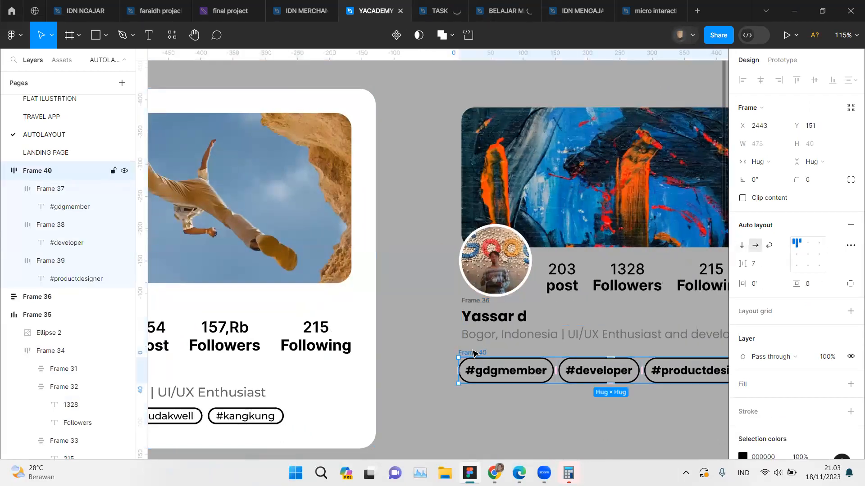
pyautogui.scroll(3, 495, 360)
pyautogui.keyDown('ctrl'); pyautogui.click(502, 377); pyautogui.keyUp('ctrl')
pyautogui.hscroll(1, 576, 396)
pyautogui.keyDown('shift'); pyautogui.click(595, 396); pyautogui.keyUp('shift')
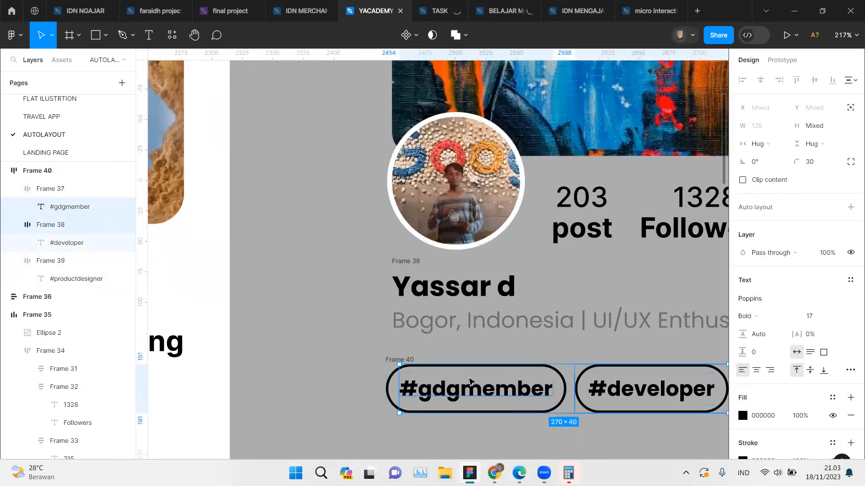
pyautogui.click(397, 358)
pyautogui.hscroll(3, 396, 359)
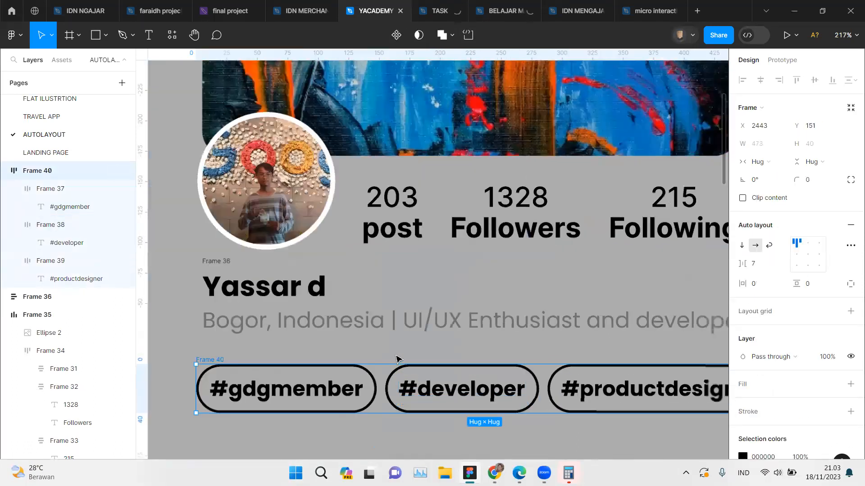
pyautogui.hscroll(2, 396, 359)
pyautogui.press('k')
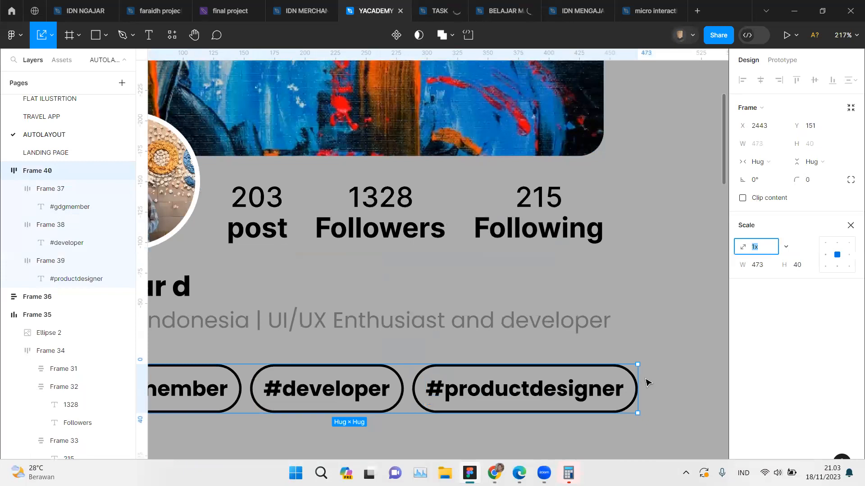
pyautogui.moveTo(635, 380); pyautogui.dragTo(542, 386)
pyautogui.scroll(3, 459, 390)
pyautogui.scroll(-5, 459, 389)
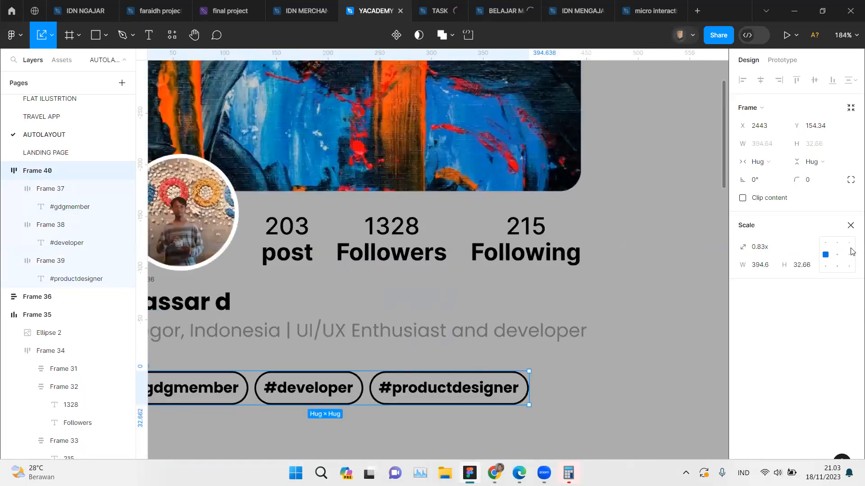
pyautogui.click(851, 231)
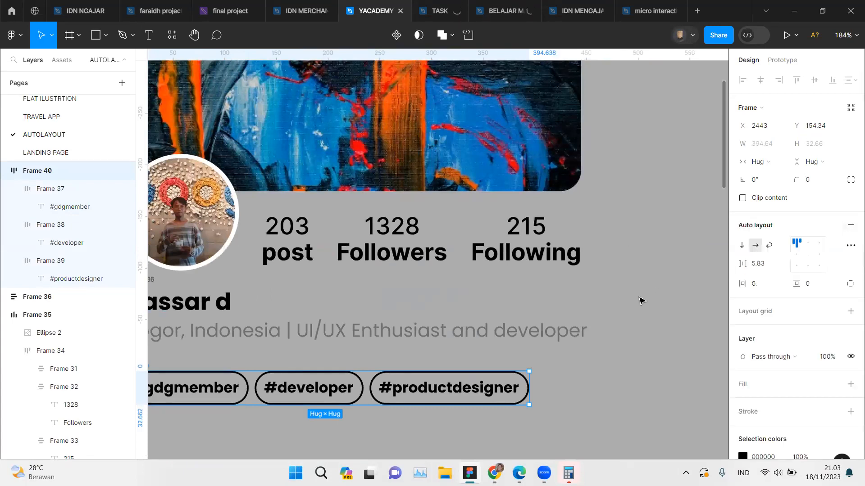
# Step: Try a vertical auto layout direction on the hashtag row and return it to horizontal
pyautogui.hscroll(-5, 641, 301)
pyautogui.hscroll(2, 642, 301)
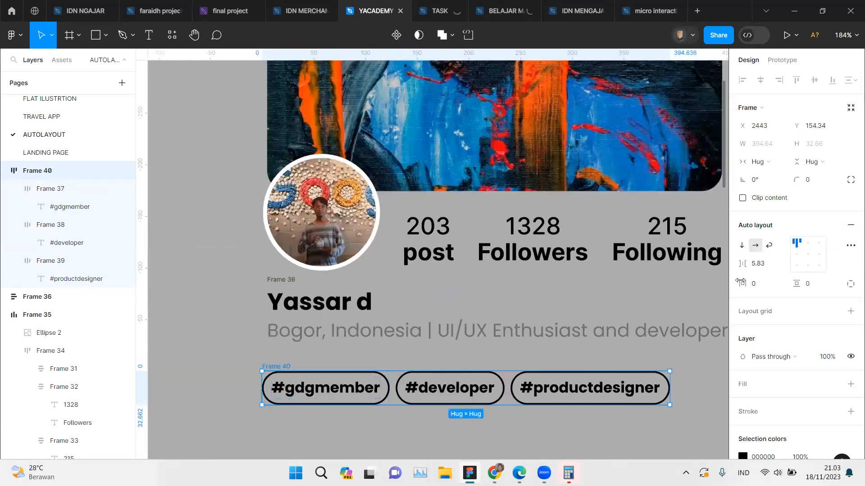
pyautogui.click(743, 245)
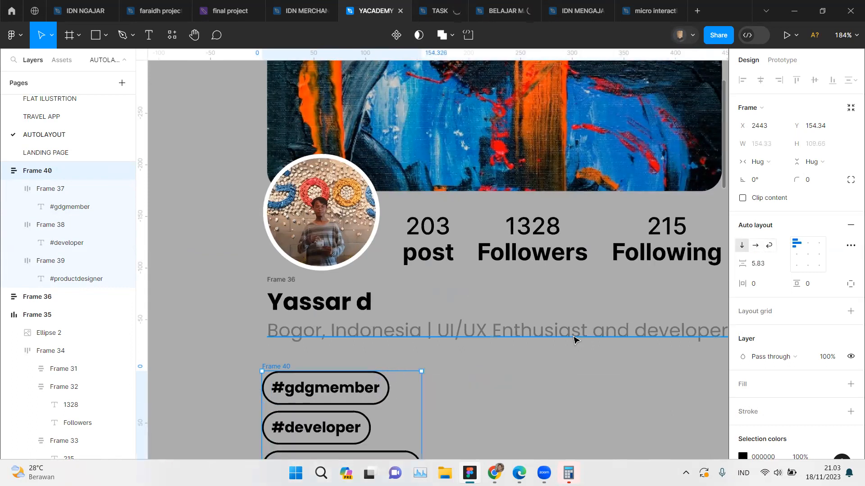
pyautogui.scroll(-3, 394, 347)
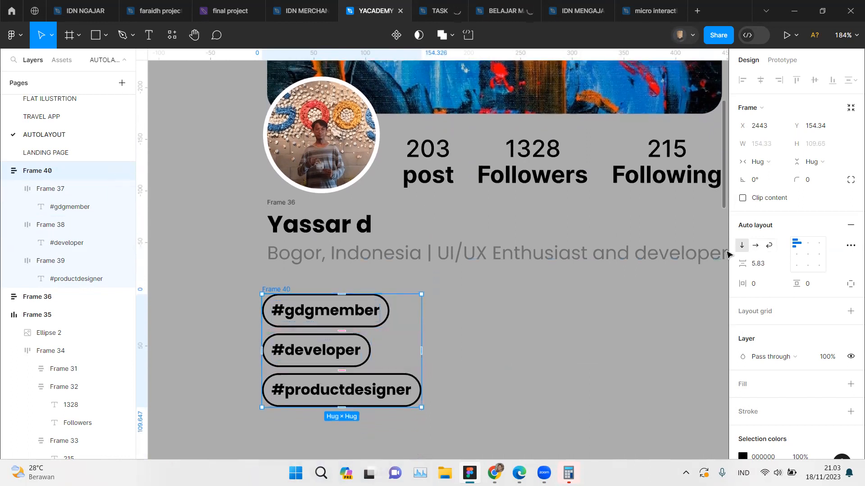
pyautogui.click(755, 247)
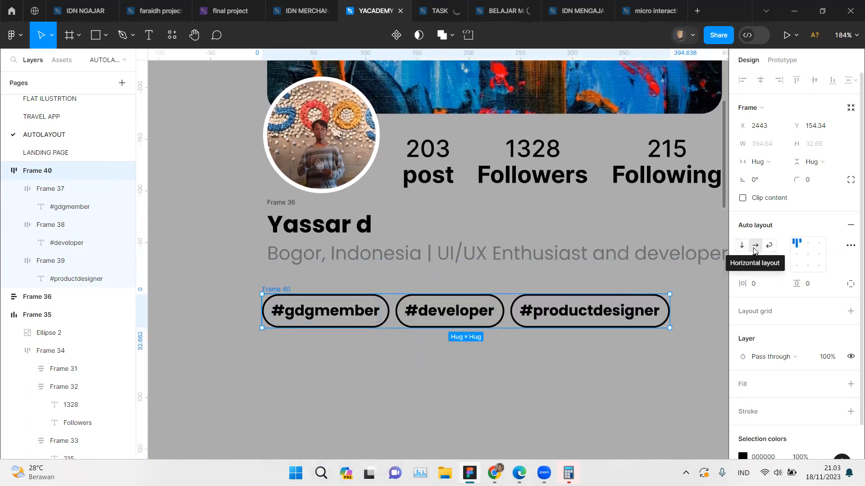
# Step: Switch the hashtag row's auto layout to wrap, try a fixed width of 431, restore hug sizing and deselect the row
pyautogui.click(767, 248)
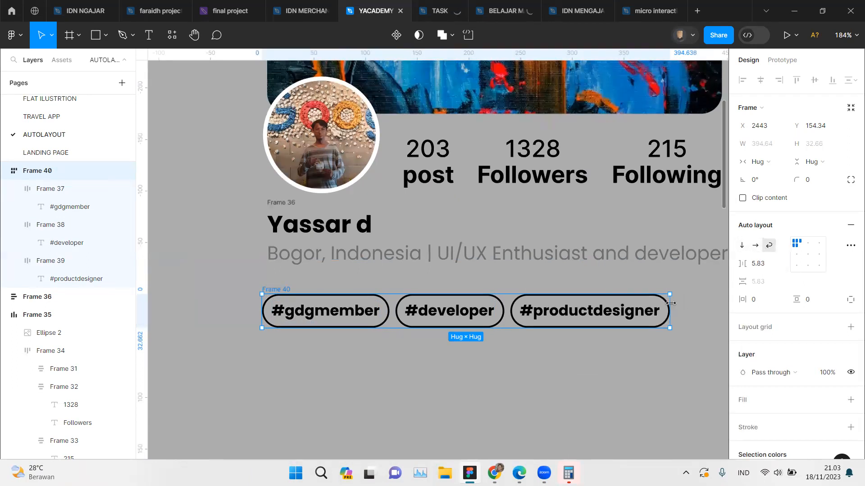
pyautogui.moveTo(665, 303); pyautogui.dragTo(707, 326)
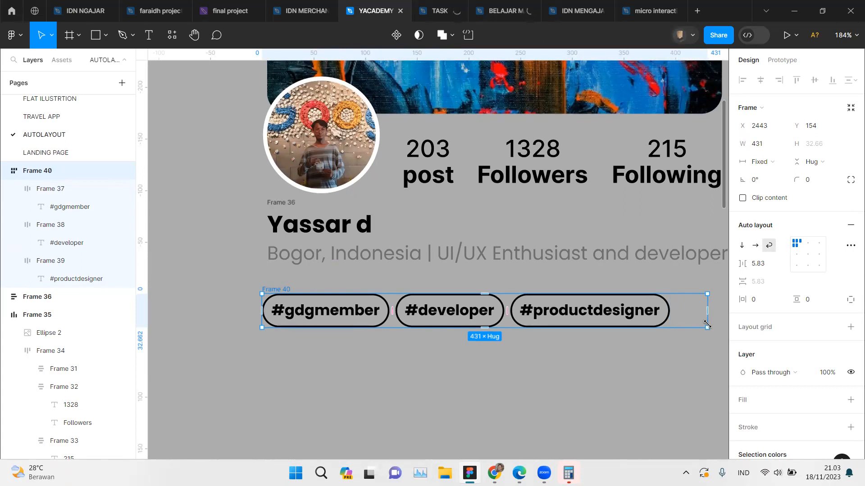
pyautogui.doubleClick(708, 327)
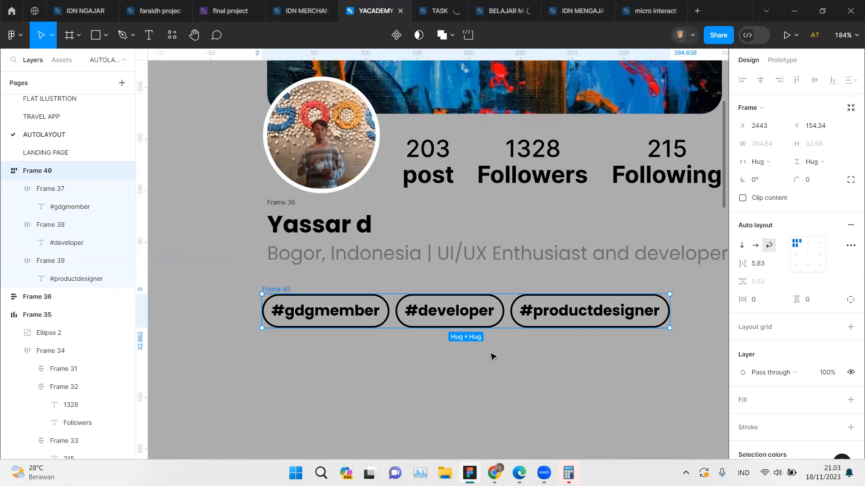
pyautogui.click(500, 372)
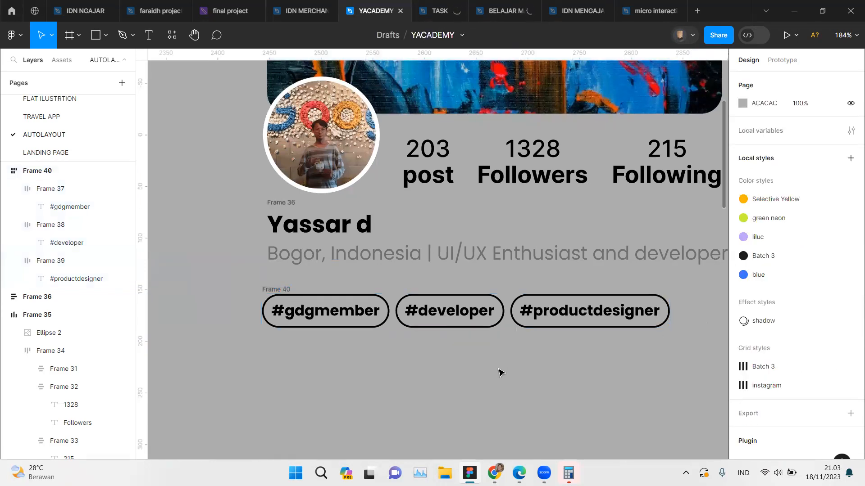
# Step: Examine how the reference card groups its cover image and avatar row separately from its name, bio and hashtag block
pyautogui.hscroll(2, 501, 372)
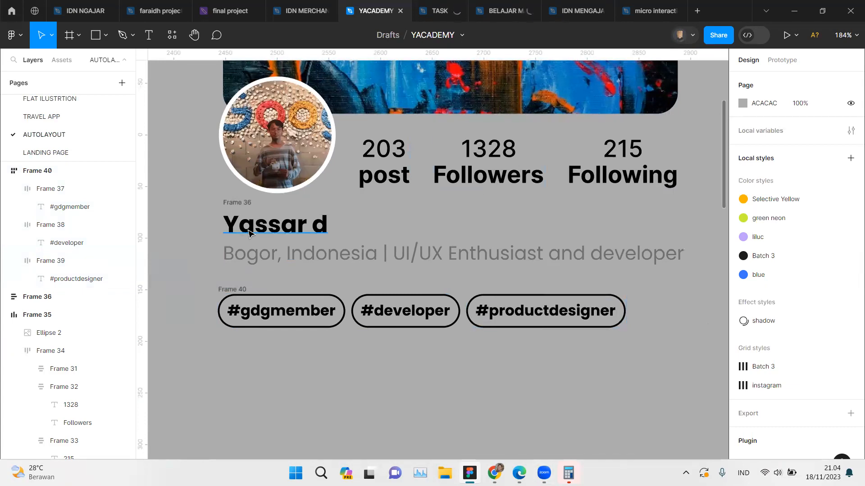
pyautogui.click(227, 289)
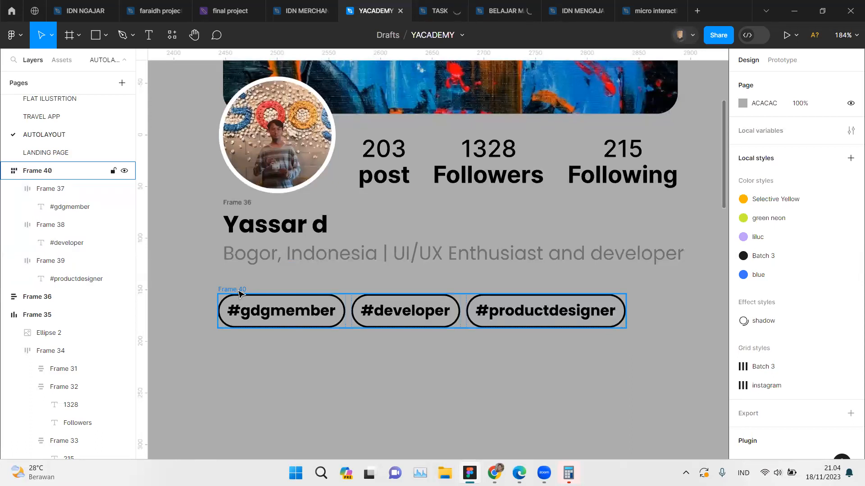
pyautogui.hscroll(-2, 240, 293)
pyautogui.hscroll(3, 239, 294)
pyautogui.scroll(-3, 239, 294)
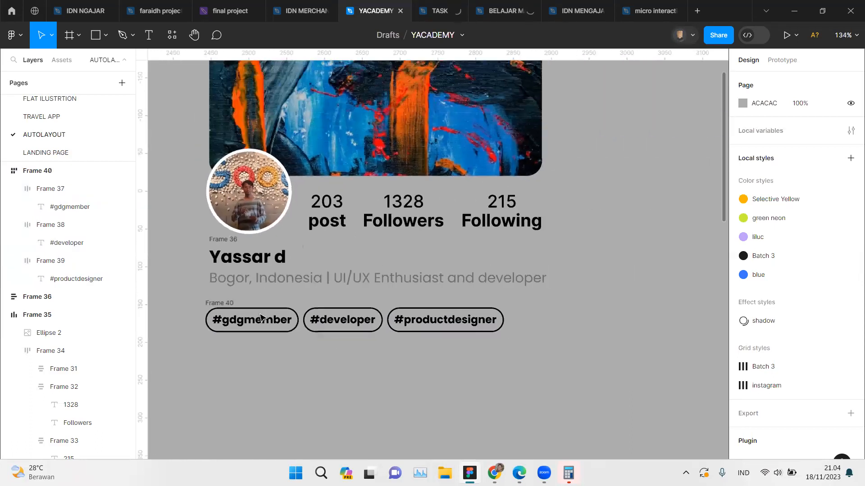
pyautogui.hscroll(-3, 541, 364)
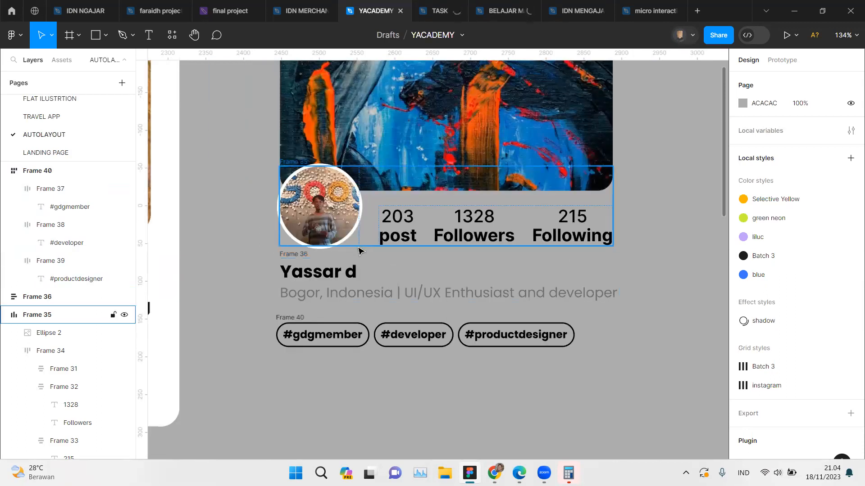
pyautogui.scroll(-2, 360, 251)
pyautogui.hscroll(-3, 359, 248)
pyautogui.hscroll(-3, 279, 212)
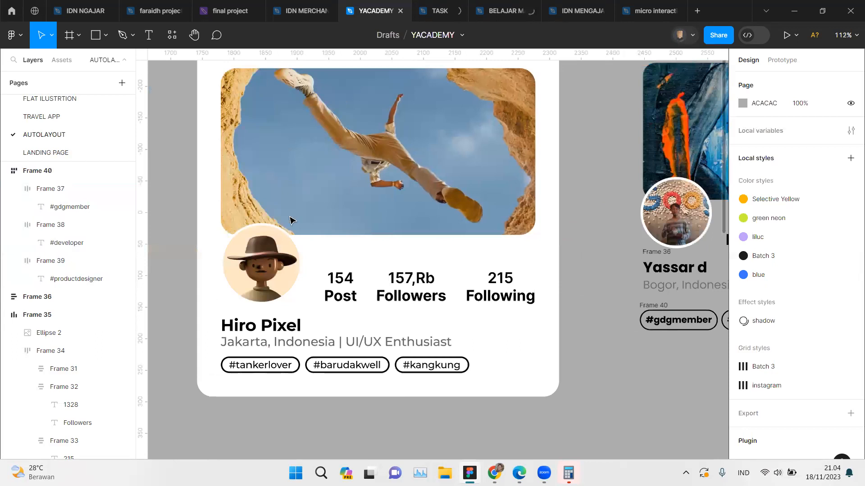
pyautogui.click(327, 142)
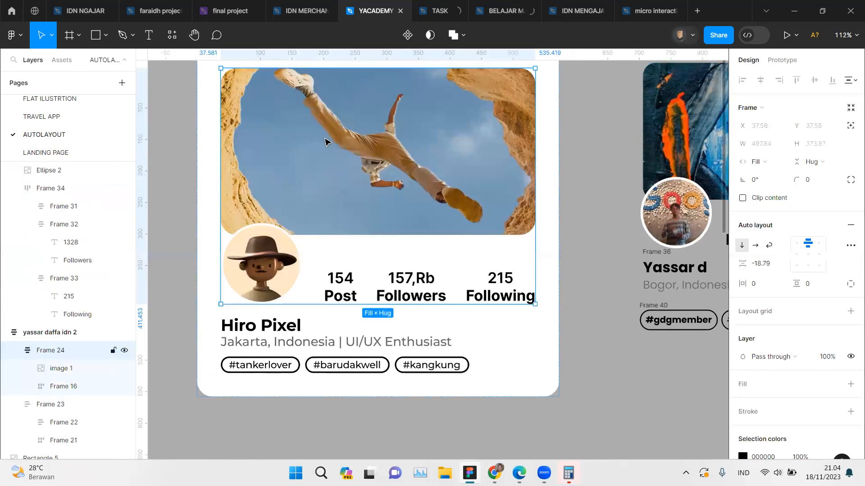
pyautogui.click(246, 333)
pyautogui.click(280, 223)
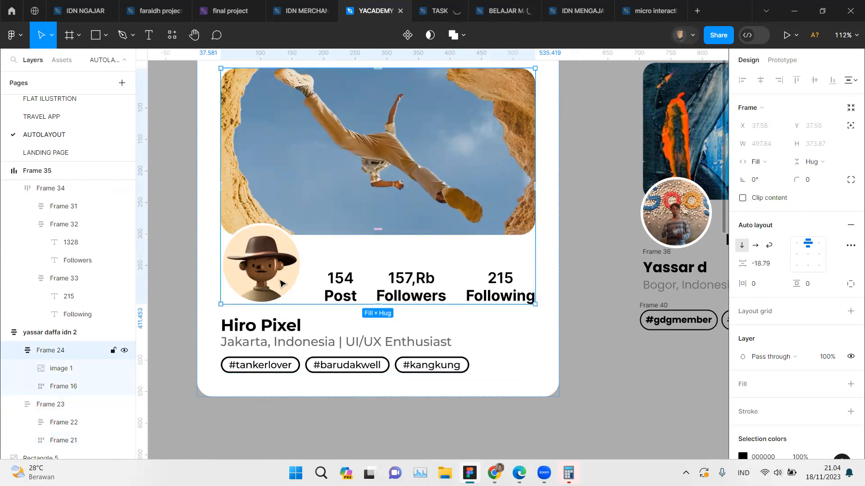
# Step: Wrap the new card's cover image and avatar-and-stats row together in a vertical auto layout frame
pyautogui.hscroll(2, 280, 283)
pyautogui.hscroll(10, 280, 283)
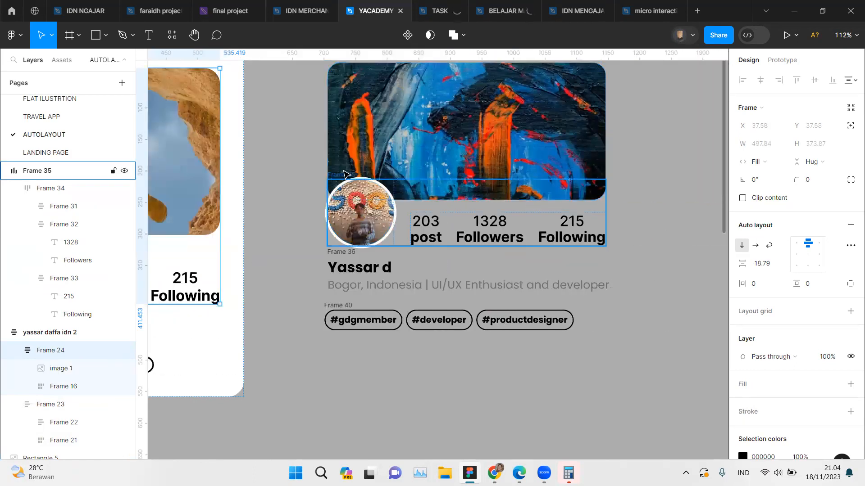
pyautogui.click(365, 196)
pyautogui.hotkey('shift', 'Return')
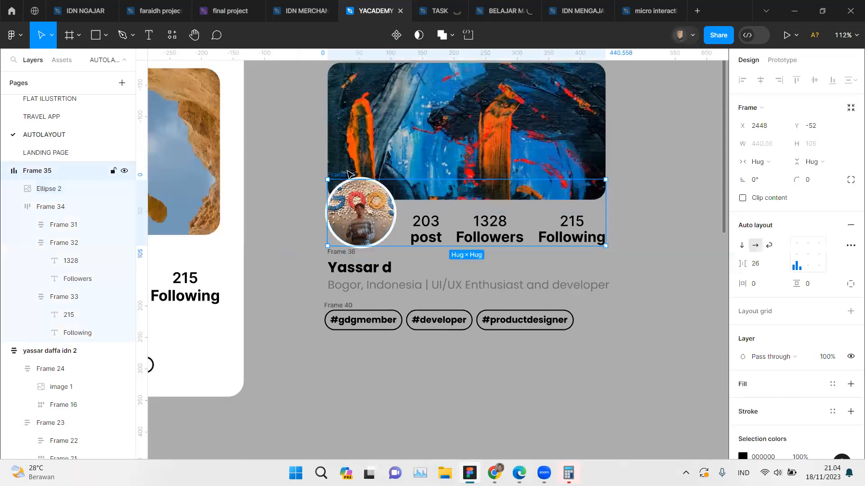
pyautogui.keyDown('shift'); pyautogui.click(461, 115); pyautogui.keyUp('shift')
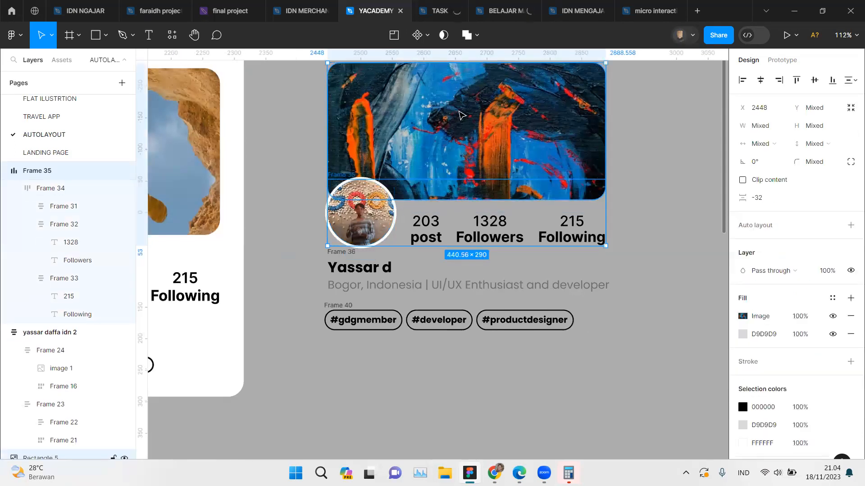
pyautogui.hscroll(-1, 462, 115)
pyautogui.hscroll(3, 462, 116)
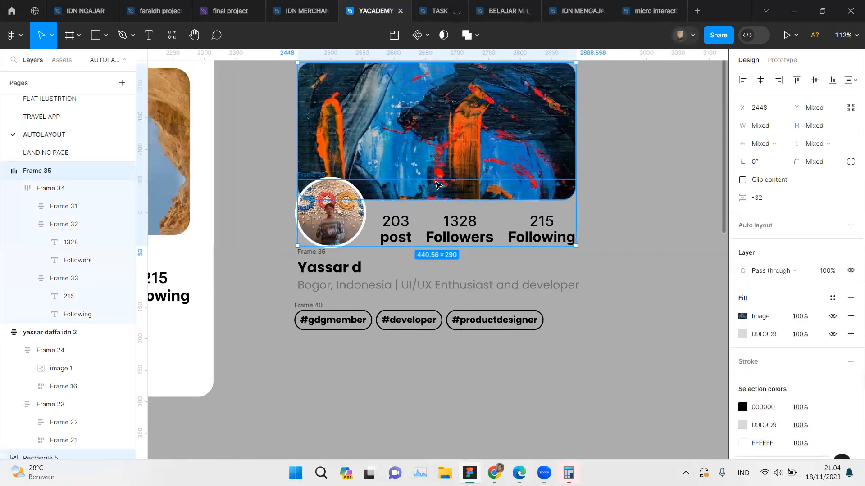
pyautogui.scroll(1, 437, 185)
pyautogui.scroll(1, 437, 185)
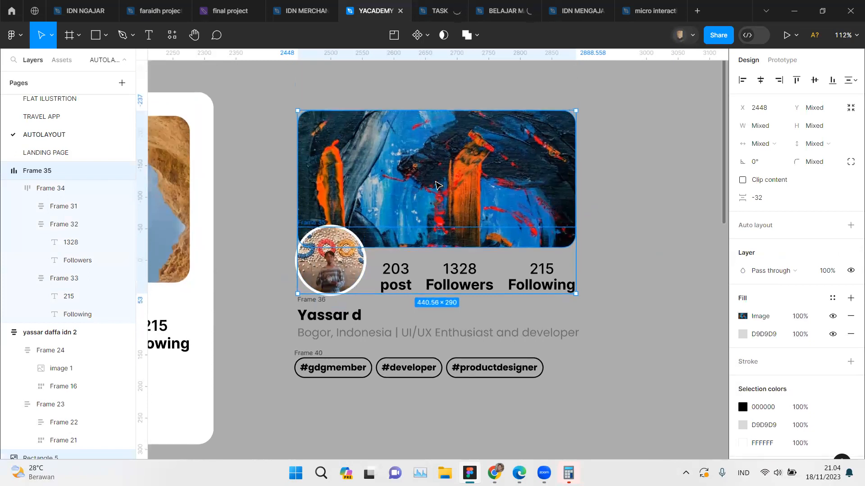
pyautogui.hotkey('shift', 'a')
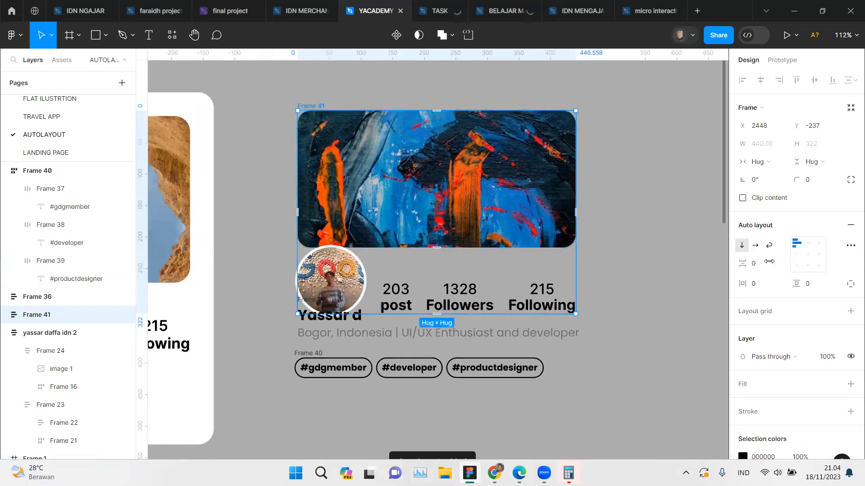
# Step: Set the vertical gap of the cover-and-stats frame to -25 so the avatar overlaps the cover image
pyautogui.scroll(5, 353, 257)
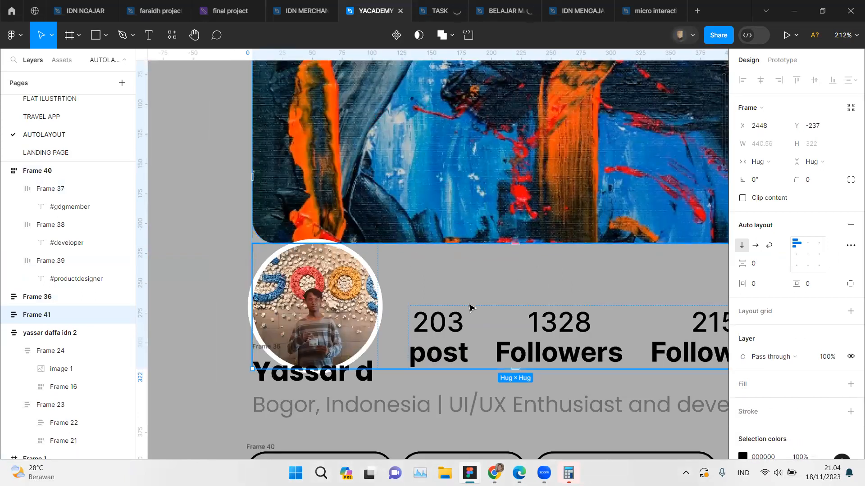
pyautogui.scroll(-4, 470, 307)
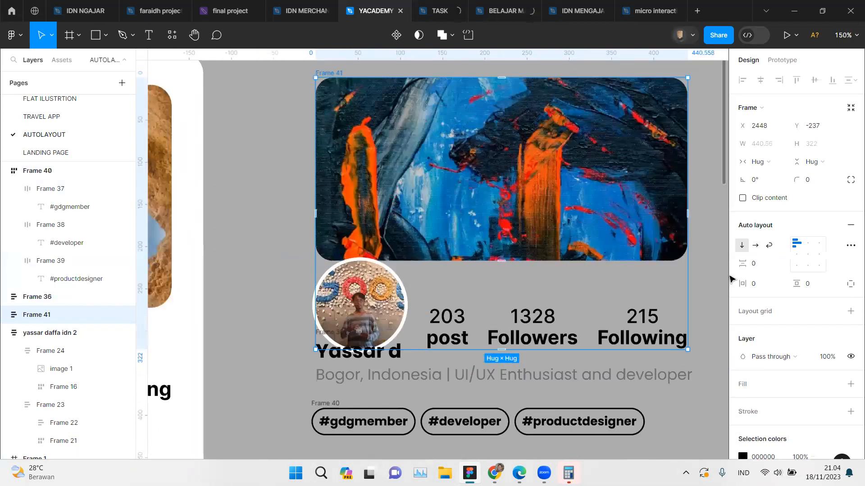
pyautogui.moveTo(743, 266); pyautogui.dragTo(716, 269)
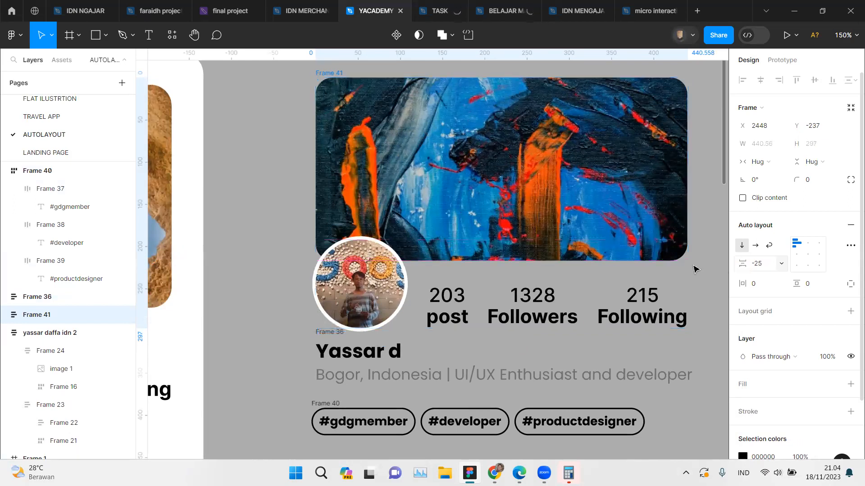
pyautogui.scroll(-3, 444, 210)
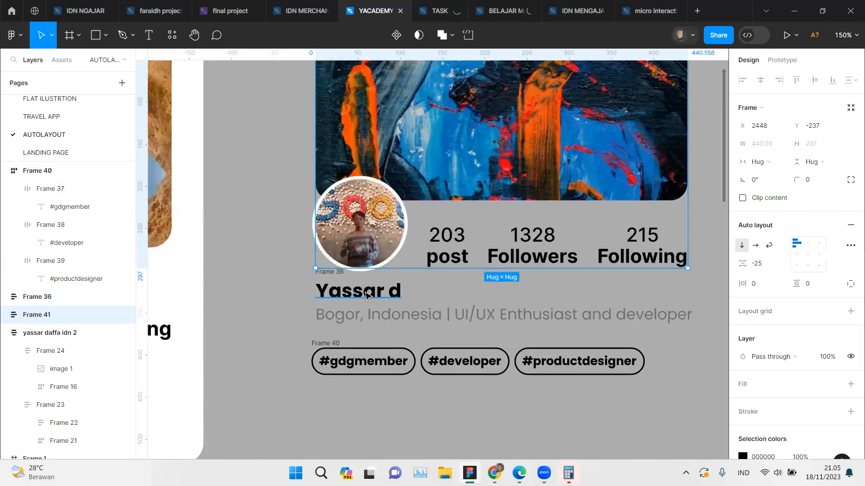
# Step: Try narrowing the cover image inside the cover-and-stats frame and undo the resize
pyautogui.click(326, 276)
pyautogui.click(326, 272)
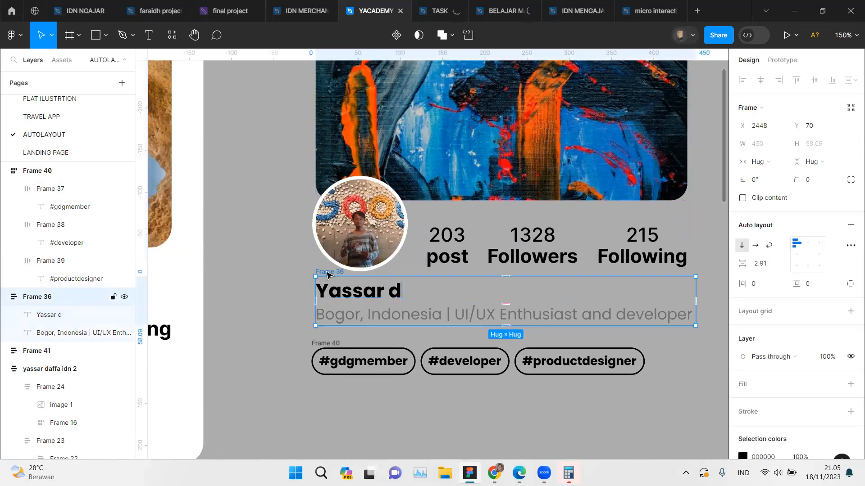
pyautogui.doubleClick(446, 162)
pyautogui.moveTo(687, 145); pyautogui.dragTo(676, 146)
pyautogui.hotkey('ctrl', 'z')
pyautogui.scroll(4, 321, 163)
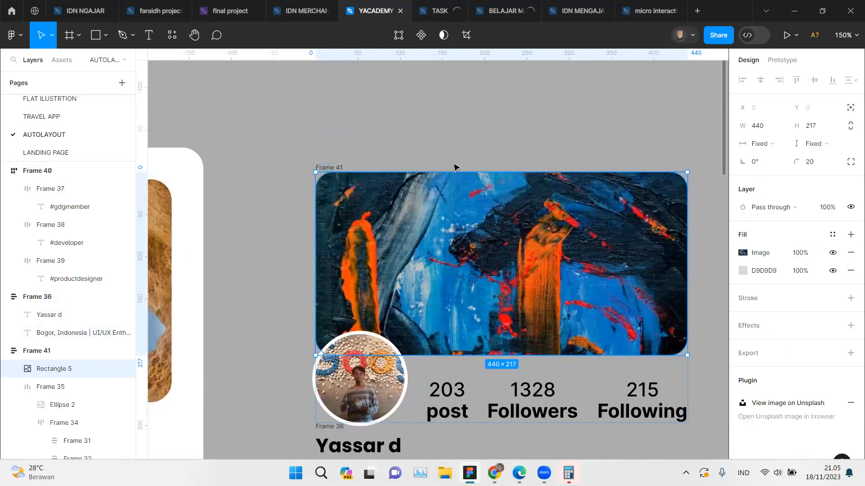
# Step: Try narrowing the cover-and-stats frame to a fixed width of 368, and restore its width to hug contents
pyautogui.click(325, 167)
pyautogui.scroll(-1, 325, 167)
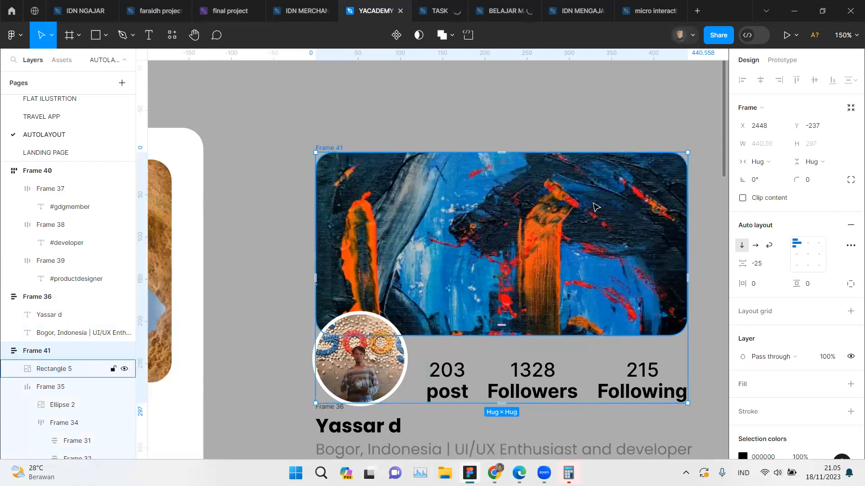
pyautogui.moveTo(687, 215); pyautogui.dragTo(623, 227)
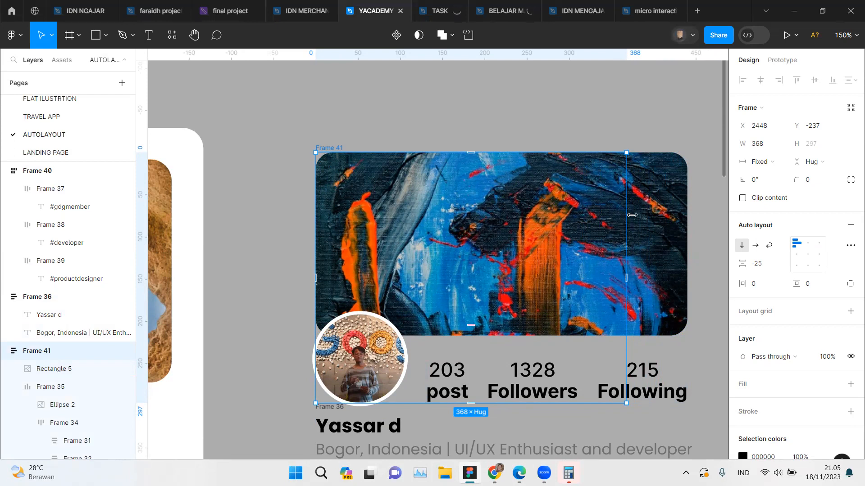
pyautogui.doubleClick(627, 226)
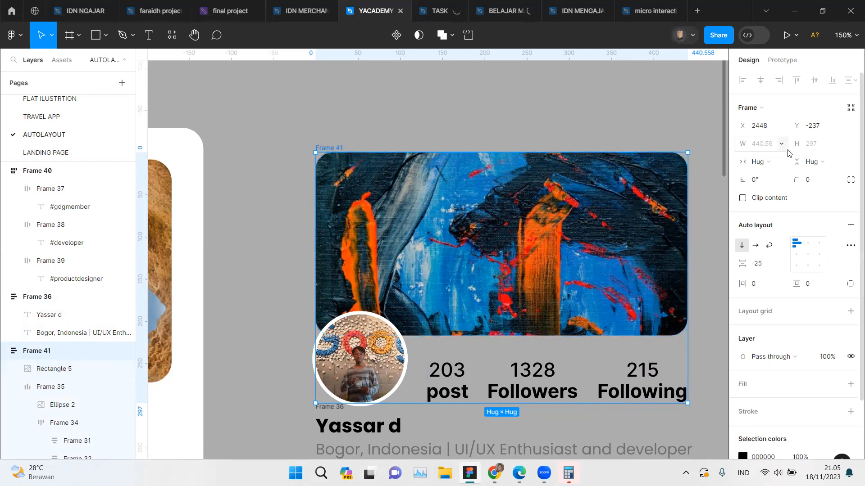
pyautogui.click(777, 170)
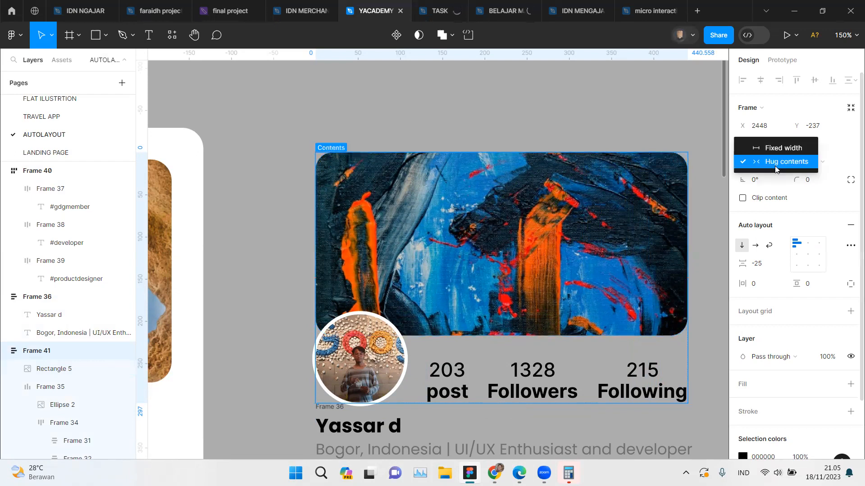
# Step: Set the cover image's horizontal resizing to fill container
pyautogui.doubleClick(374, 176)
pyautogui.click(769, 145)
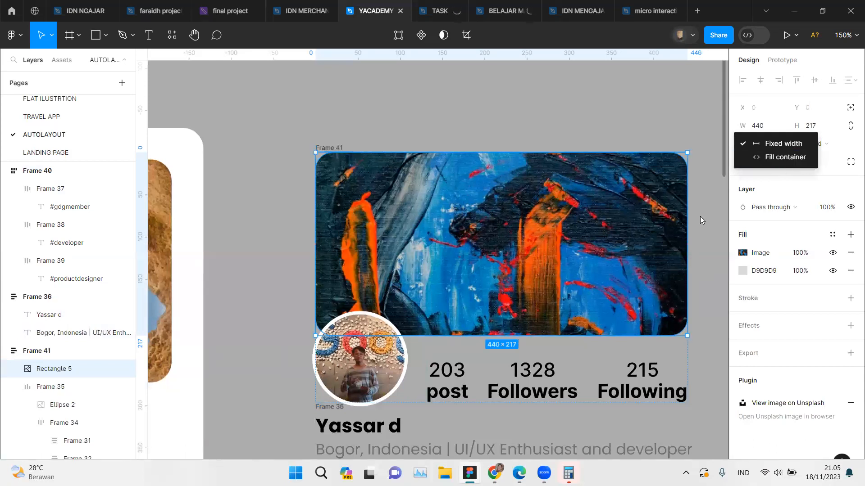
pyautogui.click(755, 164)
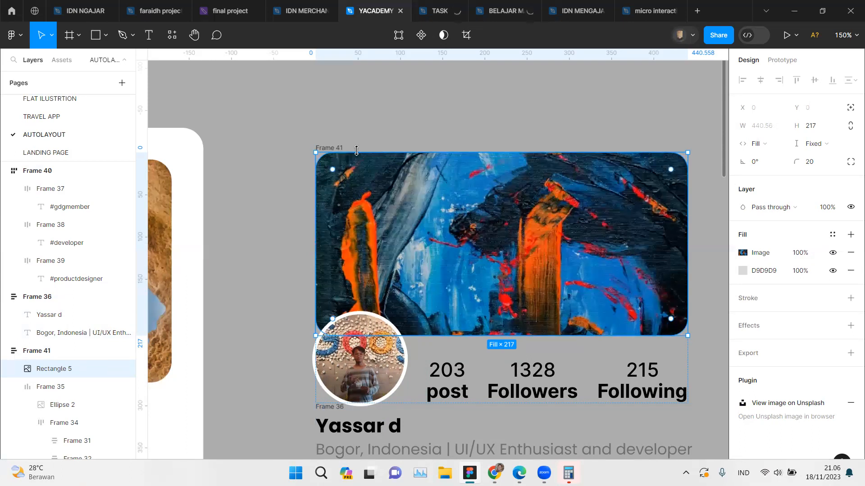
# Step: Try narrowing the cover-and-stats frame to test the filling cover image, and restore its hug width
pyautogui.click(338, 152)
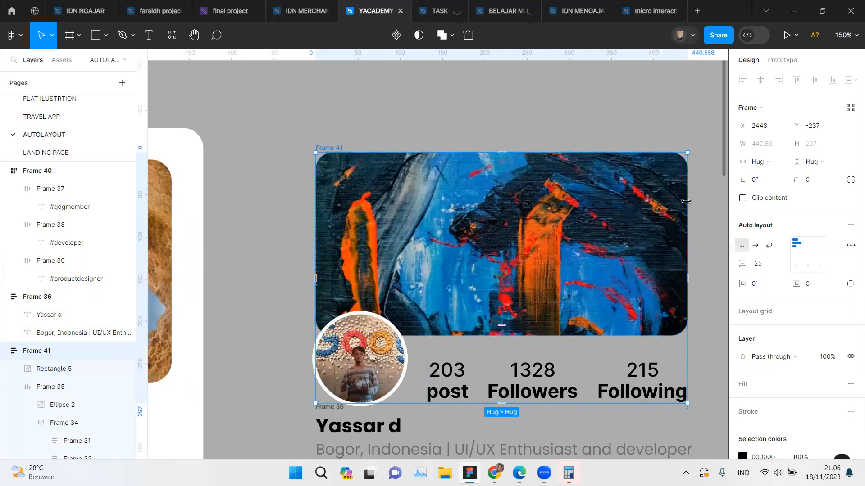
pyautogui.moveTo(666, 203); pyautogui.dragTo(609, 204)
pyautogui.doubleClick(608, 204)
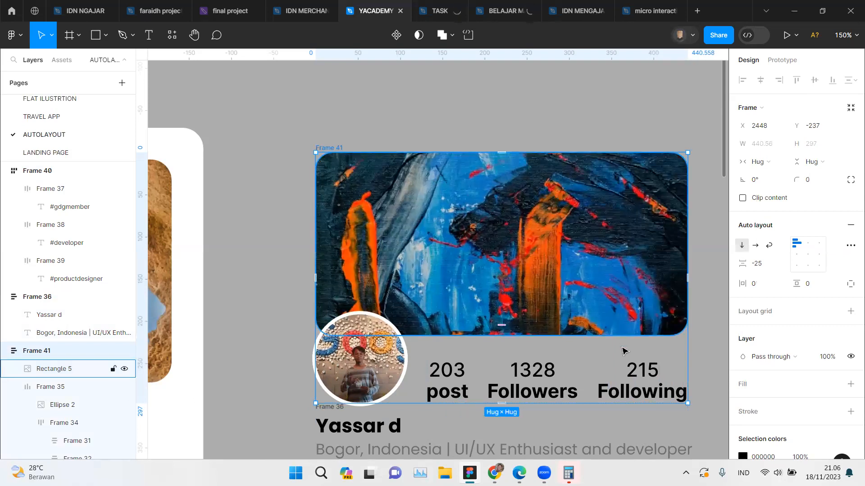
# Step: Compare the auto layout settings of the new card's avatar-and-stats row with those of the reference card's row
pyautogui.click(624, 367)
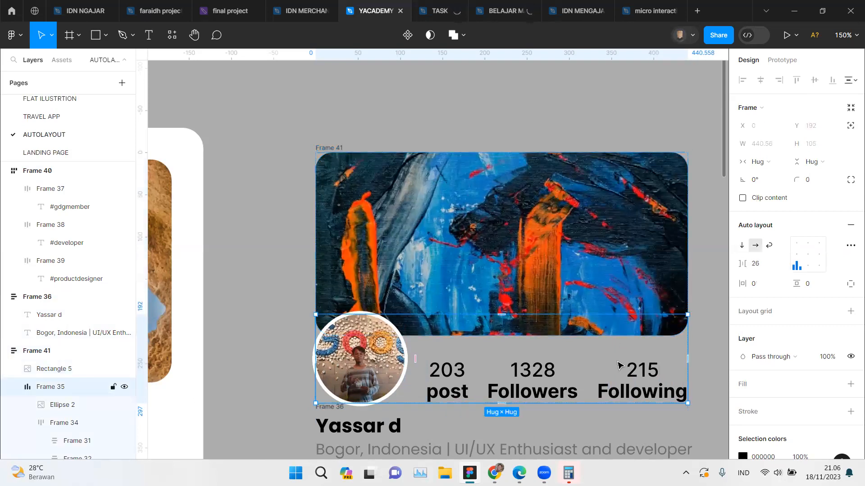
pyautogui.hscroll(-6, 619, 366)
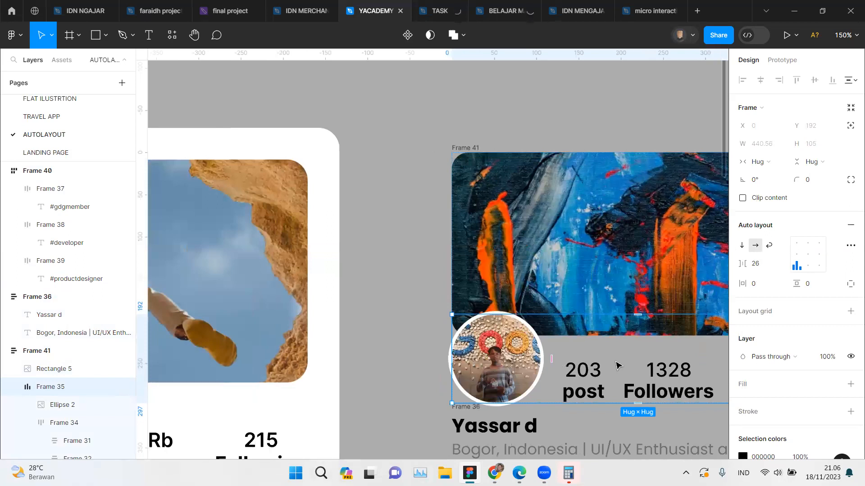
pyautogui.scroll(-2, 583, 363)
pyautogui.scroll(-5, 581, 362)
pyautogui.click(230, 395)
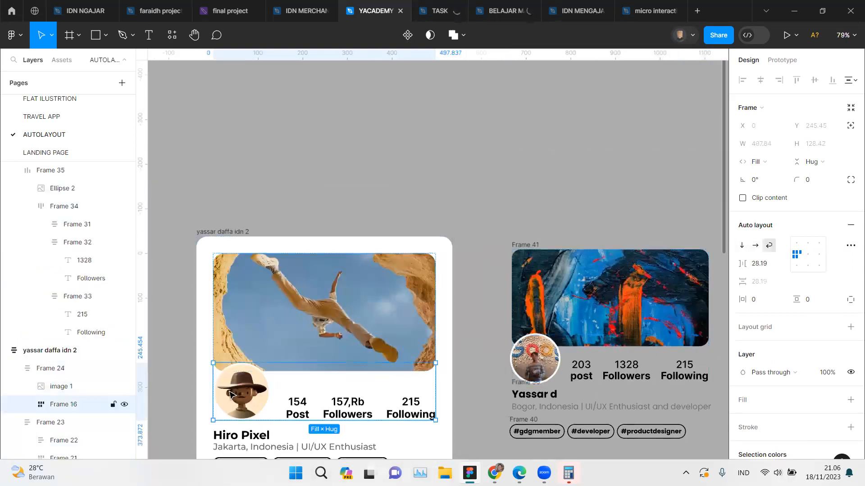
pyautogui.scroll(5, 337, 401)
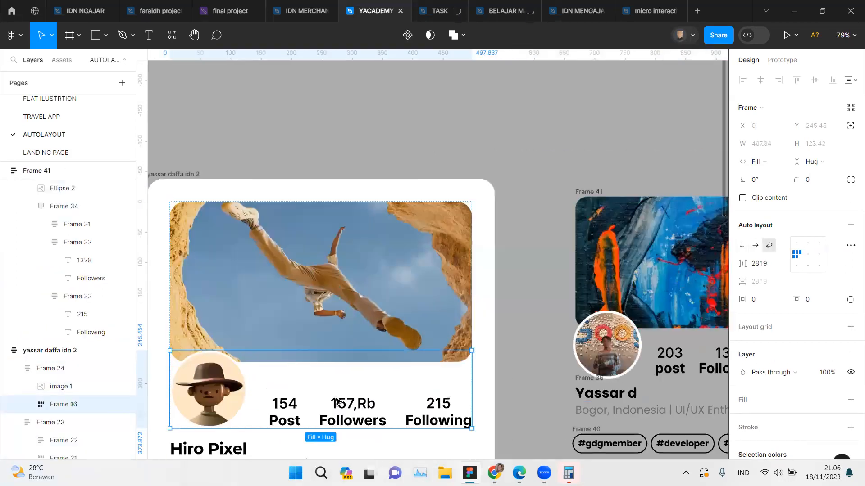
pyautogui.hscroll(-2, 336, 402)
pyautogui.scroll(-2, 337, 402)
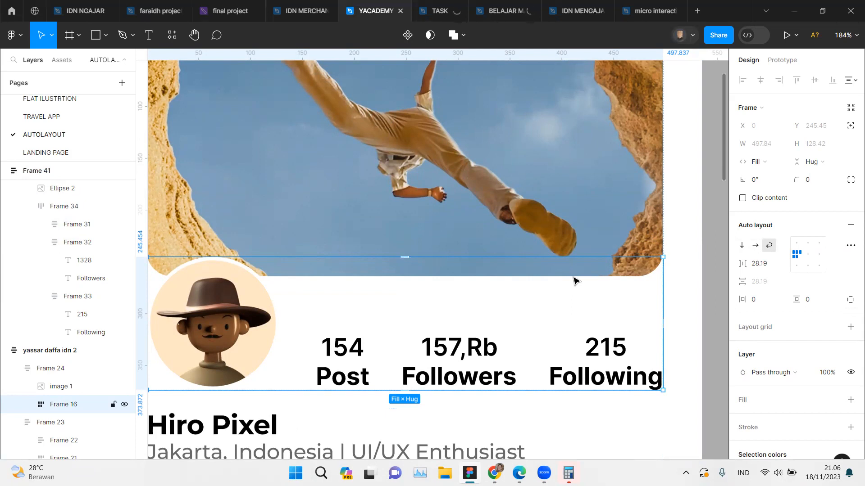
pyautogui.hscroll(10, 578, 280)
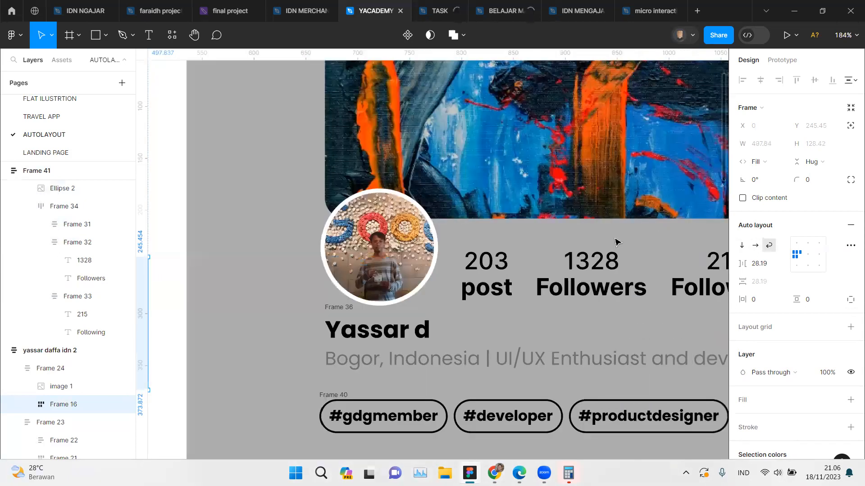
# Step: Switch the auto layout of the new card's avatar-and-stats row to wrap
pyautogui.click(617, 242)
pyautogui.hscroll(4, 621, 241)
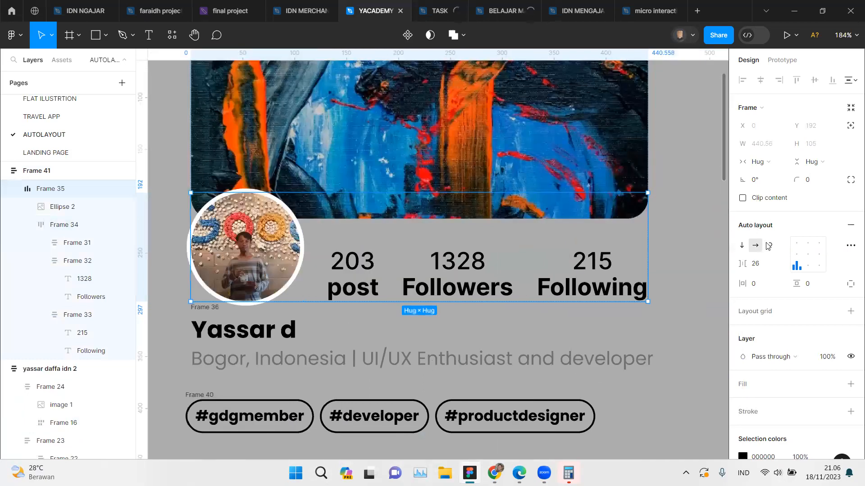
pyautogui.click(768, 246)
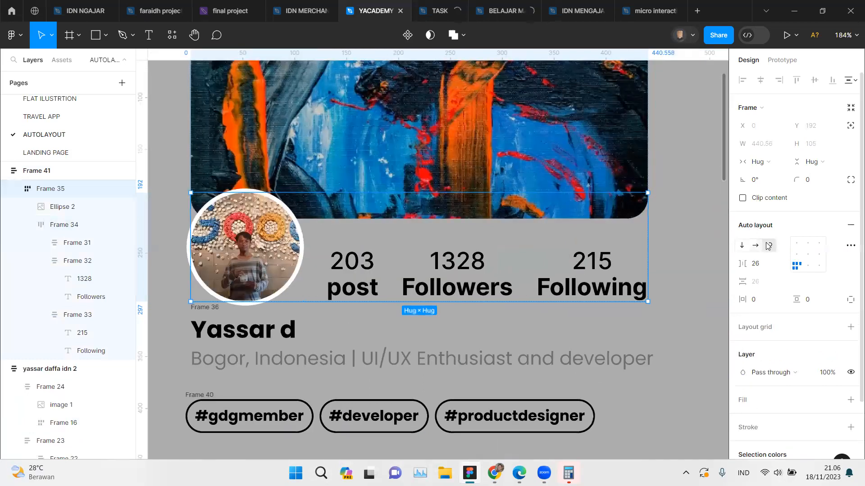
# Step: Set the horizontal resizing of the new card's avatar-and-stats row to fill container
pyautogui.click(757, 163)
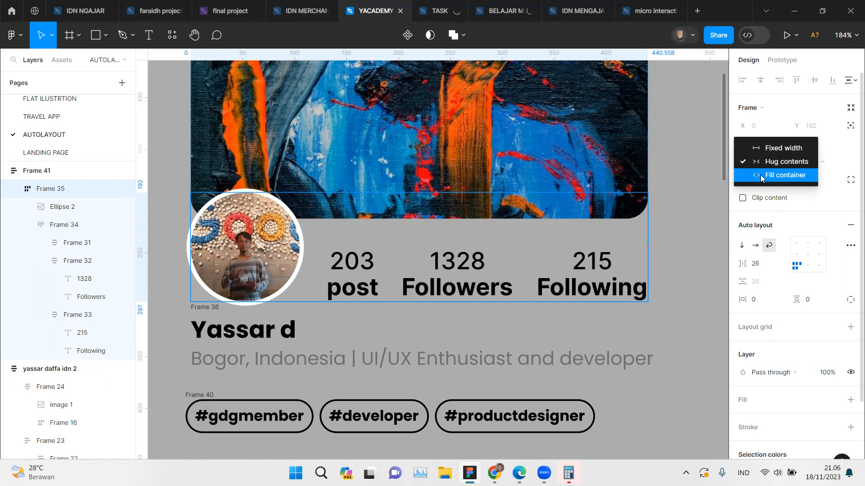
pyautogui.click(770, 104)
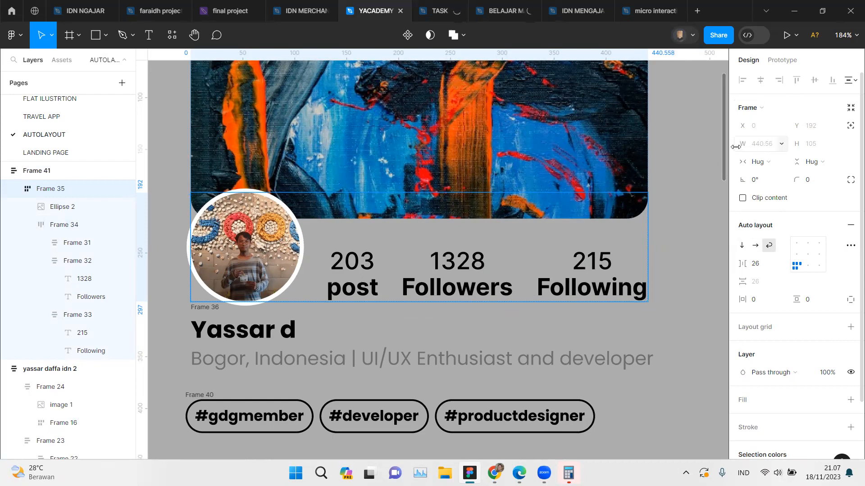
pyautogui.click(758, 162)
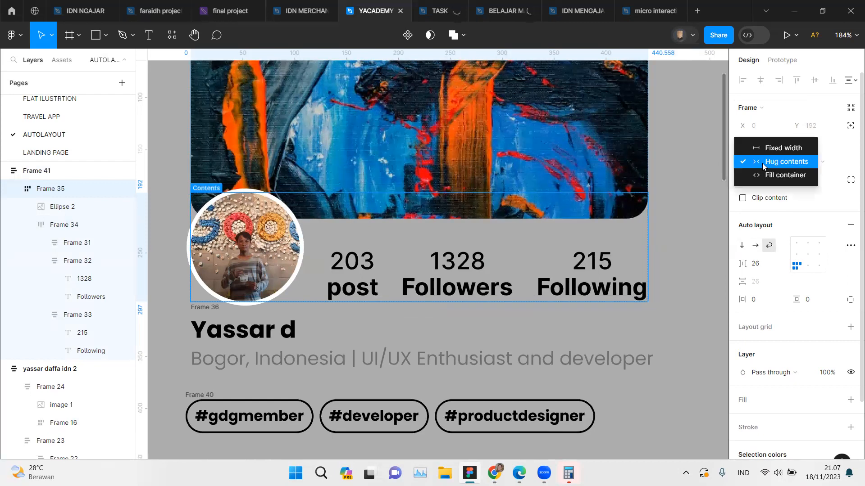
pyautogui.click(767, 176)
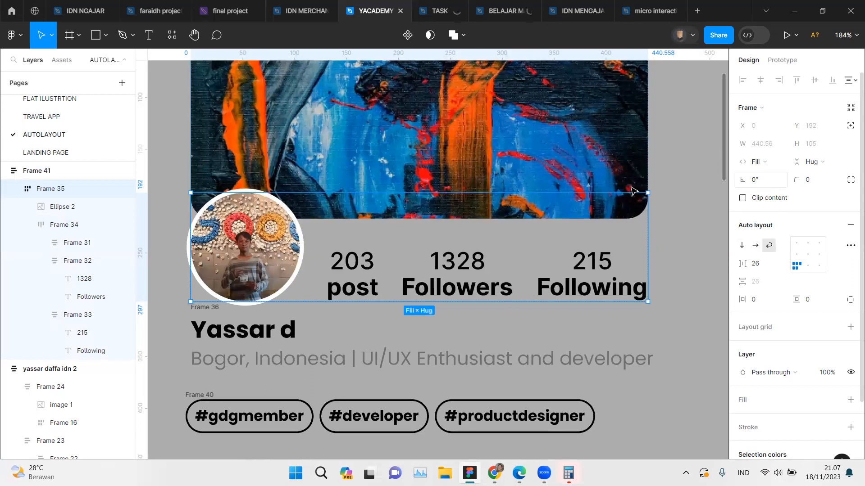
# Step: Narrow the new card's cover-and-stats frame to a width of 382 to test how the stats wrap
pyautogui.scroll(-2, 614, 191)
pyautogui.scroll(-3, 601, 186)
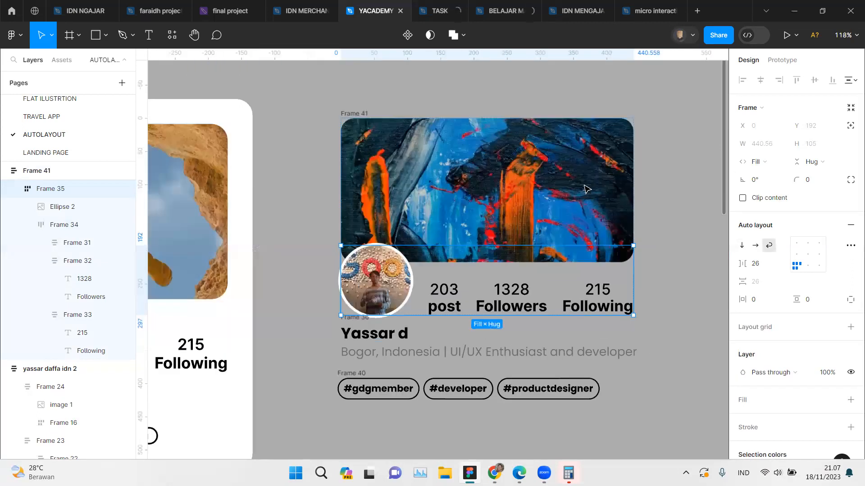
pyautogui.click(595, 187)
pyautogui.click(361, 114)
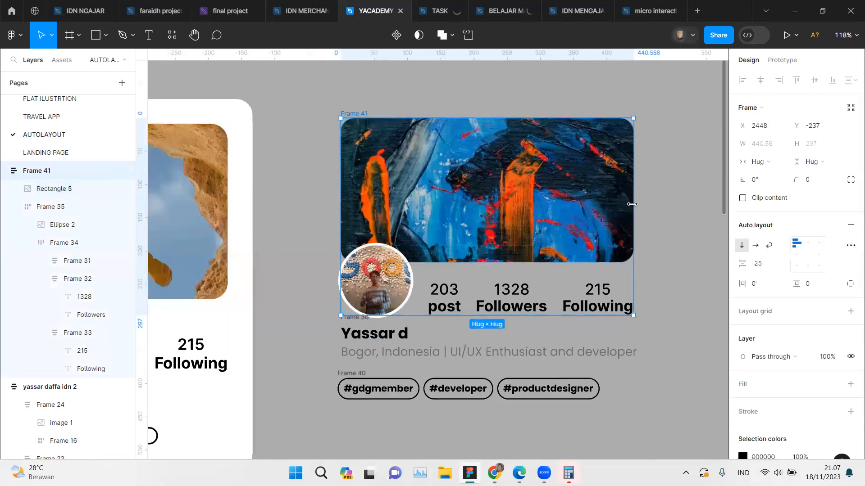
pyautogui.moveTo(623, 203); pyautogui.dragTo(593, 206)
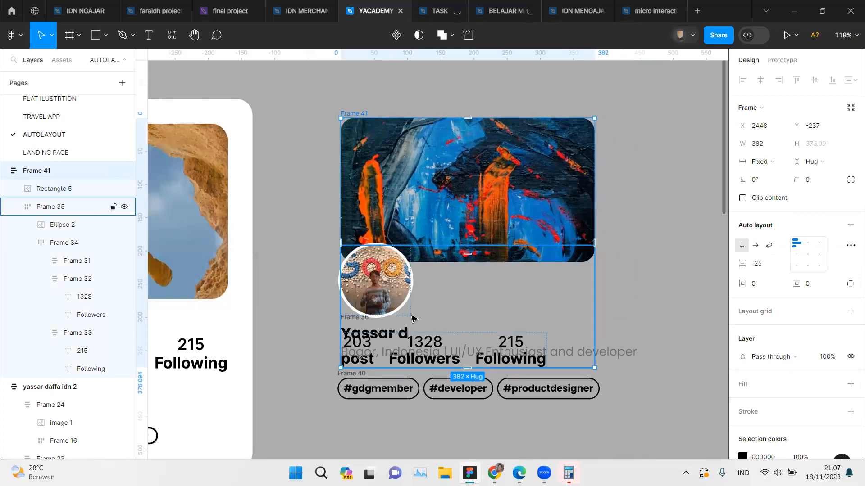
# Step: Set the cover-and-stats frame's alignment to top center in a vertical layout and widen the frame to 410
pyautogui.click(808, 248)
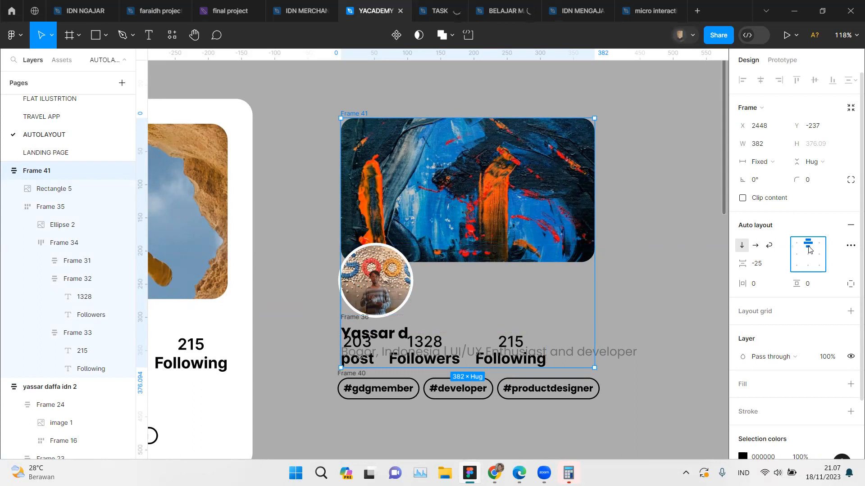
pyautogui.click(767, 249)
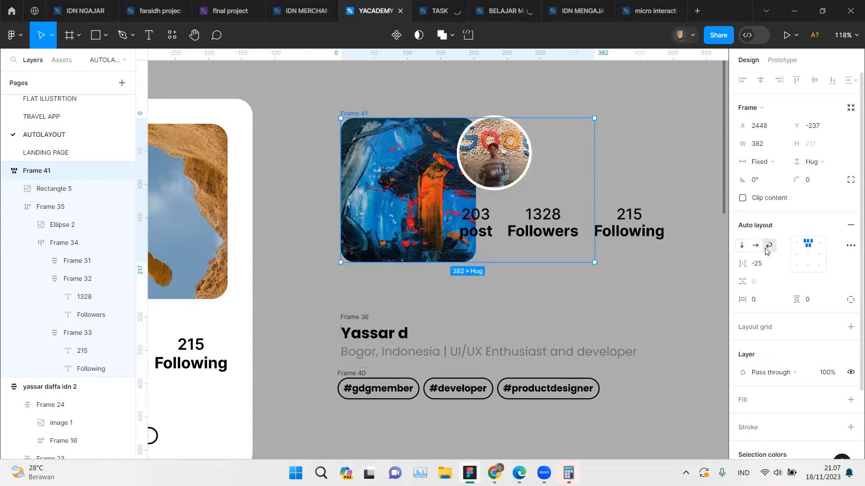
pyautogui.click(741, 245)
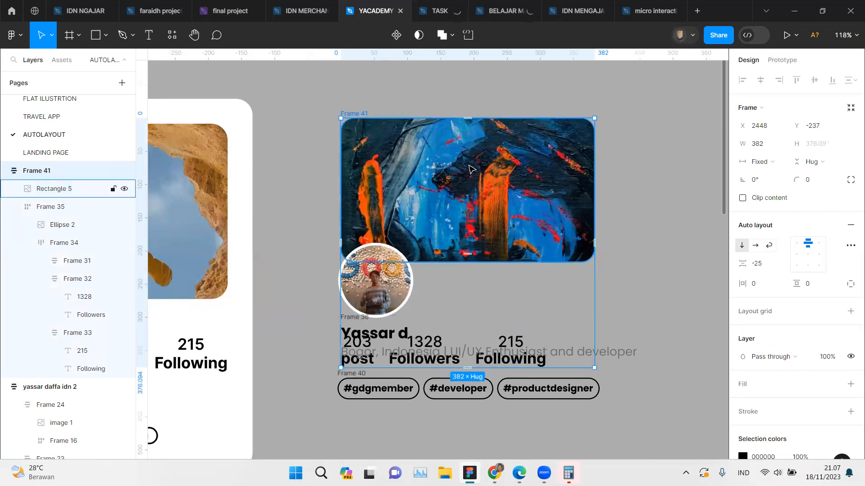
pyautogui.moveTo(621, 216)
pyautogui.mouseDown()
pyautogui.moveTo(641, 217)
pyautogui.moveTo(612, 217)
pyautogui.mouseUp()
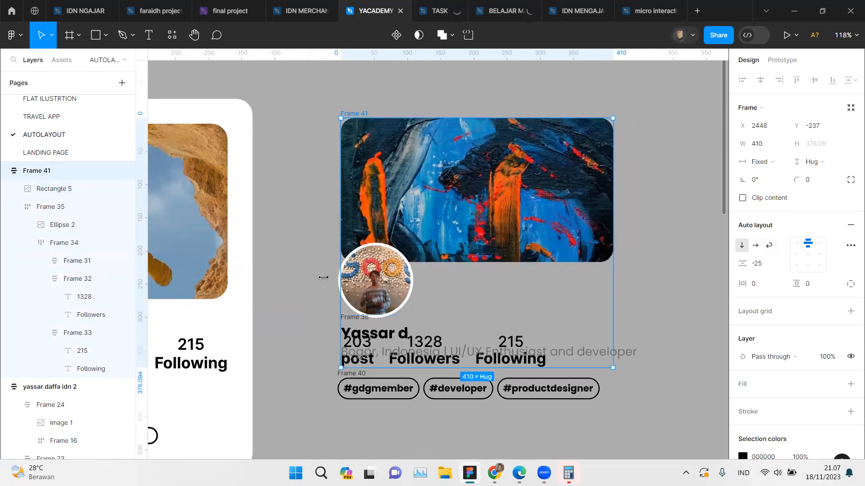
# Step: Align the new card's avatar-and-stats row to left center, matching the reference card's row
pyautogui.hscroll(-7, 322, 276)
pyautogui.doubleClick(295, 327)
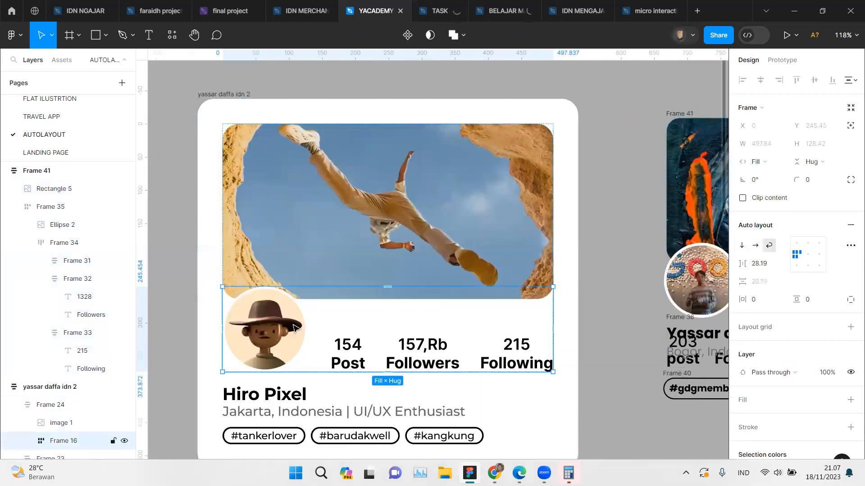
pyautogui.hscroll(6, 510, 233)
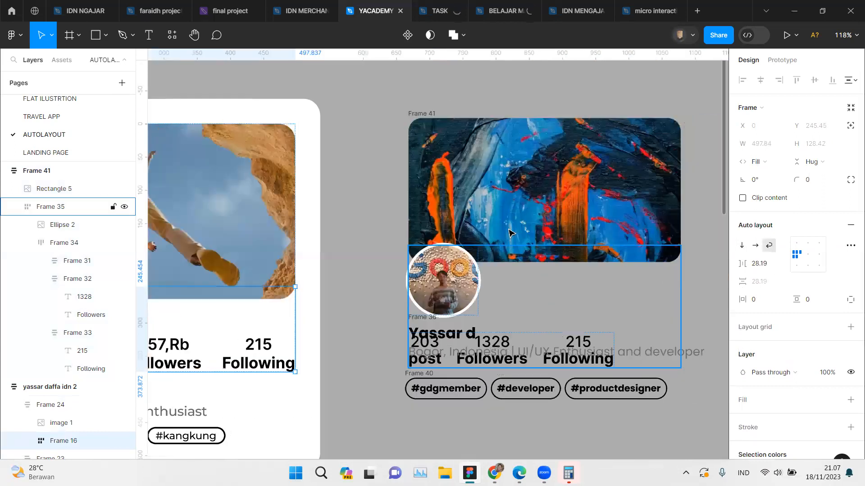
pyautogui.click(413, 122)
pyautogui.click(421, 113)
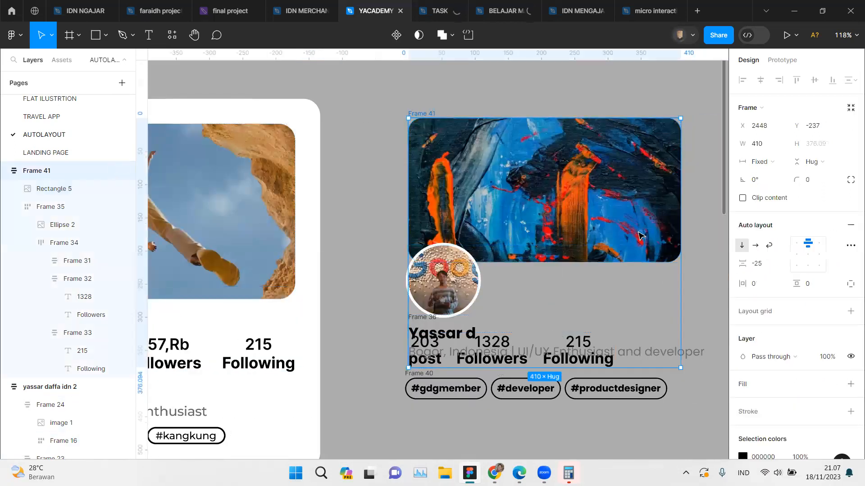
pyautogui.click(604, 280)
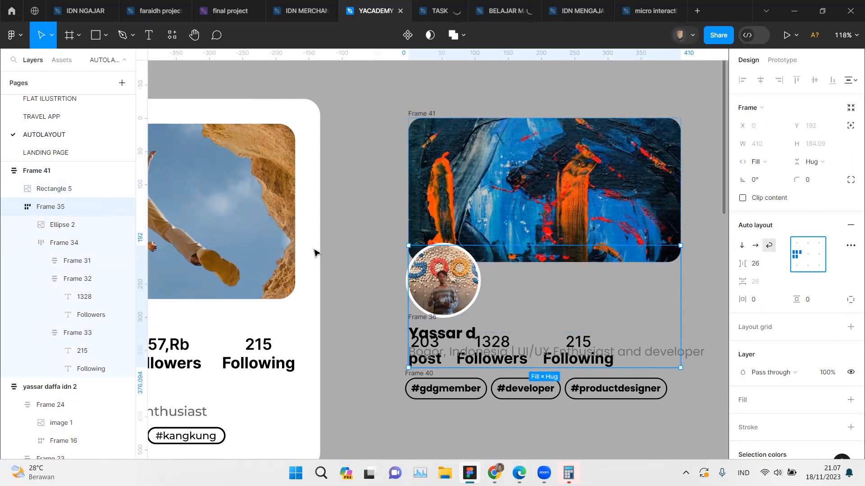
# Step: Compare how the avatar and stats are arranged in the reference card and in the new card
pyautogui.hscroll(-4, 256, 346)
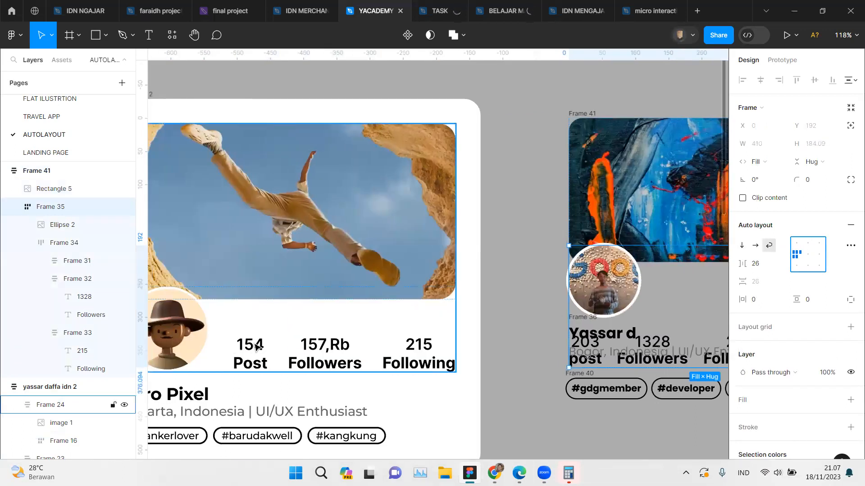
pyautogui.keyDown('shift'); pyautogui.click(266, 347); pyautogui.keyUp('shift')
pyautogui.scroll(-5, 289, 349)
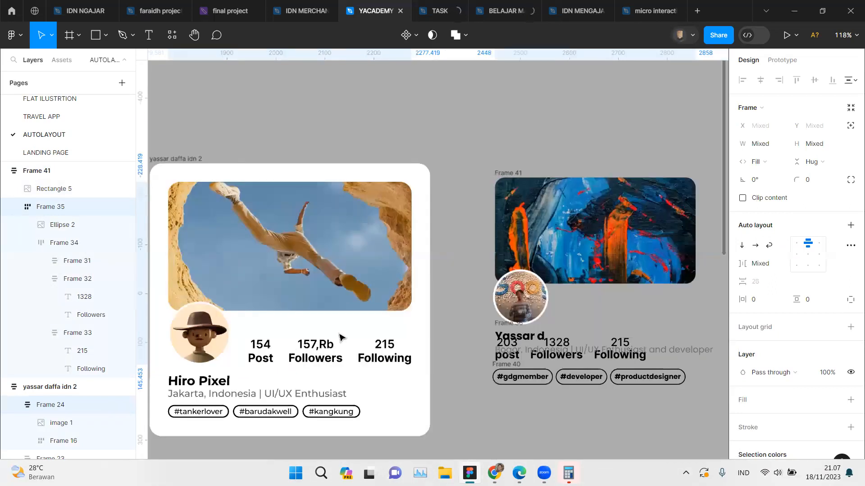
pyautogui.scroll(5, 462, 342)
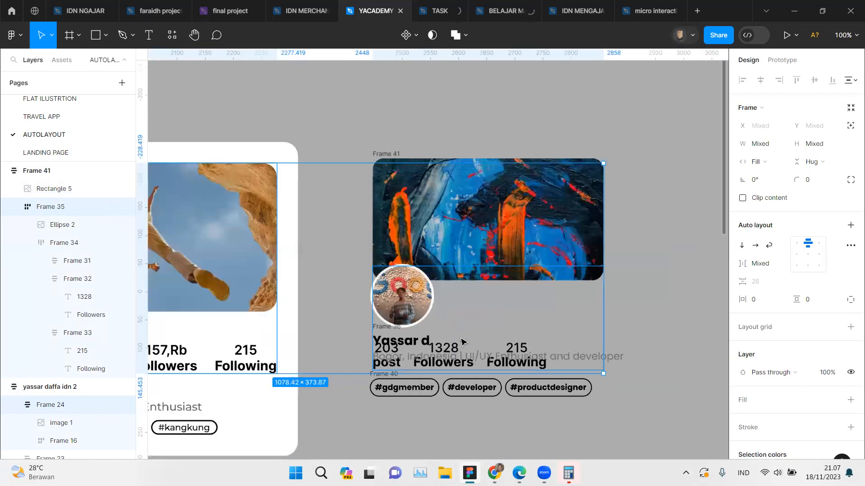
pyautogui.click(710, 274)
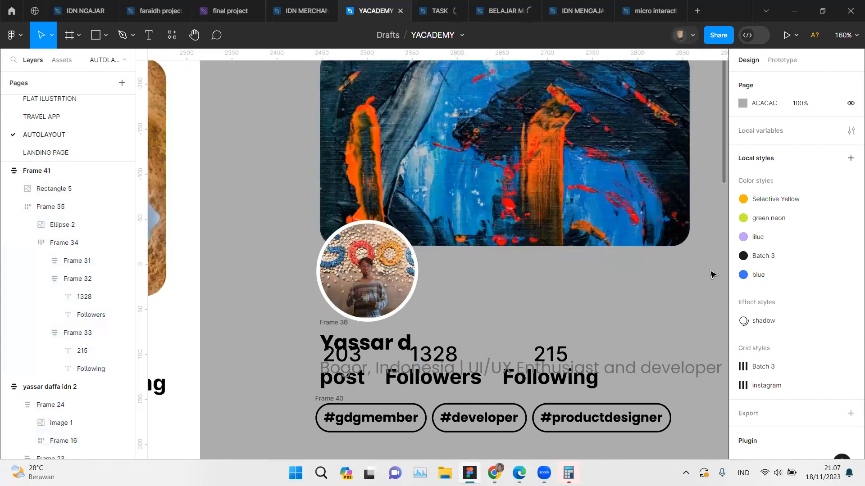
pyautogui.hotkey('ctrl', 'z')
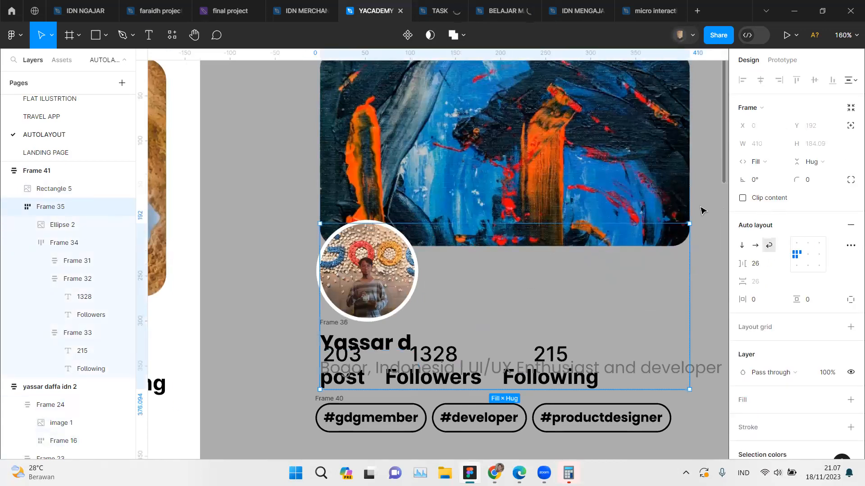
# Step: Widen the new card's cover-and-stats frame to 450 so the stats fit beside the avatar
pyautogui.scroll(-3, 701, 211)
pyautogui.click(691, 180)
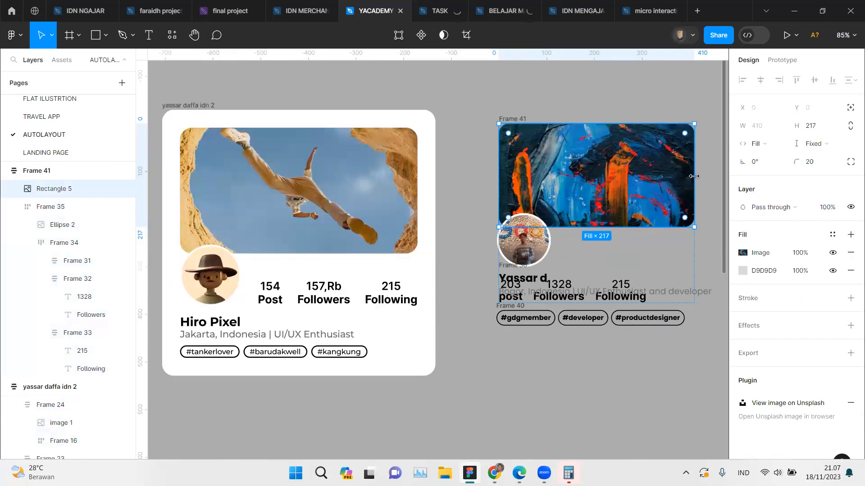
pyautogui.click(515, 117)
pyautogui.scroll(5, 518, 120)
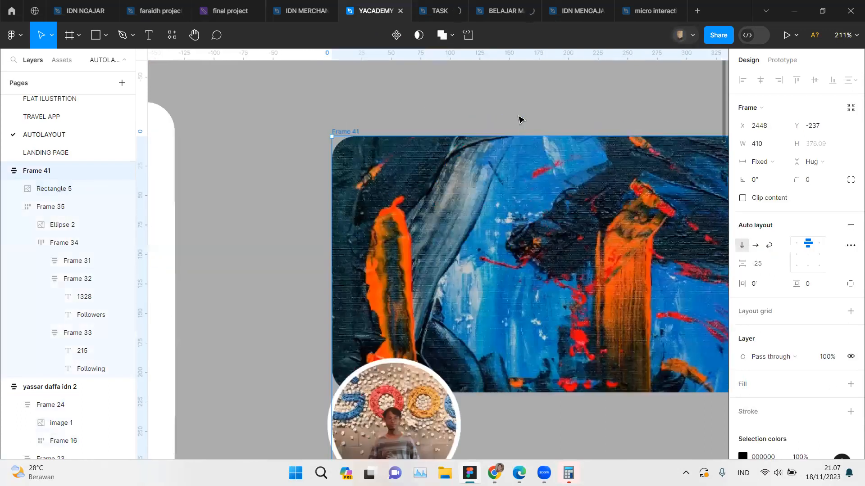
pyautogui.hotkey('shift', '2')
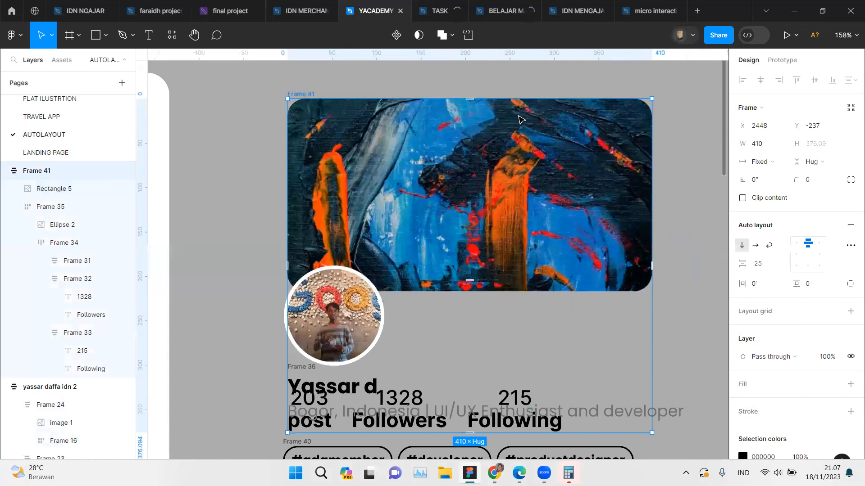
pyautogui.scroll(-3, 518, 118)
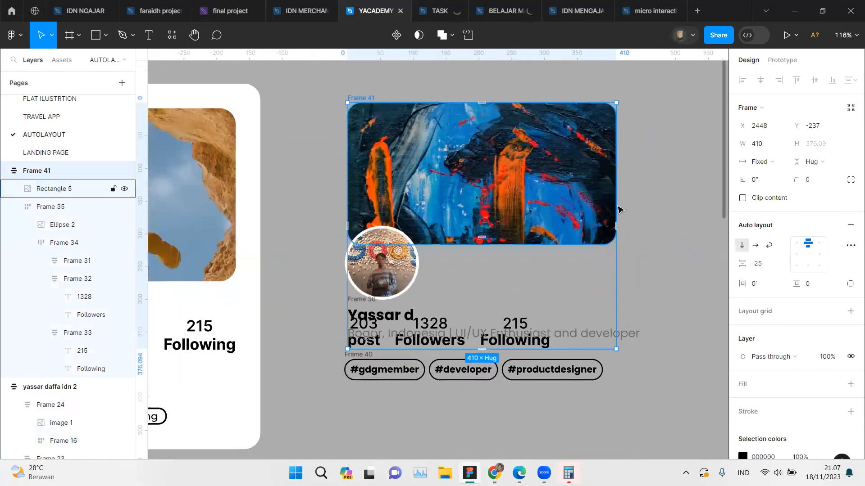
pyautogui.moveTo(616, 219); pyautogui.dragTo(642, 219)
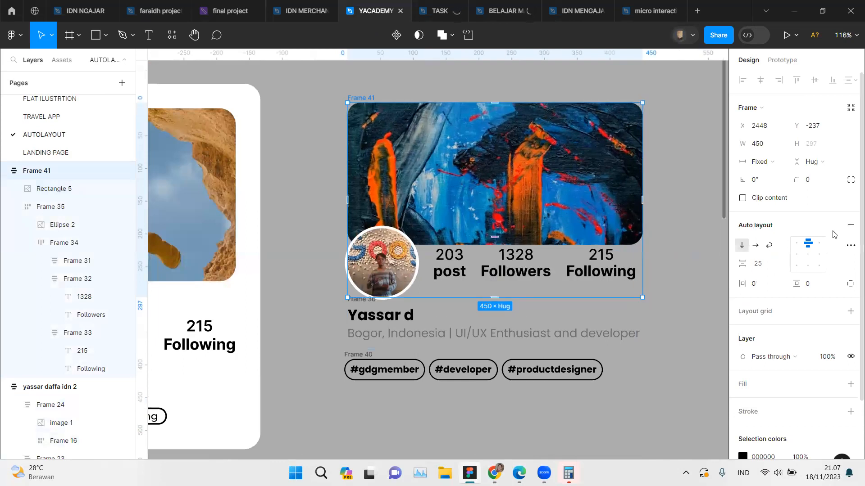
# Step: Compare the resizing, alignment and gap settings of the new card's avatar-and-stats row with those of the reference row
pyautogui.click(591, 255)
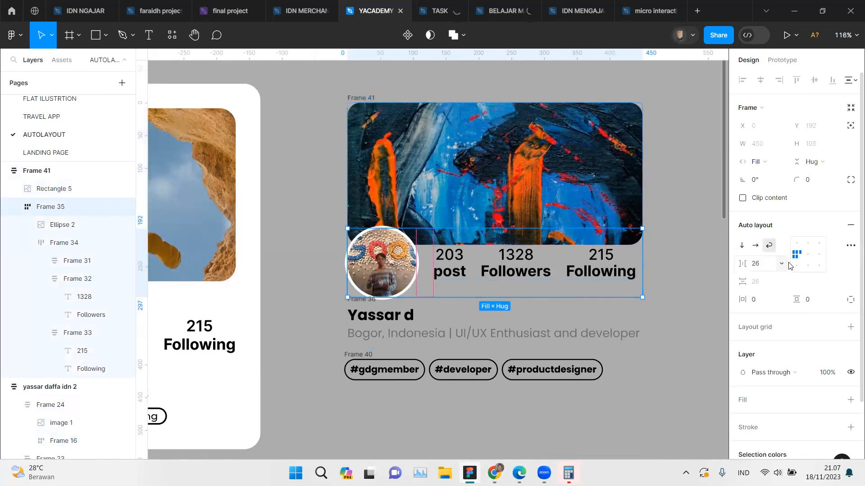
pyautogui.hscroll(-5, 235, 320)
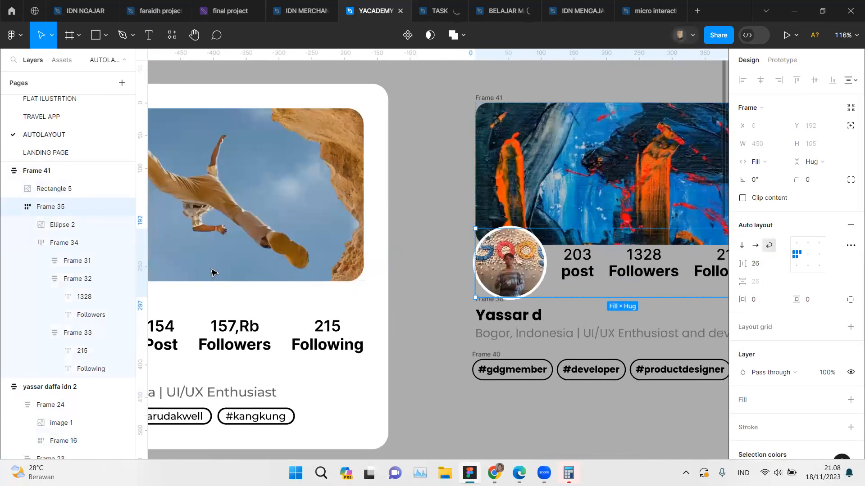
pyautogui.click(216, 329)
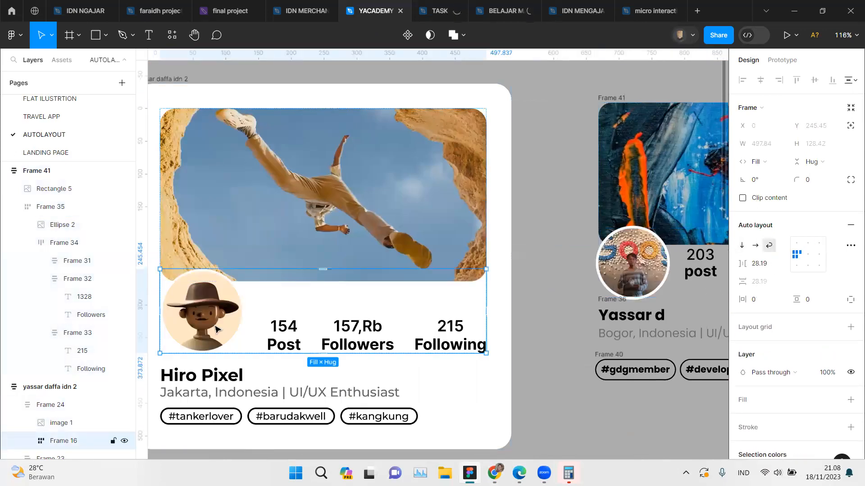
pyautogui.hscroll(-2, 216, 330)
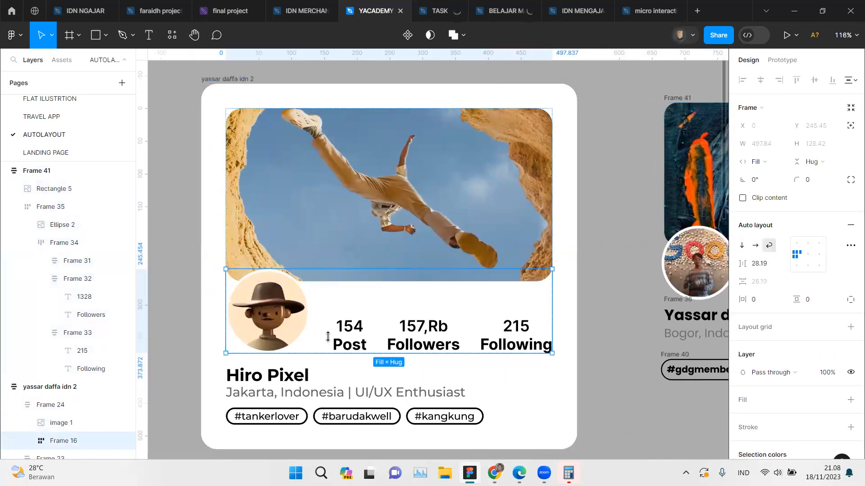
pyautogui.hscroll(5, 452, 276)
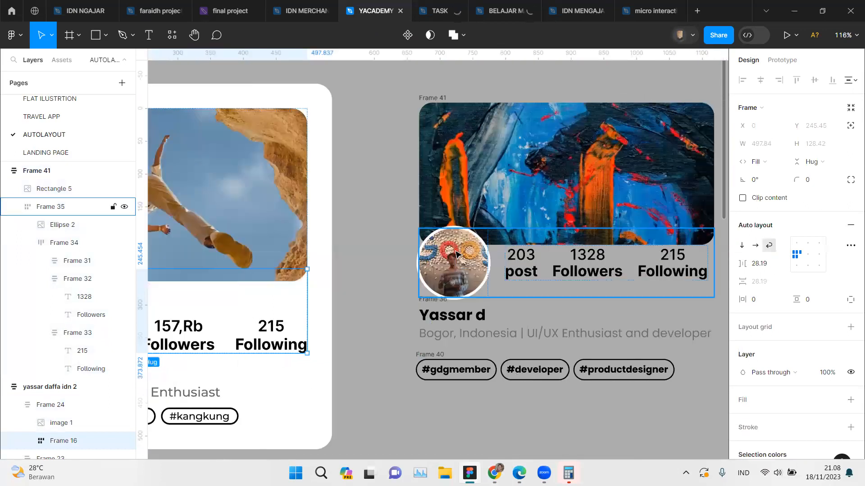
pyautogui.click(462, 247)
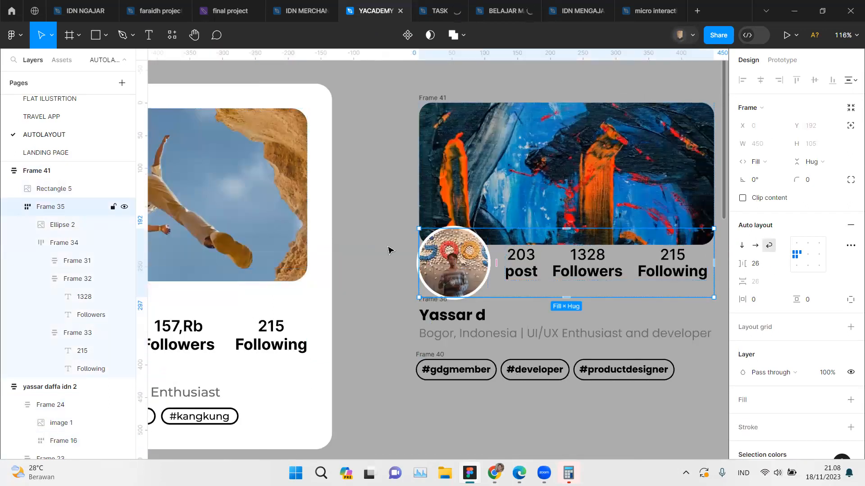
pyautogui.click(263, 301)
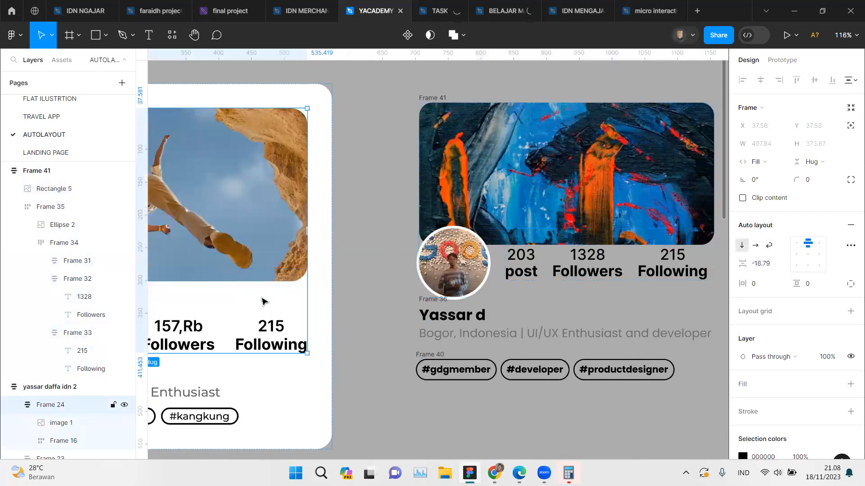
pyautogui.hscroll(-4, 258, 310)
pyautogui.click(252, 324)
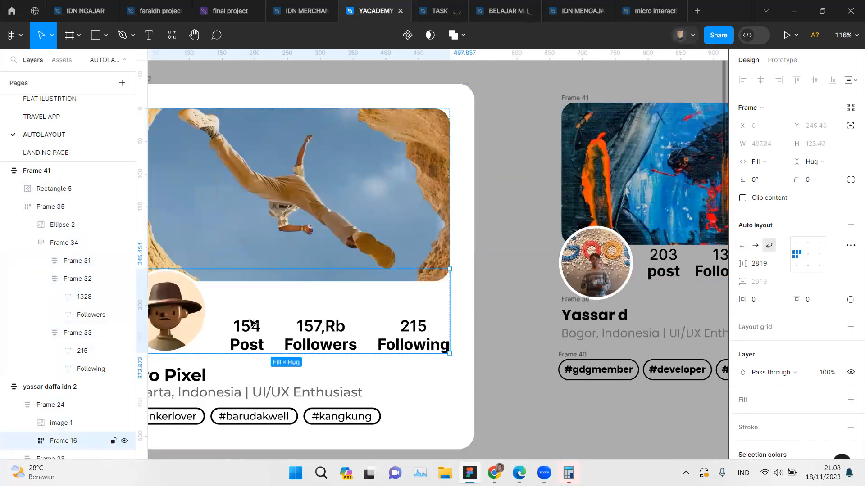
pyautogui.click(630, 270)
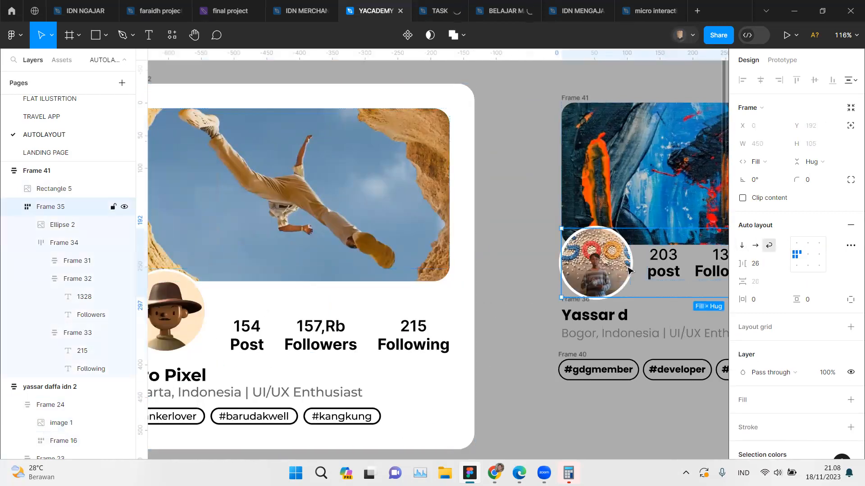
pyautogui.hscroll(3, 630, 270)
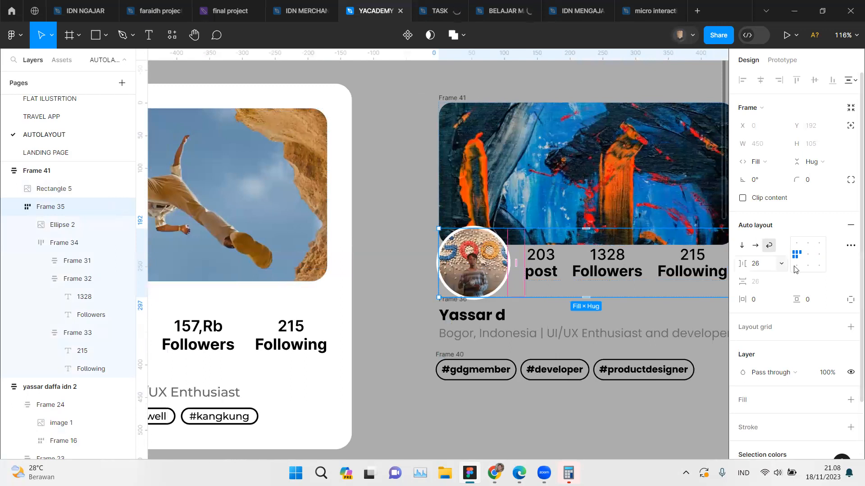
# Step: Combine the new card's name-and-bio frame and hashtag row into one vertical auto layout frame
pyautogui.click(795, 268)
pyautogui.click(417, 272)
pyautogui.scroll(-2, 428, 271)
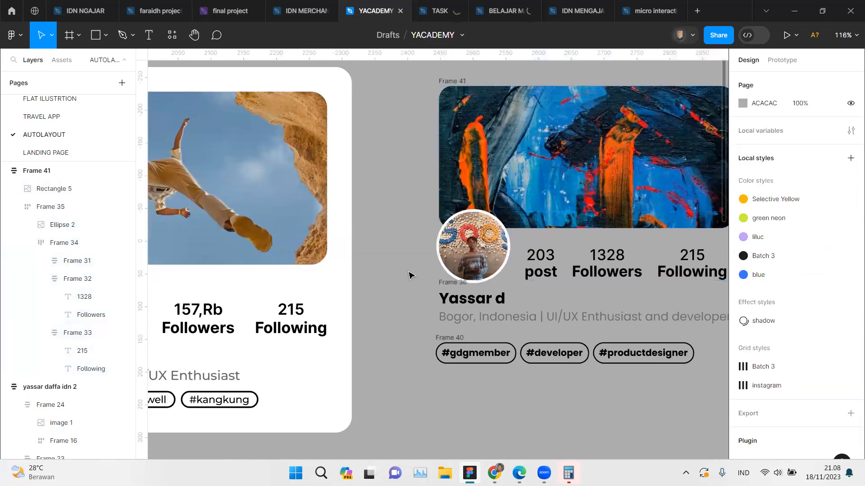
pyautogui.click(445, 269)
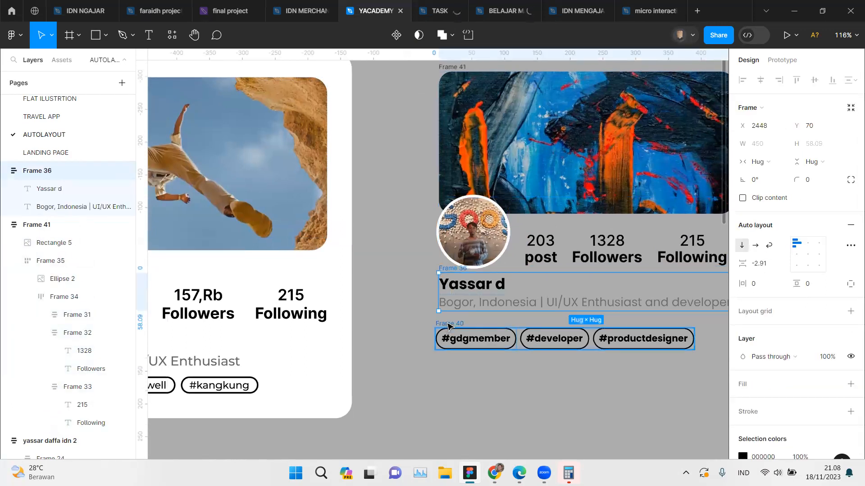
pyautogui.keyDown('shift'); pyautogui.click(449, 325); pyautogui.keyUp('shift')
pyautogui.hotkey('shift', 'a')
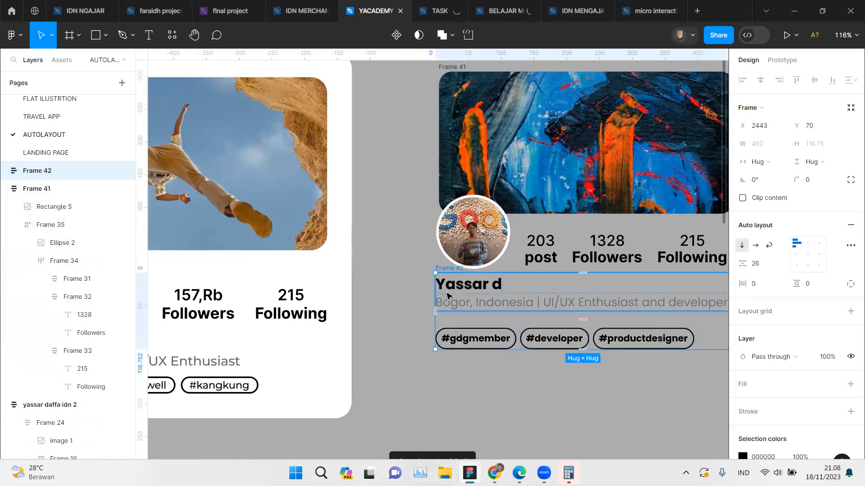
# Step: Set the gap between the name-and-bio text and the hashtags to 17 and move their frame down to Y 73
pyautogui.hscroll(3, 716, 311)
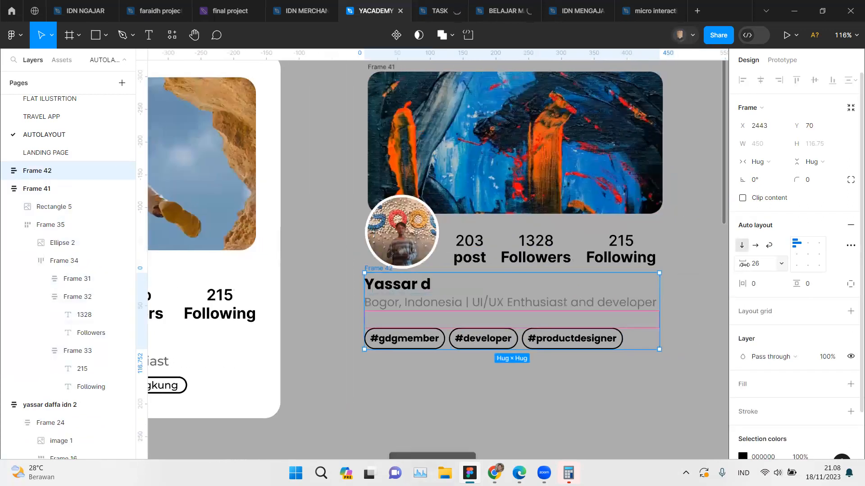
pyautogui.moveTo(745, 265); pyautogui.dragTo(737, 265)
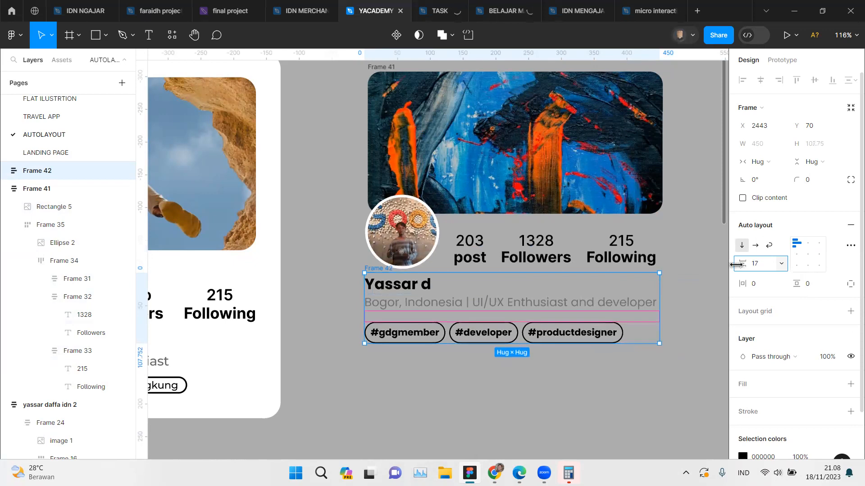
pyautogui.click(477, 403)
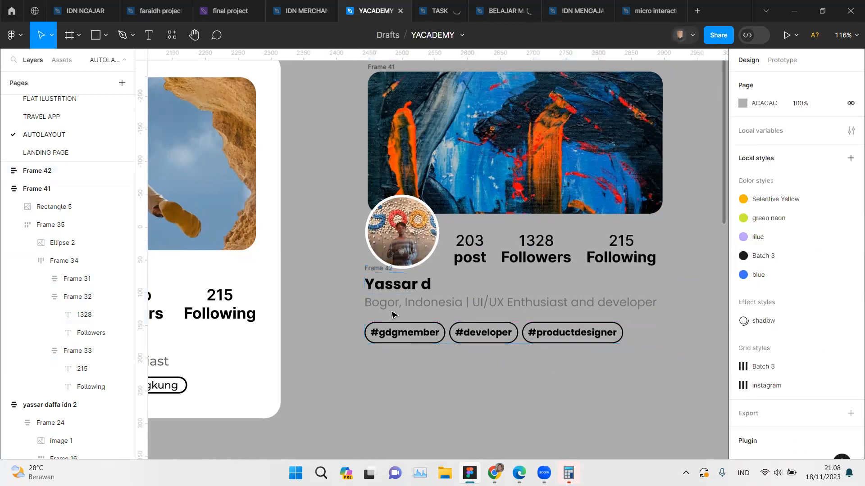
pyautogui.click(376, 271)
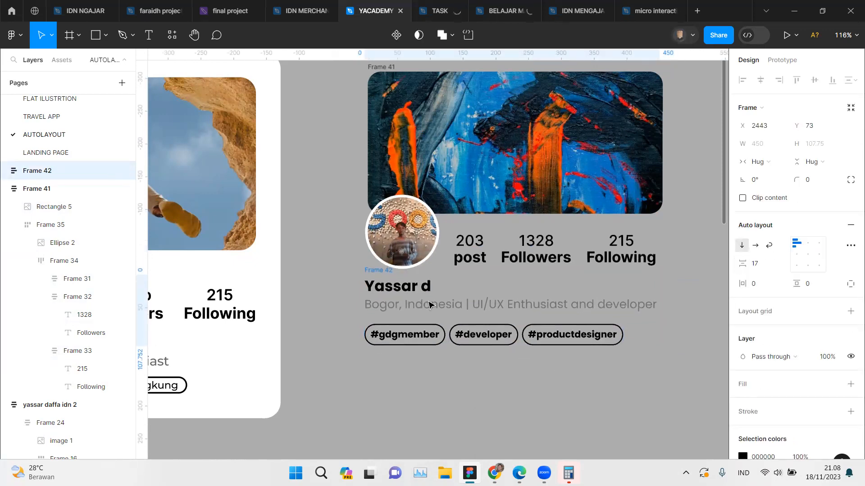
# Step: Set the new card's name-and-bio frame to fill its container's width
pyautogui.hscroll(1, 643, 300)
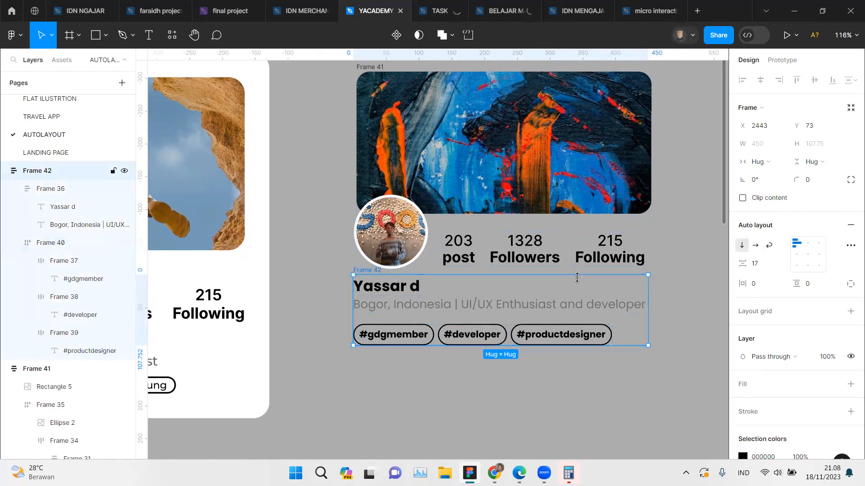
pyautogui.moveTo(647, 295); pyautogui.dragTo(545, 300)
pyautogui.hotkey('ctrl', 'z')
pyautogui.click(606, 309)
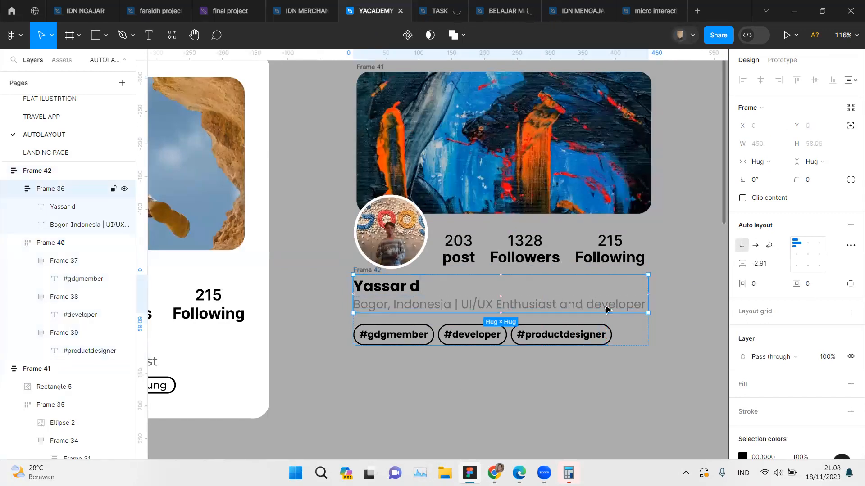
pyautogui.click(771, 163)
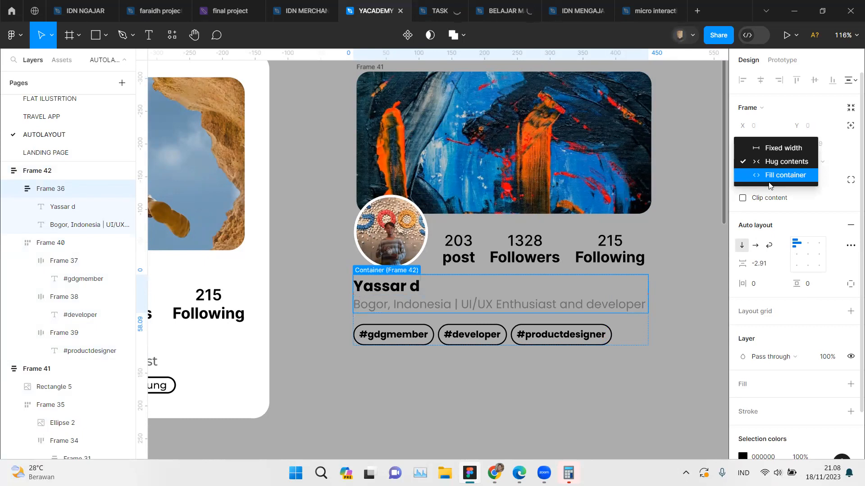
pyautogui.click(784, 175)
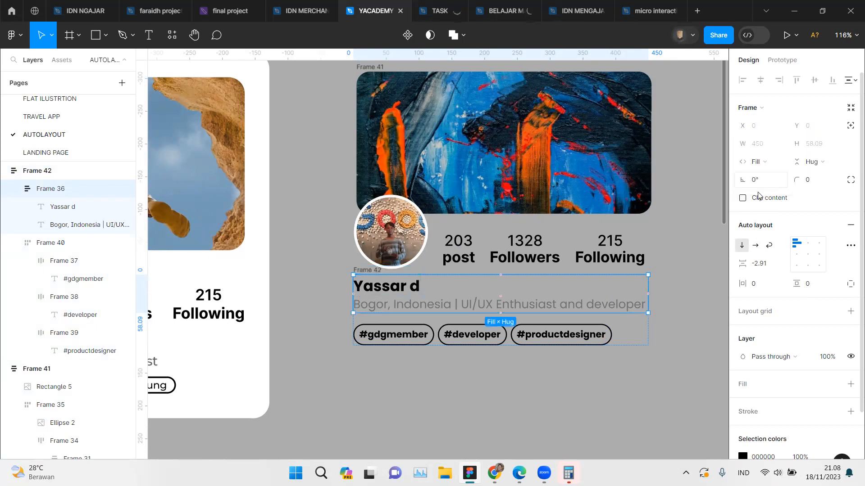
# Step: Set the new card's hashtag row to fill its container's width
pyautogui.click(376, 272)
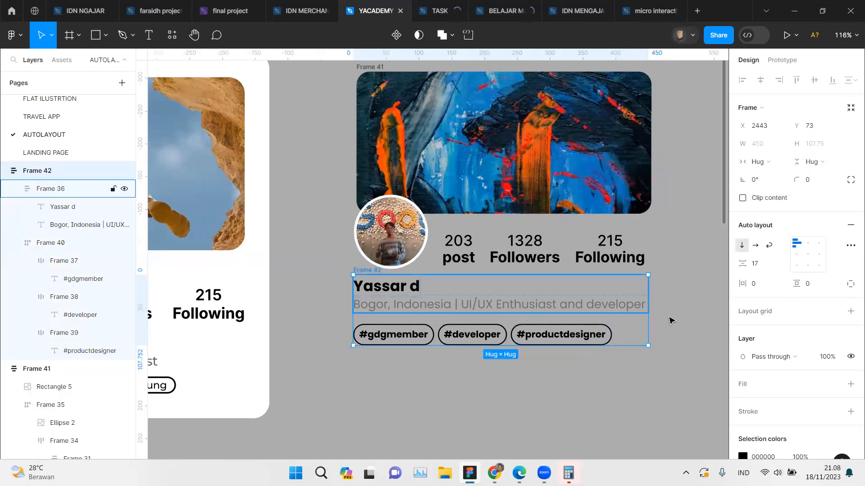
pyautogui.click(562, 334)
pyautogui.click(765, 162)
pyautogui.click(771, 176)
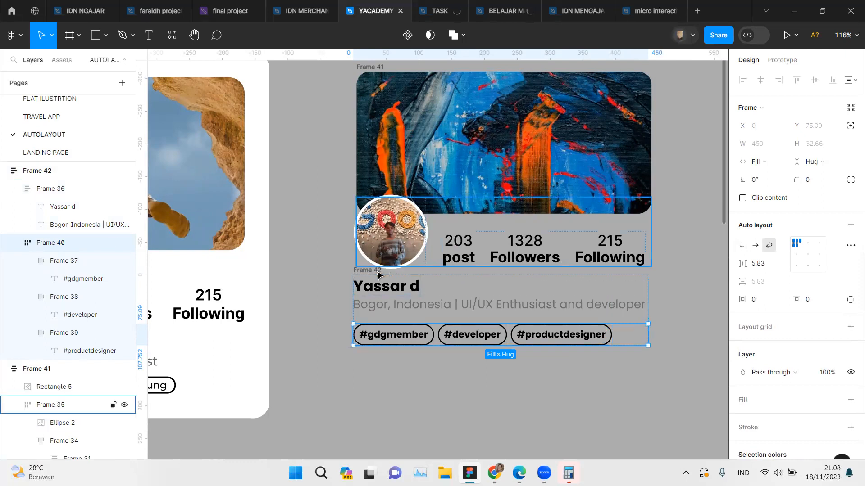
# Step: Examine the width resizing options of the new card's bio-and-hashtags frame and of the name-and-bio frame inside it
pyautogui.click(37, 170)
pyautogui.click(760, 162)
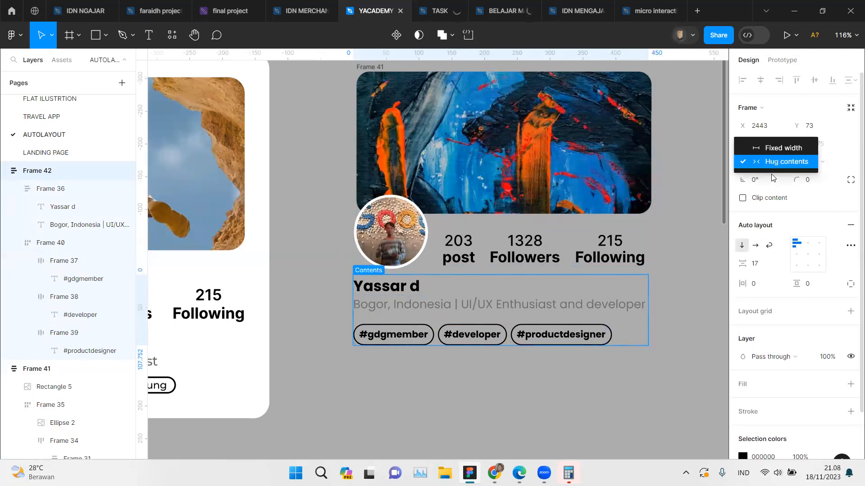
pyautogui.click(385, 294)
pyautogui.click(385, 294)
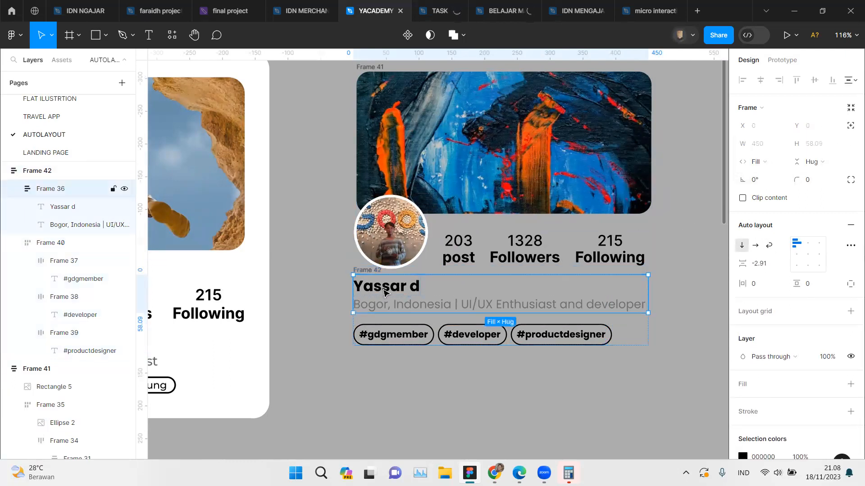
pyautogui.click(776, 166)
pyautogui.click(775, 163)
pyautogui.click(364, 270)
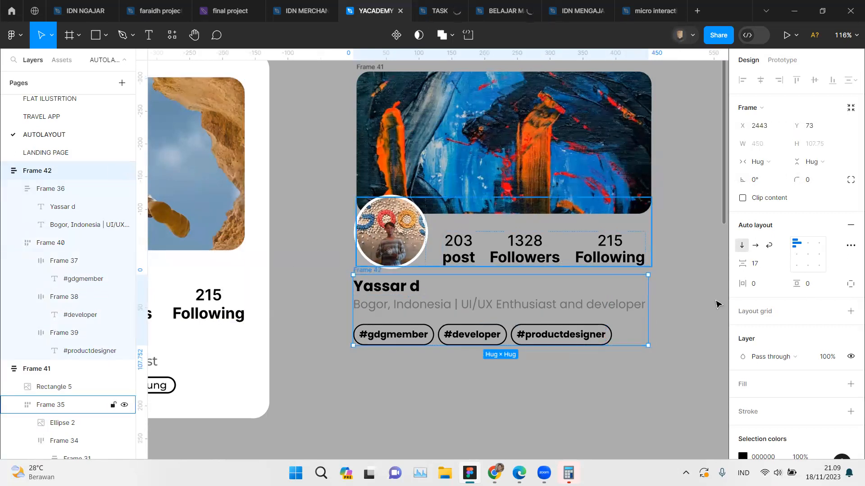
pyautogui.moveTo(620, 300); pyautogui.dragTo(648, 306)
# Step: Inspect the width resizing of the reference card's name-and-bio frame and of its name and bio texts
pyautogui.click(608, 307)
pyautogui.hscroll(-10, 608, 308)
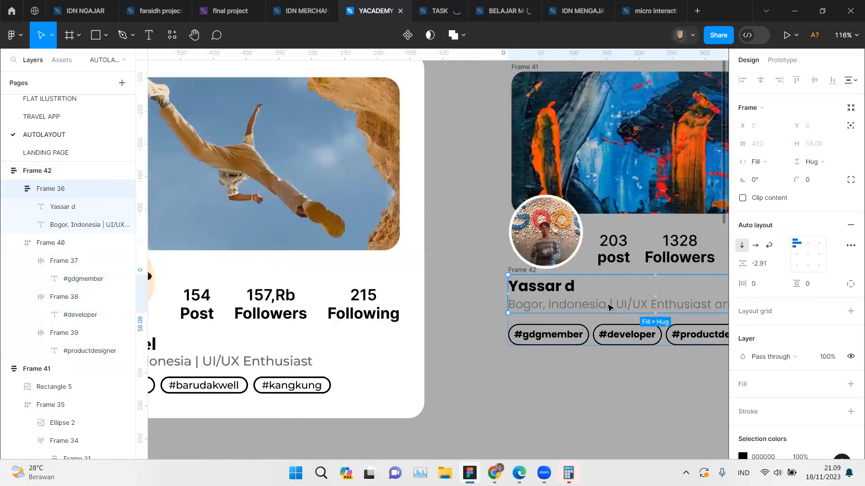
pyautogui.click(360, 359)
pyautogui.click(361, 359)
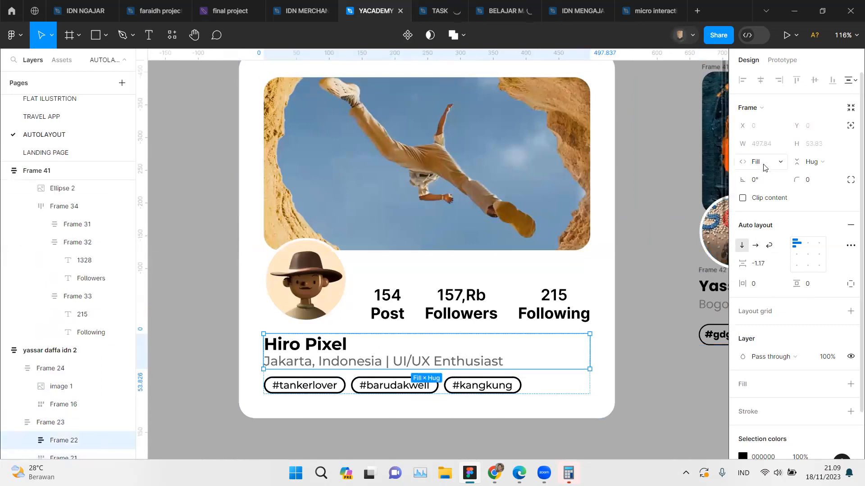
pyautogui.doubleClick(341, 356)
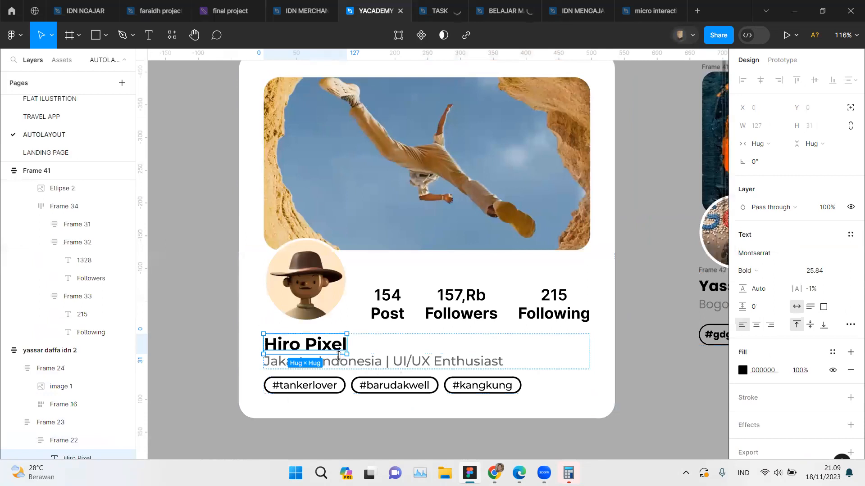
pyautogui.click(407, 361)
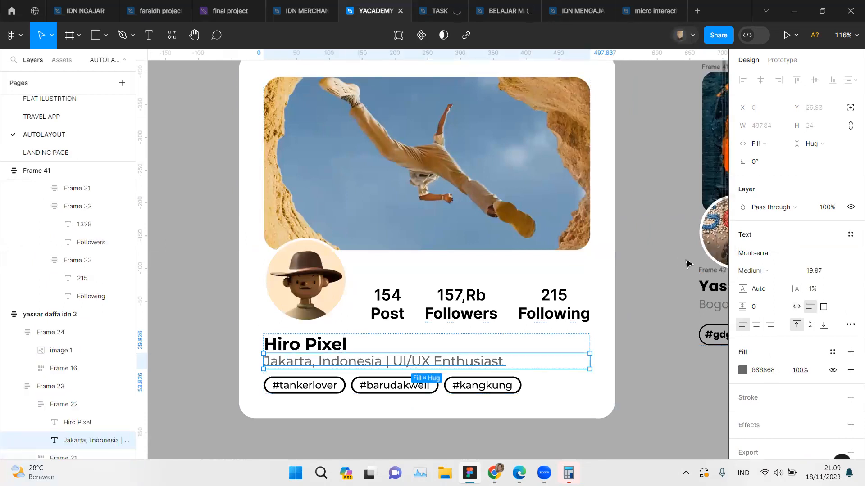
pyautogui.hscroll(6, 513, 368)
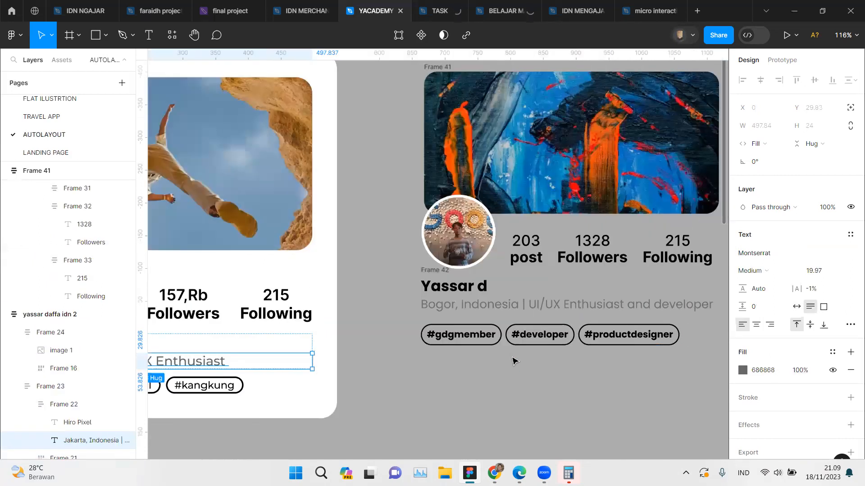
# Step: Set the new card's bio text to fill its container's width
pyautogui.hscroll(2, 495, 318)
pyautogui.click(495, 309)
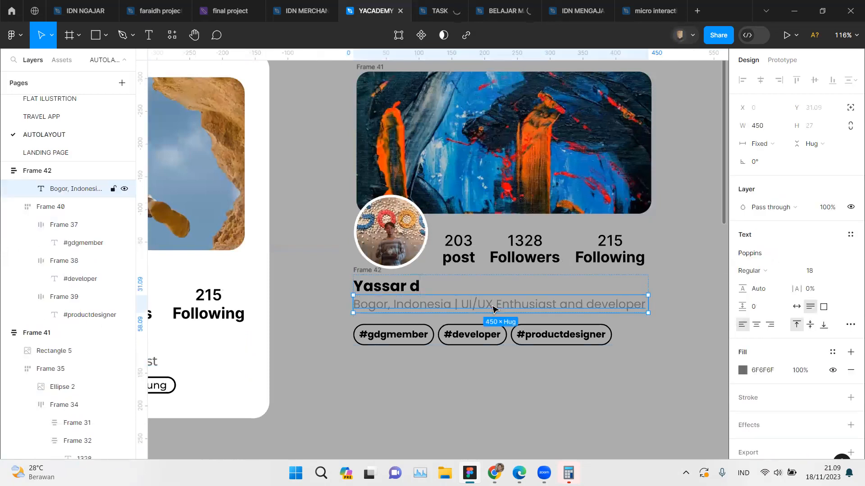
pyautogui.click(768, 144)
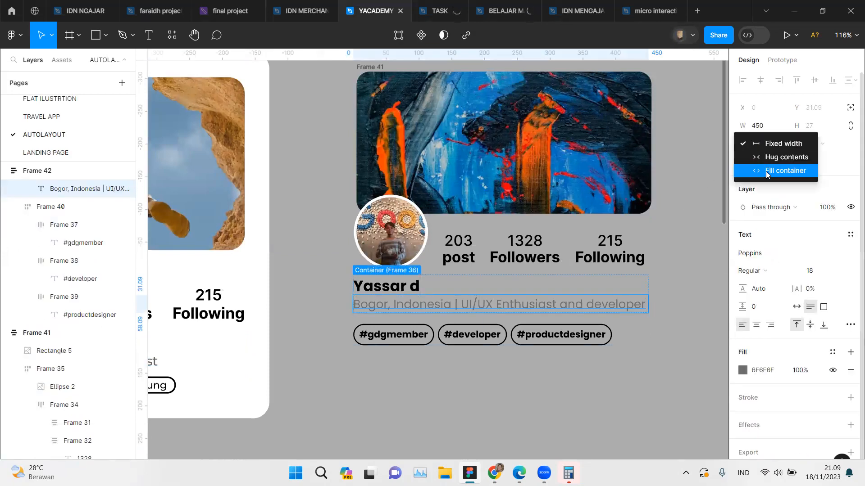
pyautogui.click(767, 172)
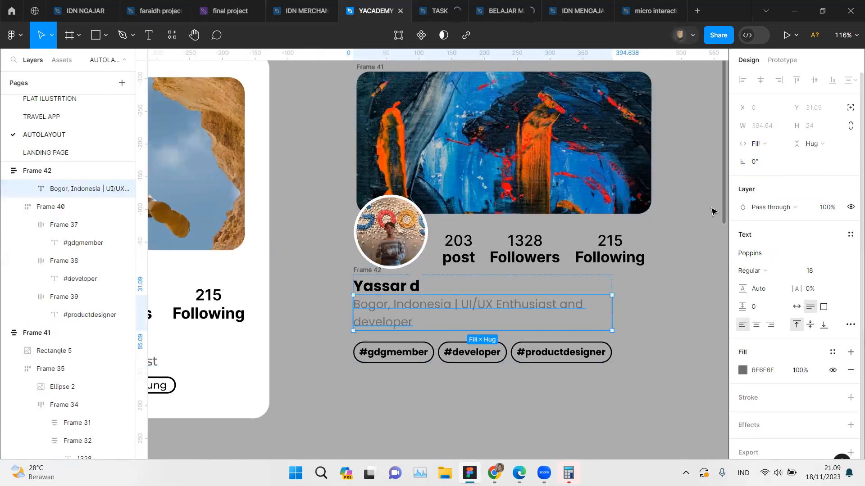
# Step: Widen the new card's bio-and-hashtags frame to 455 so the bio fits on one line
pyautogui.click(624, 286)
pyautogui.click(558, 311)
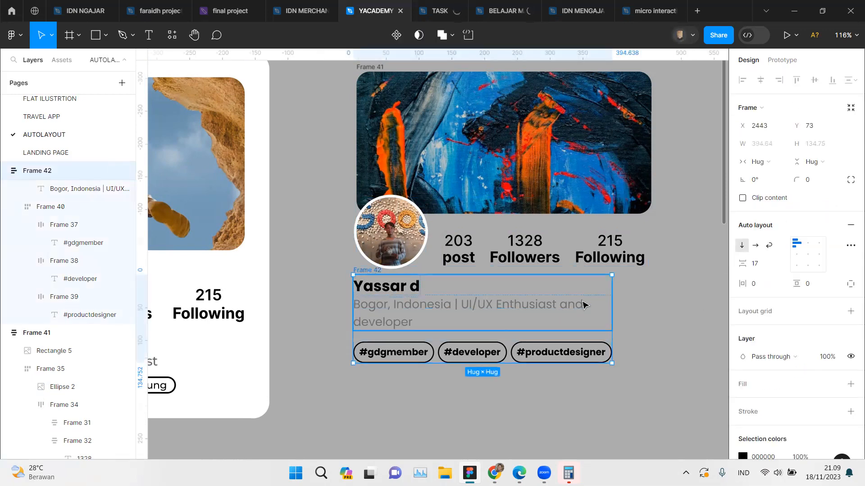
pyautogui.moveTo(612, 301); pyautogui.dragTo(651, 299)
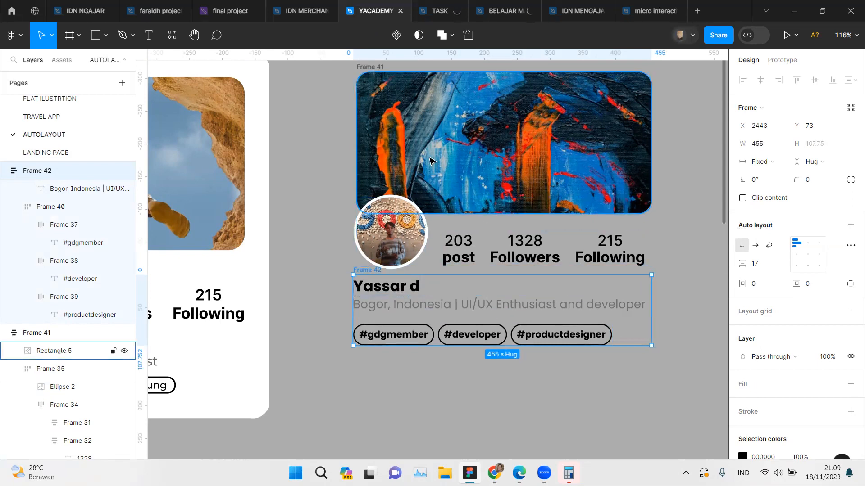
# Step: Combine the cover-and-stats frame and the bio-and-hashtags frame into one vertical auto layout, aligned top left
pyautogui.scroll(1, 432, 162)
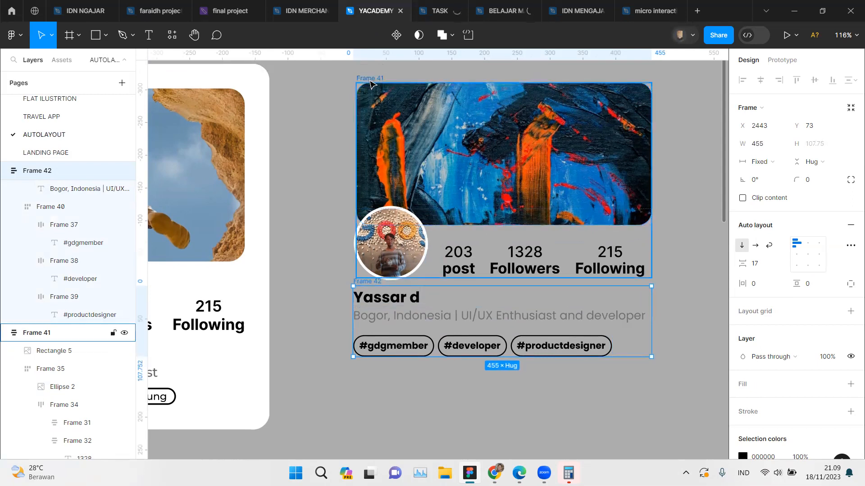
pyautogui.click(369, 78)
pyautogui.keyDown('shift'); pyautogui.click(373, 289); pyautogui.keyUp('shift')
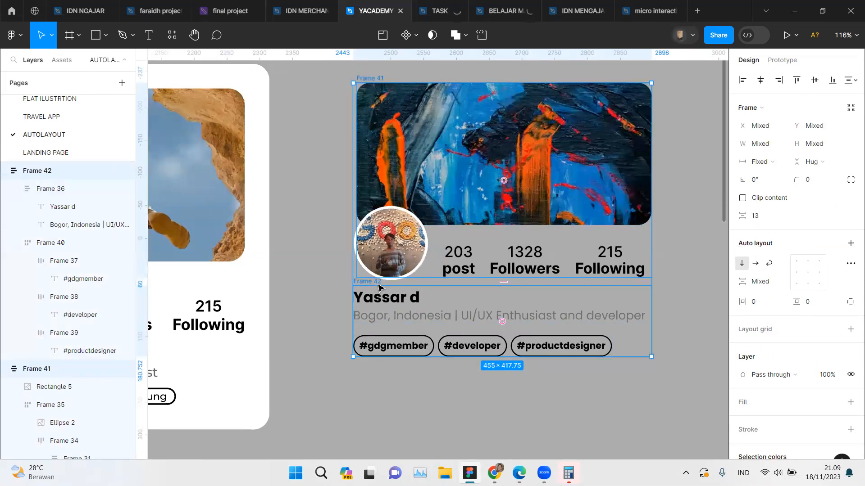
pyautogui.hotkey('shift', 'a')
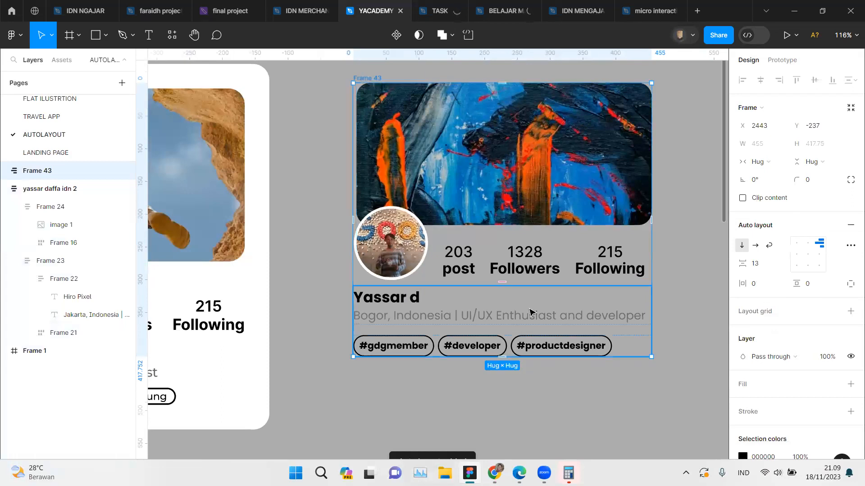
pyautogui.click(808, 253)
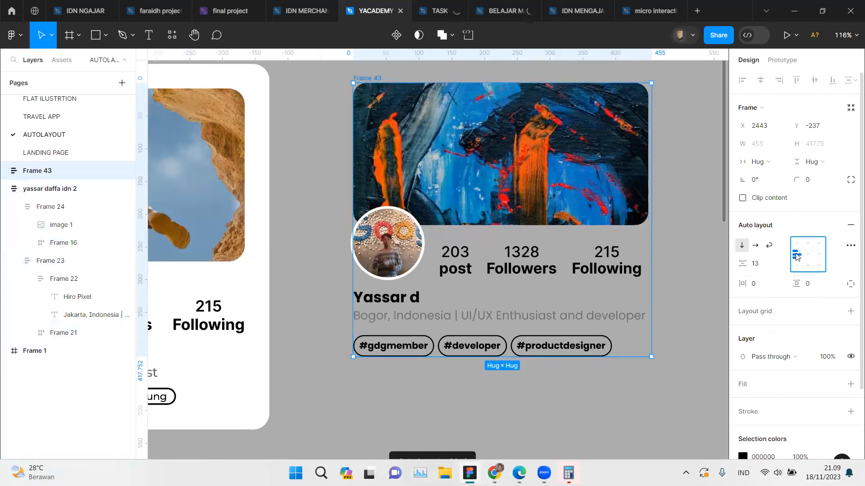
pyautogui.click(808, 250)
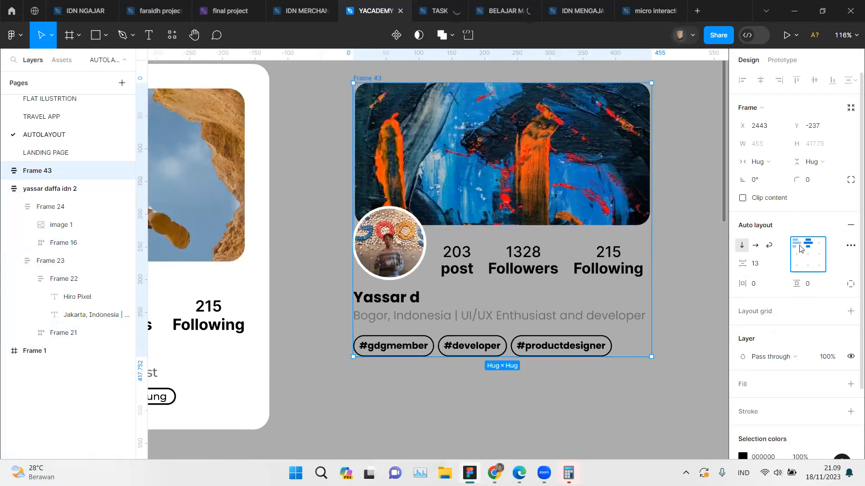
pyautogui.click(793, 248)
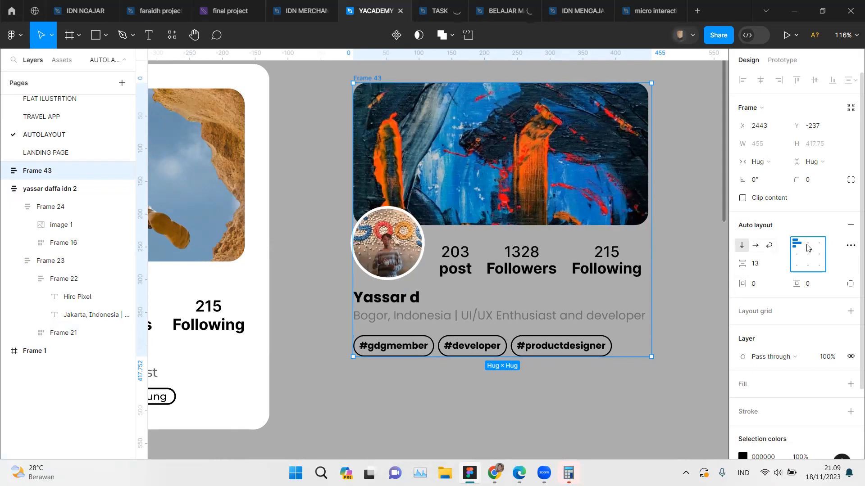
# Step: Widen the cover-and-stats frame to the card's full 455 width and select the whole new card frame
pyautogui.click(569, 152)
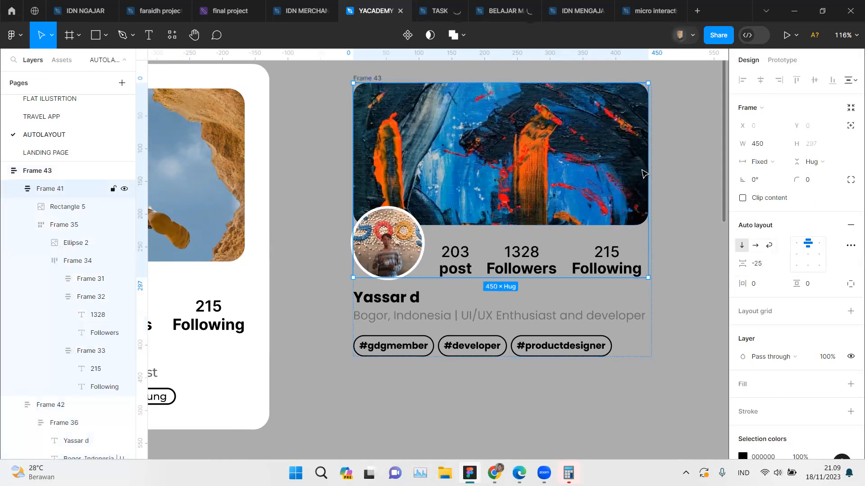
pyautogui.moveTo(649, 179); pyautogui.dragTo(662, 180)
pyautogui.click(666, 186)
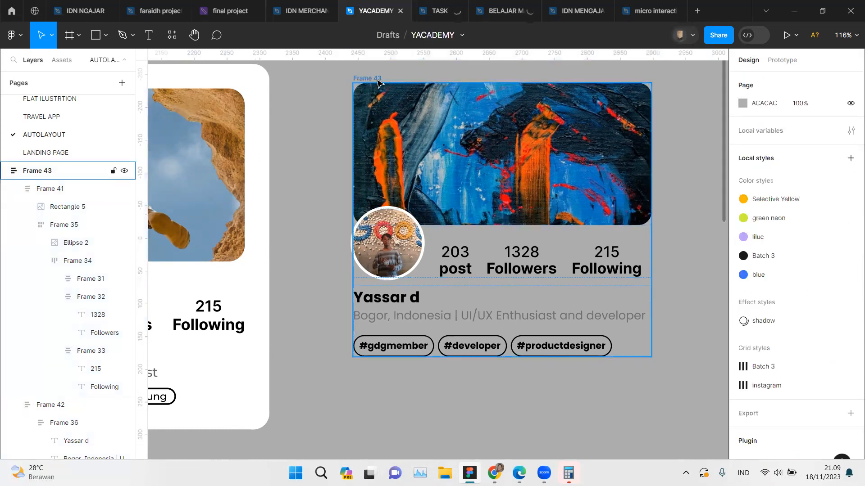
pyautogui.click(528, 249)
pyautogui.scroll(-2, 528, 249)
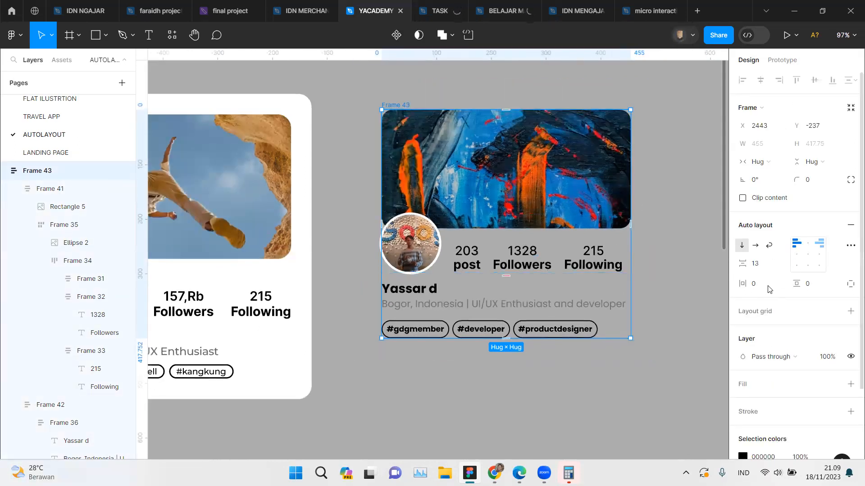
# Step: Set the new card frame's horizontal and vertical padding to 25
pyautogui.moveTo(740, 283); pyautogui.dragTo(796, 286)
pyautogui.click(811, 289)
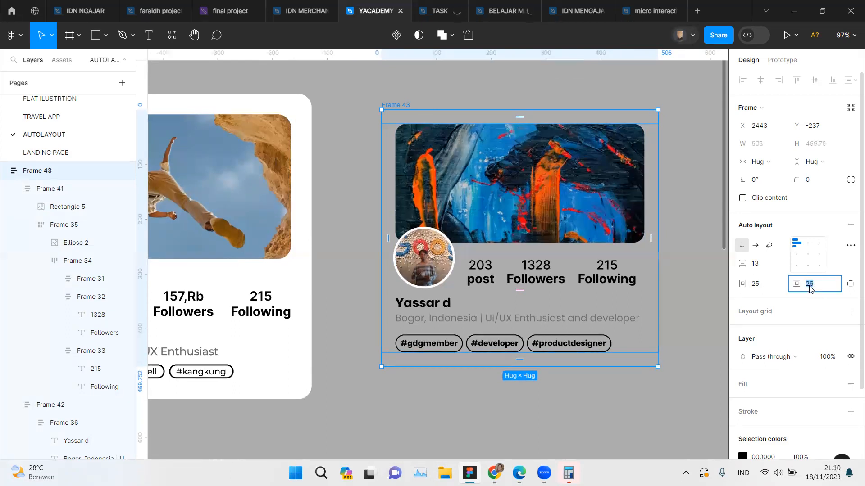
pyautogui.press('Down')
# Step: Give the new card frame a white FFFFFF fill
pyautogui.scroll(-3, 830, 347)
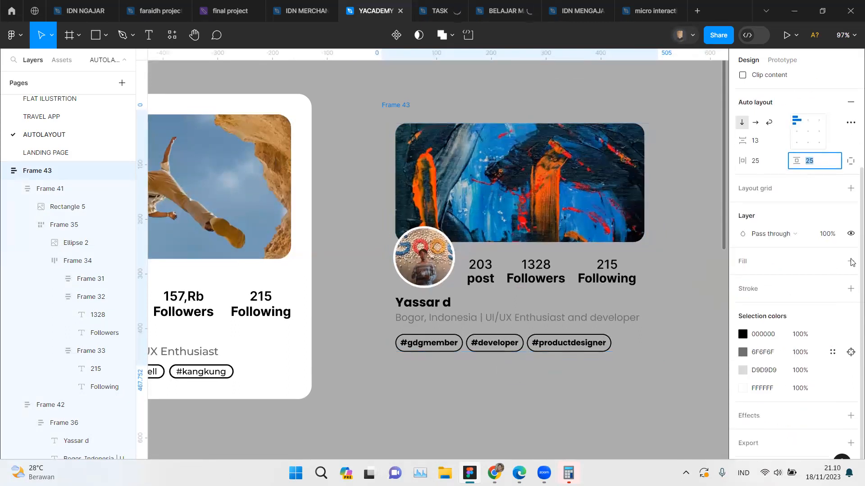
pyautogui.click(850, 261)
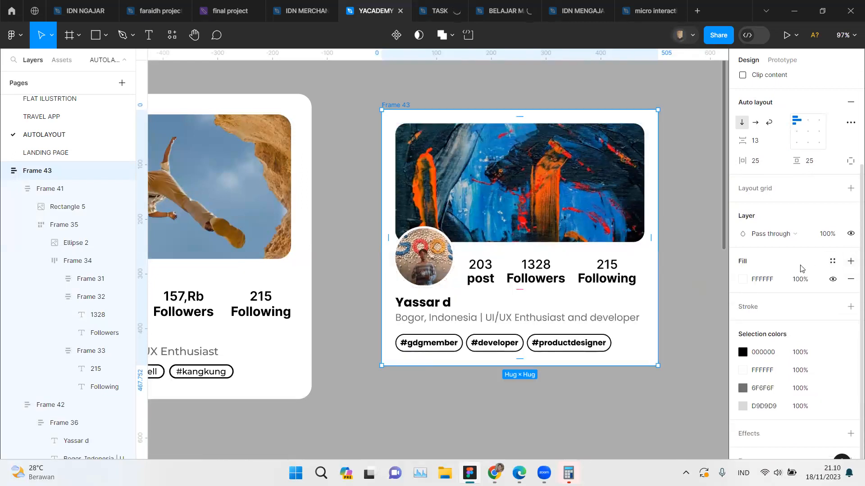
pyautogui.hscroll(4, 631, 263)
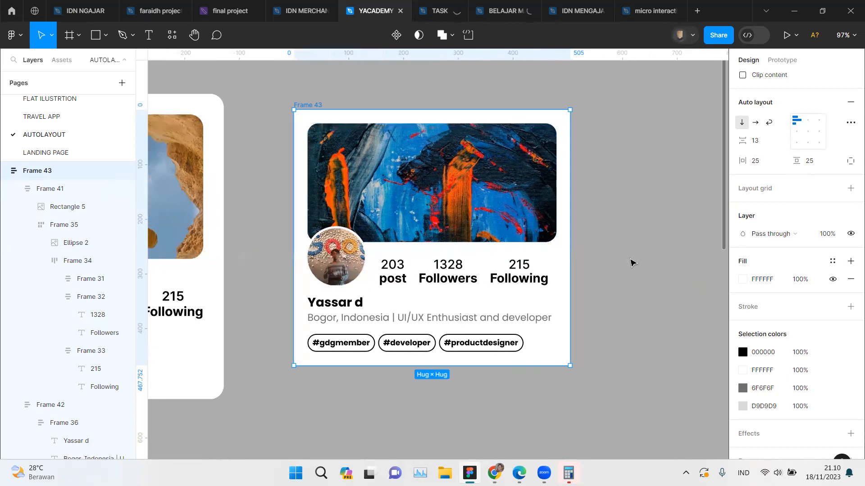
# Step: Round the new card frame's corners, first with a radius of 20 and finally 22
pyautogui.scroll(2, 631, 262)
pyautogui.scroll(3, 815, 166)
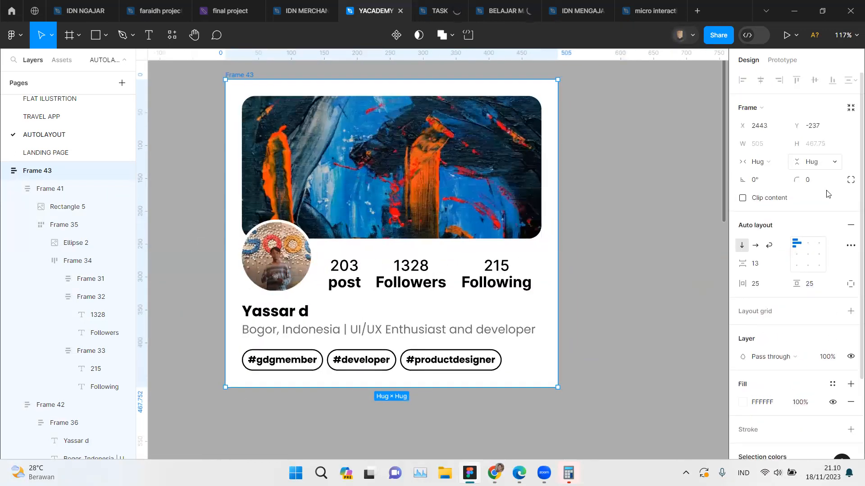
pyautogui.click(810, 185)
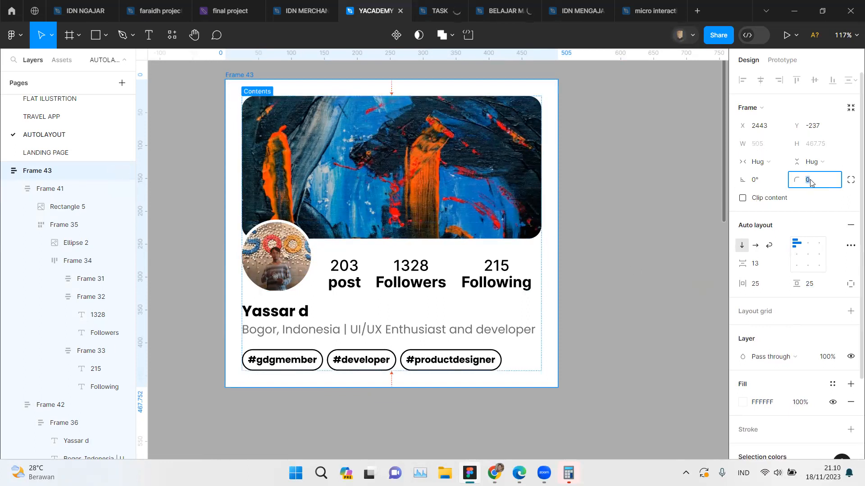
pyautogui.press('Return')
pyautogui.scroll(2, 555, 112)
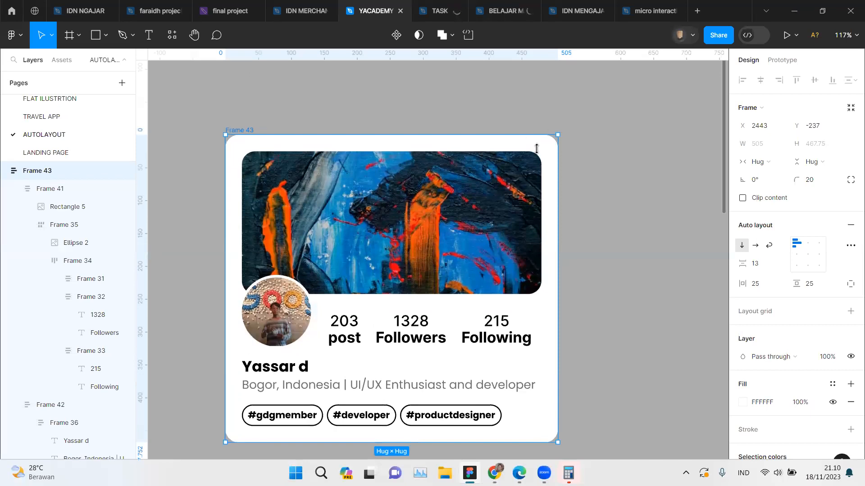
pyautogui.scroll(4, 556, 136)
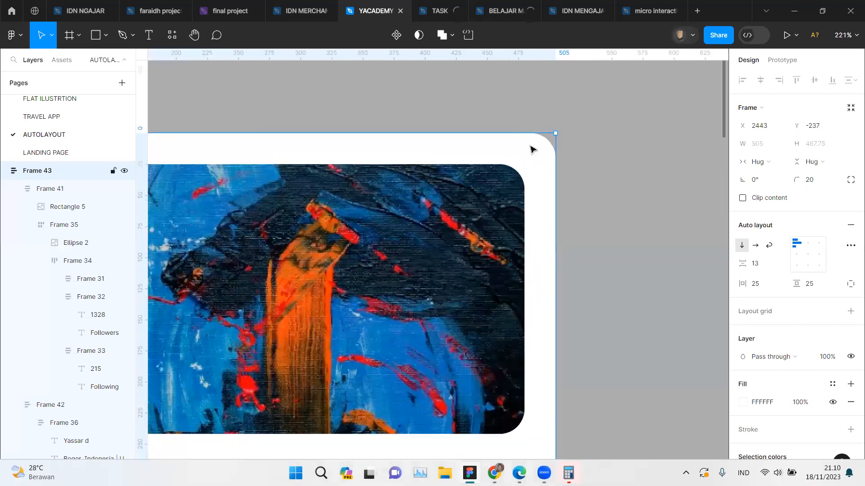
pyautogui.moveTo(799, 181); pyautogui.dragTo(815, 181)
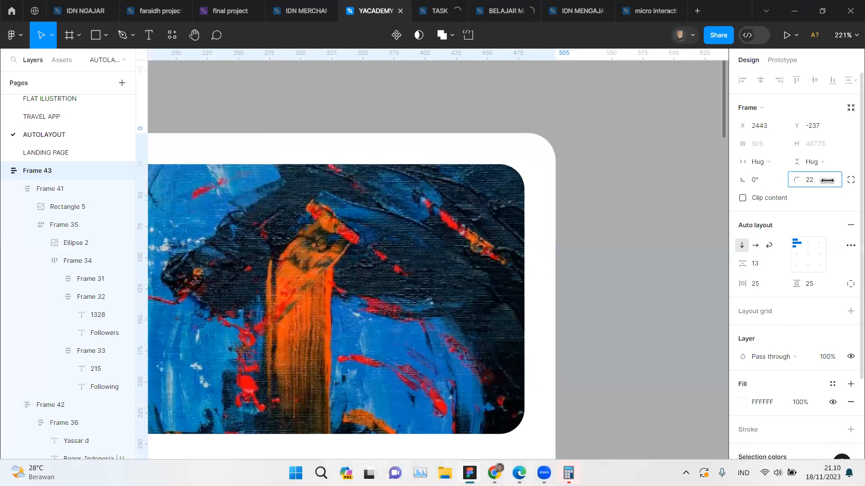
pyautogui.click(671, 203)
pyautogui.scroll(-5, 673, 204)
pyautogui.scroll(-5, 674, 204)
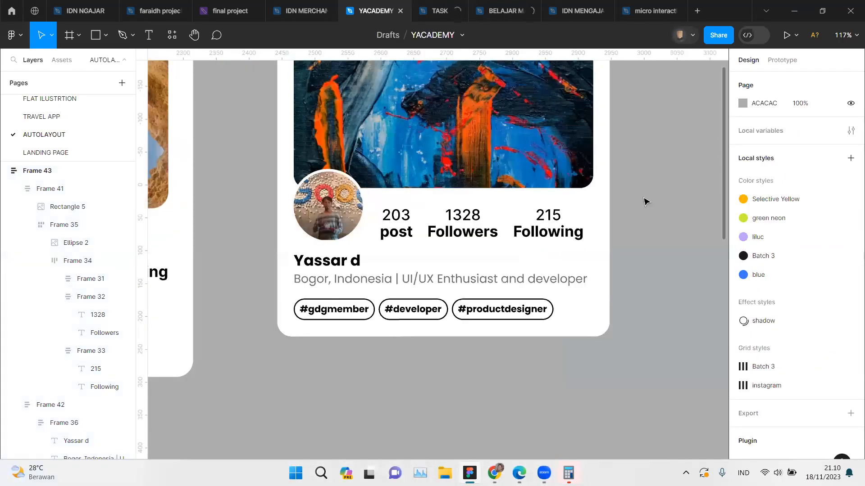
pyautogui.scroll(2, 543, 183)
pyautogui.scroll(1, 544, 183)
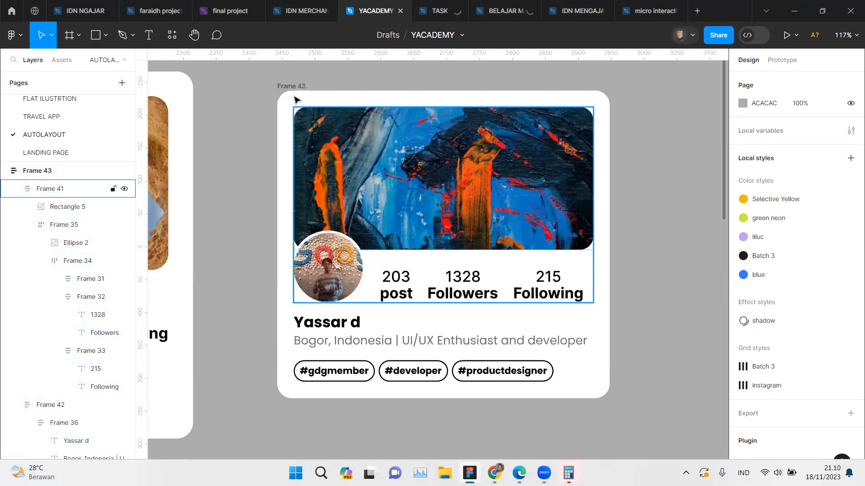
pyautogui.click(607, 201)
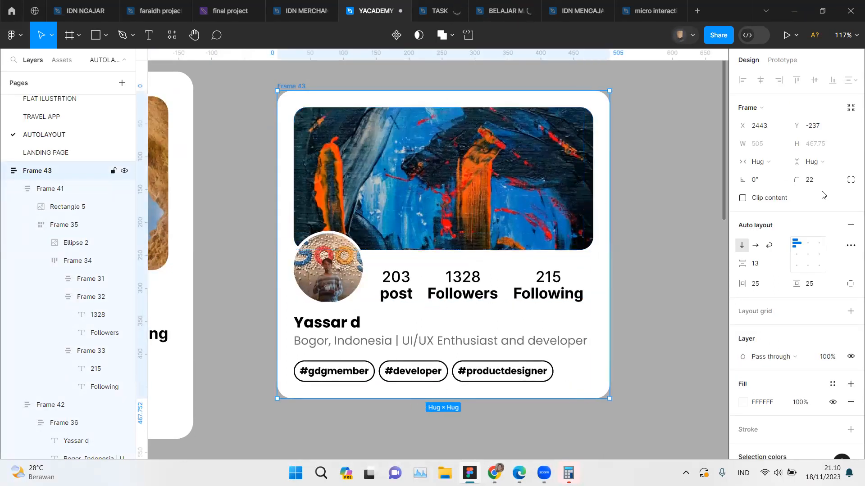
pyautogui.click(780, 161)
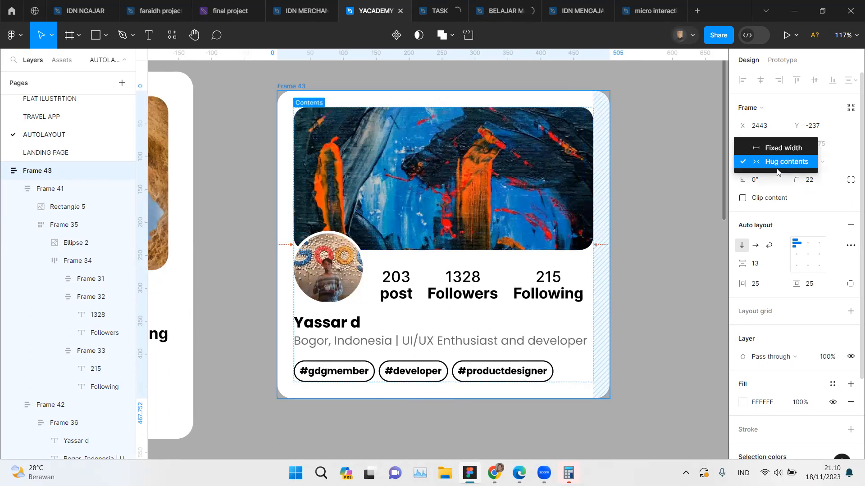
pyautogui.click(674, 169)
# Step: Set the new card's cover-and-stats frame and its bio-and-hashtags frame to fill the container's width
pyautogui.click(553, 162)
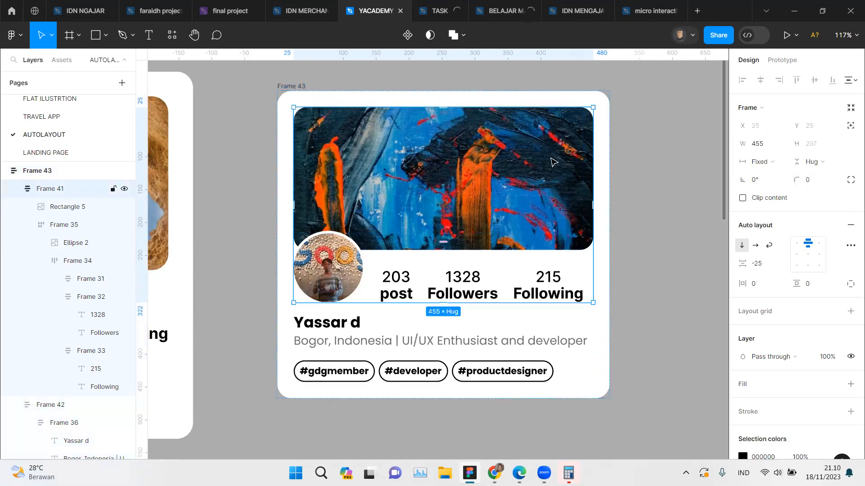
pyautogui.click(766, 162)
pyautogui.click(771, 190)
pyautogui.click(464, 322)
pyautogui.click(766, 162)
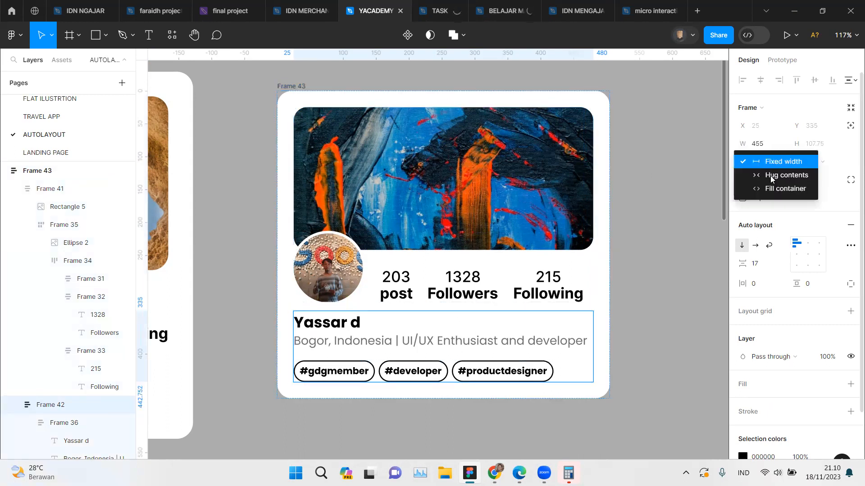
pyautogui.click(771, 188)
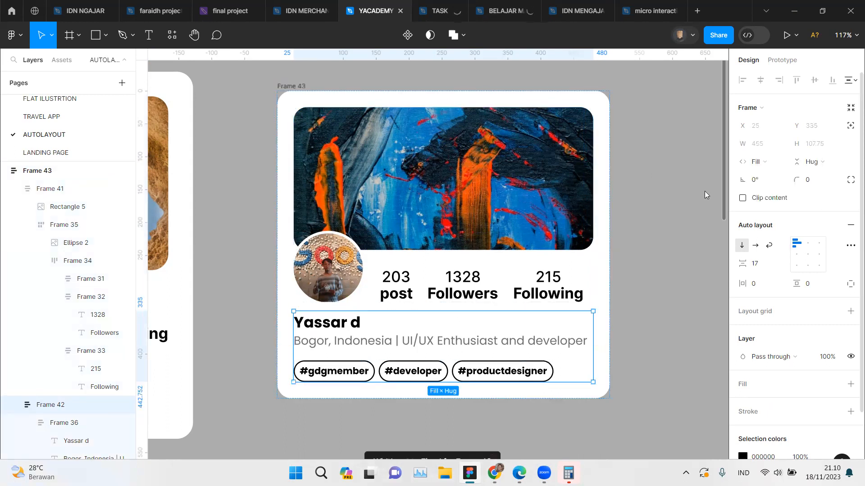
# Step: Check the width sizing of the new card's avatar-and-stats row and its name-and-bio frame
pyautogui.doubleClick(450, 279)
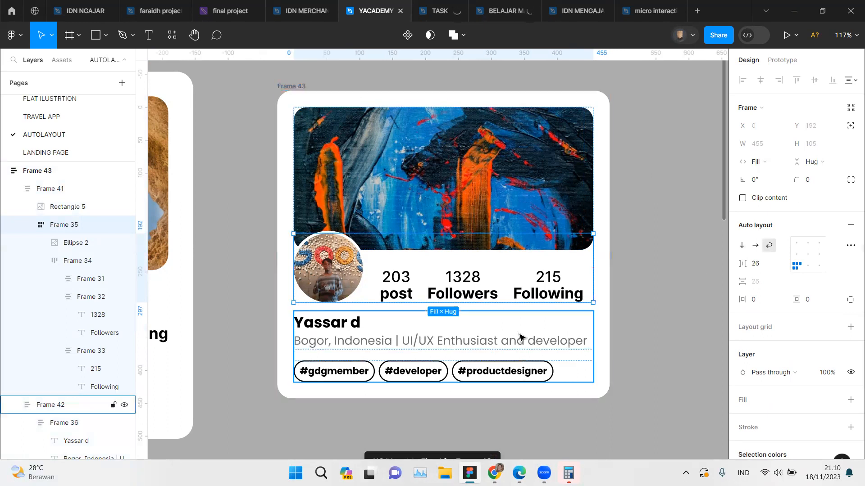
pyautogui.click(462, 339)
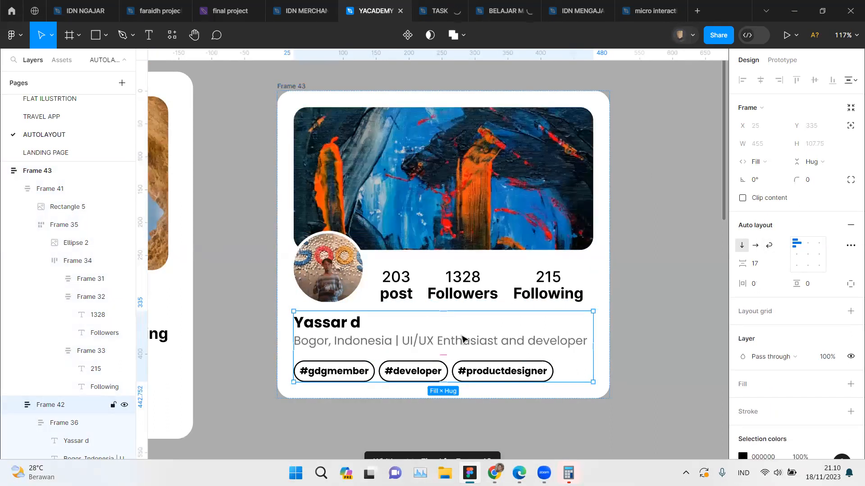
pyautogui.click(463, 339)
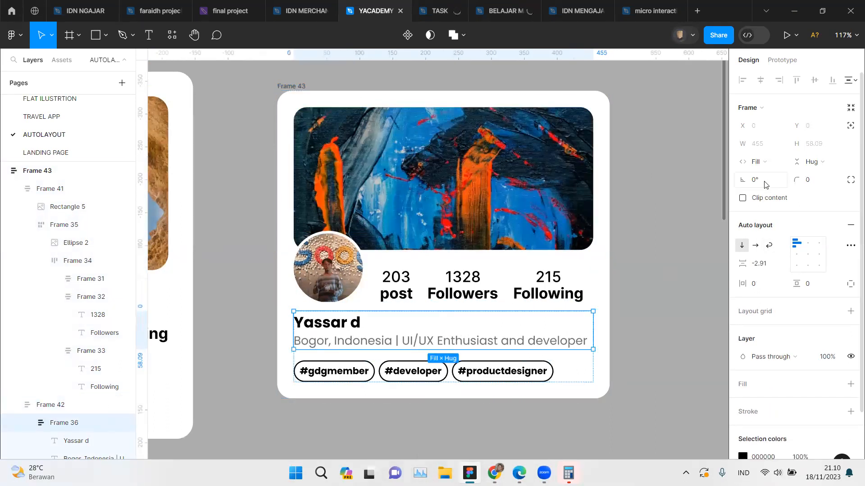
pyautogui.click(670, 272)
# Step: Examine the auto layout settings of the reference card's nested avatar-and-stats frames
pyautogui.hscroll(-5, 353, 241)
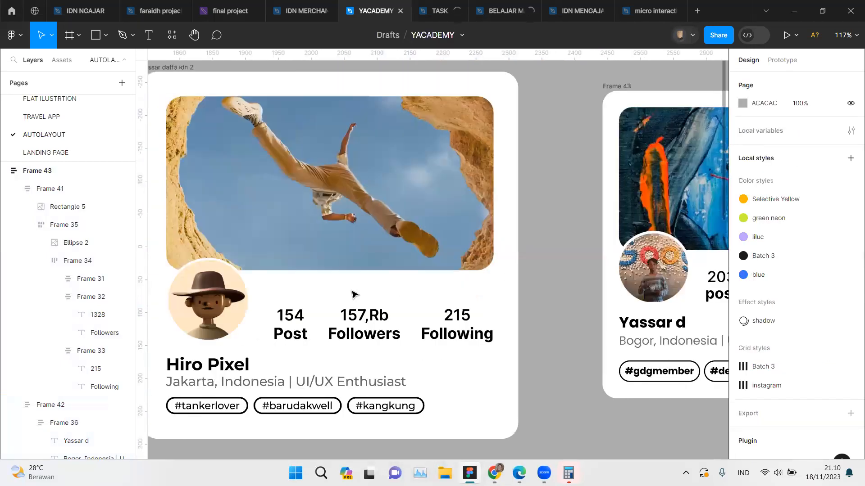
pyautogui.click(217, 300)
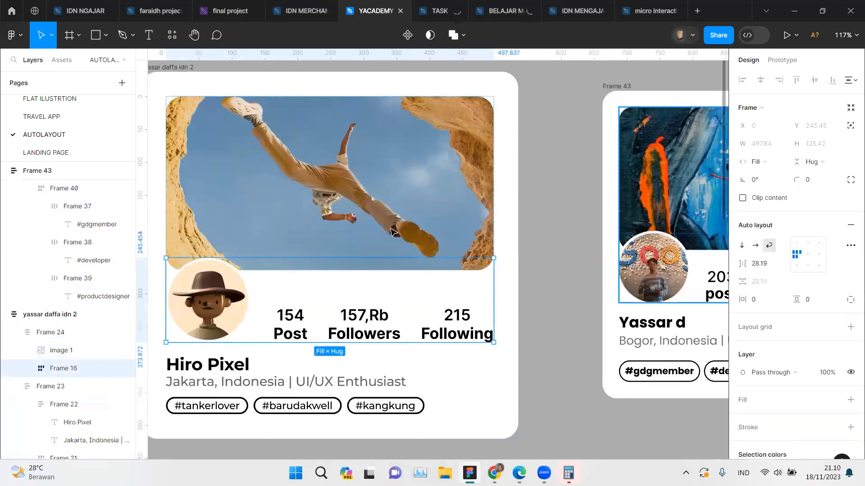
pyautogui.doubleClick(243, 290)
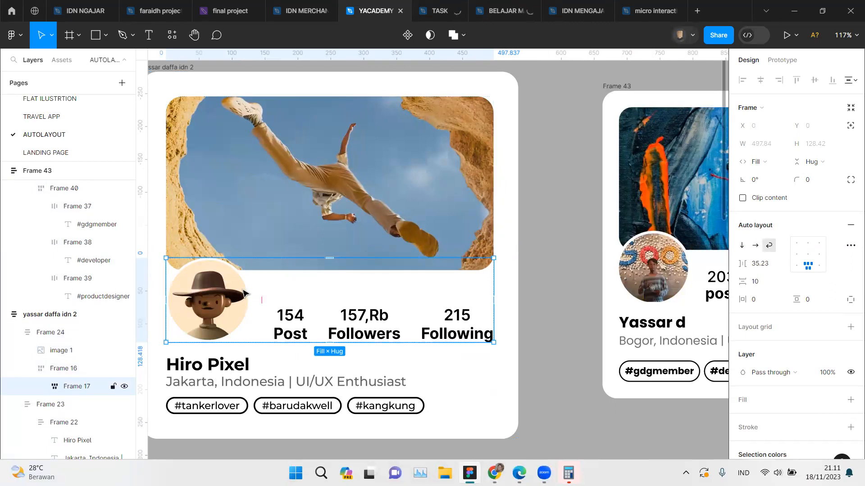
pyautogui.click(62, 370)
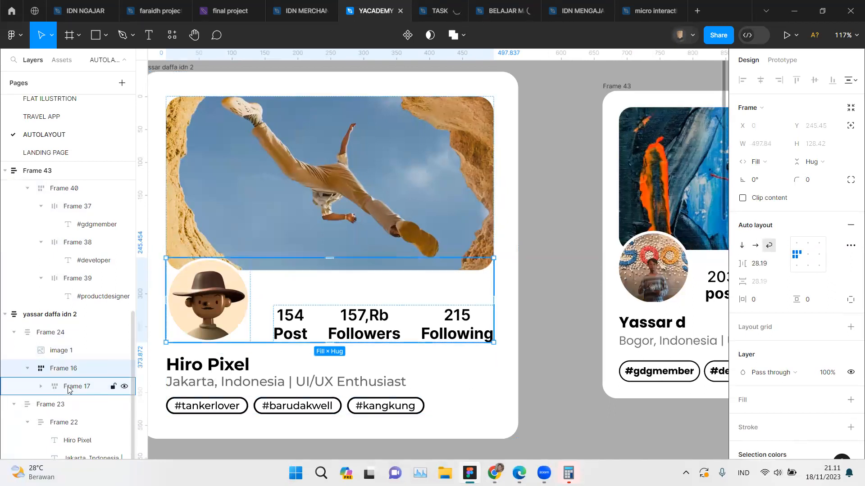
pyautogui.click(69, 388)
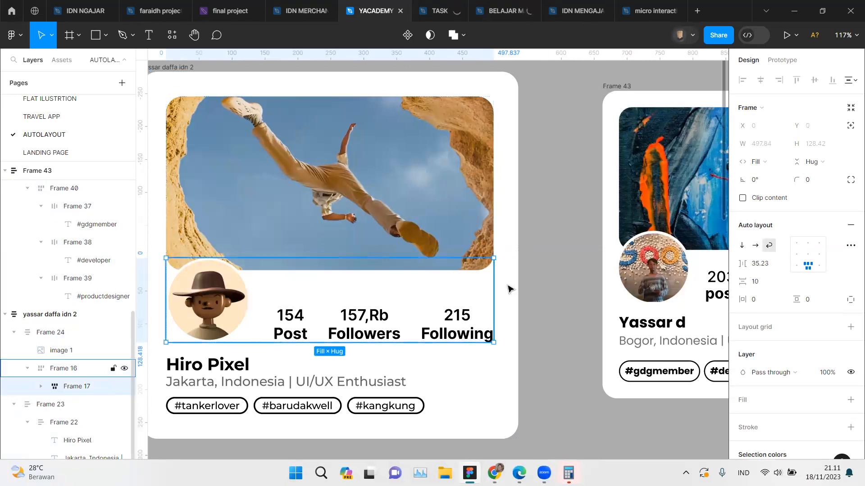
# Step: Wrap the new card's avatar-and-stats row in an additional auto layout frame
pyautogui.hscroll(5, 507, 299)
pyautogui.hscroll(3, 522, 287)
pyautogui.click(522, 286)
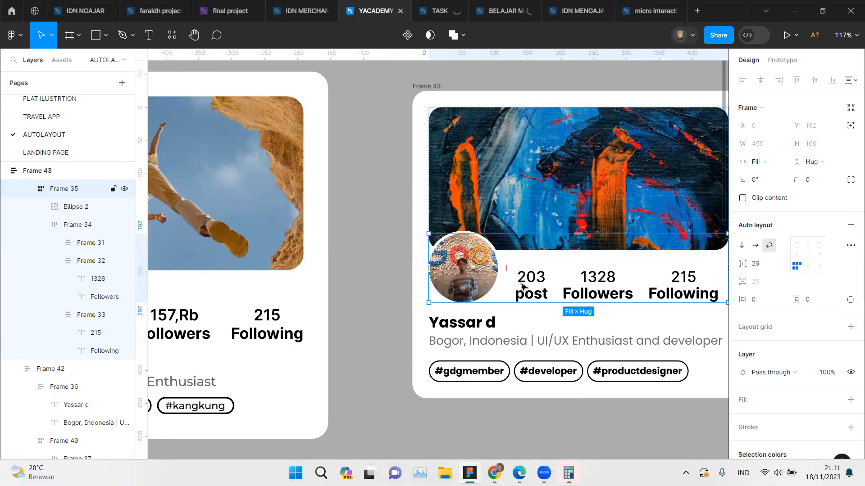
pyautogui.rightClick(523, 287)
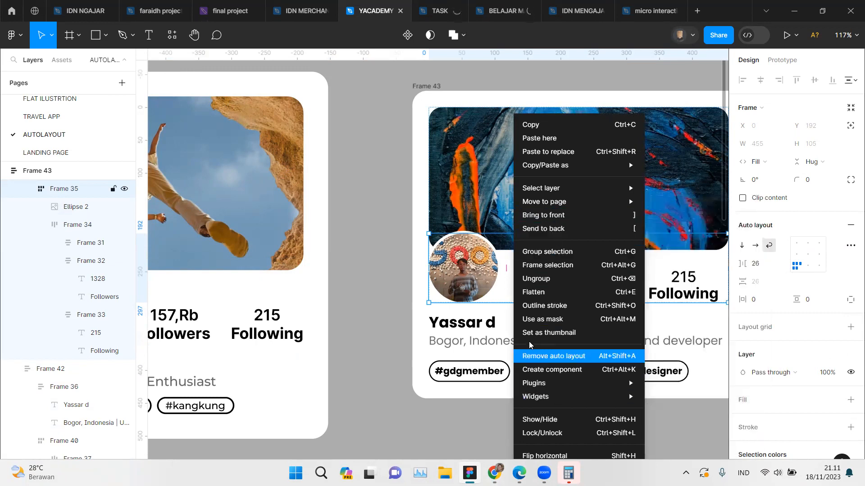
pyautogui.click(378, 314)
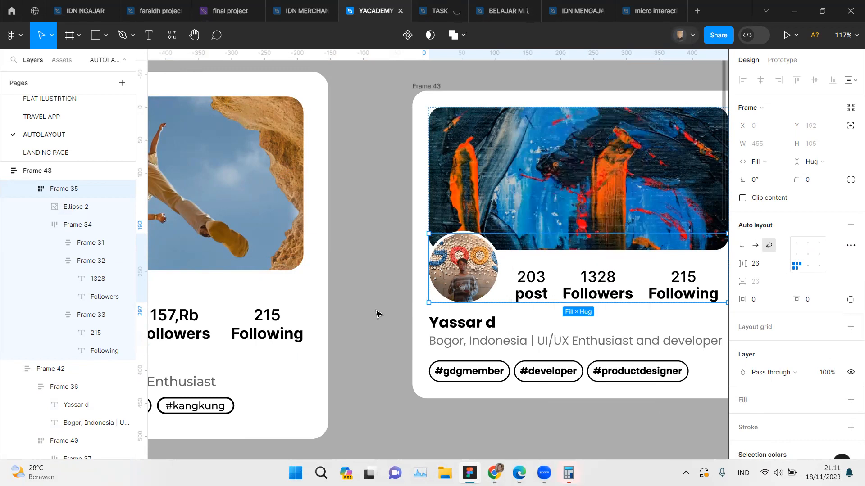
pyautogui.hotkey('shift', 'a')
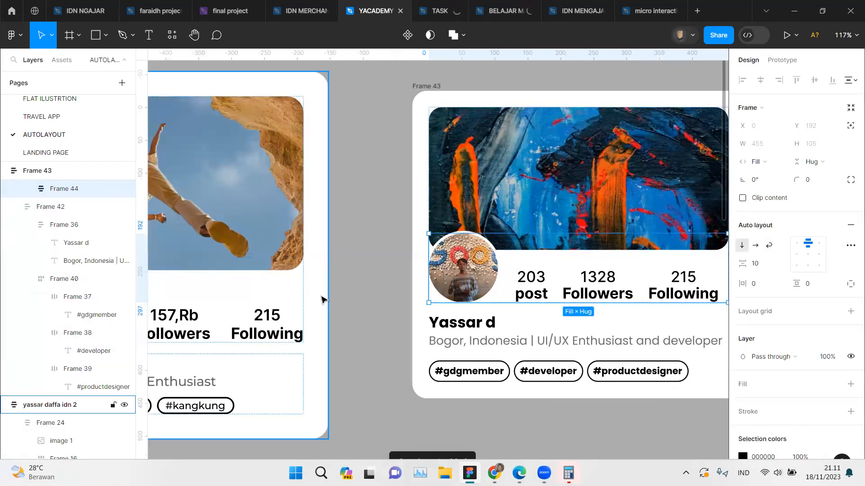
# Step: Compare the alignment of the reference card's outer avatar-and-stats frame with that of the frame inside it
pyautogui.hscroll(-3, 231, 331)
pyautogui.hscroll(-2, 252, 325)
pyautogui.doubleClick(319, 326)
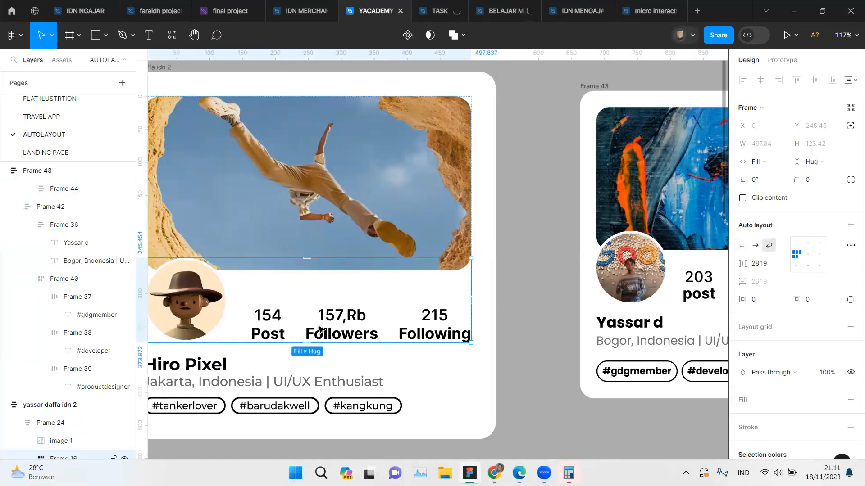
pyautogui.hotkey('shift', 'a')
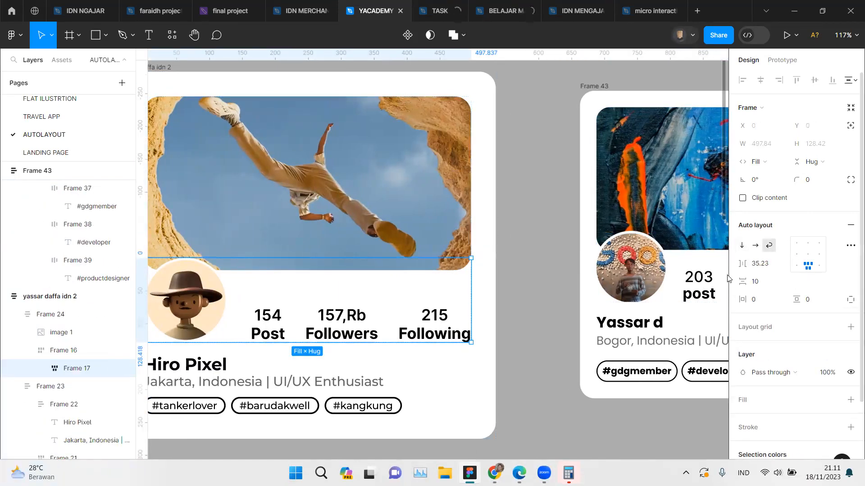
# Step: Align the contents of the new card's inner avatar-and-stats row to the bottom center
pyautogui.click(640, 283)
pyautogui.doubleClick(640, 283)
pyautogui.hscroll(2, 646, 283)
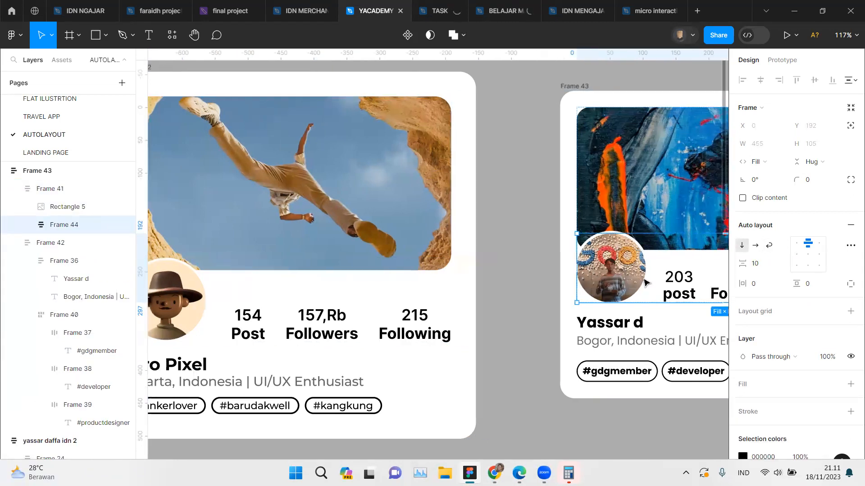
pyautogui.click(567, 282)
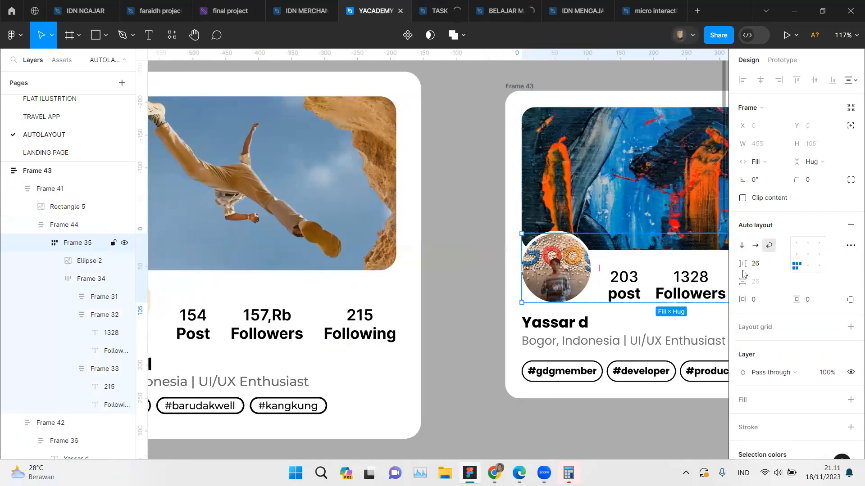
pyautogui.click(813, 264)
# Step: Set the new outer frame around the avatar-and-stats row to wrap, with its contents aligned middle left
pyautogui.hscroll(2, 617, 288)
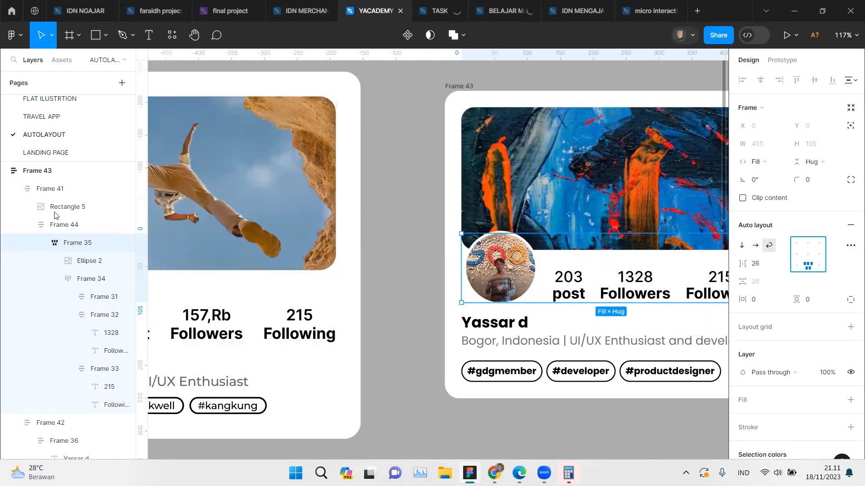
pyautogui.click(64, 224)
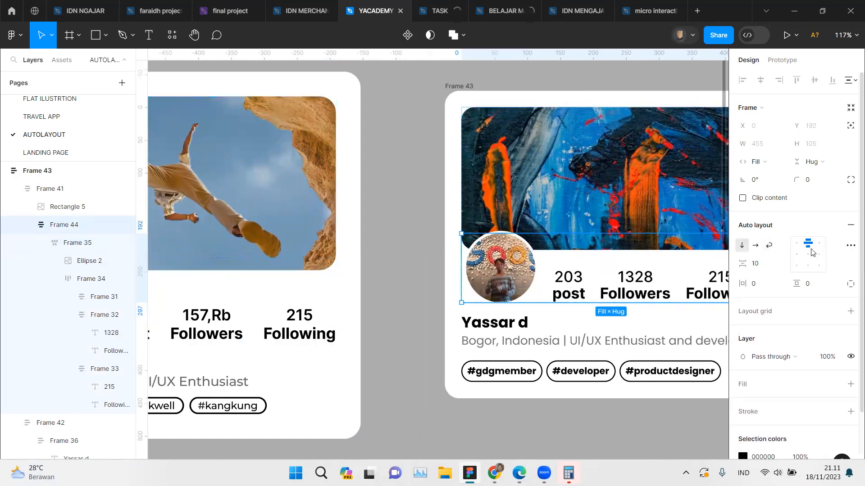
pyautogui.click(770, 245)
pyautogui.click(797, 255)
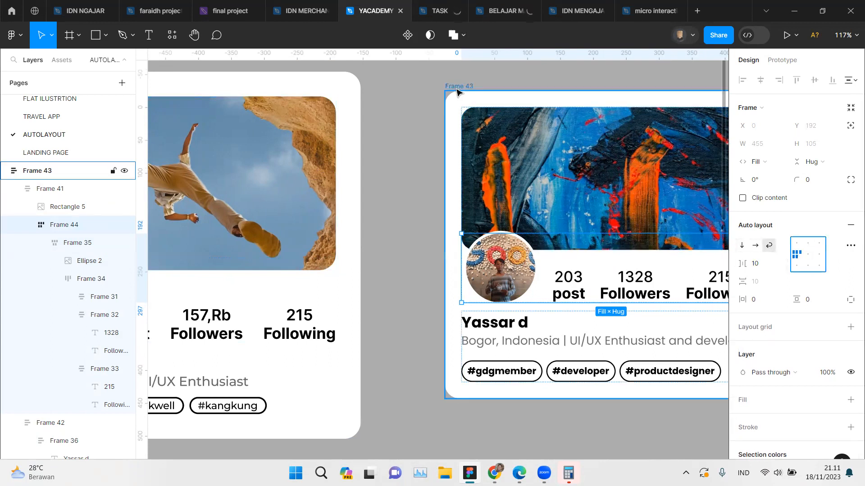
# Step: Resize the new card to several widths to test how its contents wrap, ending at a width of 478
pyautogui.click(473, 98)
pyautogui.hscroll(3, 531, 171)
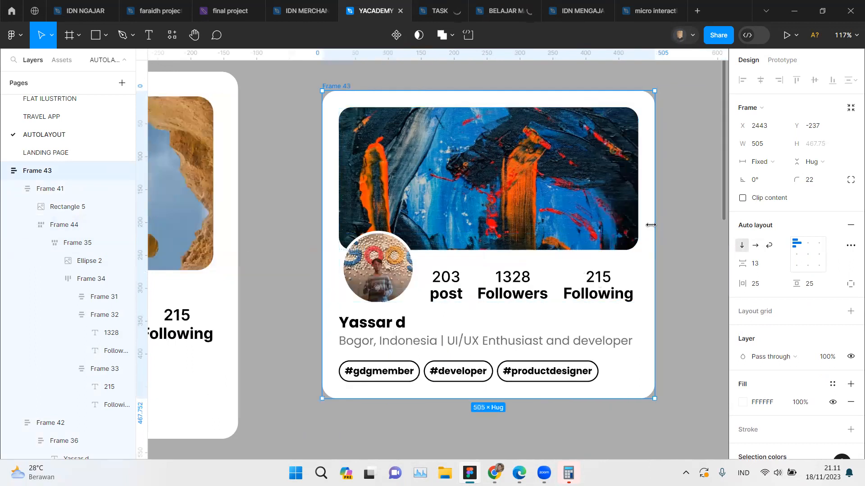
pyautogui.moveTo(647, 225); pyautogui.dragTo(623, 222)
pyautogui.scroll(-1, 622, 222)
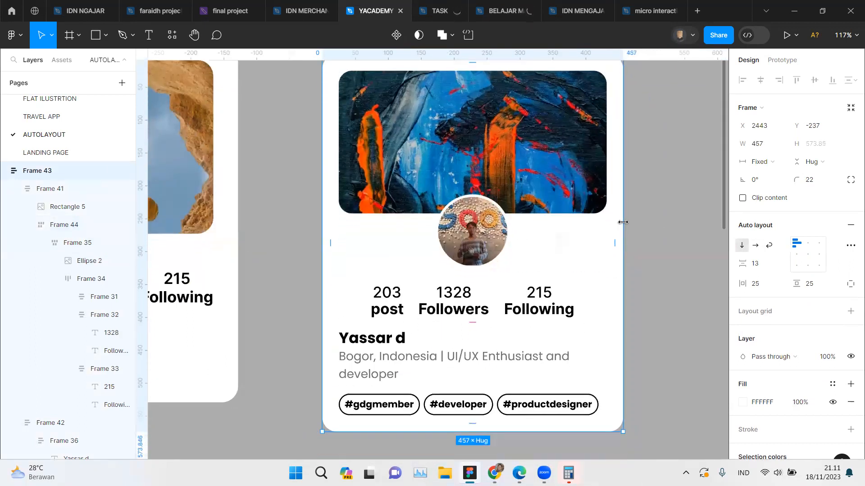
pyautogui.moveTo(623, 222); pyautogui.dragTo(577, 221)
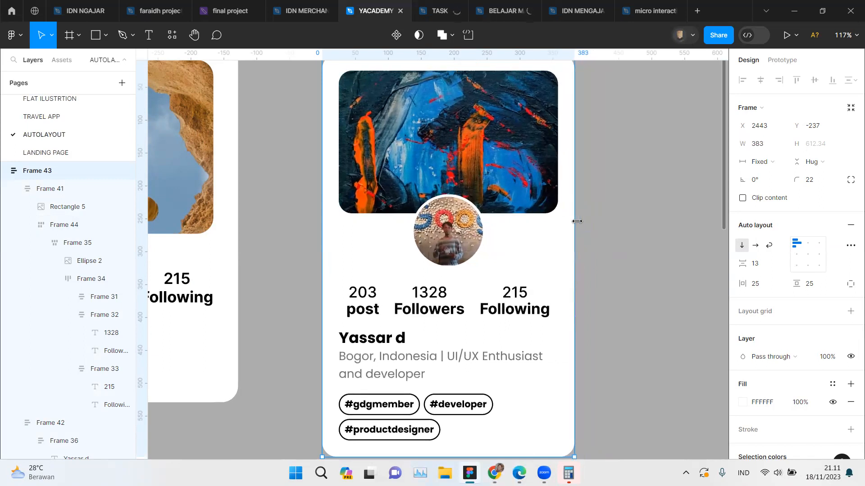
pyautogui.scroll(-2, 577, 221)
pyautogui.moveTo(599, 221); pyautogui.dragTo(646, 224)
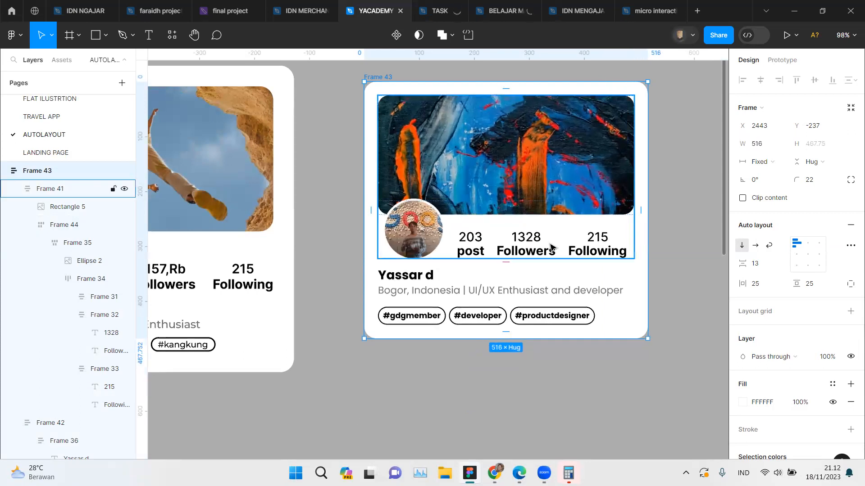
pyautogui.moveTo(642, 188)
pyautogui.mouseDown()
pyautogui.moveTo(596, 185)
pyautogui.moveTo(628, 192)
pyautogui.mouseUp()
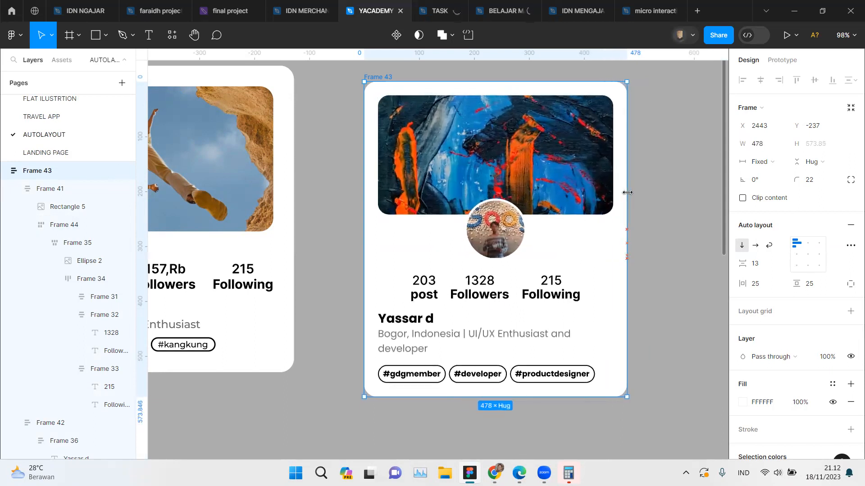
# Step: Test the reference card's width and inspect the auto layout settings of its outer avatar-and-stats frame and the frame nested inside
pyautogui.hscroll(-6, 405, 279)
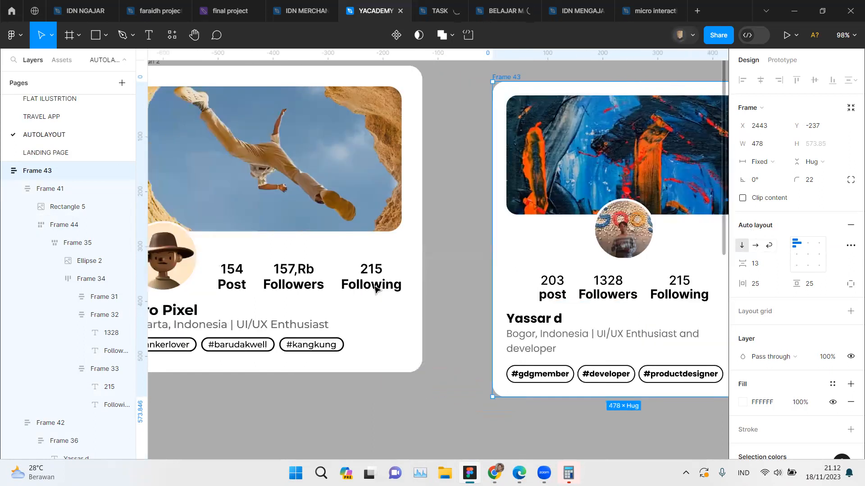
pyautogui.scroll(1, 231, 77)
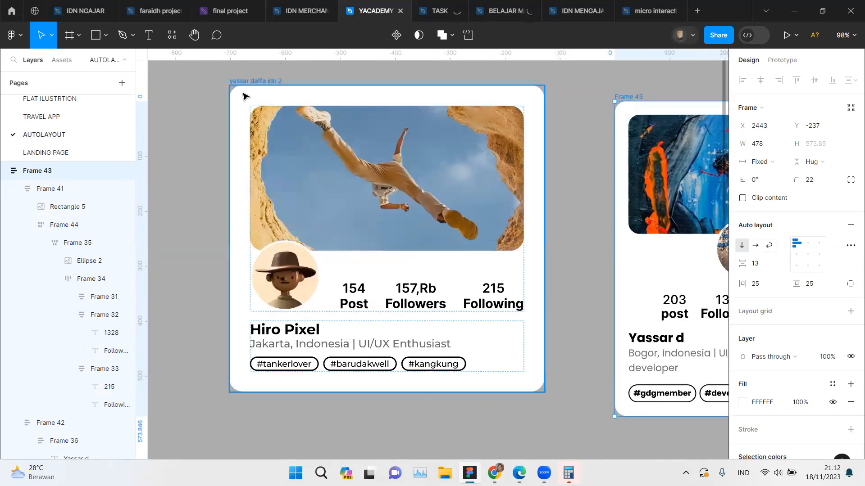
pyautogui.click(247, 86)
pyautogui.moveTo(526, 182); pyautogui.dragTo(549, 197)
pyautogui.click(313, 285)
pyautogui.click(312, 285)
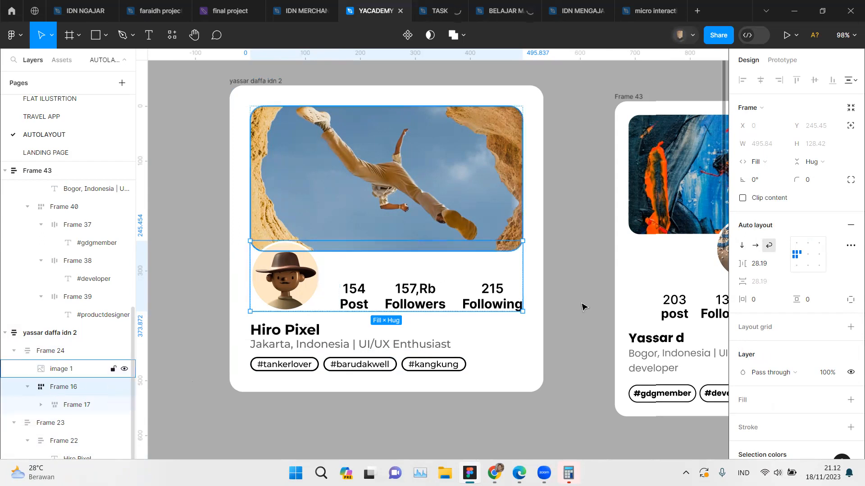
pyautogui.click(81, 406)
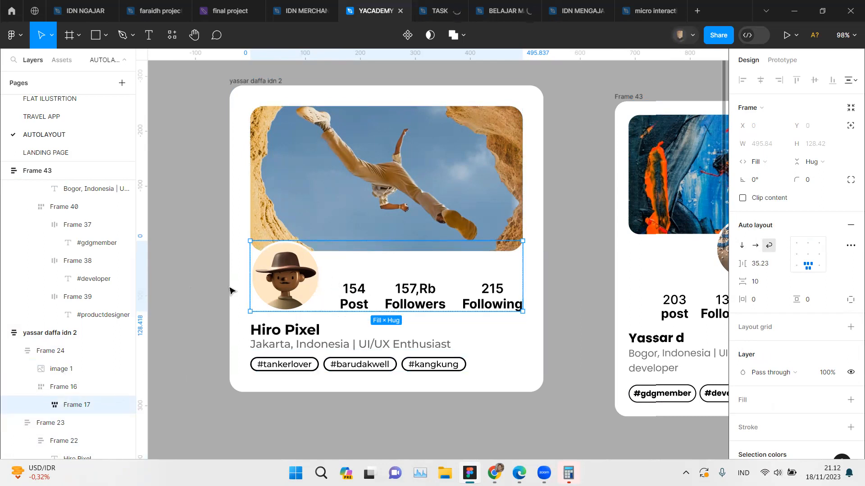
pyautogui.rightClick(310, 286)
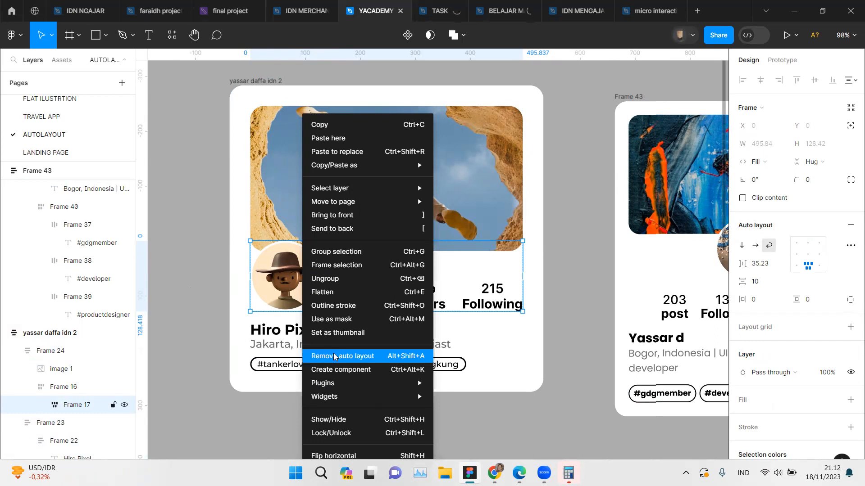
pyautogui.click(213, 299)
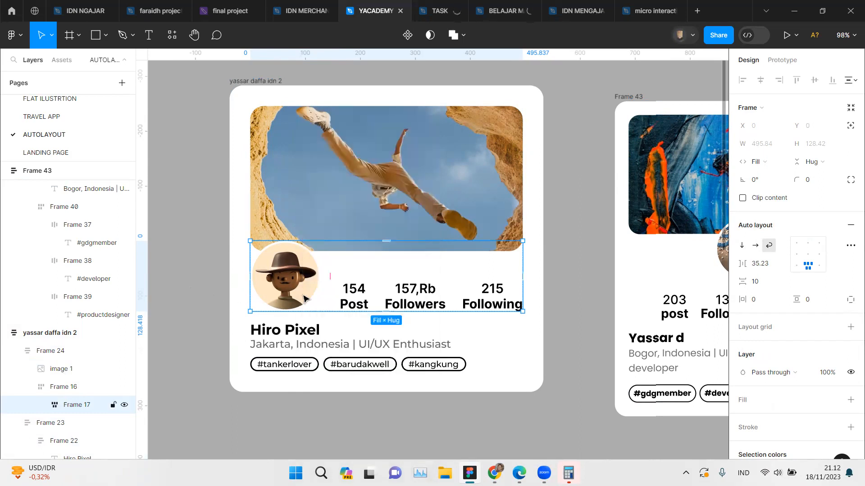
# Step: Add the text note "shift + A = autolayout" on the canvas below the reference card
pyautogui.scroll(-5, 303, 299)
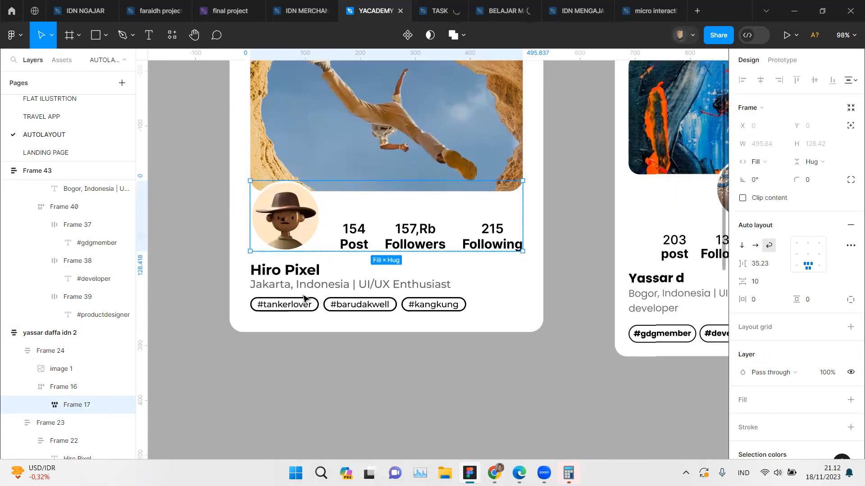
pyautogui.press('t')
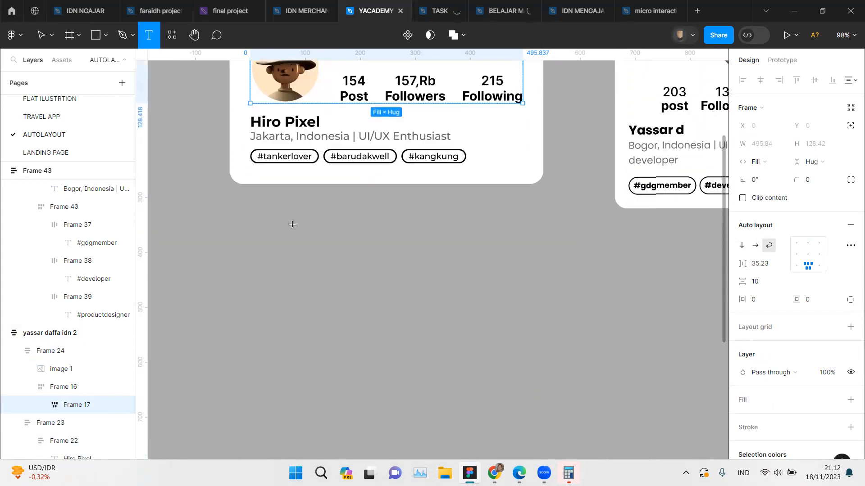
pyautogui.click(294, 238)
pyautogui.write('s')
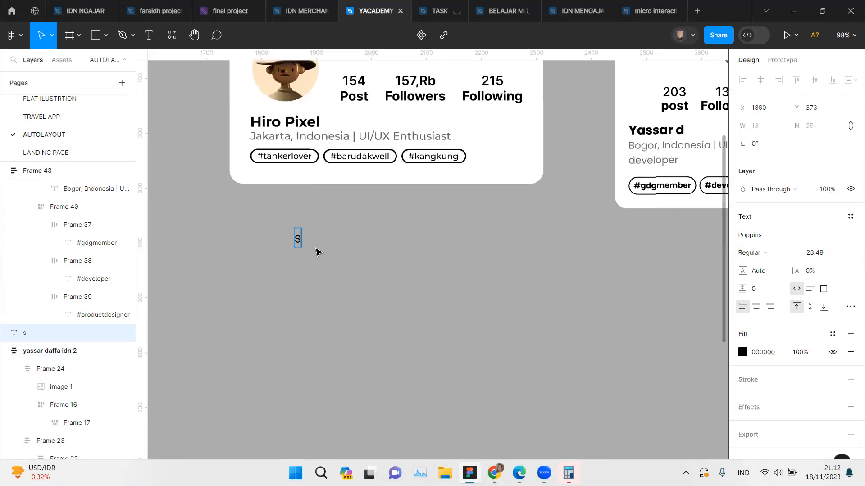
pyautogui.write('hift')
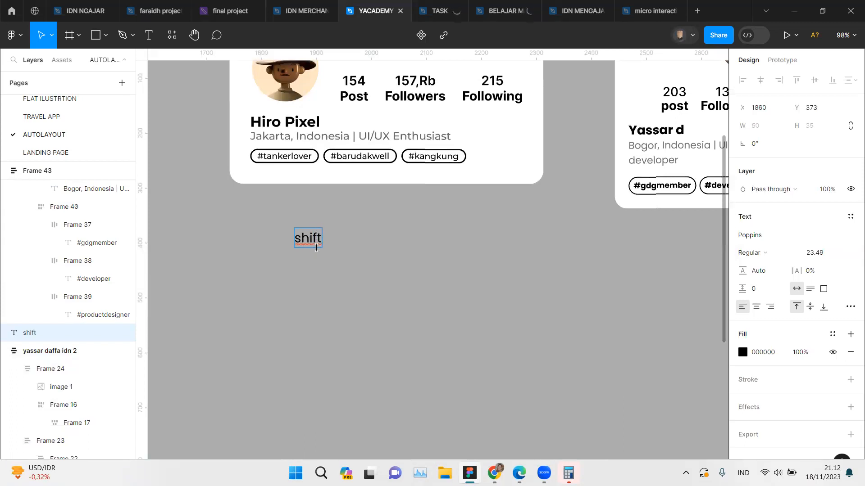
pyautogui.write(' + A +')
pyautogui.press('BackSpace')
pyautogui.write('= autolayout')
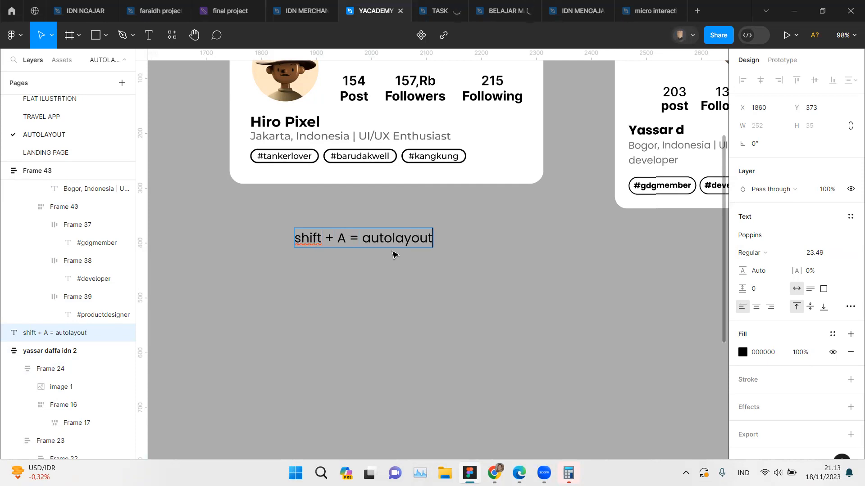
pyautogui.press('Escape')
# Step: Move the new card closer to the reference card, to about X 2361 and Y -274
pyautogui.scroll(3, 452, 264)
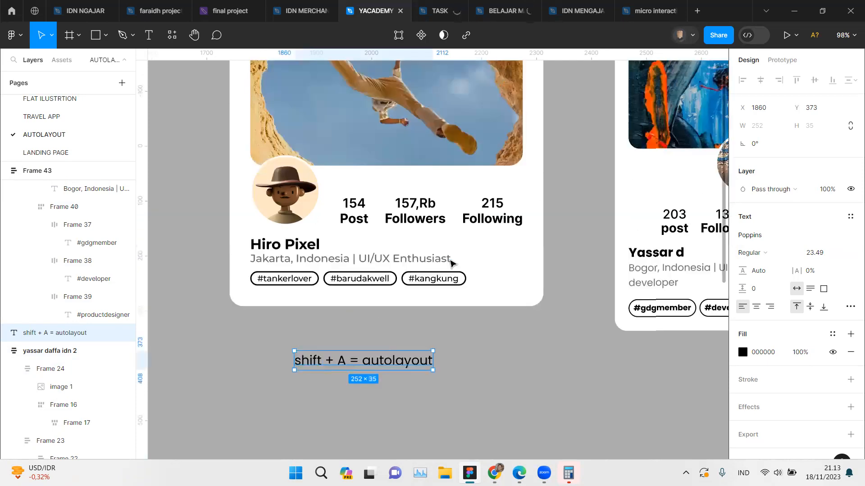
pyautogui.scroll(-3, 452, 264)
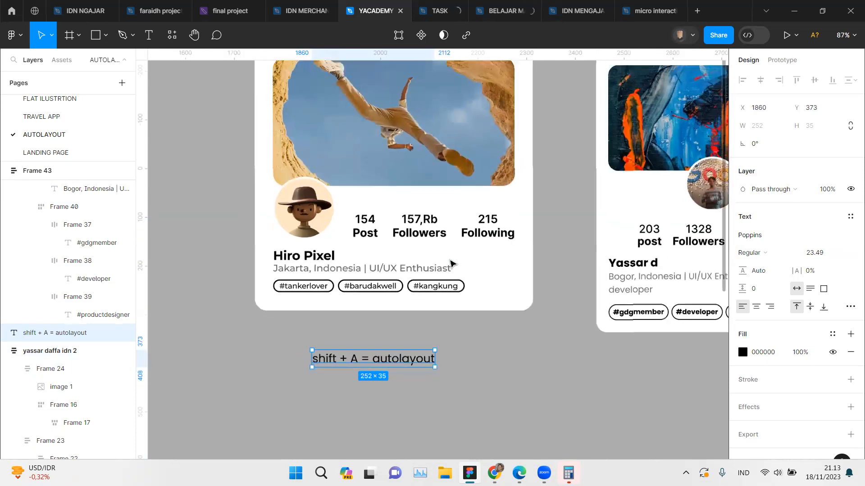
pyautogui.scroll(1, 452, 264)
pyautogui.scroll(1, 452, 263)
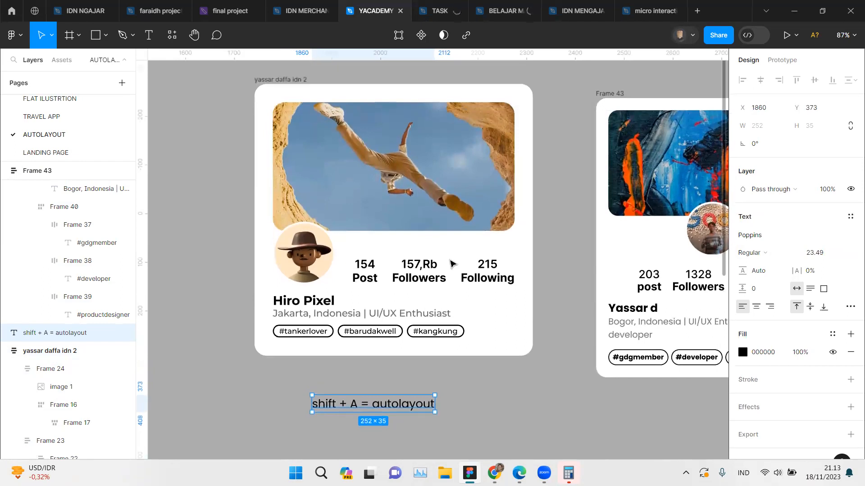
pyautogui.hscroll(5, 451, 264)
pyautogui.moveTo(436, 96); pyautogui.dragTo(391, 77)
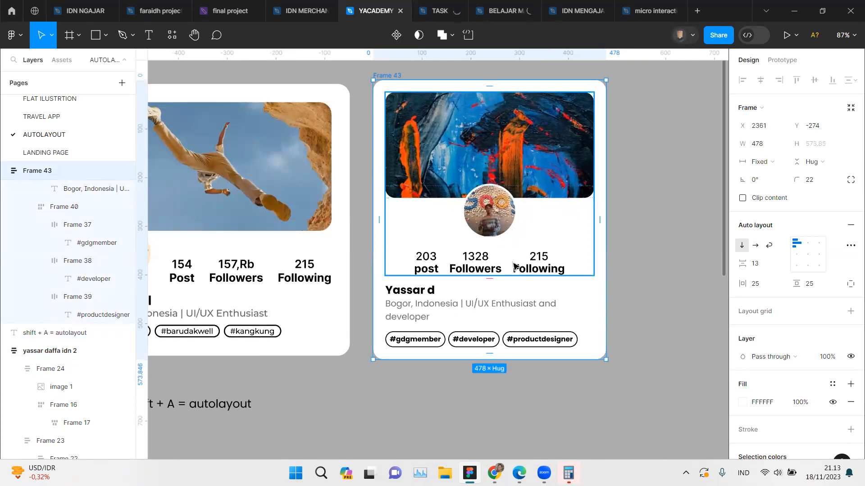
# Step: Narrow the reference card to a width of 484 so its stats wrap below the avatar
pyautogui.hscroll(2, 517, 266)
pyautogui.scroll(3, 509, 257)
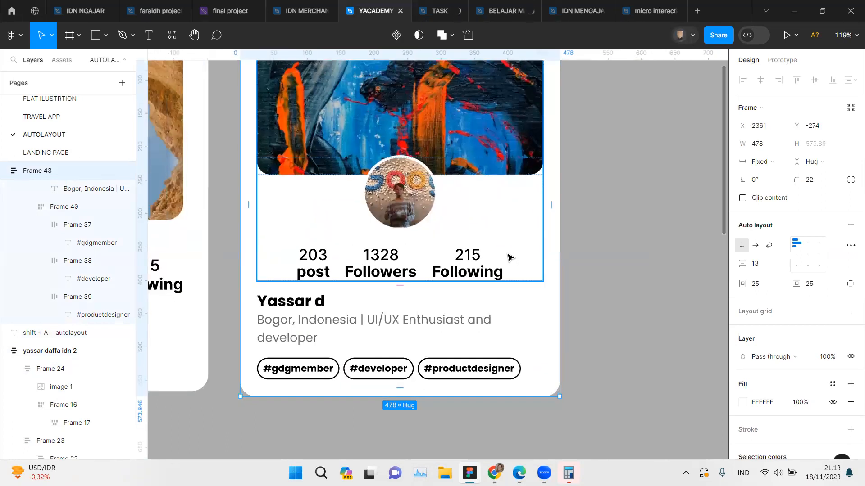
pyautogui.scroll(-2, 509, 258)
pyautogui.hscroll(-3, 510, 257)
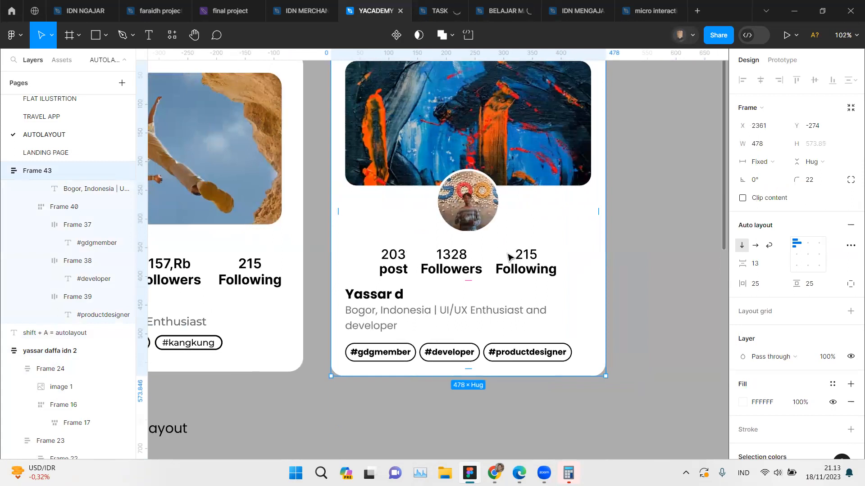
pyautogui.hscroll(-8, 508, 257)
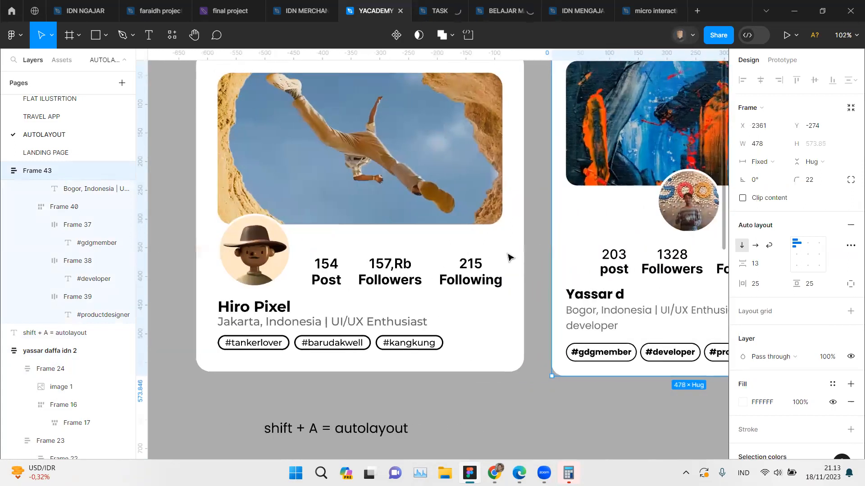
pyautogui.scroll(-5, 508, 257)
pyautogui.click(509, 217)
pyautogui.moveTo(510, 217); pyautogui.dragTo(492, 217)
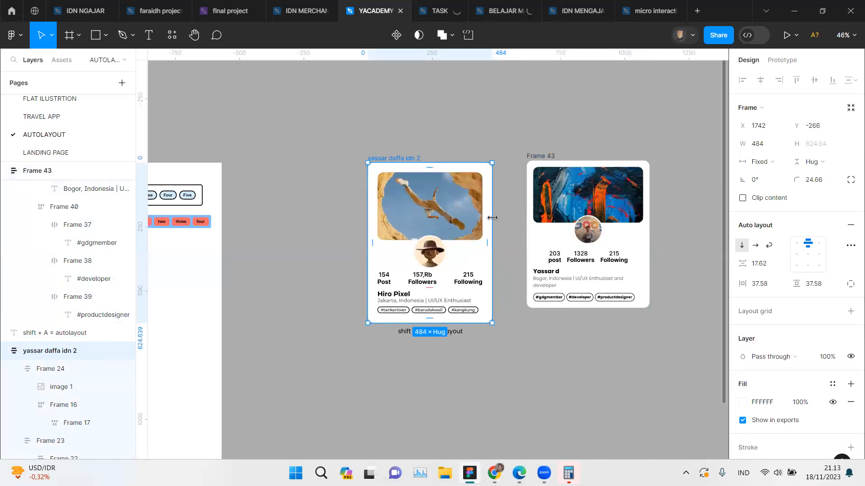
# Step: Inspect the sizing and spacing settings of the stats row nested in the reference card's avatar-and-stats frame
pyautogui.hscroll(1, 493, 218)
pyautogui.scroll(4, 493, 221)
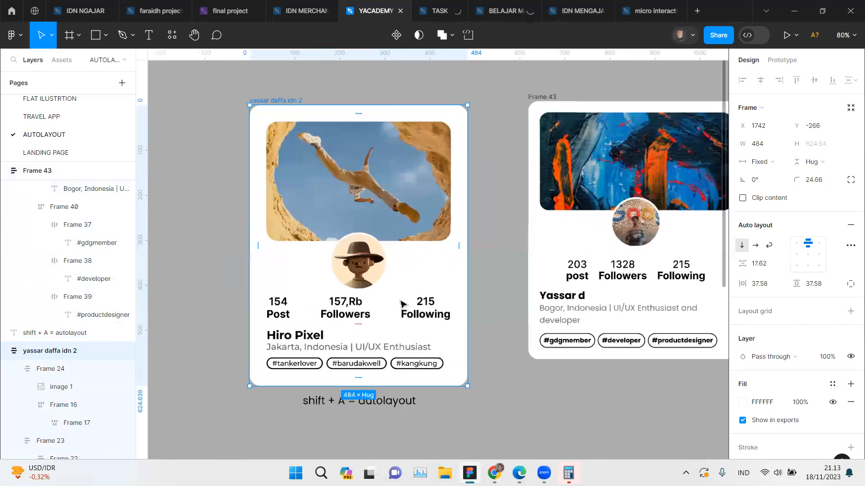
pyautogui.click(402, 305)
pyautogui.doubleClick(402, 306)
pyautogui.doubleClick(402, 307)
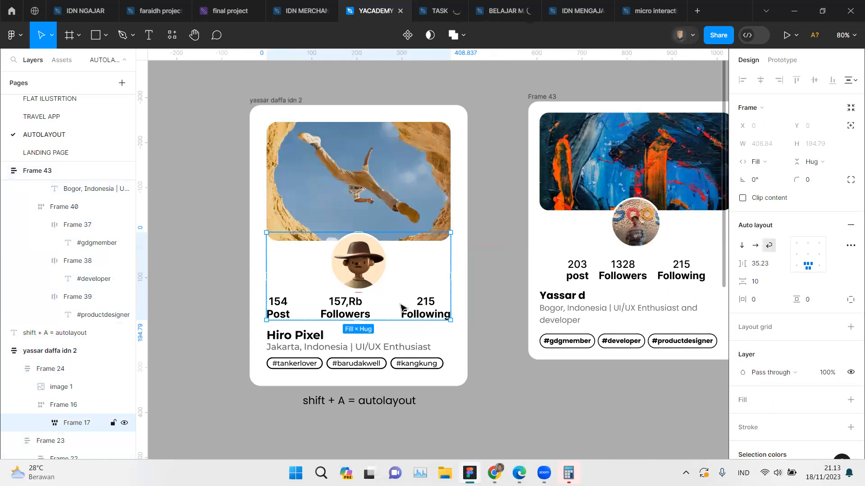
pyautogui.doubleClick(403, 307)
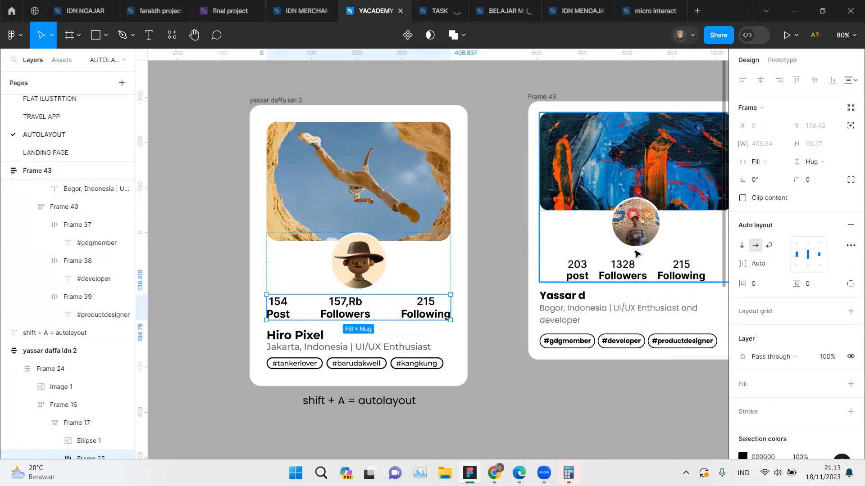
# Step: Set the horizontal sizing of the new card's stats row to Fill container
pyautogui.click(642, 276)
pyautogui.doubleClick(583, 266)
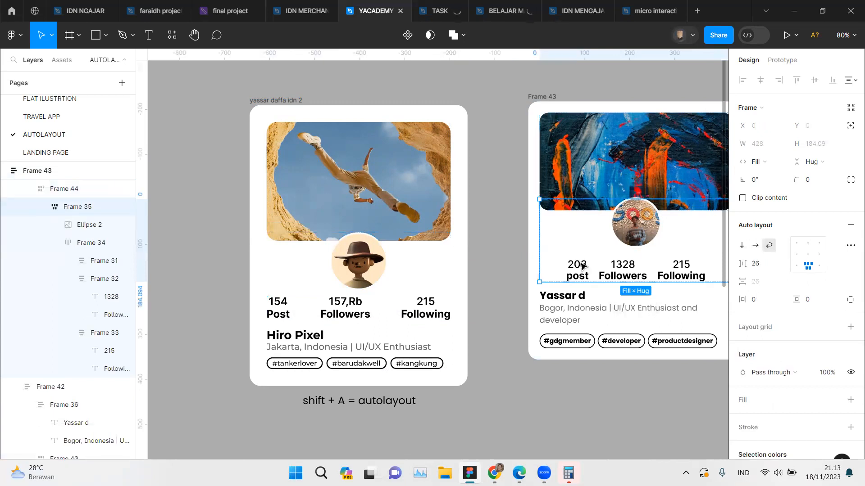
pyautogui.doubleClick(586, 267)
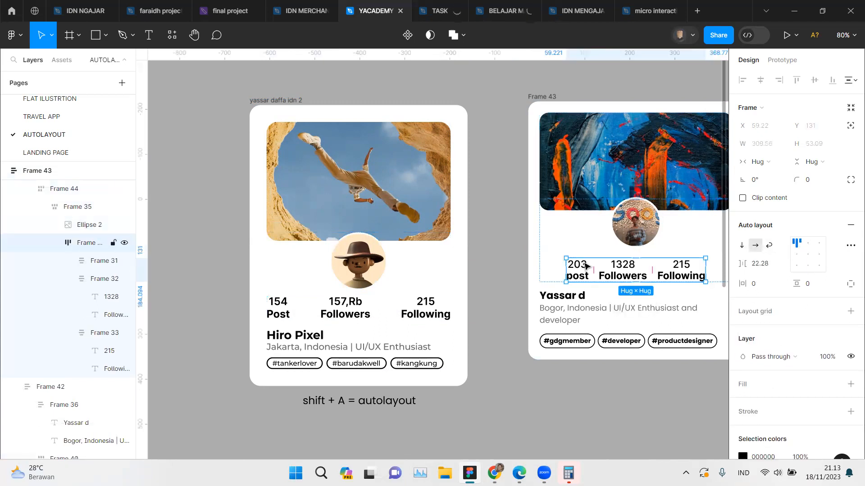
pyautogui.click(767, 163)
pyautogui.click(774, 176)
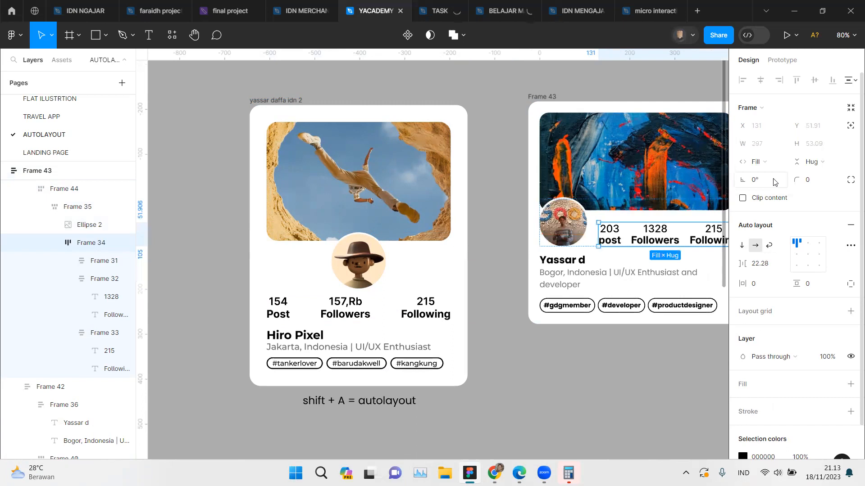
# Step: Set the auto layout direction of the new card's stats row to Wrap
pyautogui.click(553, 102)
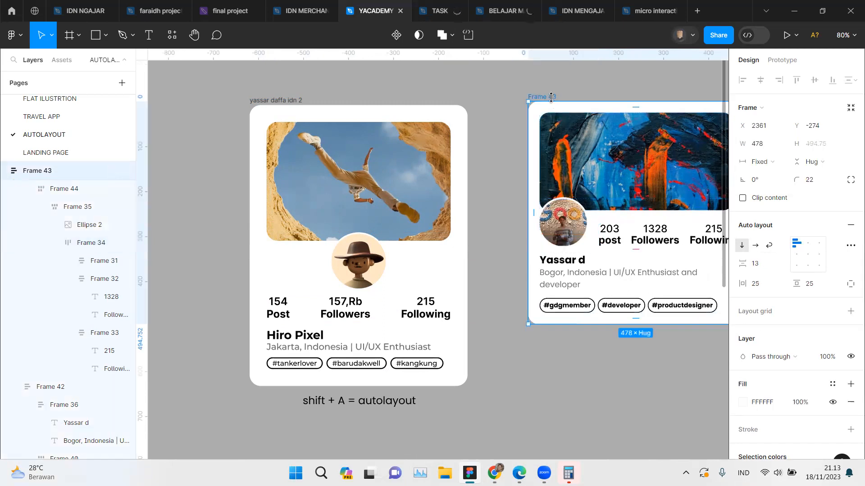
pyautogui.hscroll(3, 653, 212)
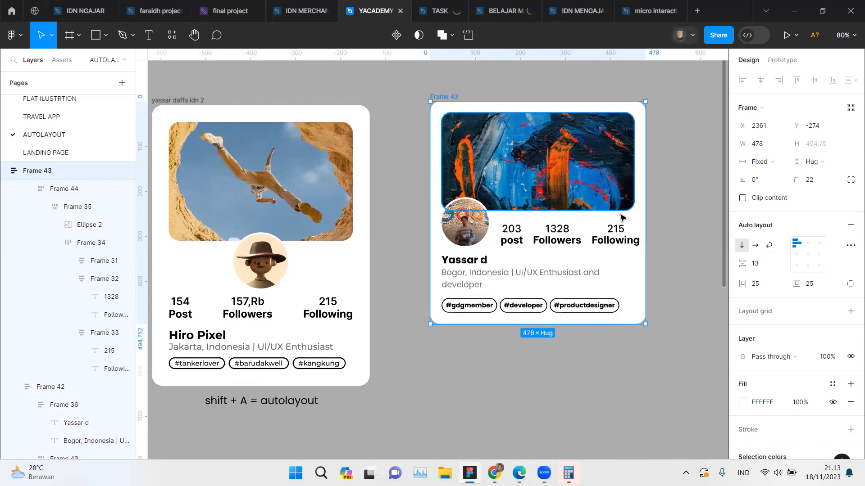
pyautogui.doubleClick(605, 239)
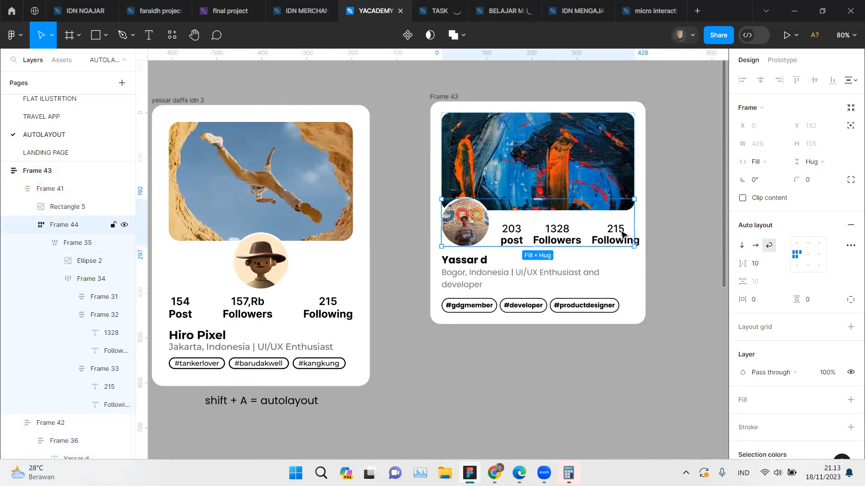
pyautogui.doubleClick(594, 233)
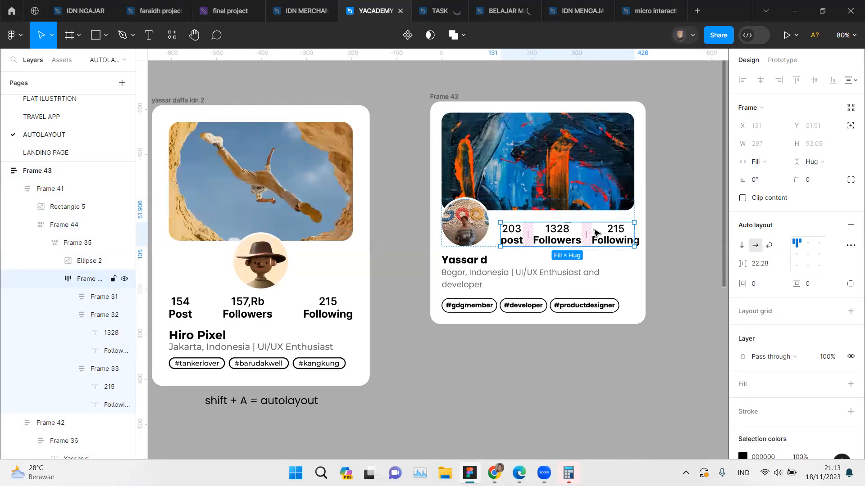
pyautogui.click(770, 246)
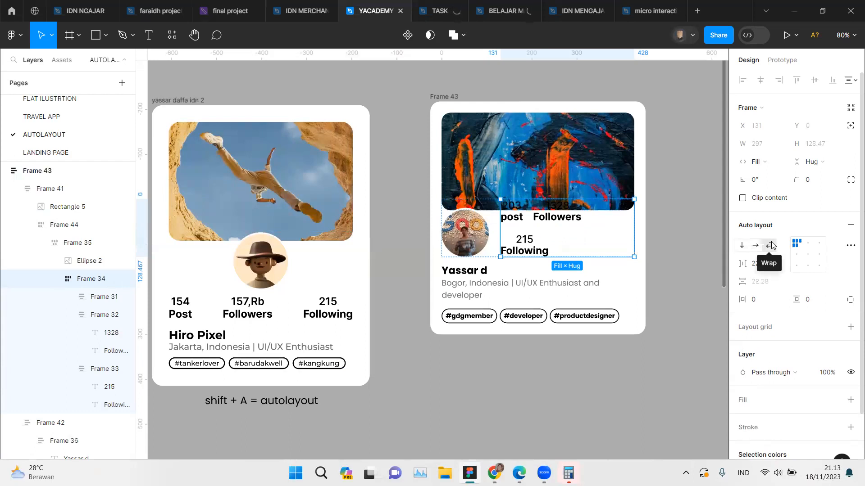
# Step: Set the new card's stats row to horizontal direction, and inspect the auto layout settings of the reference card's stats row
pyautogui.click(755, 246)
pyautogui.click(292, 314)
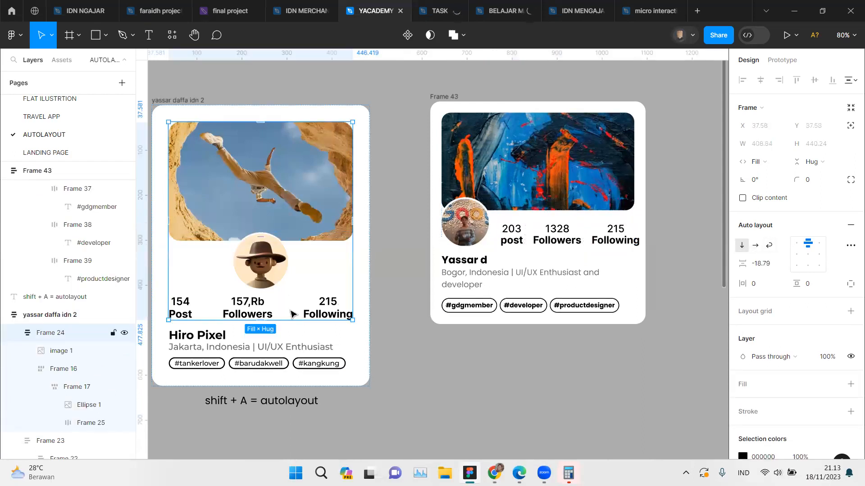
pyautogui.doubleClick(293, 314)
pyautogui.doubleClick(293, 314)
pyautogui.doubleClick(292, 314)
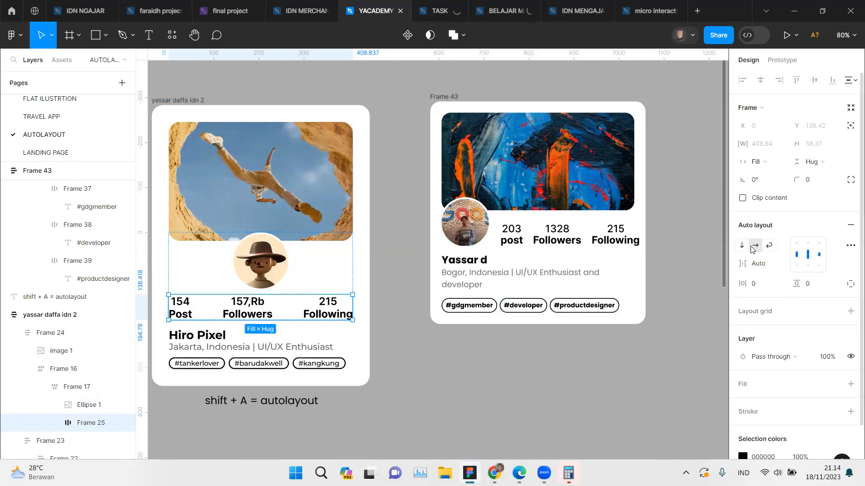
# Step: Set the gap of the new card's stats row to Auto with center alignment
pyautogui.doubleClick(602, 240)
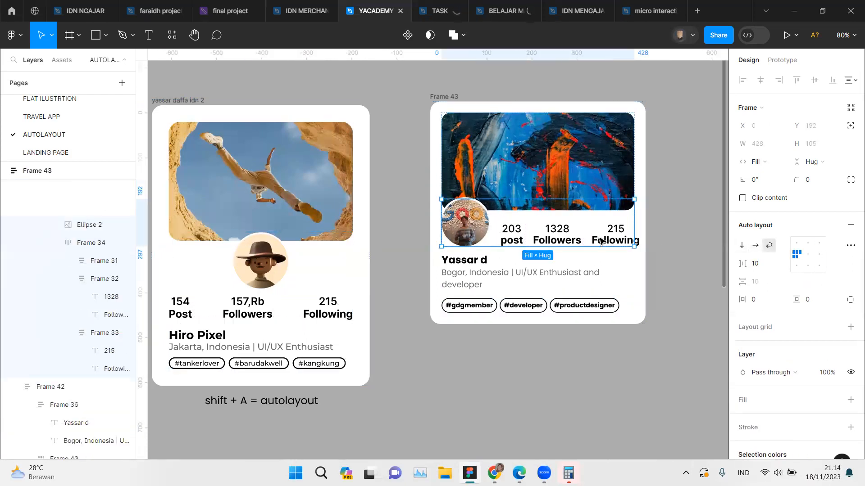
pyautogui.click(572, 240)
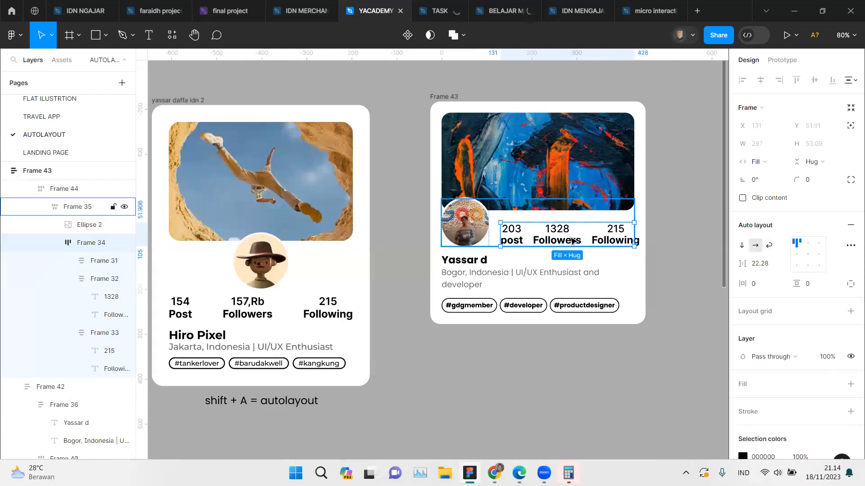
pyautogui.doubleClick(814, 255)
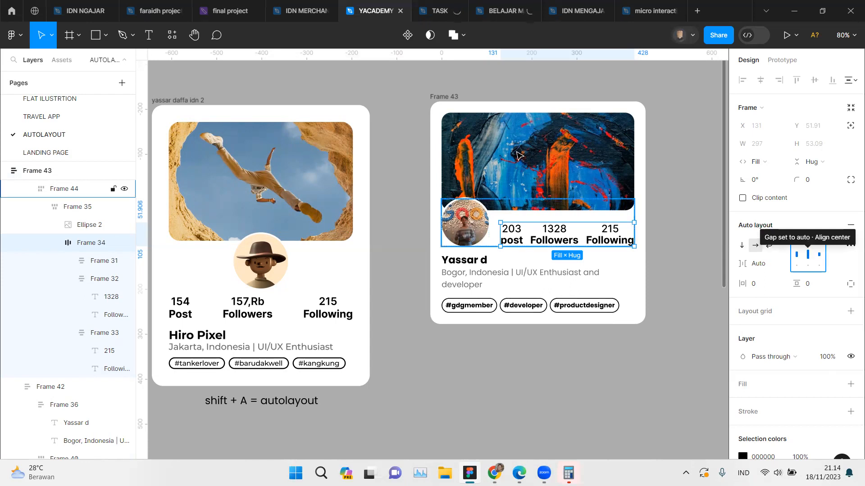
# Step: Try narrowing the new card to a width of 420 to test its stats row, and undo the resize
pyautogui.click(644, 201)
pyautogui.moveTo(643, 201); pyautogui.dragTo(622, 208)
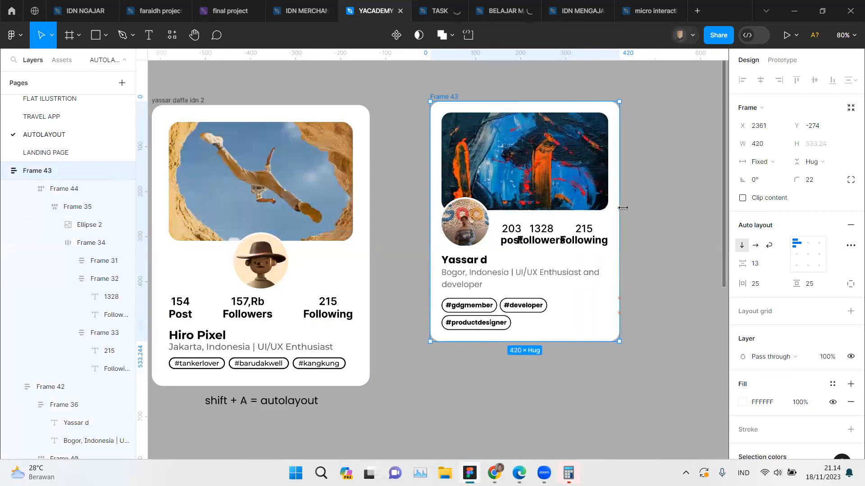
pyautogui.hotkey('ctrl', 'z')
pyautogui.hotkey('ctrl', 'z')
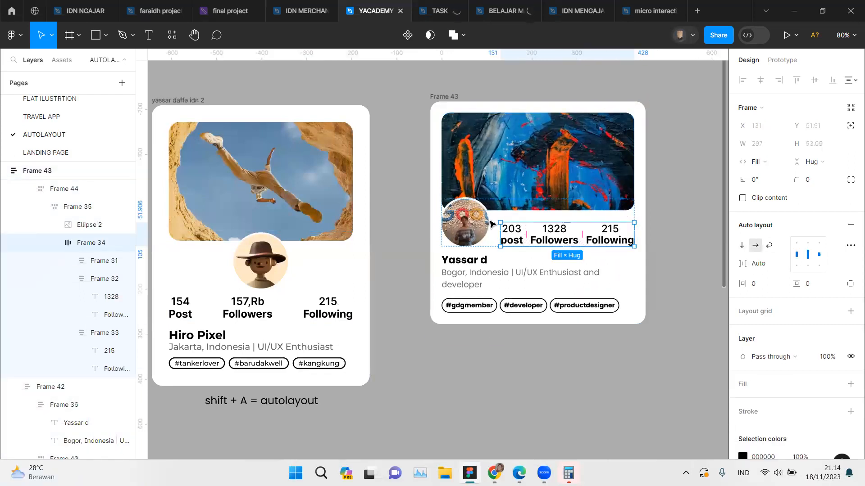
# Step: Compare the wrap, gap and alignment settings of the nested avatar-and-stats frames in the new card and the reference card
pyautogui.click(487, 216)
pyautogui.click(510, 207)
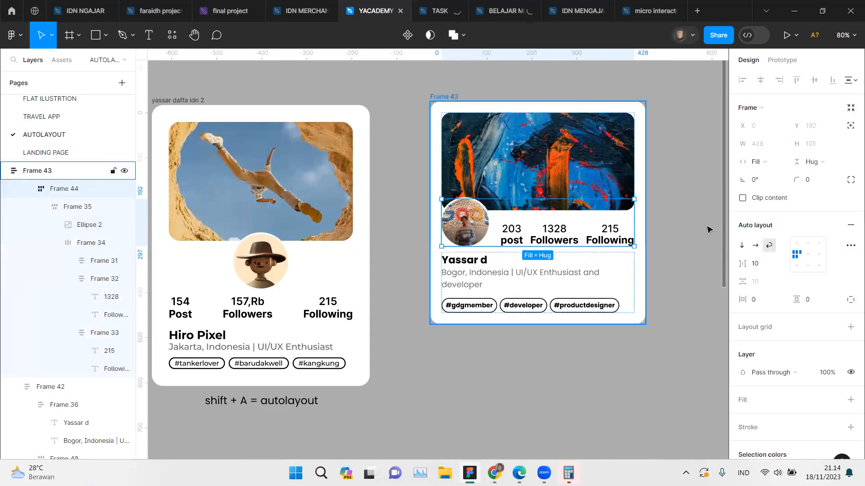
pyautogui.click(552, 235)
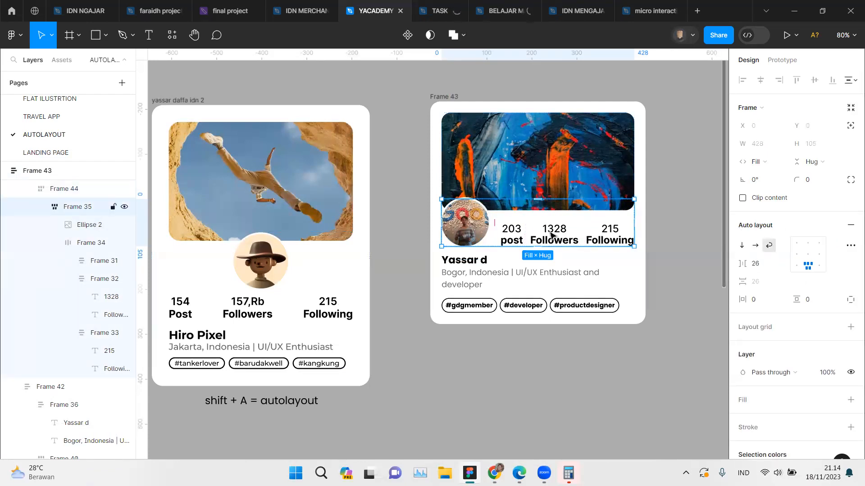
pyautogui.click(552, 235)
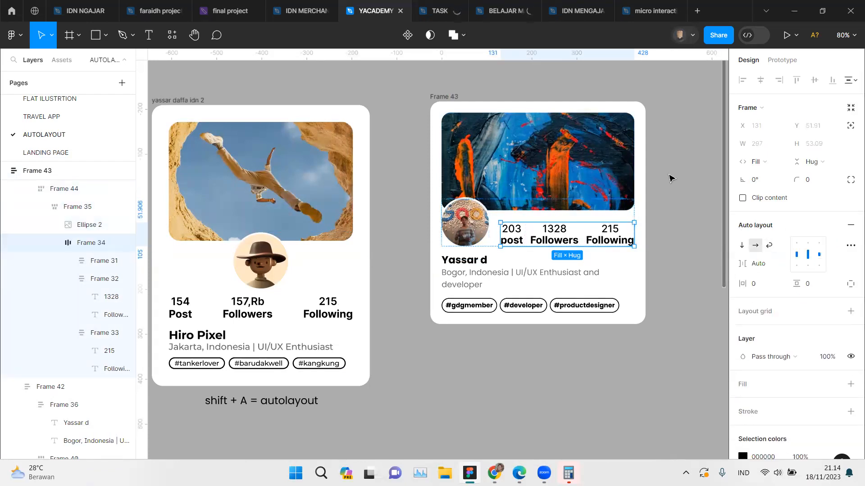
pyautogui.click(255, 307)
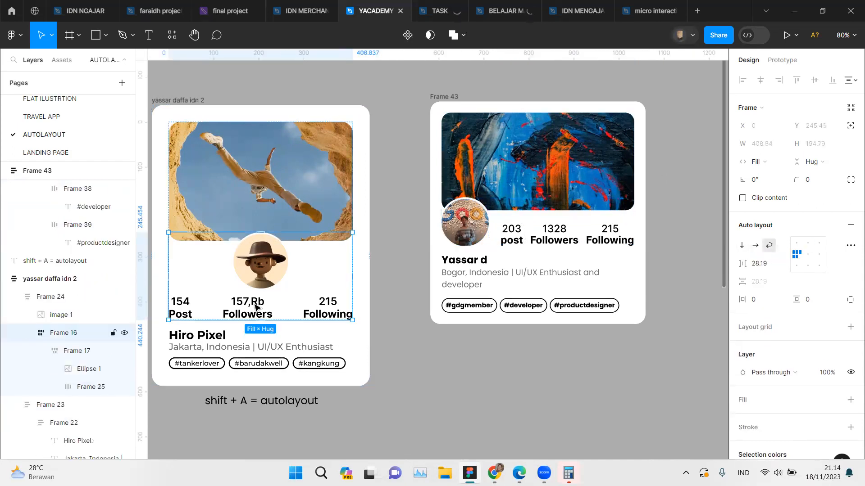
pyautogui.click(255, 307)
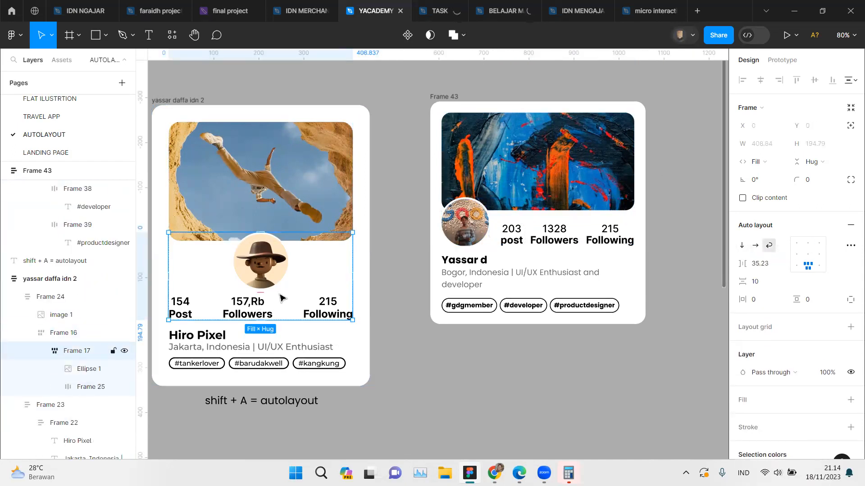
pyautogui.click(479, 241)
pyautogui.click(479, 241)
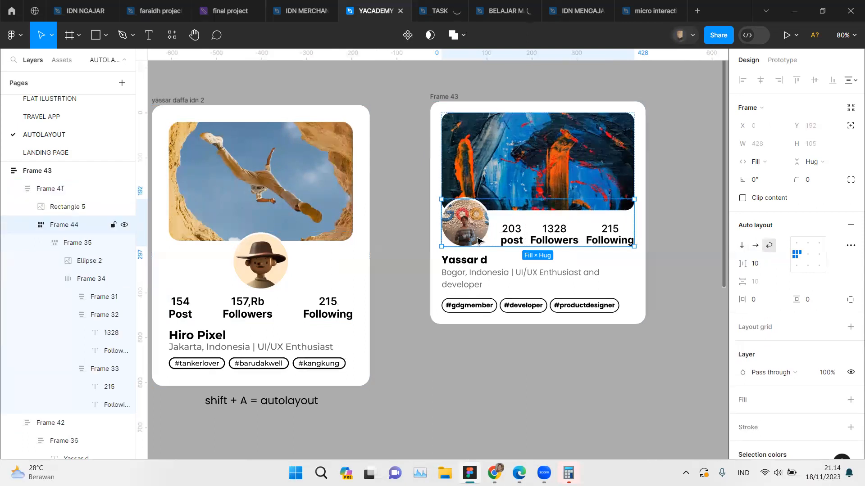
pyautogui.click(67, 238)
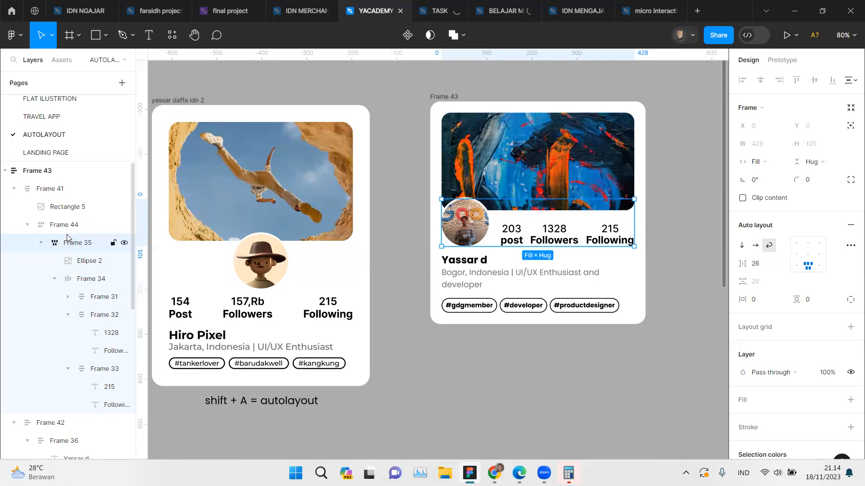
# Step: Check the reference card's avatar-and-stats frame, and try narrowing the new card to a width of 330, undoing the resize
pyautogui.hscroll(-2, 384, 220)
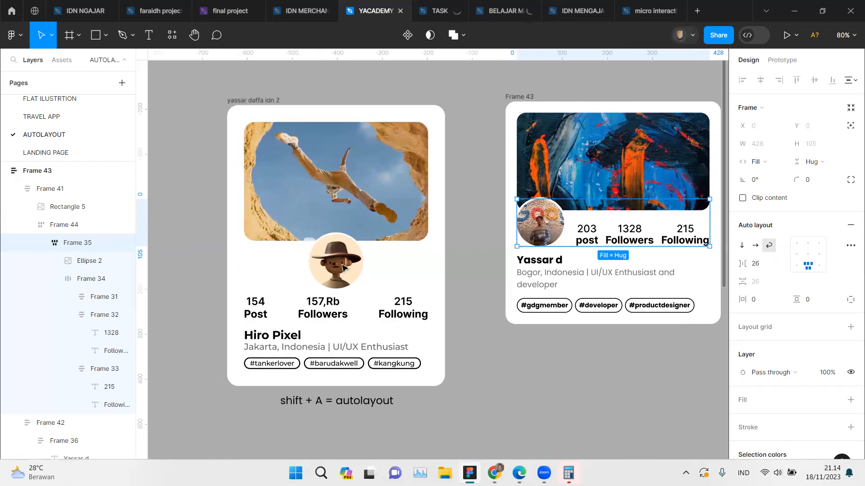
pyautogui.click(344, 278)
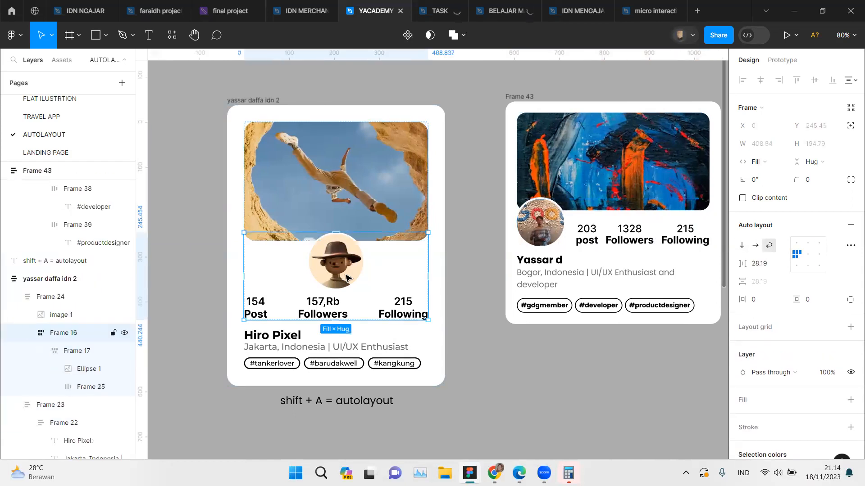
pyautogui.click(522, 111)
pyautogui.hscroll(2, 669, 170)
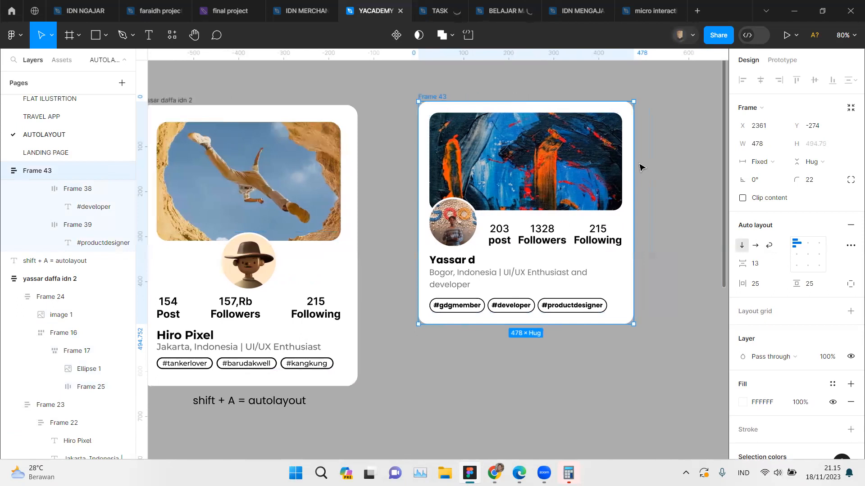
pyautogui.moveTo(633, 166); pyautogui.dragTo(568, 174)
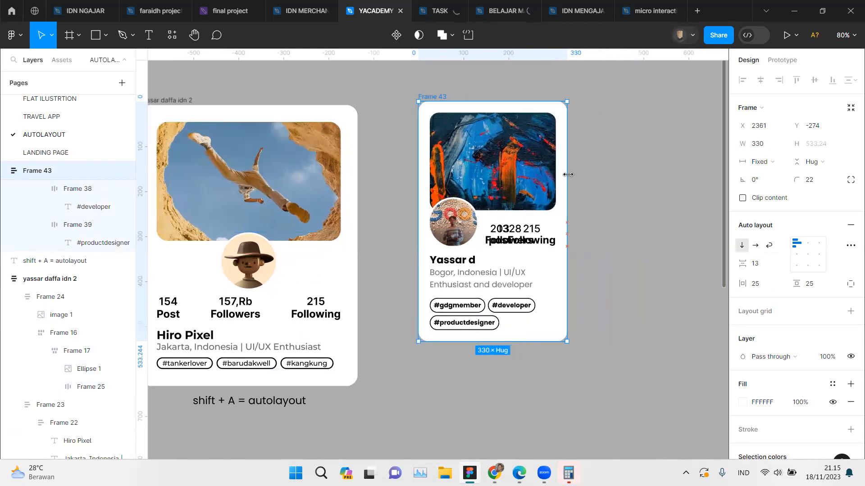
pyautogui.hotkey('ctrl', 'z')
pyautogui.hotkey('ctrl', 'z')
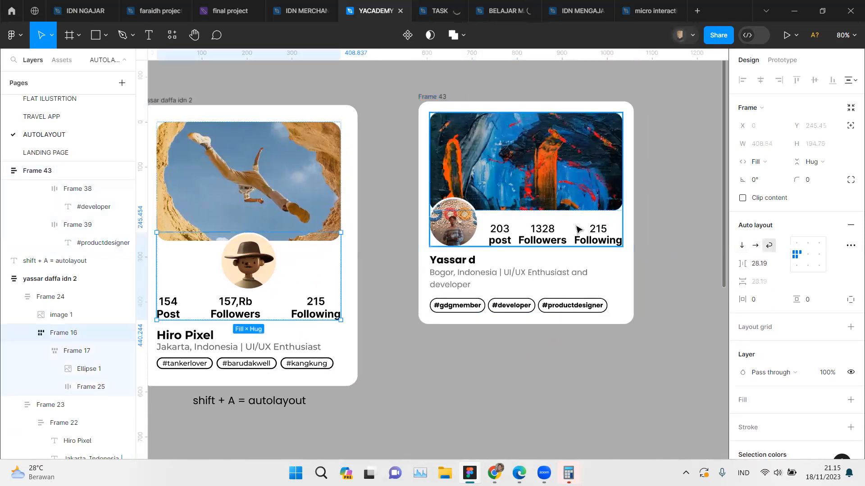
# Step: Compare the sizing, gap and alignment of the nested avatar-and-stats frames in the new card and the reference card
pyautogui.doubleClick(576, 226)
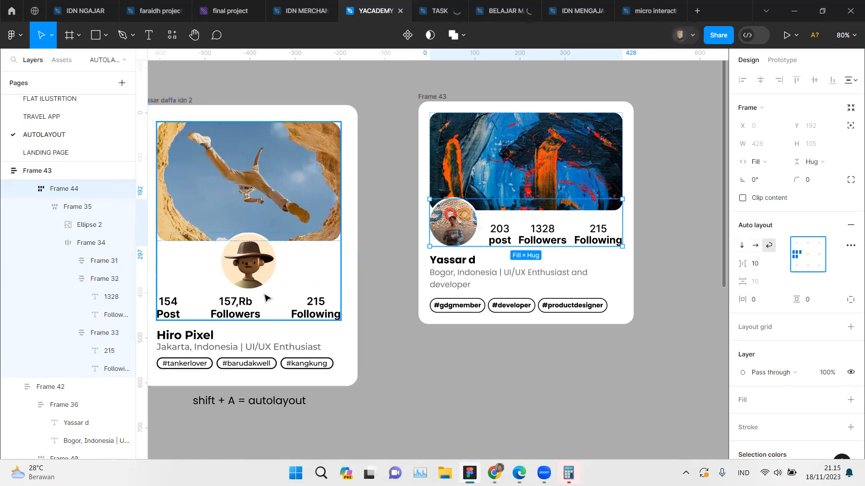
pyautogui.click(245, 300)
pyautogui.doubleClick(245, 300)
pyautogui.click(83, 350)
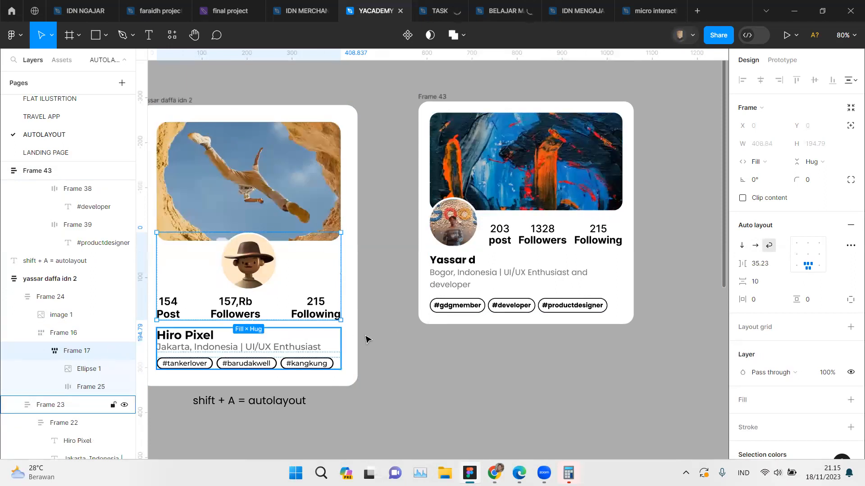
pyautogui.click(492, 243)
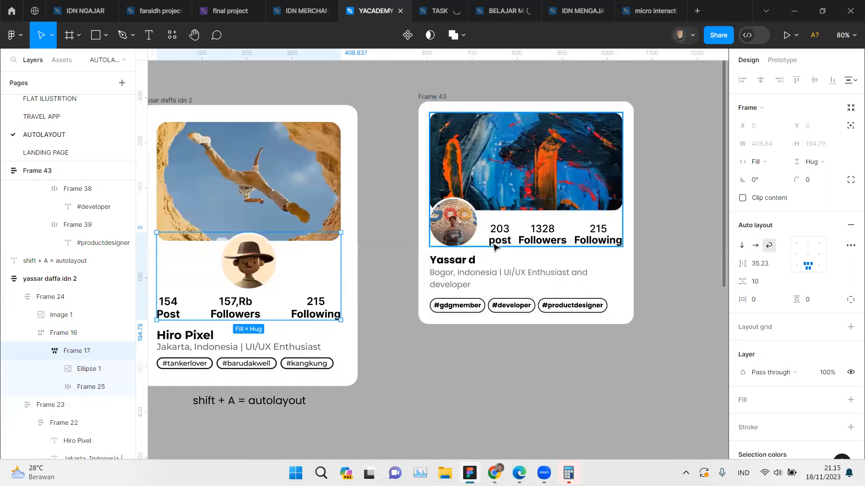
pyautogui.click(492, 238)
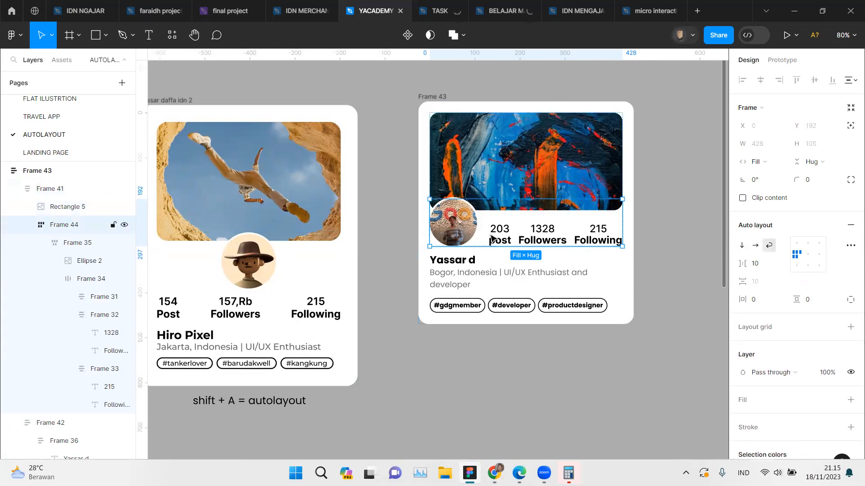
pyautogui.click(492, 237)
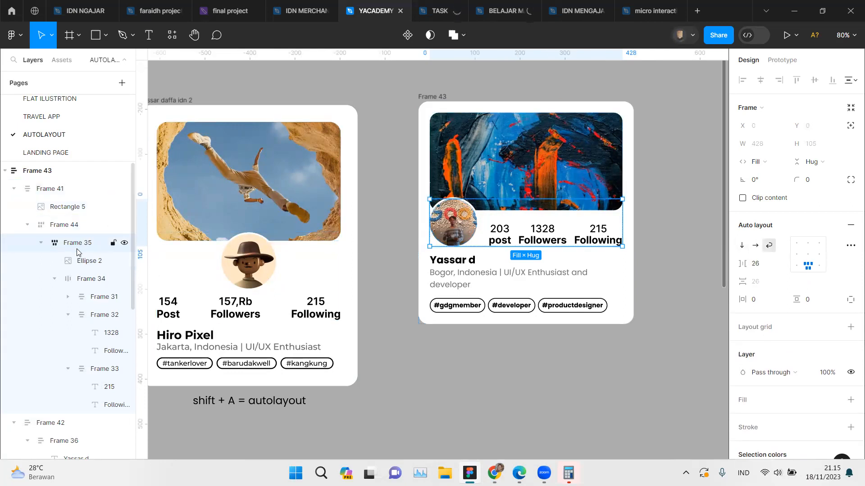
pyautogui.click(55, 278)
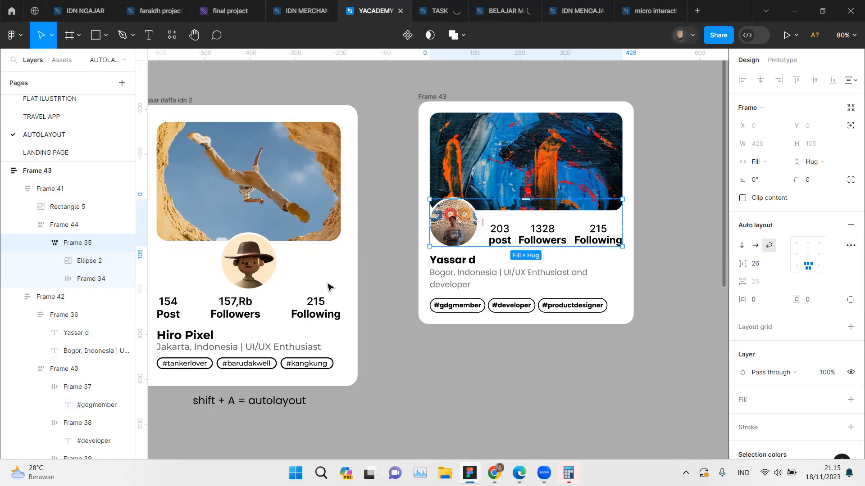
# Step: Set the width of the new card's inner avatar-and-stats frame to Hug contents, and try widening the card to 516, undoing the resize
pyautogui.click(775, 169)
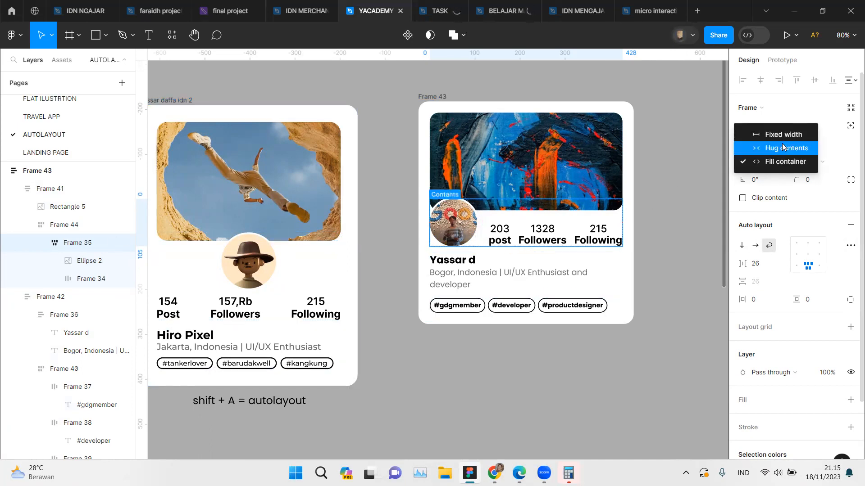
pyautogui.click(786, 148)
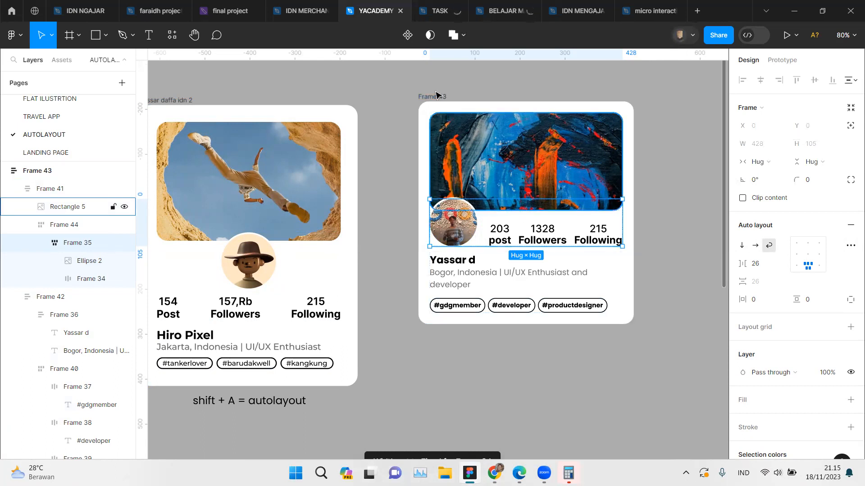
pyautogui.click(632, 151)
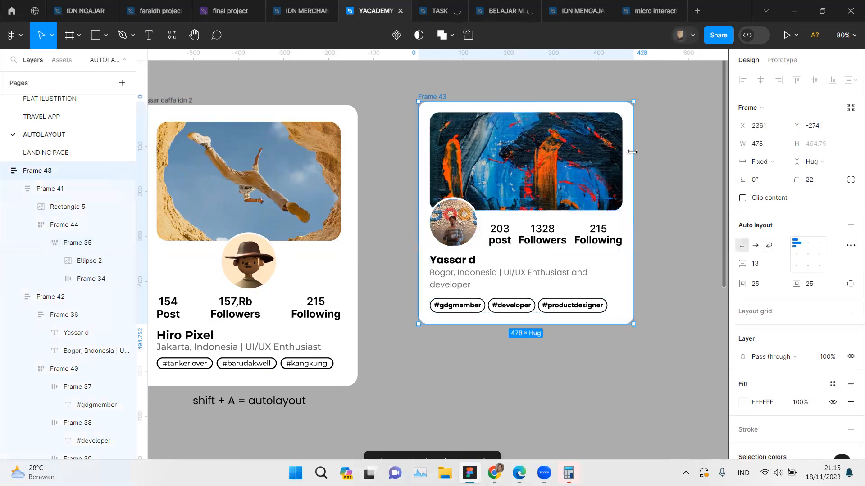
pyautogui.moveTo(627, 152); pyautogui.dragTo(650, 167)
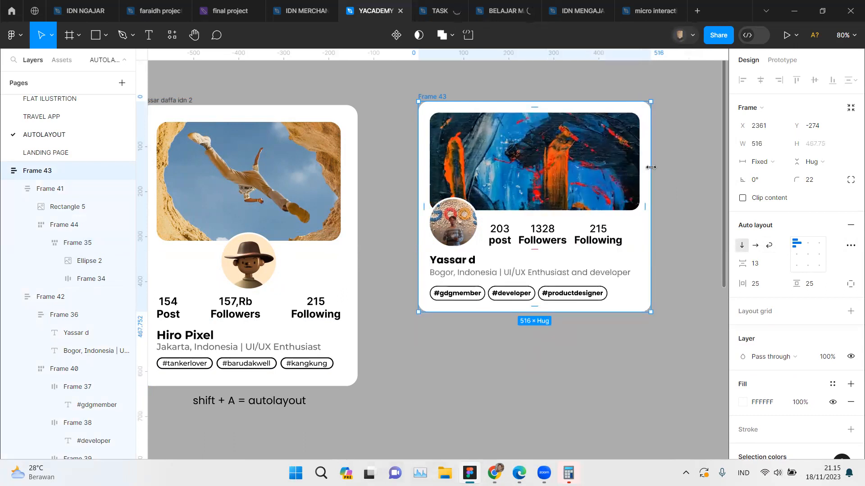
pyautogui.hotkey('ctrl', 'z')
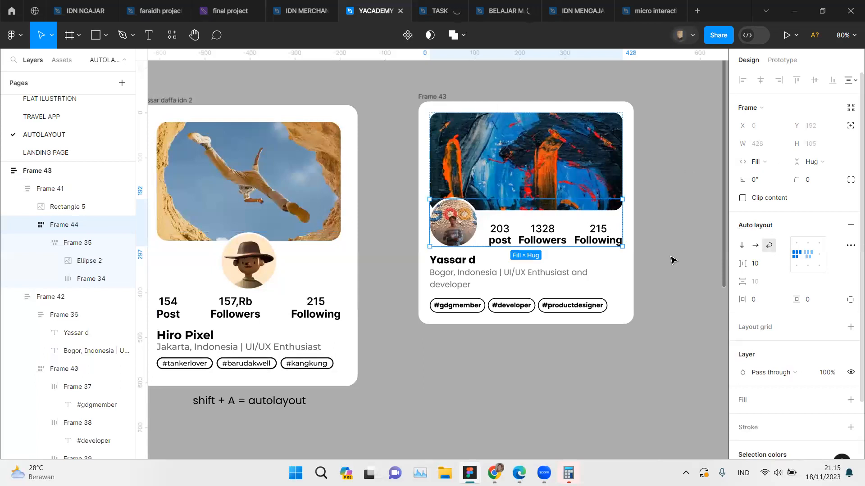
# Step: Try switching the new card's stats row from Auto gap to fixed, centered spacing, and undo the change
pyautogui.doubleClick(549, 231)
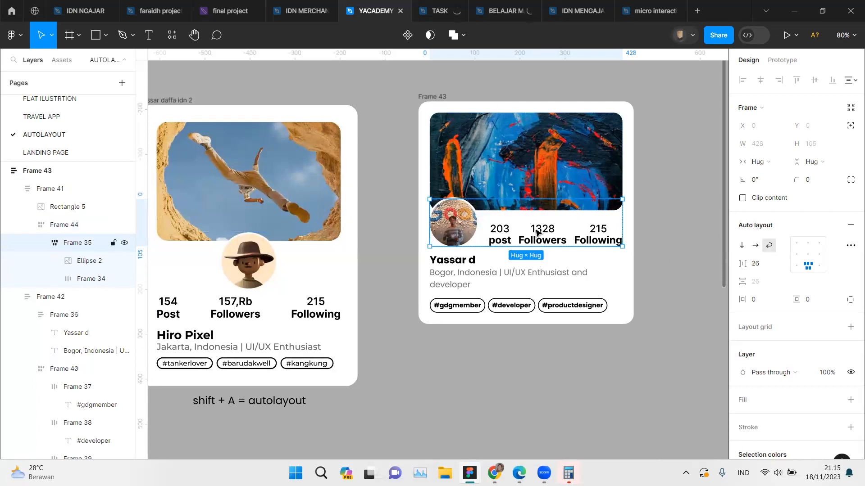
pyautogui.doubleClick(537, 230)
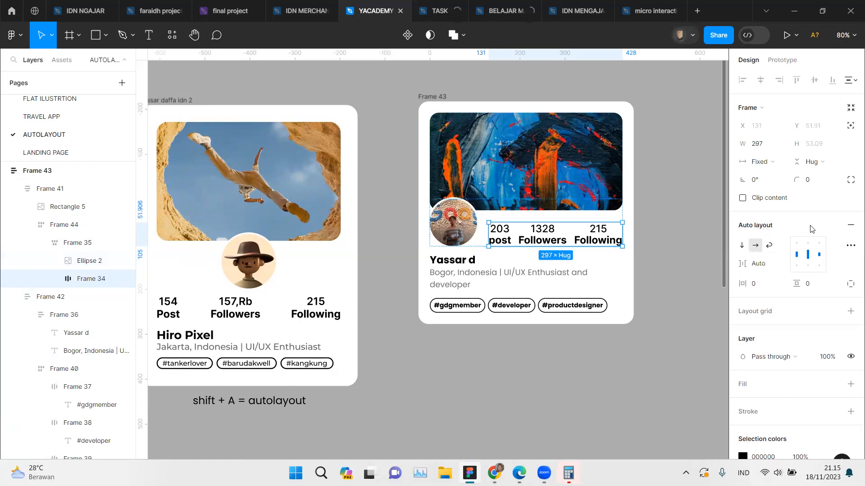
pyautogui.doubleClick(810, 256)
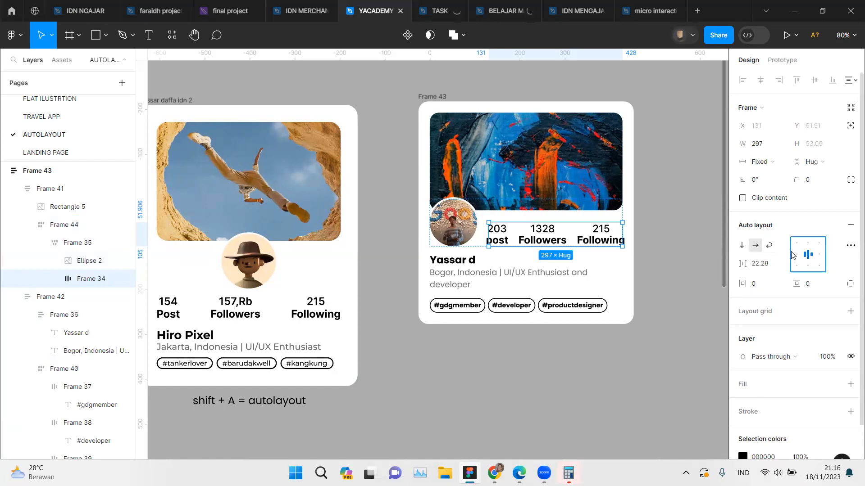
pyautogui.click(457, 106)
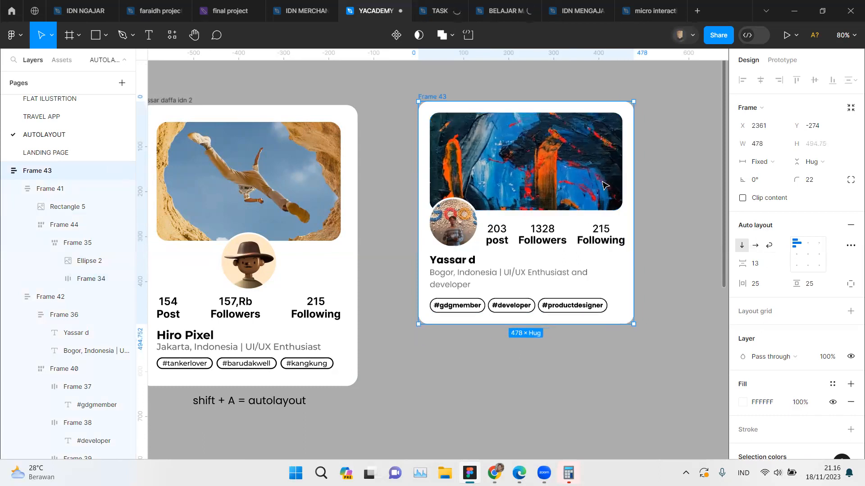
pyautogui.hotkey('ctrl', 'z')
pyautogui.hotkey('shift', 'Return')
pyautogui.hotkey('shift', 'Return')
pyautogui.hotkey('shift', 'Return')
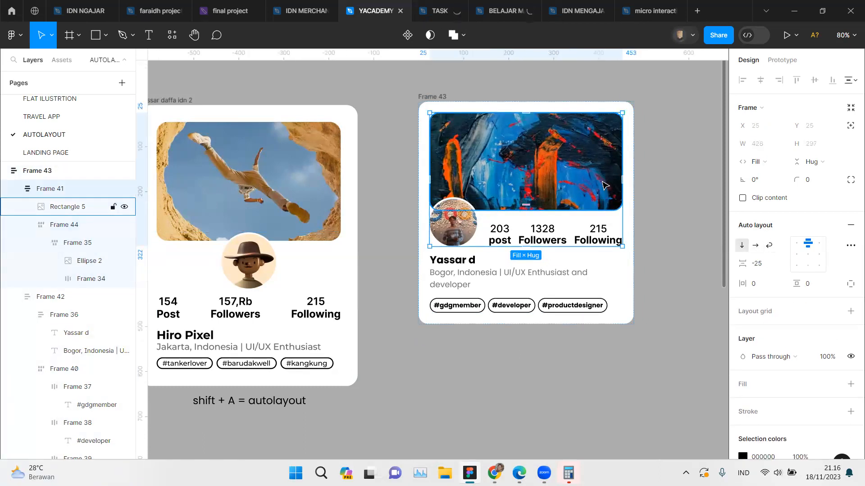
pyautogui.hotkey('shift', 'Return')
pyautogui.click(605, 185)
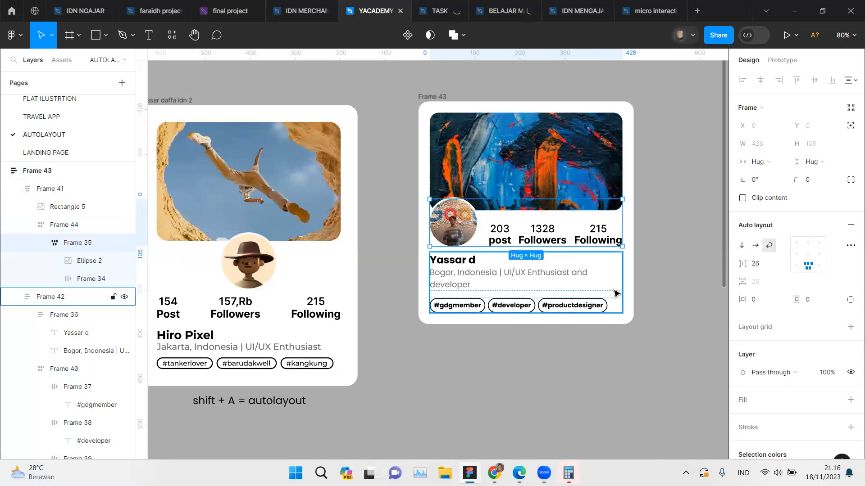
# Step: Undo the Hug contents width of the new card's inner avatar-and-stats frame, stepping back and forth through the edit history
pyautogui.hotkey('ctrl', 'z')
pyautogui.hotkey('ctrl', 'z')
pyautogui.hotkey('ctrl', 'z')
pyautogui.hotkey('ctrl', 'z')
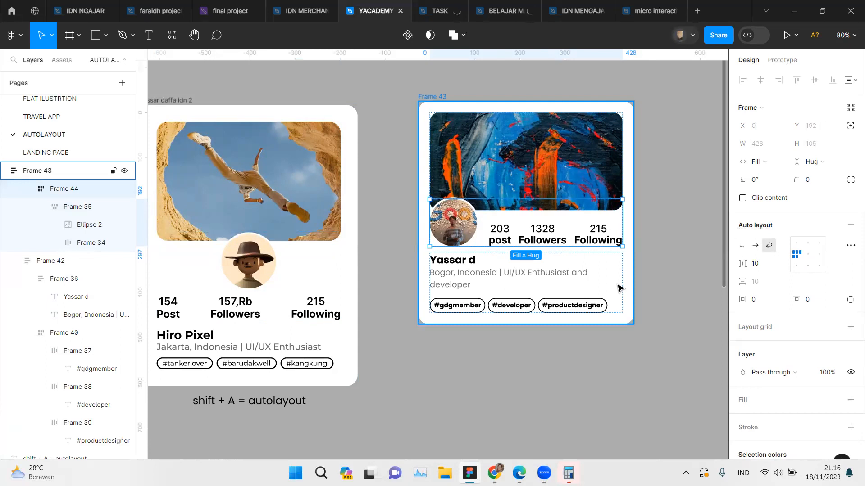
pyautogui.hotkey('ctrl', 'z')
pyautogui.hotkey('ctrl', 'z')
pyautogui.hotkey('ctrl', 'z')
pyautogui.hotkey('ctrl', 'shift', 'z')
pyautogui.hotkey('ctrl', 'shift', 'z')
pyautogui.hotkey('ctrl', 'shift', 'z')
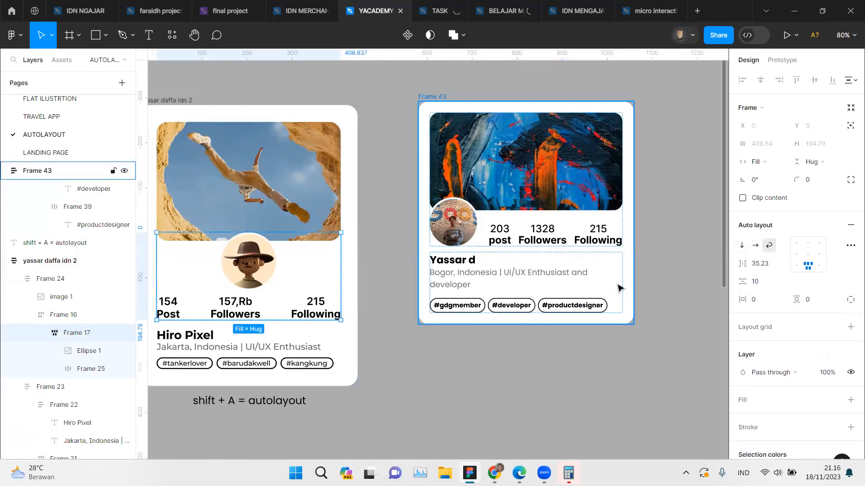
# Step: Try narrowing the new card to a width of 410 to test its stats row, and undo the resize
pyautogui.click(428, 92)
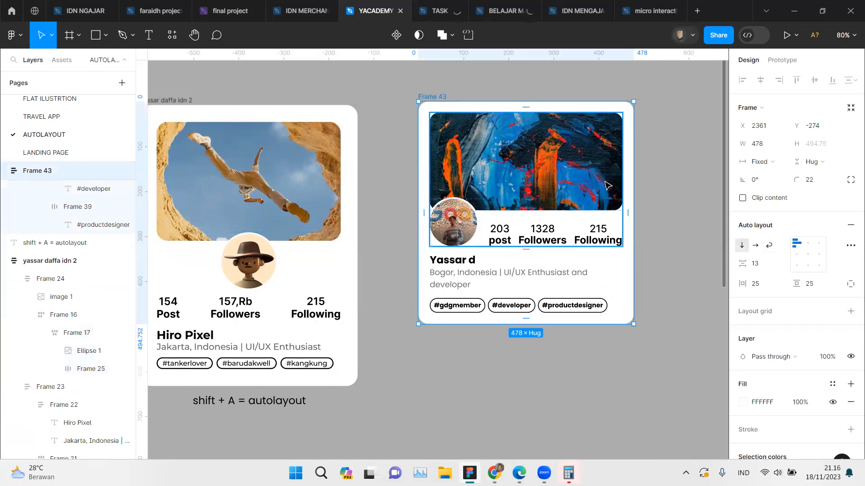
pyautogui.moveTo(609, 182); pyautogui.dragTo(603, 182)
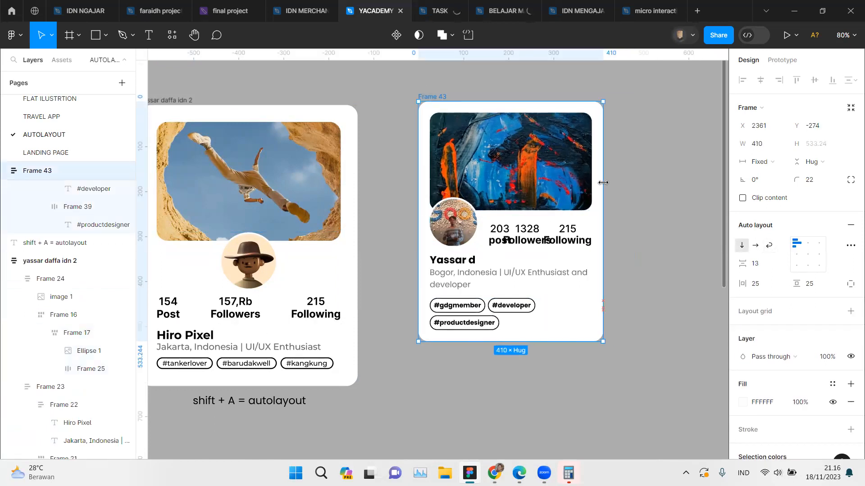
pyautogui.hotkey('ctrl', 'z')
# Step: Undo the earlier Auto gap change on the new card's stats row
pyautogui.hotkey('ctrl', 'z')
pyautogui.hotkey('ctrl', 'z')
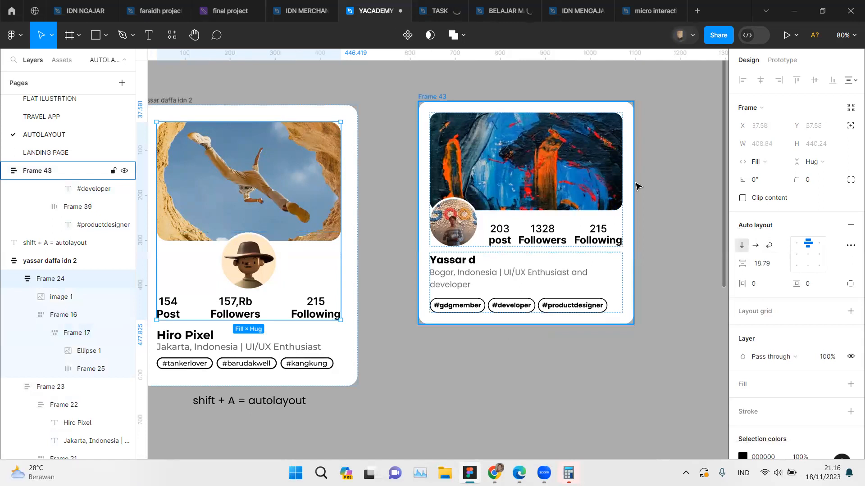
pyautogui.hotkey('ctrl', 'z')
pyautogui.hotkey('ctrl', 'z')
pyautogui.hotkey('ctrl', 'z')
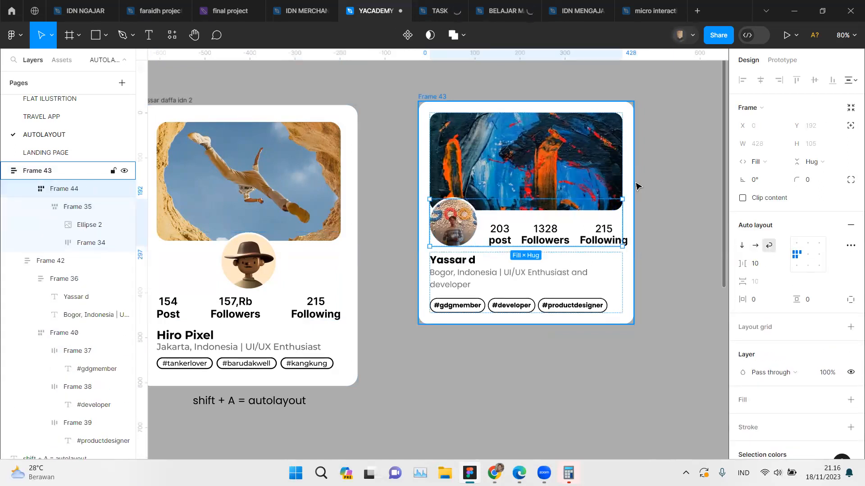
pyautogui.hotkey('ctrl', 'z')
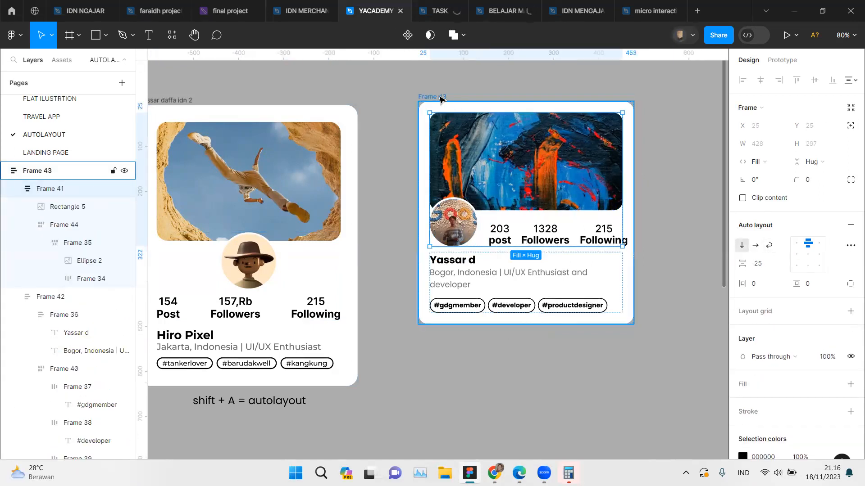
# Step: Try narrowing the new card to a width of 309 to test its layout, and undo the resize
pyautogui.click(457, 106)
pyautogui.moveTo(634, 192); pyautogui.dragTo(558, 195)
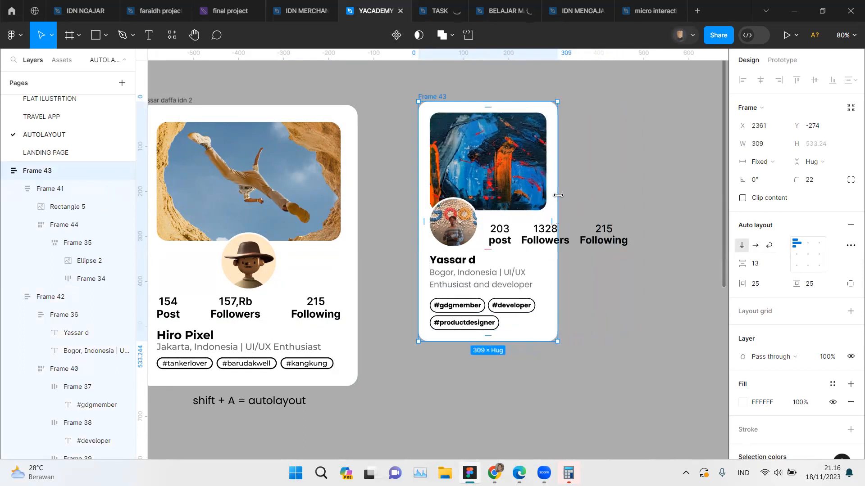
pyautogui.hotkey('ctrl', 'z')
# Step: Inspect the new card's width sizing options and the auto layout settings of its nested avatar-and-stats frames
pyautogui.click(762, 161)
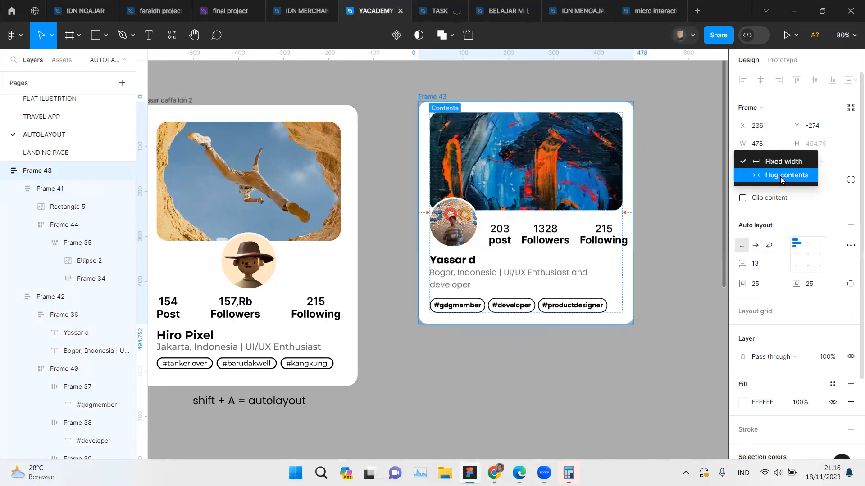
pyautogui.click(540, 239)
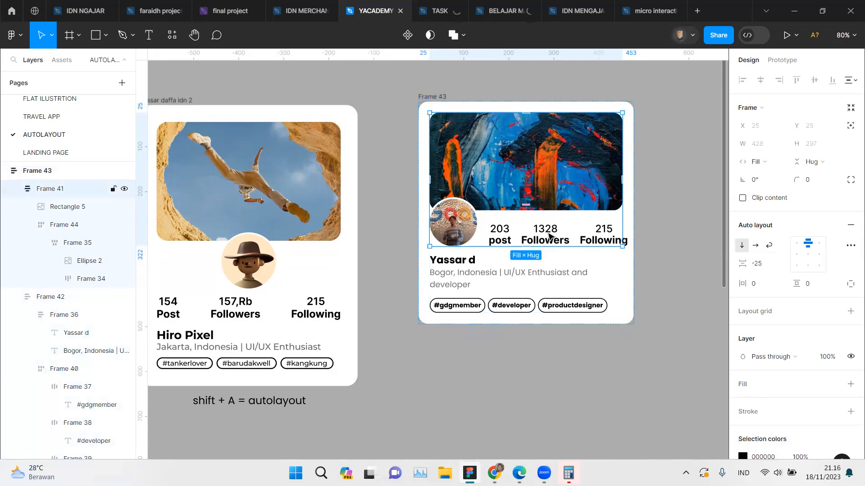
pyautogui.doubleClick(554, 236)
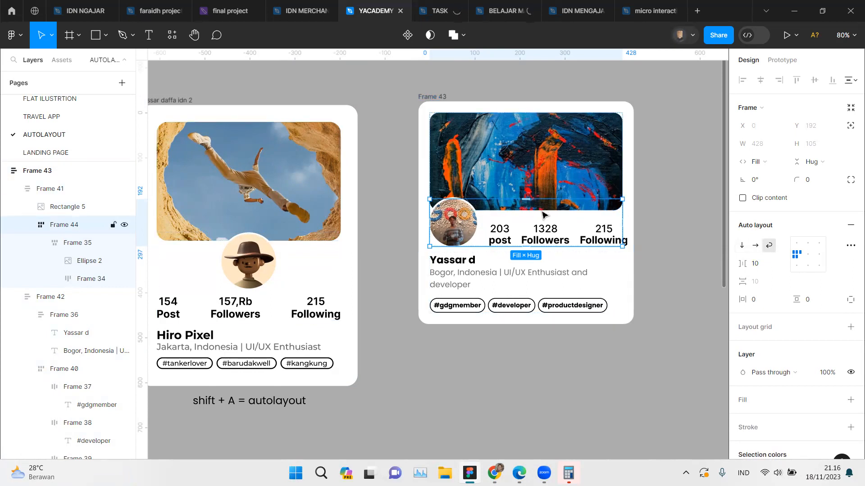
pyautogui.click(77, 245)
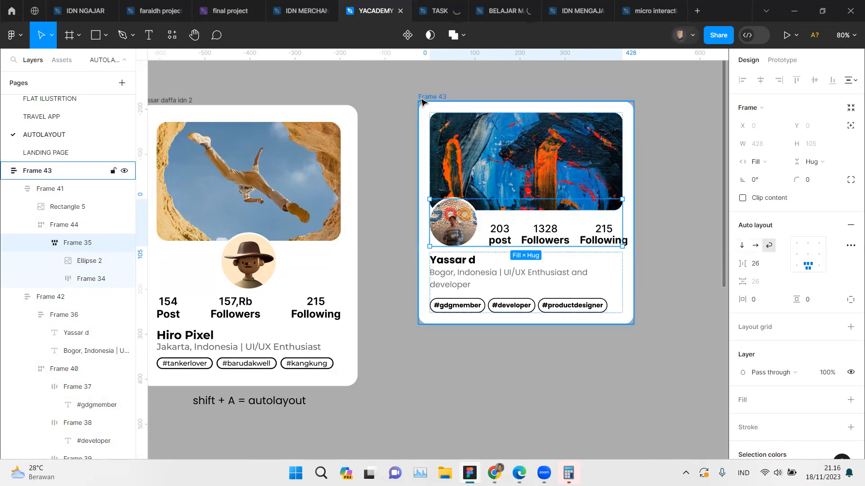
pyautogui.click(527, 233)
pyautogui.hotkey('ctrl', 'z')
pyautogui.hotkey('ctrl', 'z')
pyautogui.hotkey('ctrl', 'z')
pyautogui.hotkey('ctrl', 'z')
pyautogui.hotkey('ctrl', 'z')
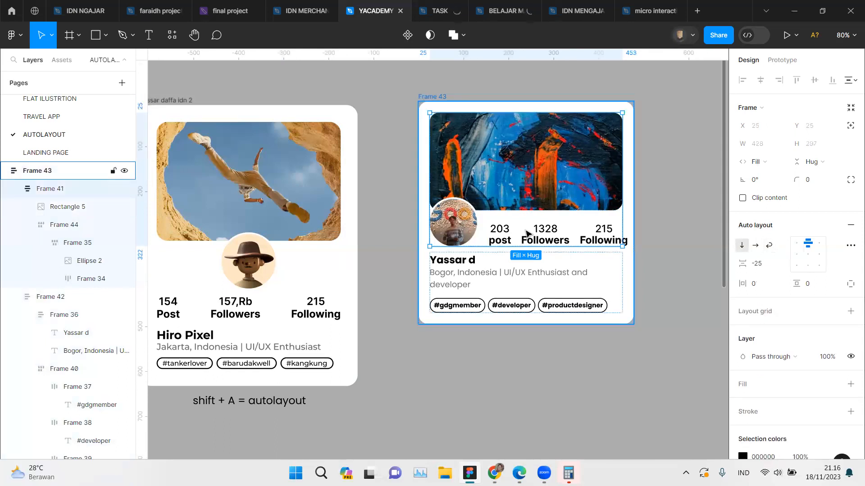
# Step: Undo the recent sizing changes in the new card back to the version with the stats row below the avatar
pyautogui.hotkey('ctrl', 'z')
pyautogui.hotkey('ctrl', 'z')
pyautogui.hotkey('ctrl', 'z')
pyautogui.hotkey('ctrl', 'z')
pyautogui.hotkey('ctrl', 'z')
pyautogui.hotkey('ctrl', 'z')
pyautogui.hotkey('ctrl', 'z')
pyautogui.hotkey('ctrl', 'z')
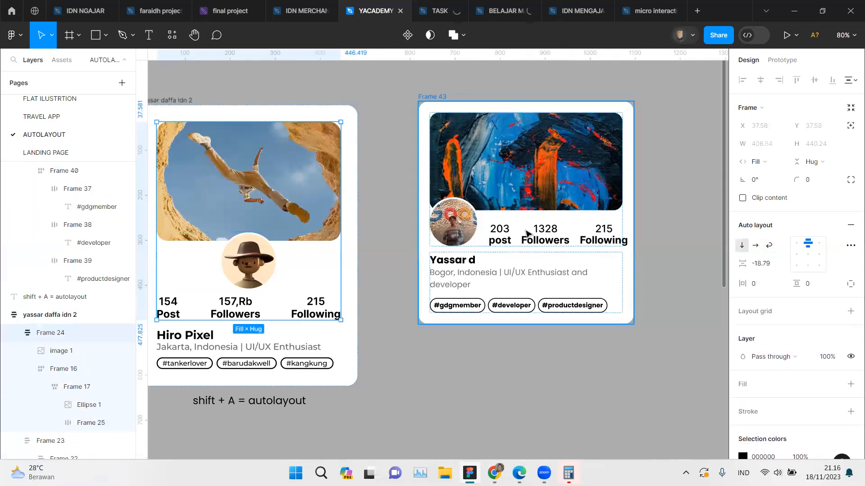
pyautogui.hotkey('ctrl', 'z')
pyautogui.hotkey('ctrl', 'z')
pyautogui.hotkey('ctrl', 'z')
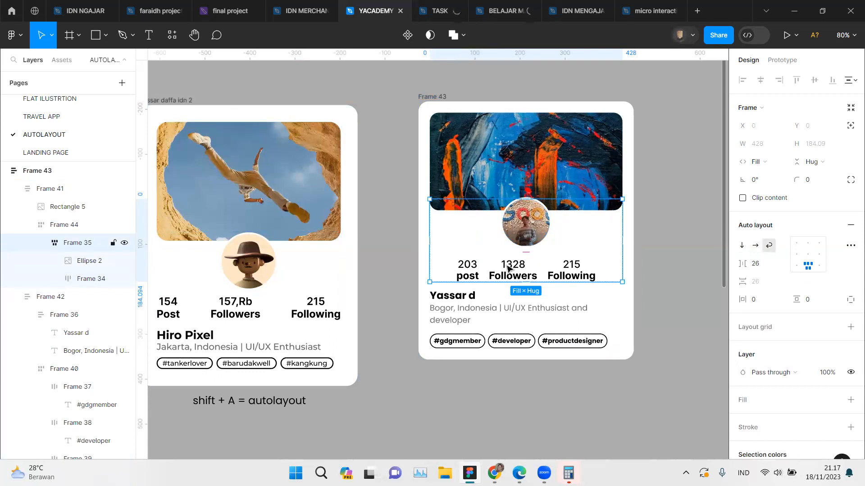
# Step: Inspect the auto layout settings of the reference card's nested frames down to its stats row
pyautogui.click(276, 309)
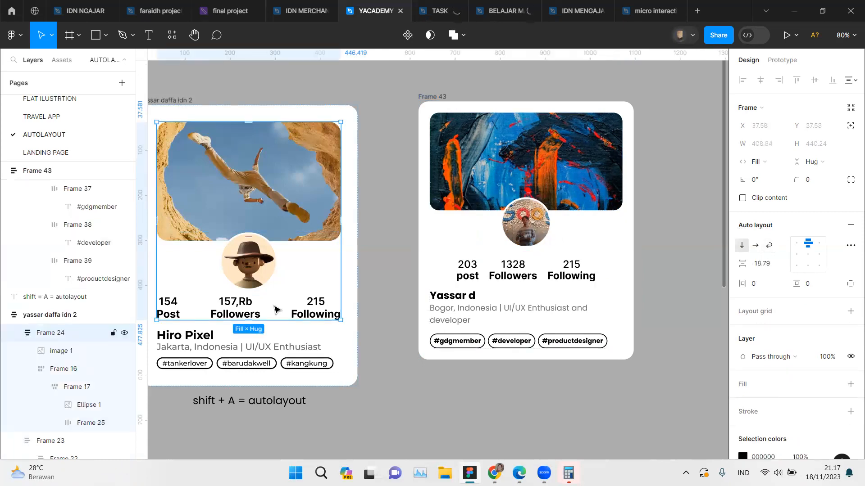
pyautogui.hscroll(-5, 276, 309)
pyautogui.click(287, 309)
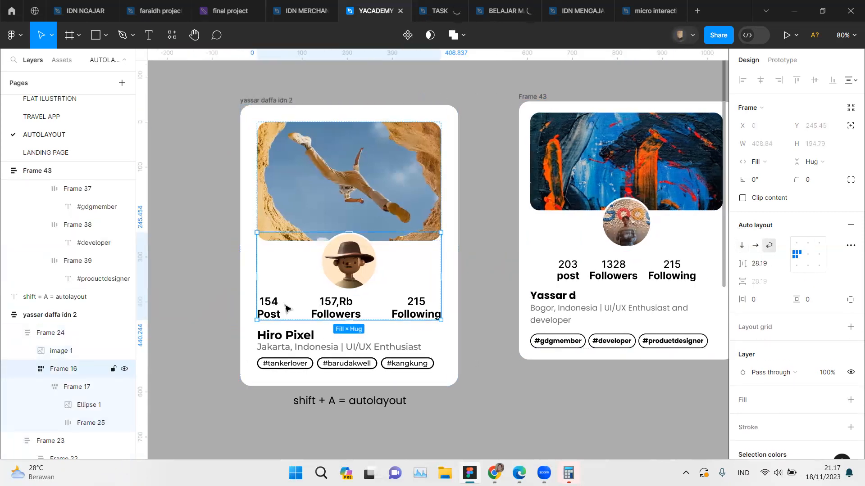
pyautogui.click(287, 309)
pyautogui.click(287, 309)
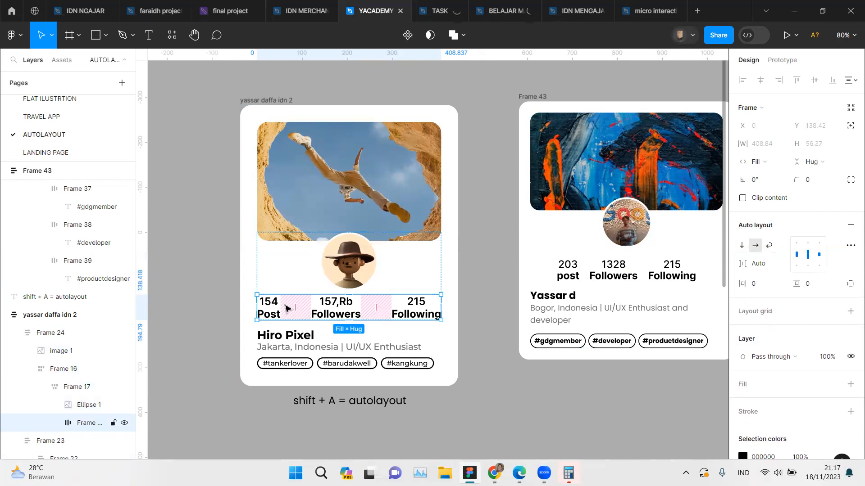
# Step: Change the alignment of the new card's stats row to the middle center
pyautogui.click(643, 273)
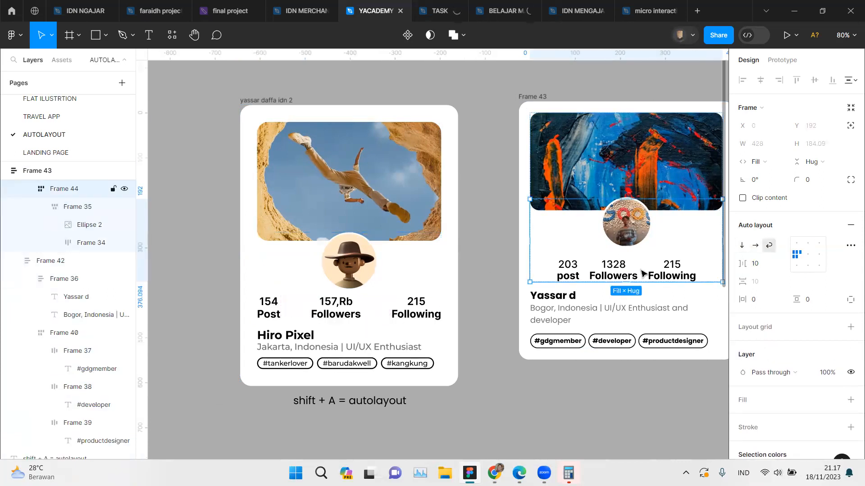
pyautogui.click(643, 273)
pyautogui.click(639, 269)
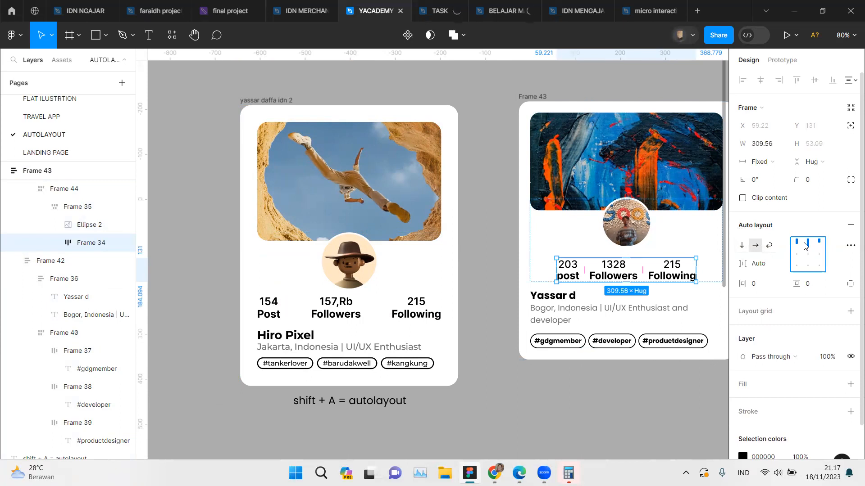
pyautogui.click(805, 244)
pyautogui.doubleClick(806, 256)
pyautogui.click(804, 258)
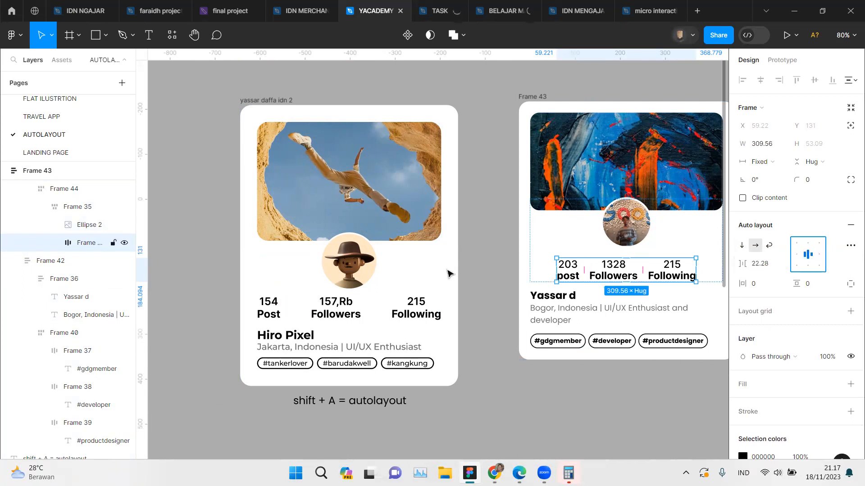
# Step: Compare the alignment and gap settings of the reference card's stats row with those of the new card
pyautogui.click(347, 313)
pyautogui.doubleClick(347, 312)
pyautogui.doubleClick(347, 313)
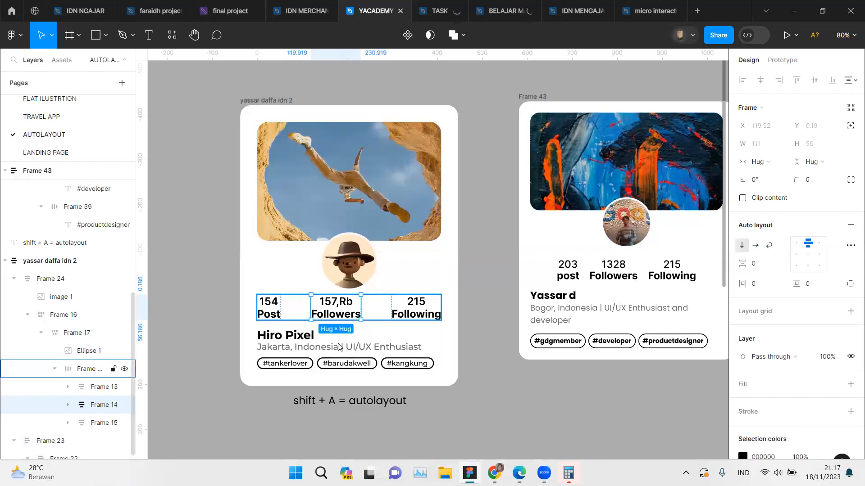
pyautogui.click(644, 276)
pyautogui.click(646, 275)
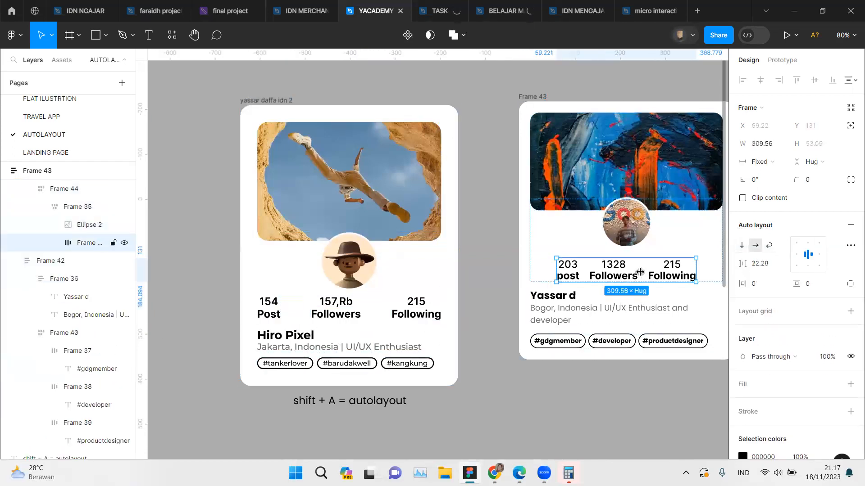
pyautogui.click(349, 305)
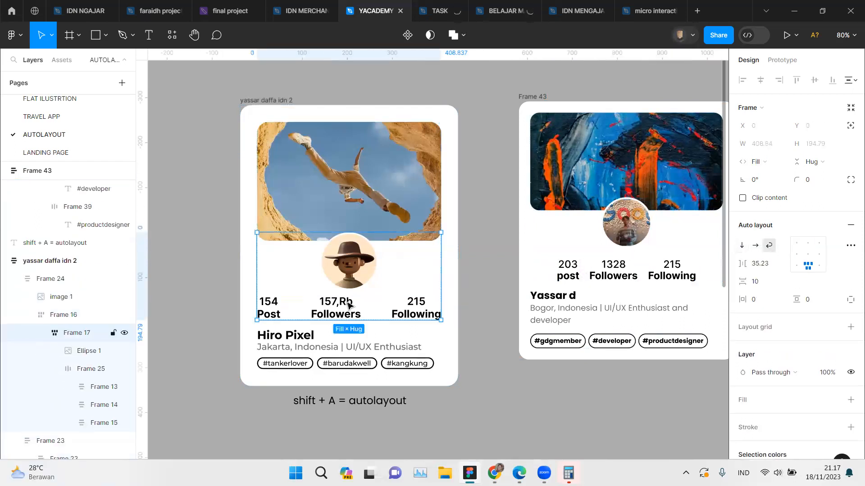
pyautogui.click(349, 306)
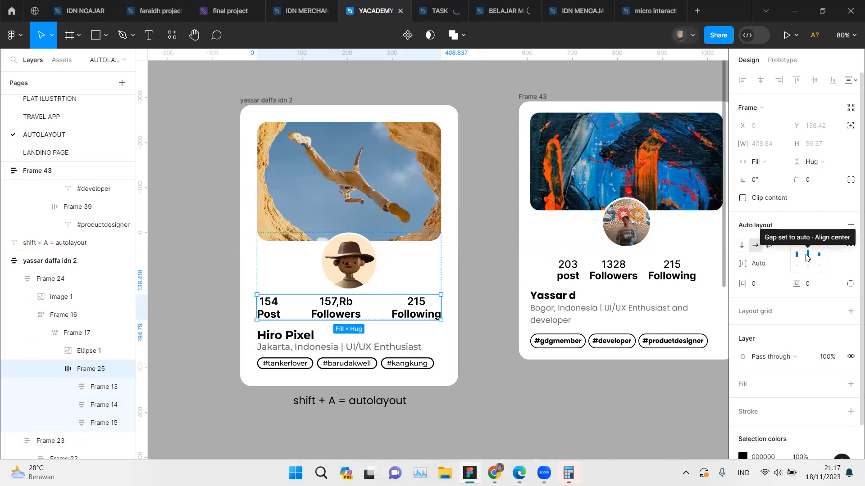
# Step: Set the gap of the new card's stats row to Auto with centered alignment
pyautogui.click(639, 270)
pyautogui.doubleClick(640, 270)
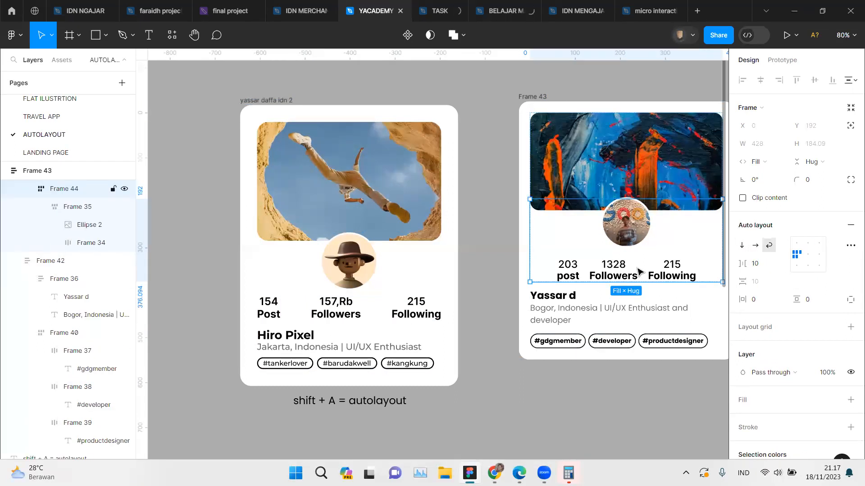
pyautogui.doubleClick(639, 271)
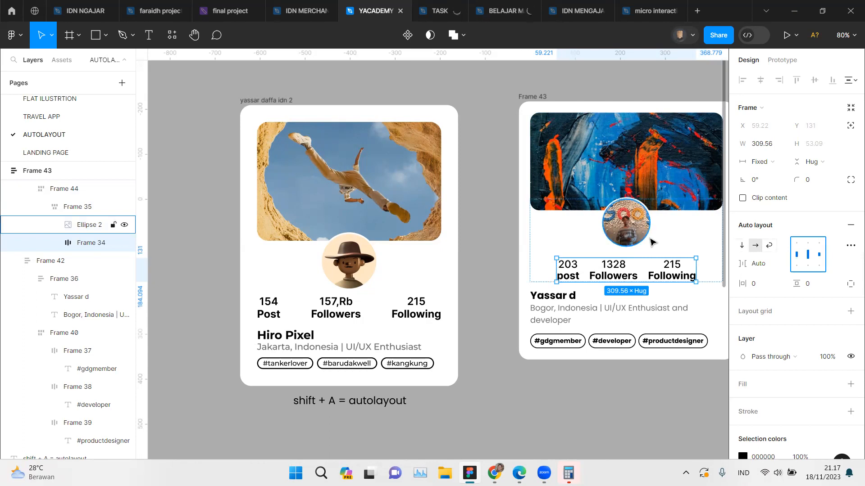
# Step: Check the width sizing and auto layout settings of the reference card's stats row
pyautogui.doubleClick(342, 302)
pyautogui.doubleClick(342, 302)
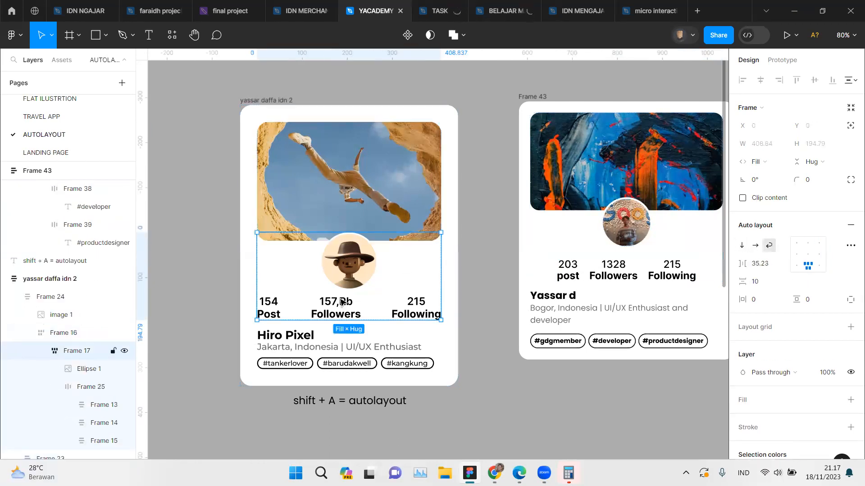
pyautogui.doubleClick(342, 301)
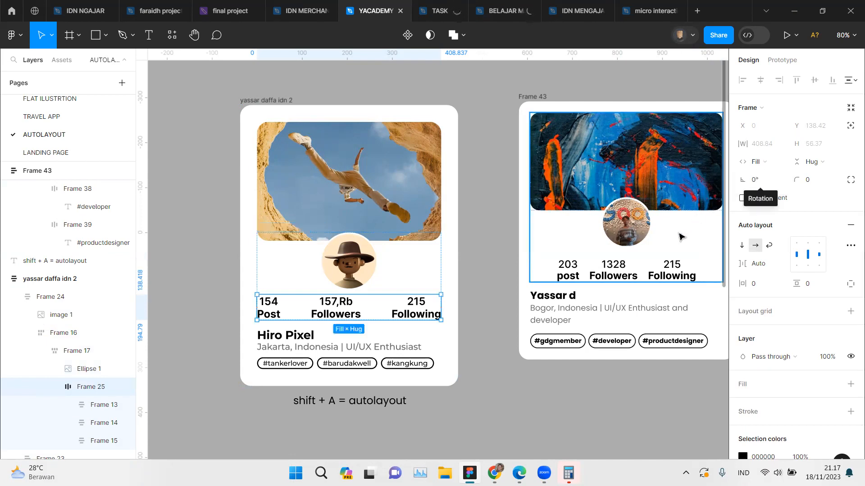
# Step: Set the horizontal sizing of the new card's stats row to Fill
pyautogui.click(638, 274)
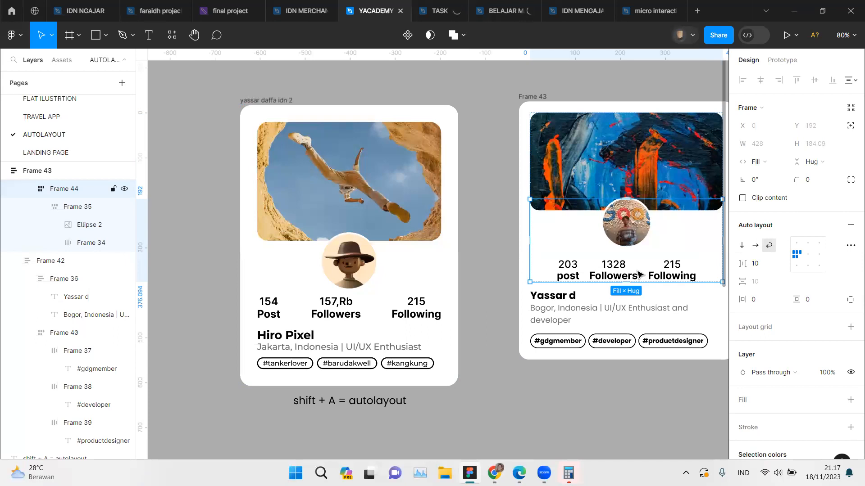
pyautogui.click(638, 275)
pyautogui.click(642, 271)
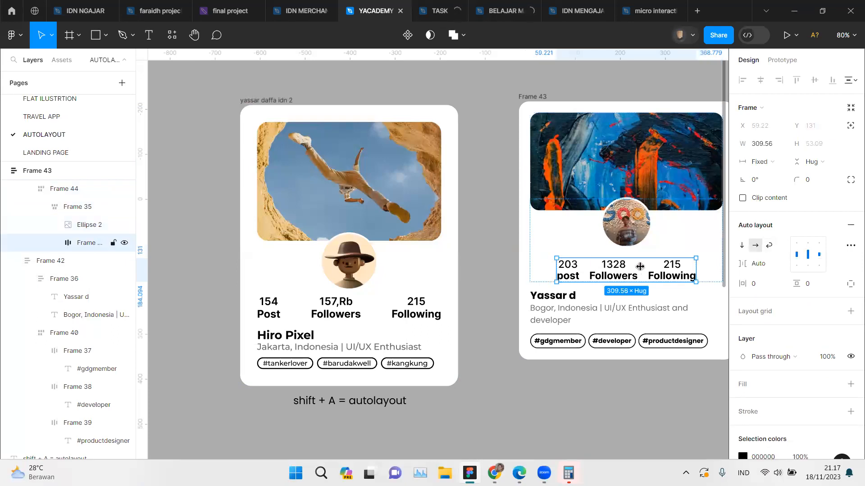
pyautogui.click(761, 162)
pyautogui.click(775, 191)
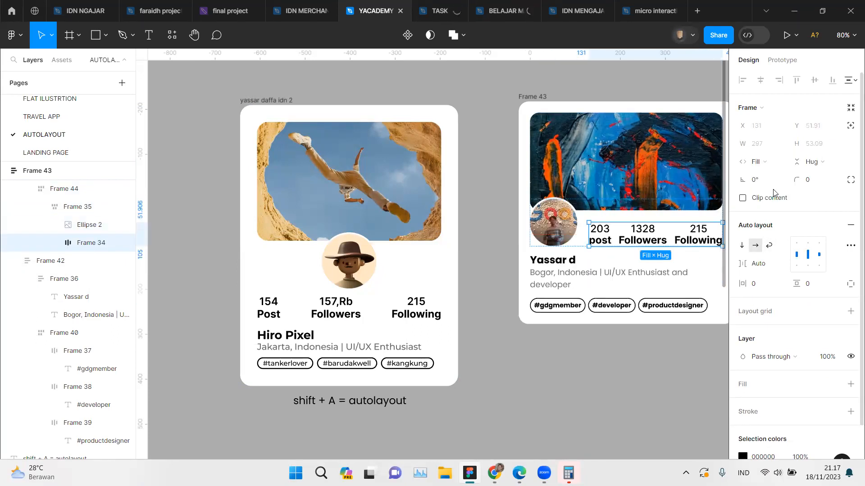
# Step: Resize the new card to a width of 476 and try the wrap layout on the whole card
pyautogui.click(530, 99)
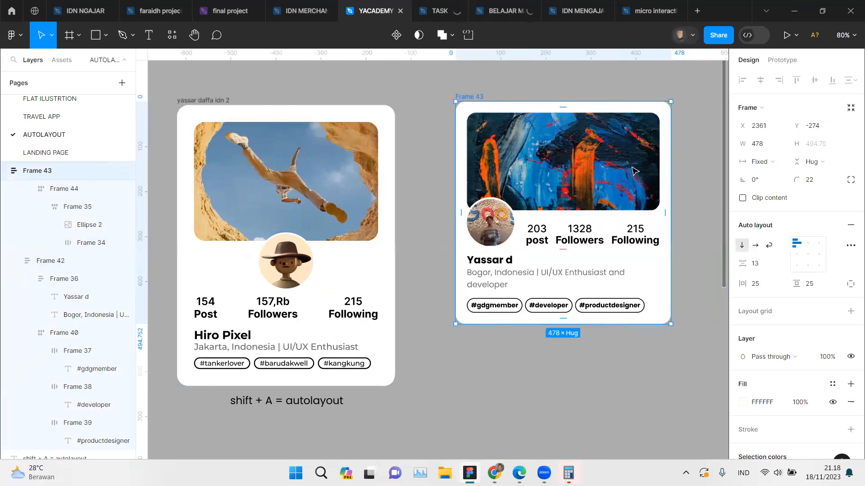
pyautogui.hscroll(4, 649, 180)
pyautogui.moveTo(644, 178)
pyautogui.mouseDown()
pyautogui.moveTo(554, 190)
pyautogui.moveTo(650, 190)
pyautogui.mouseUp()
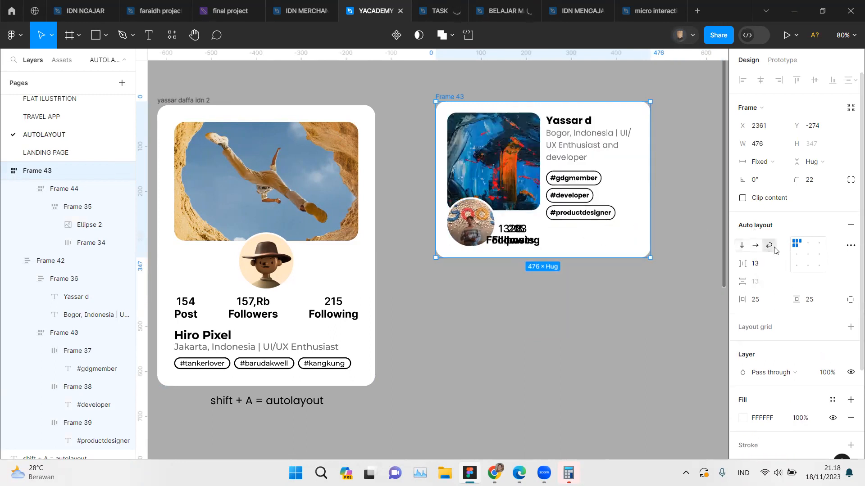
# Step: Try the horizontal and vertical layout directions on Frame 44 in the new card
pyautogui.doubleClick(559, 239)
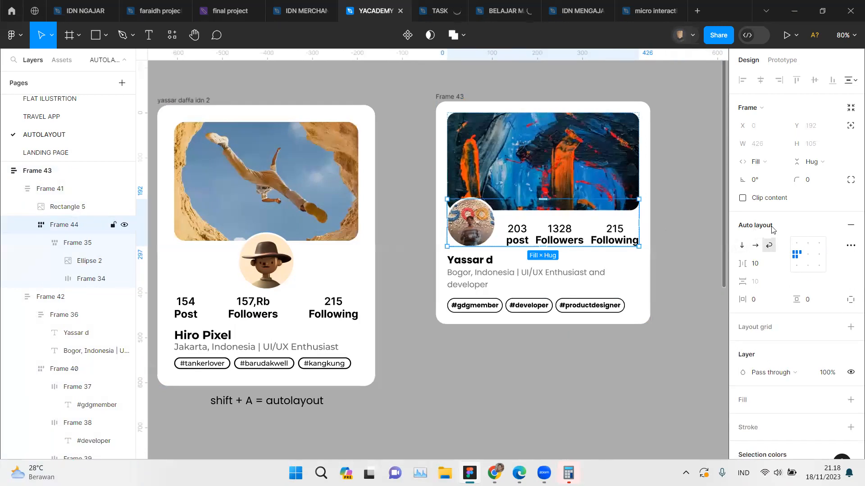
pyautogui.click(755, 247)
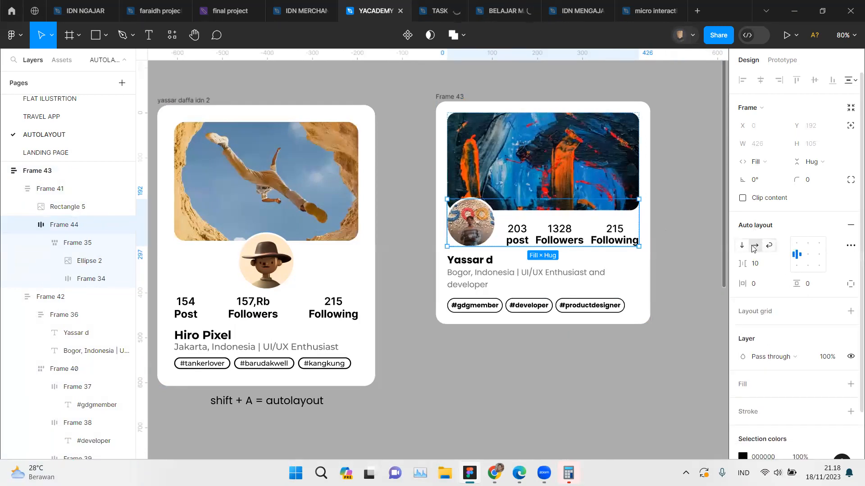
pyautogui.click(741, 246)
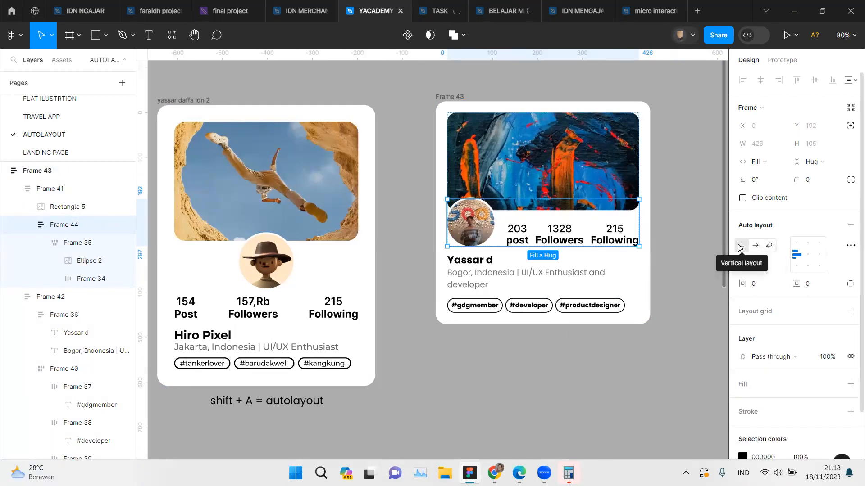
# Step: Try narrowing the new card to a width of 380, undo the resize, and return Frame 44 to the wrap layout
pyautogui.click(449, 104)
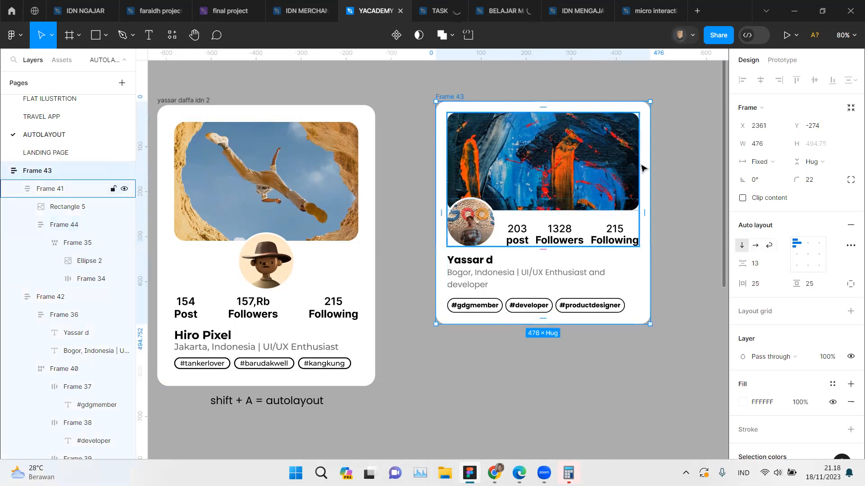
pyautogui.moveTo(650, 165); pyautogui.dragTo(608, 165)
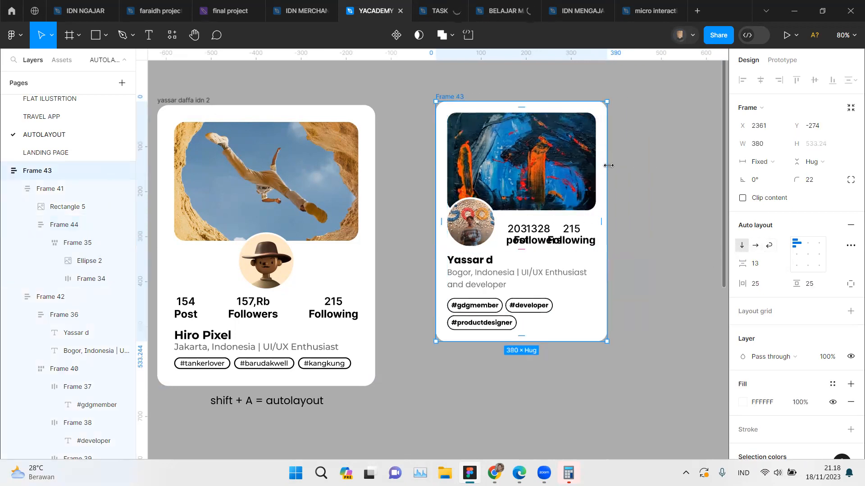
pyautogui.hotkey('ctrl', 'z')
pyautogui.hotkey('ctrl', 'z')
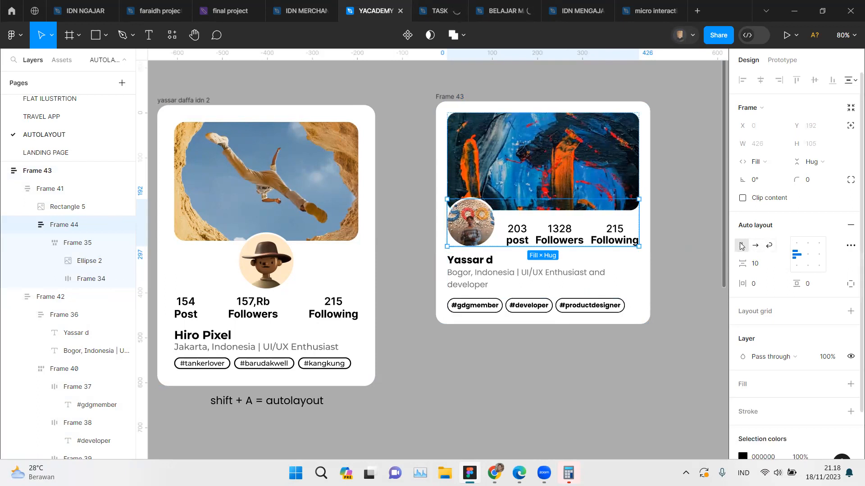
pyautogui.click(769, 245)
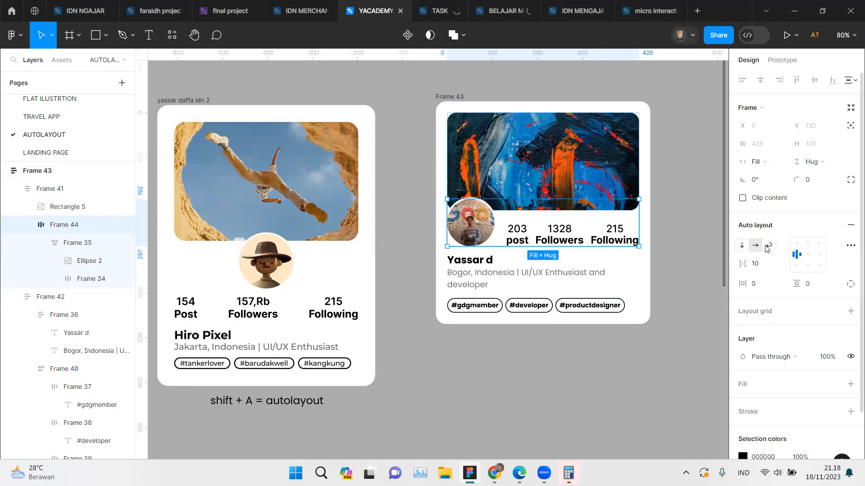
# Step: Compare the auto layout settings of the new card's Frame 35 and Frame 41 with the reference card's nested frames
pyautogui.click(63, 236)
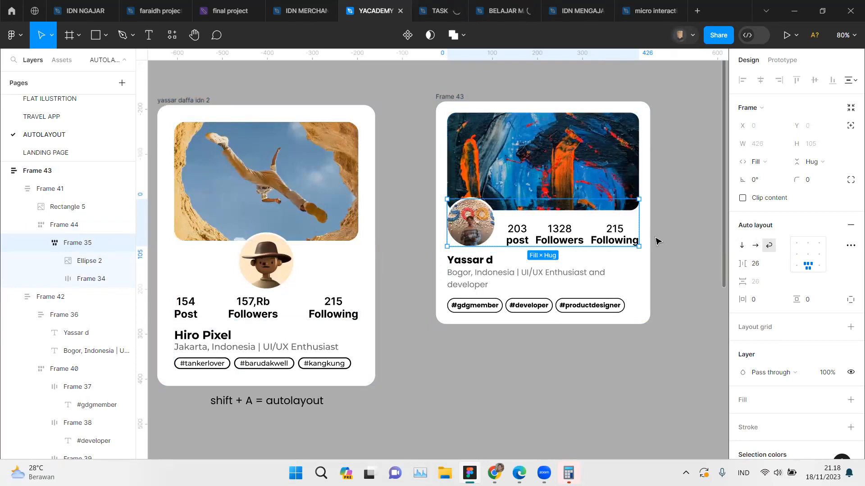
pyautogui.click(280, 315)
pyautogui.hscroll(-2, 280, 315)
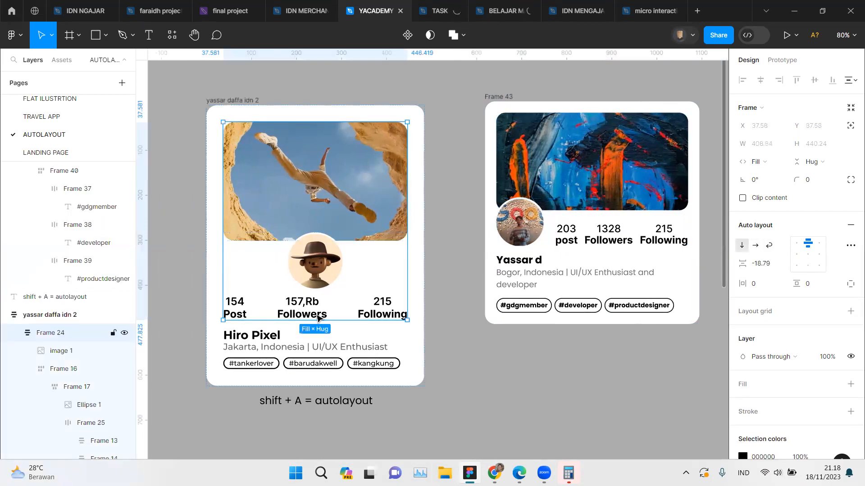
pyautogui.click(318, 318)
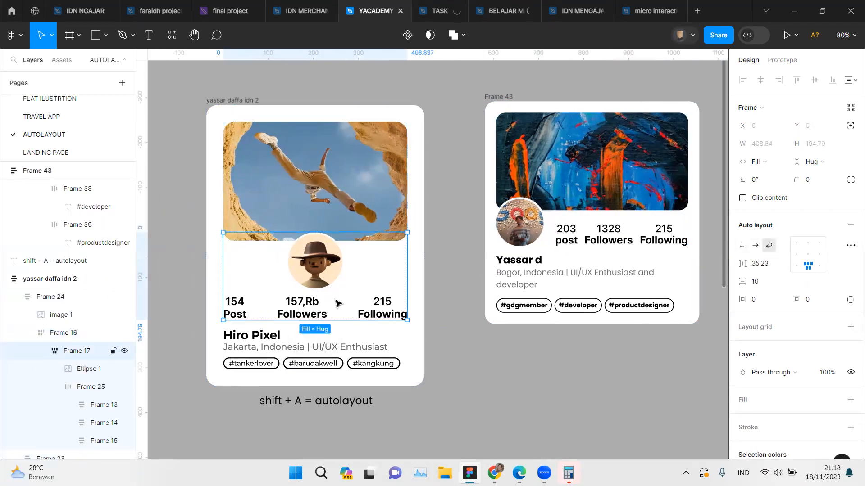
pyautogui.click(336, 303)
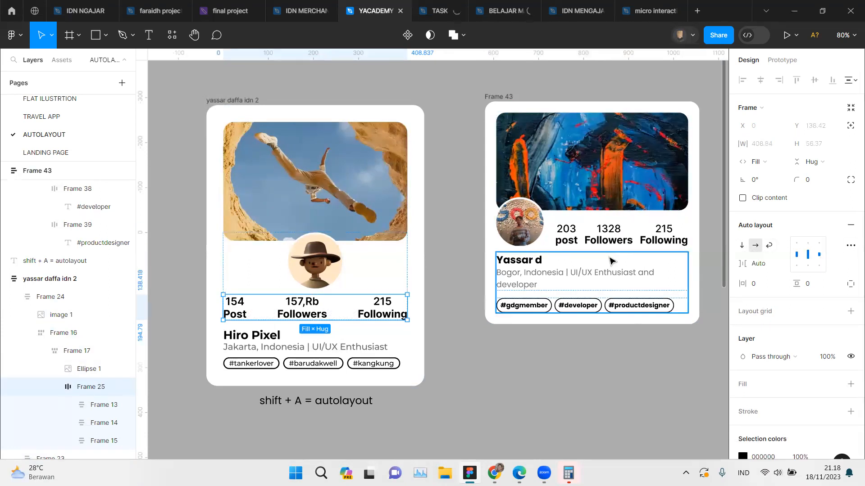
pyautogui.click(558, 216)
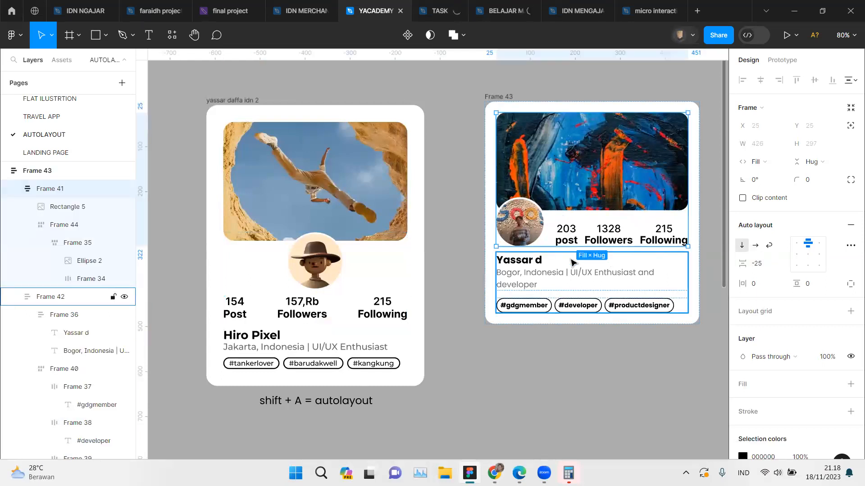
# Step: Set the vertical gap between the new card's main sections to 20
pyautogui.click(506, 96)
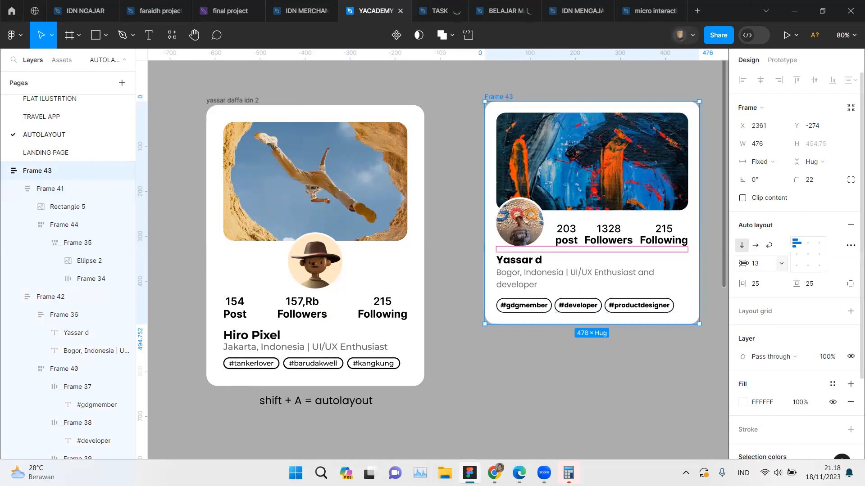
pyautogui.click(754, 264)
pyautogui.write('20')
pyautogui.press('Return')
pyautogui.click(548, 406)
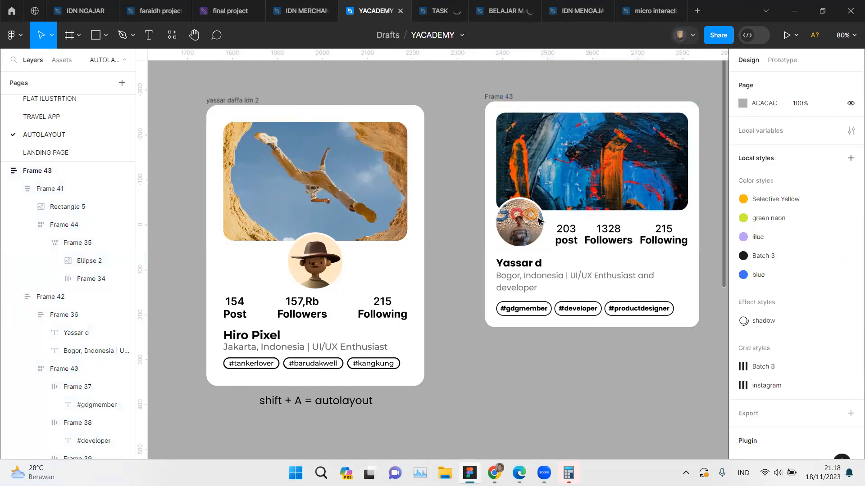
# Step: Align the contents of the new card's stats row, Frame 34, to the bottom center
pyautogui.doubleClick(593, 229)
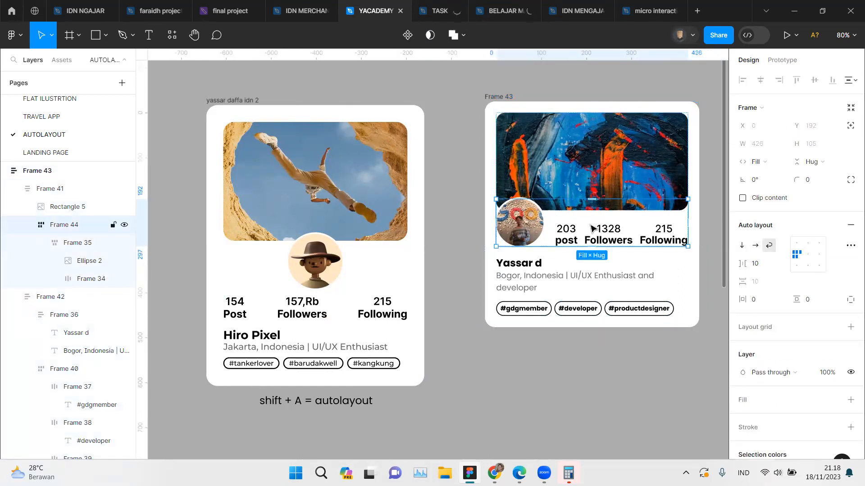
pyautogui.click(592, 229)
pyautogui.click(807, 263)
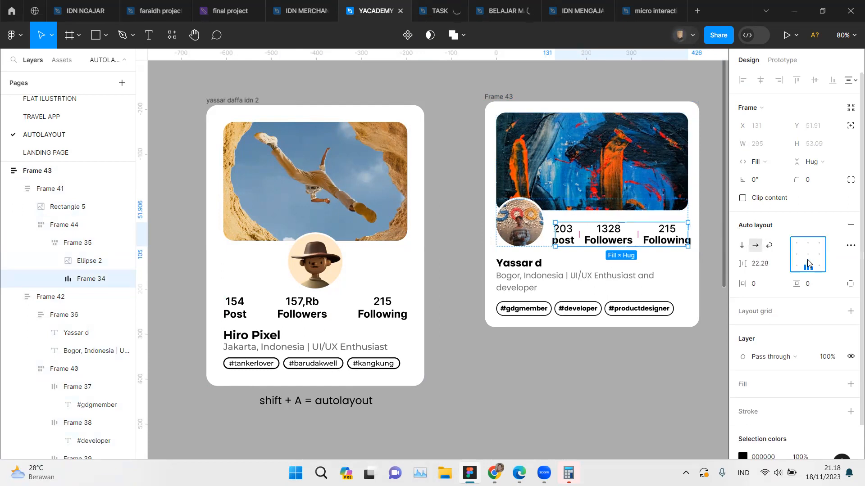
# Step: Try narrowing the new card, Frame 43, to a width of 458
pyautogui.click(510, 99)
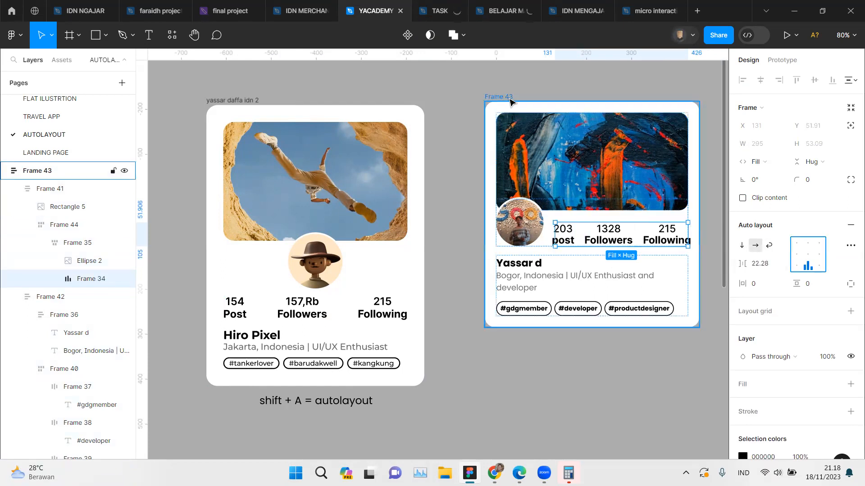
pyautogui.moveTo(695, 171)
pyautogui.mouseDown()
pyautogui.moveTo(678, 173)
pyautogui.moveTo(688, 173)
pyautogui.mouseUp()
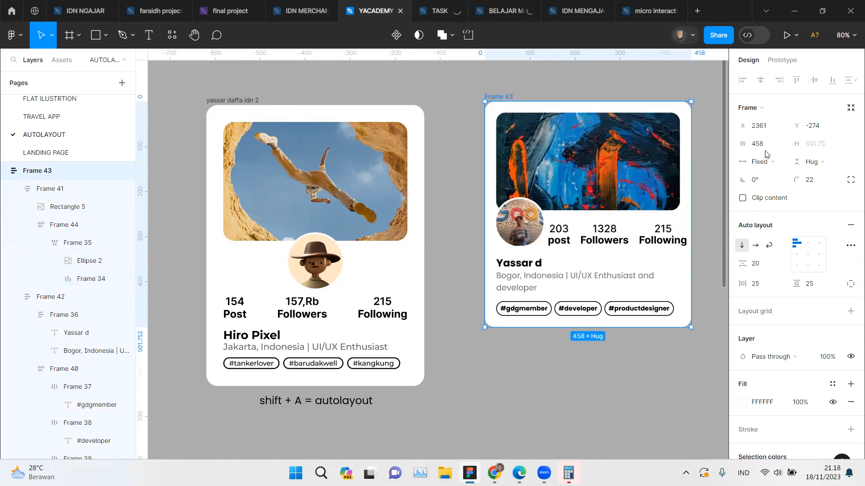
pyautogui.click(774, 163)
# Step: Set the new card's stats row to hug its contents horizontally and try toggling its automatic item spacing
pyautogui.click(624, 234)
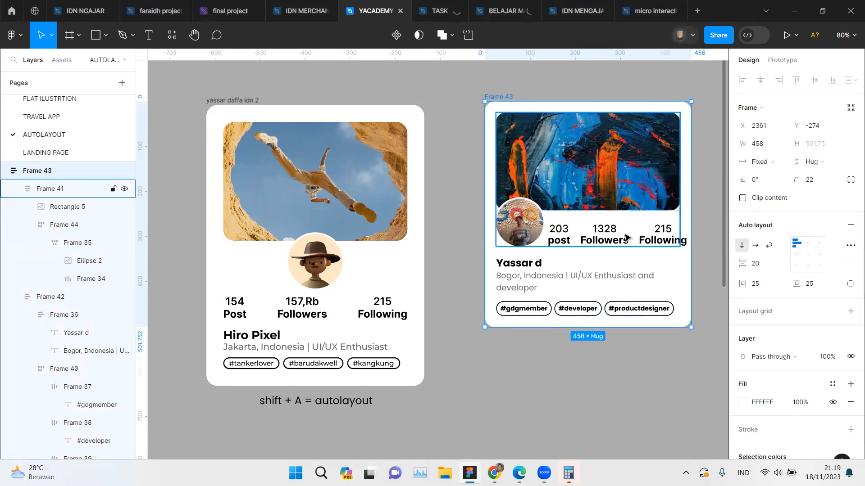
pyautogui.click(625, 234)
pyautogui.click(626, 235)
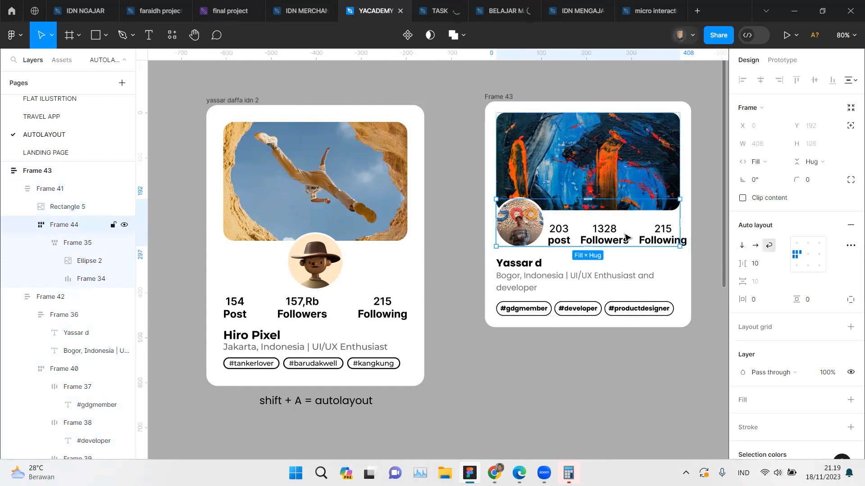
pyautogui.click(626, 235)
pyautogui.click(626, 235)
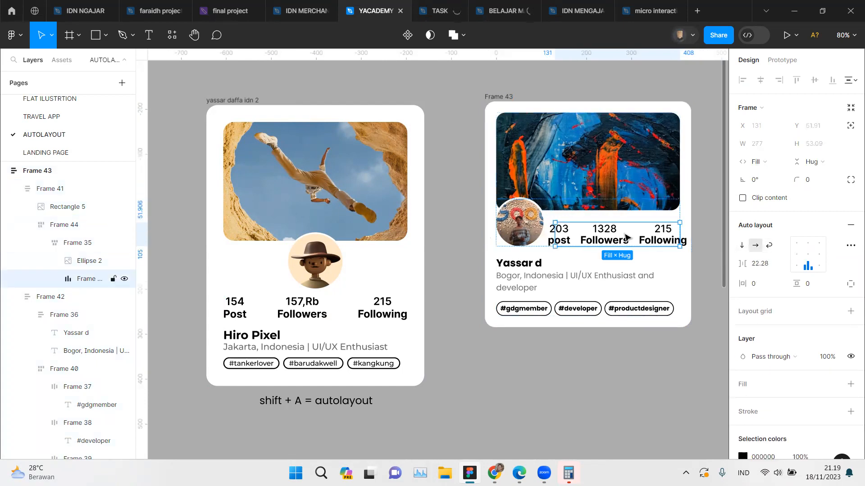
pyautogui.click(757, 161)
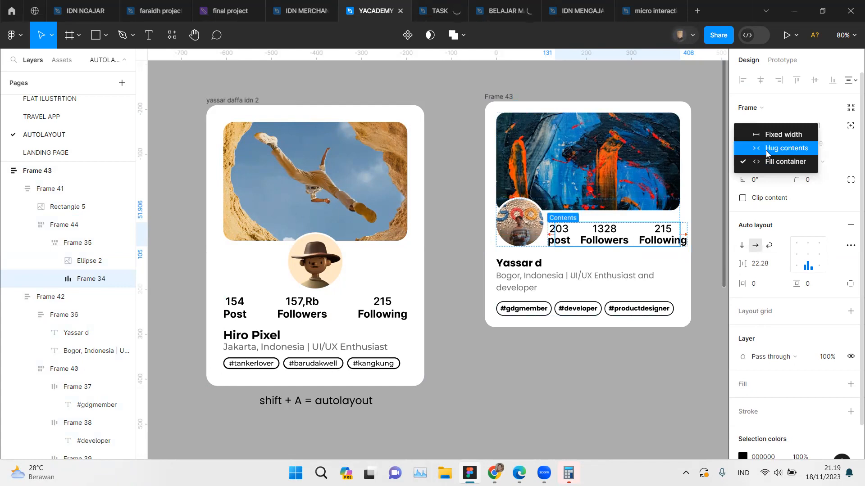
pyautogui.click(766, 145)
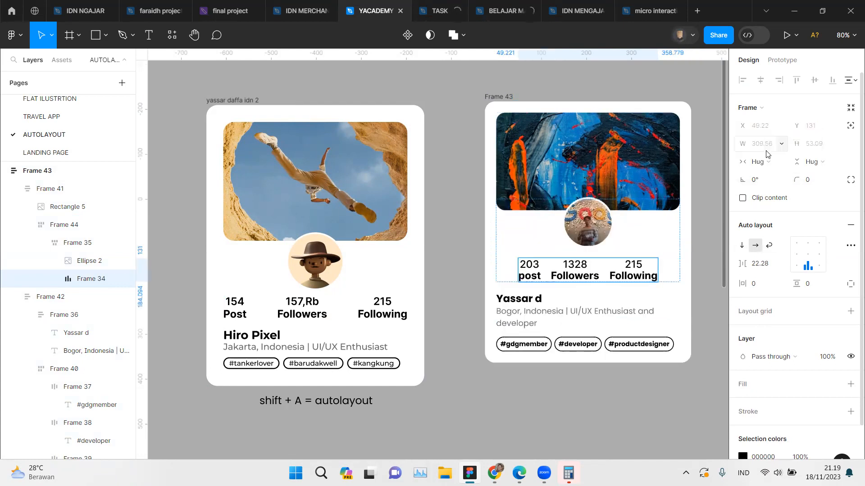
pyautogui.doubleClick(809, 259)
pyautogui.click(809, 266)
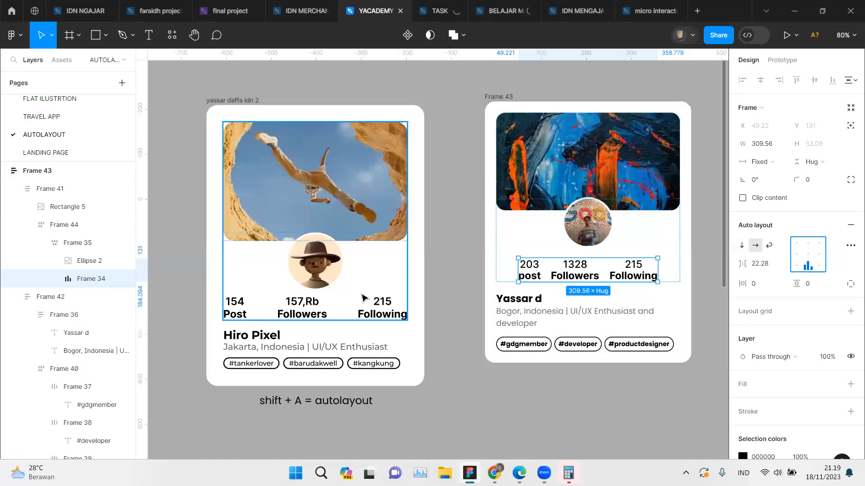
# Step: Compare the auto layout and width sizing of the reference card's Frame 25 with the new card's stats row and its stat items
pyautogui.click(363, 306)
pyautogui.click(363, 307)
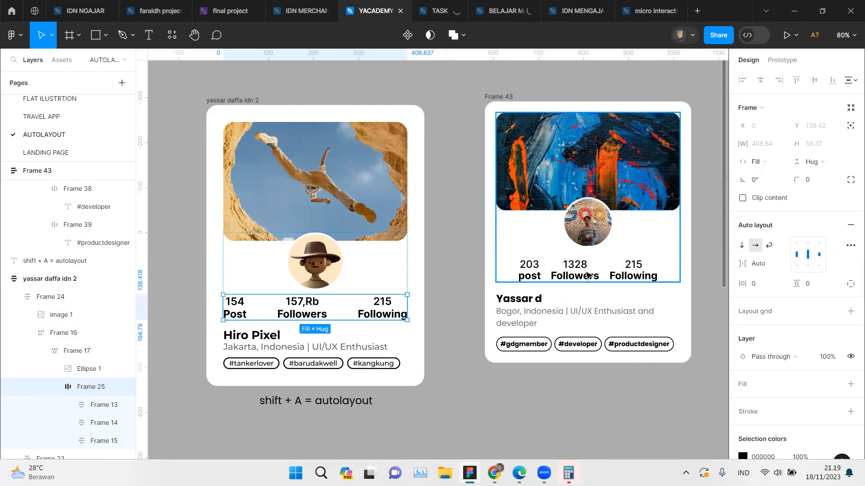
pyautogui.keyDown('ctrl'); pyautogui.click(587, 276); pyautogui.keyUp('ctrl')
pyautogui.click(621, 273)
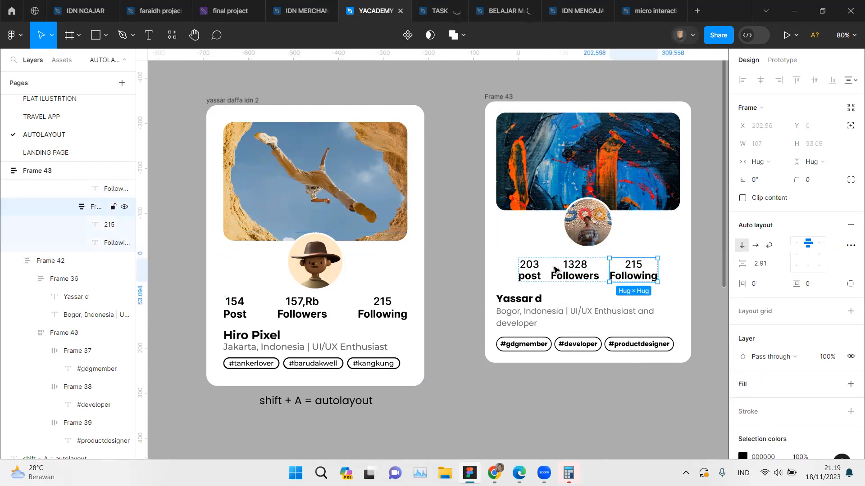
pyautogui.click(557, 273)
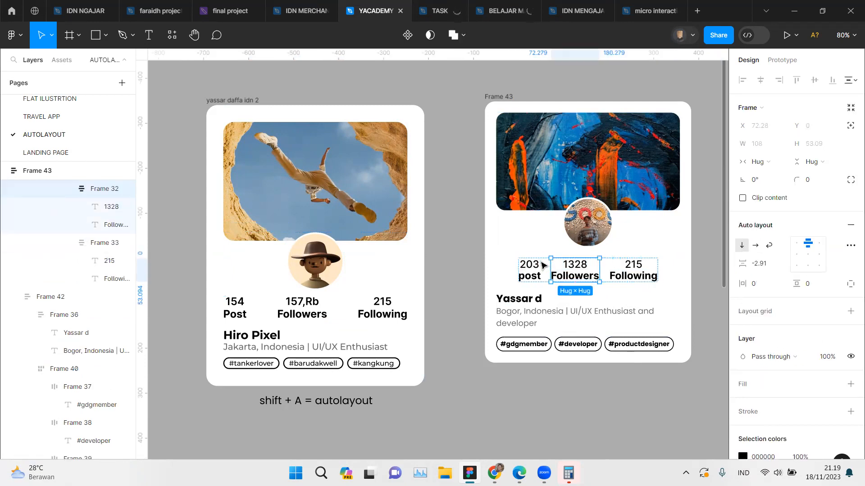
pyautogui.hotkey('ctrl', 'a')
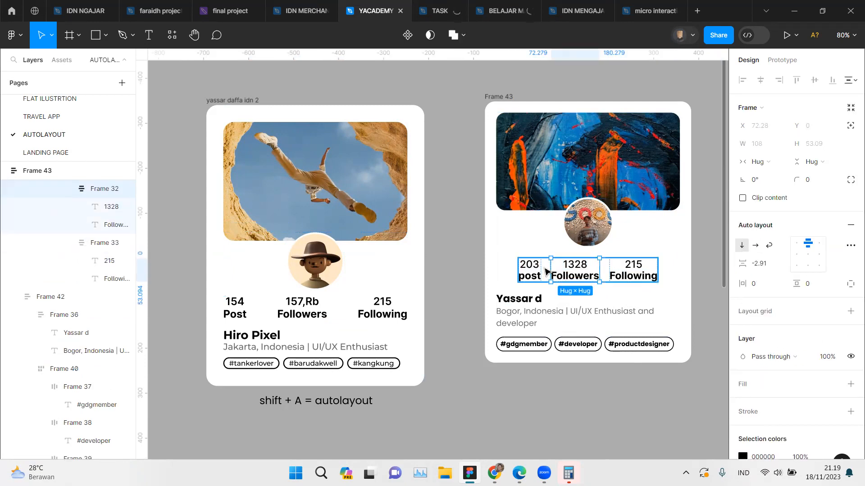
pyautogui.hotkey('shift', 'a')
pyautogui.click(762, 162)
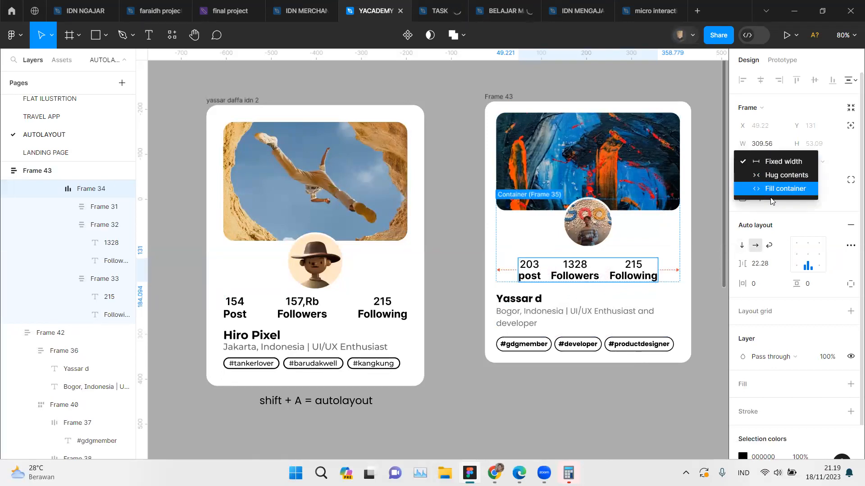
# Step: Try toggling the automatic spacing of the reference card's stats row, Frame 25, and making it hug its contents horizontally
pyautogui.click(253, 305)
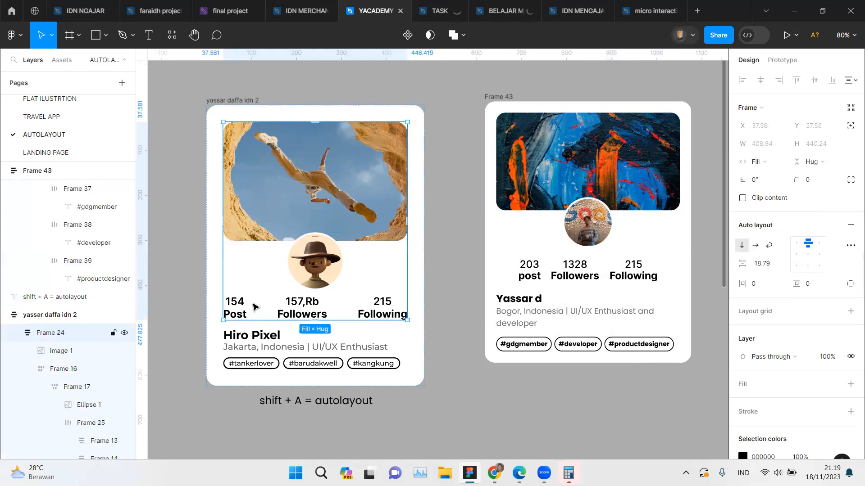
pyautogui.click(255, 306)
pyautogui.click(255, 307)
pyautogui.click(255, 307)
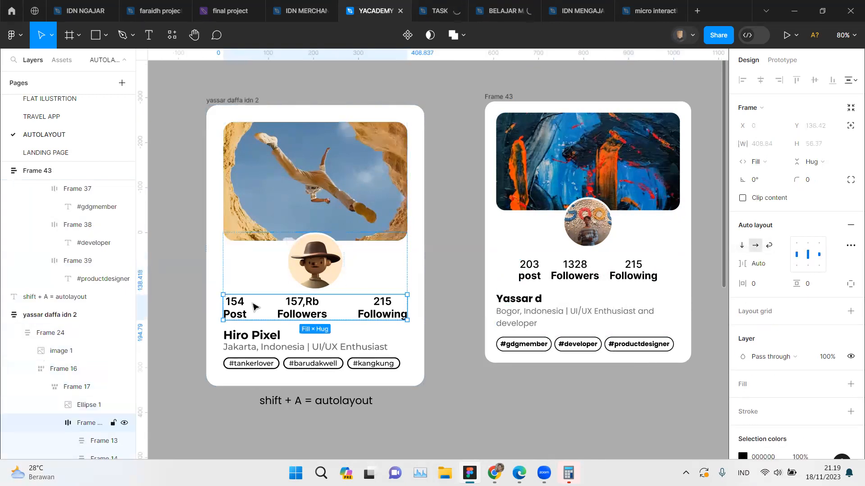
pyautogui.doubleClick(807, 255)
pyautogui.doubleClick(808, 255)
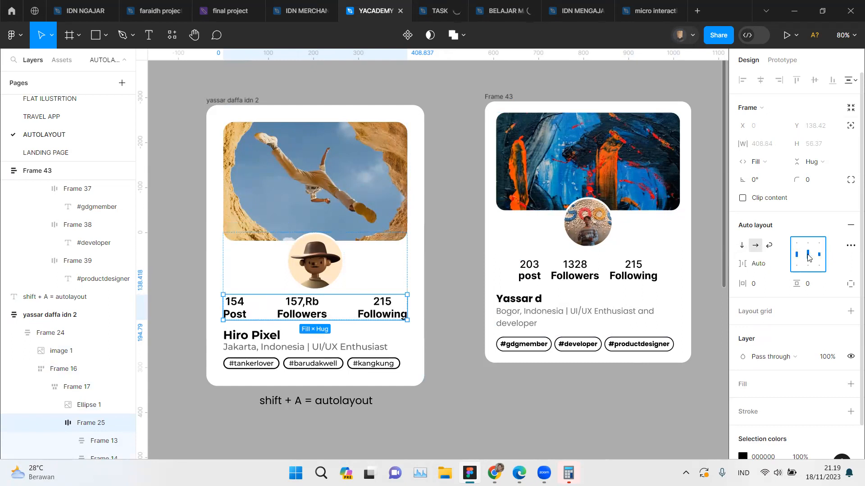
pyautogui.click(756, 162)
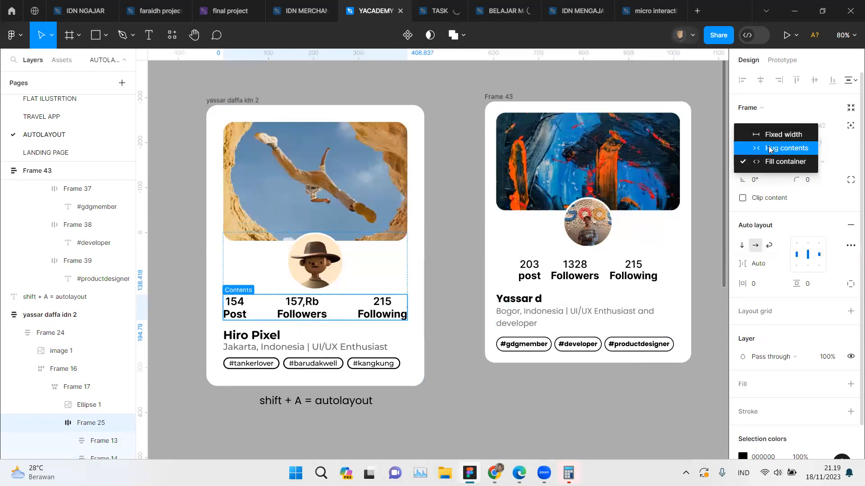
pyautogui.click(769, 149)
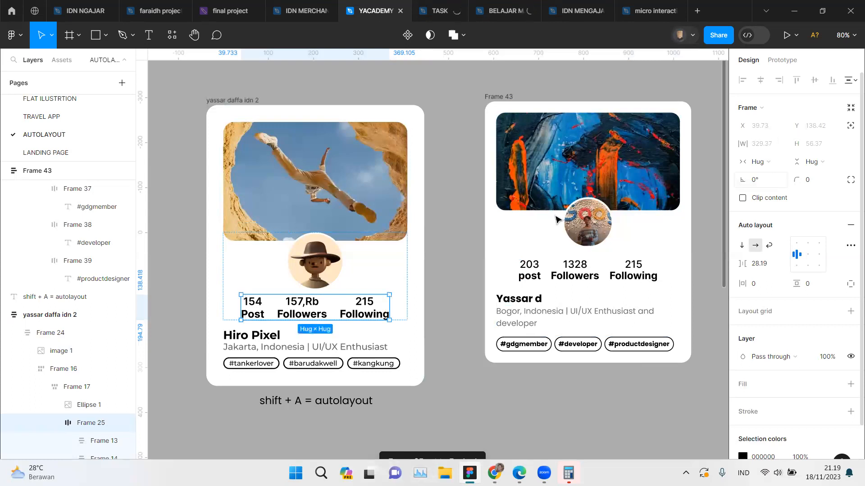
# Step: Widen the reference card to 537 and set its stats row to auto spacing with fill container width
pyautogui.click(232, 100)
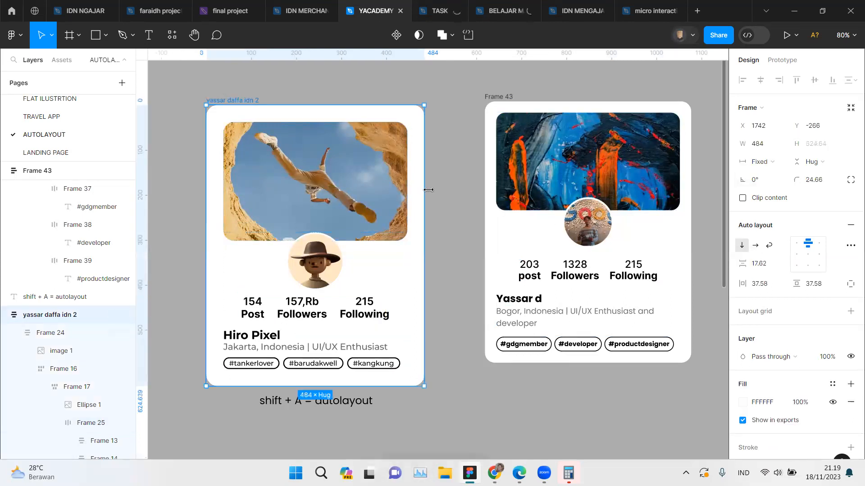
pyautogui.moveTo(458, 191)
pyautogui.mouseDown()
pyautogui.moveTo(484, 191)
pyautogui.moveTo(448, 195)
pyautogui.mouseUp()
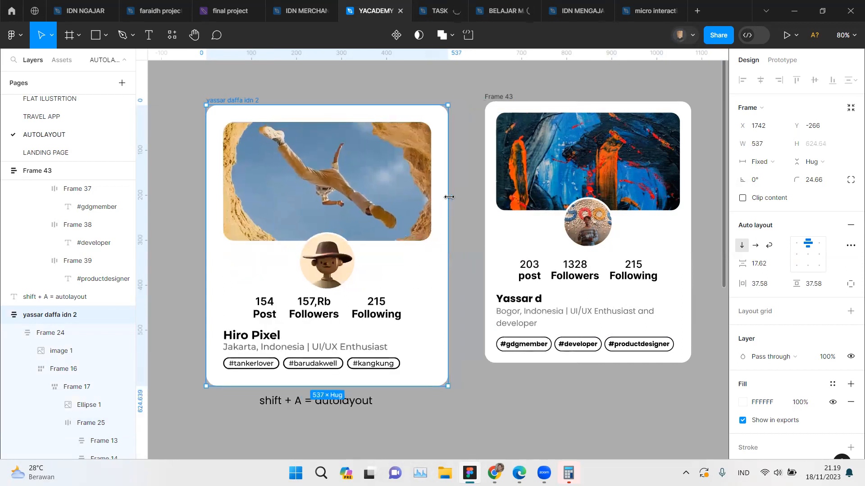
pyautogui.click(342, 315)
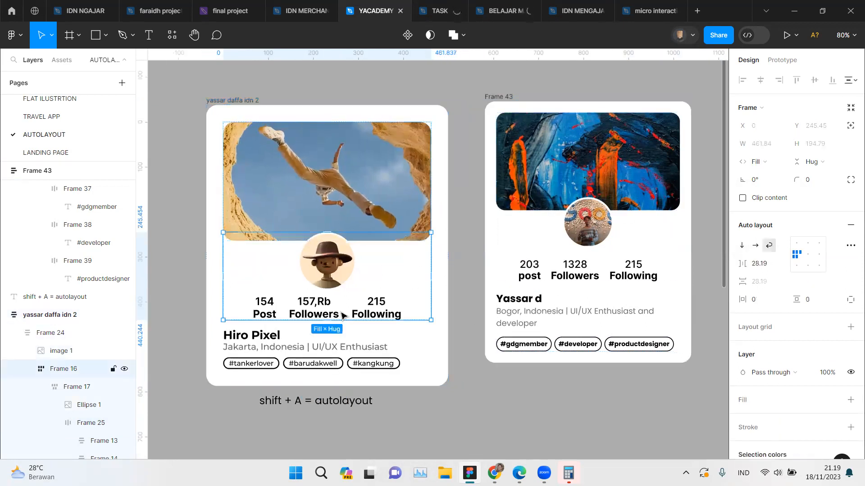
pyautogui.click(343, 303)
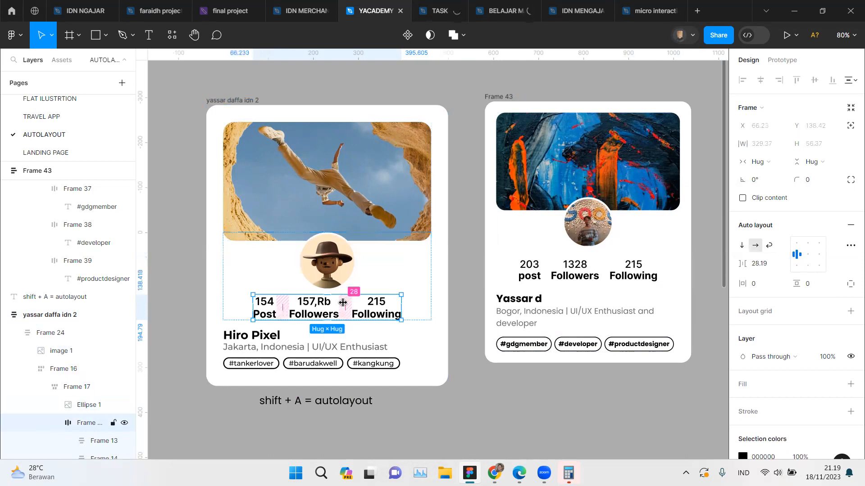
pyautogui.click(808, 254)
pyautogui.doubleClick(810, 255)
pyautogui.click(761, 161)
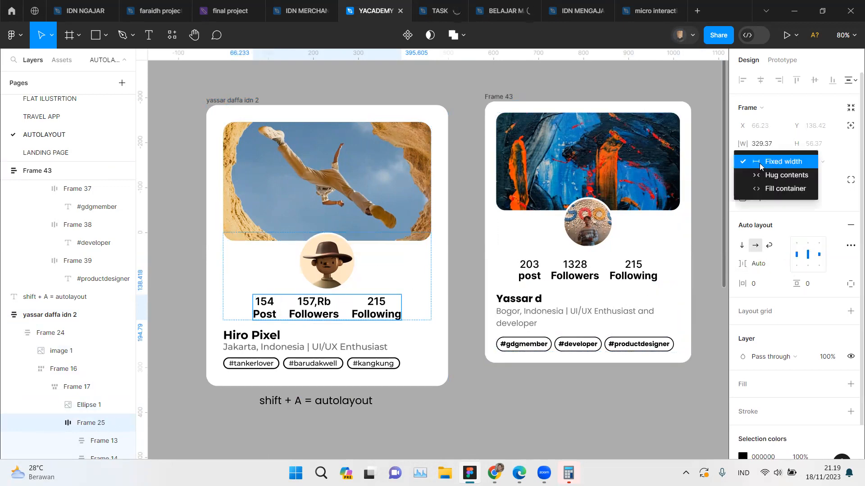
pyautogui.click(772, 191)
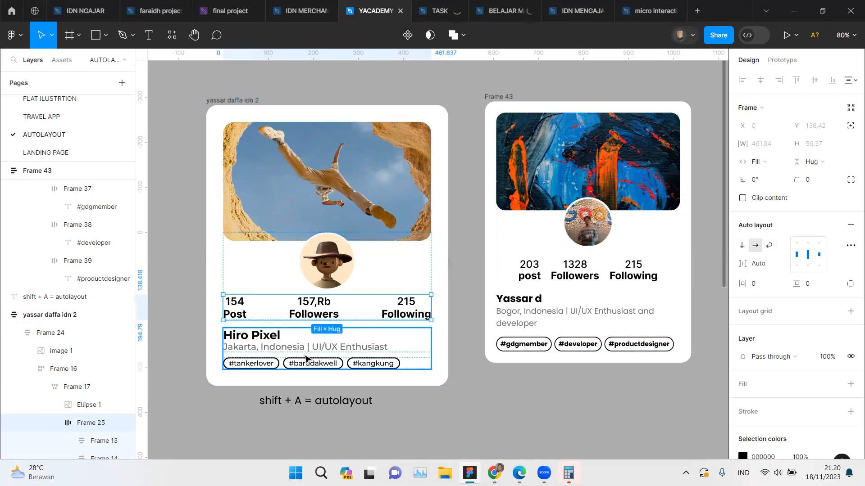
# Step: Examine the auto layout settings of the reference card's text section and of the new card's sections and Frame 44
pyautogui.click(306, 358)
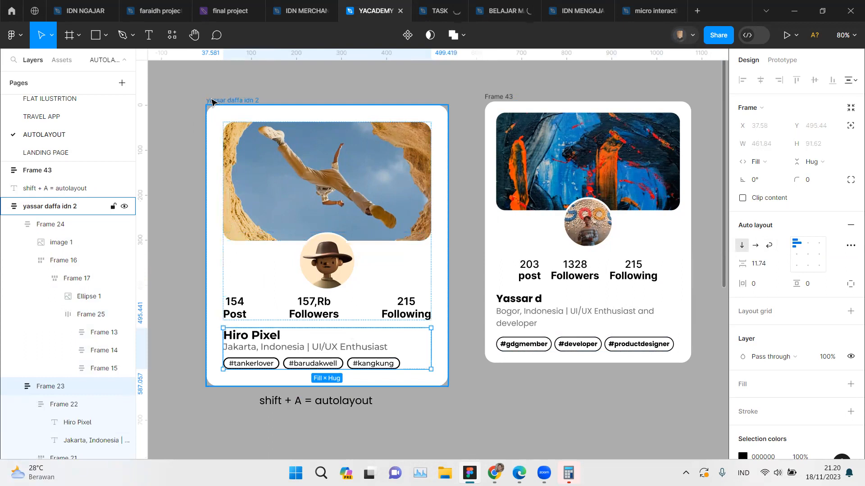
pyautogui.click(212, 102)
pyautogui.click(513, 98)
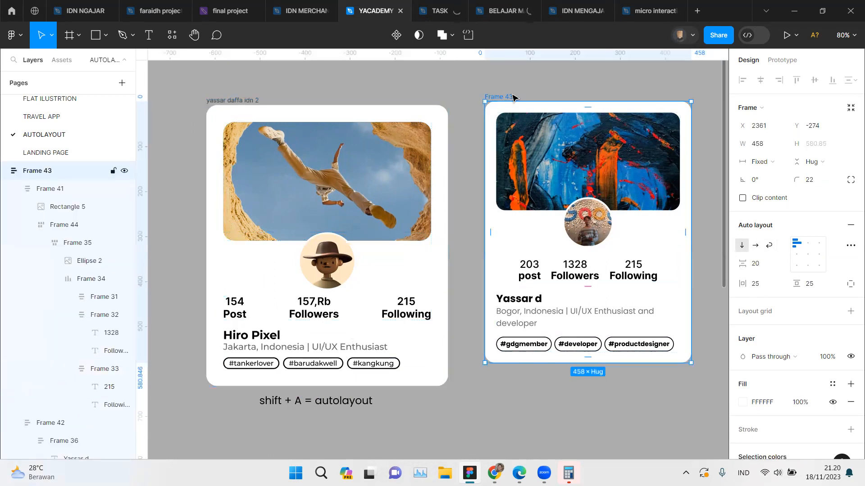
pyautogui.click(662, 311)
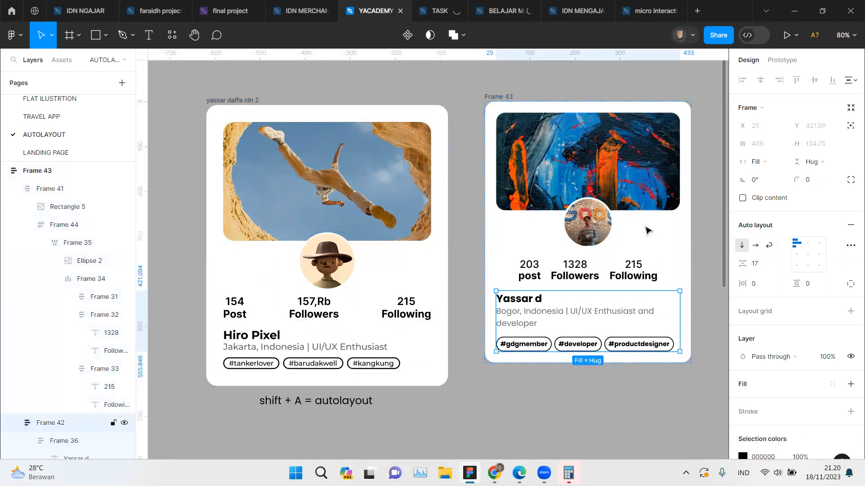
pyautogui.keyDown('shift'); pyautogui.click(647, 230); pyautogui.keyUp('shift')
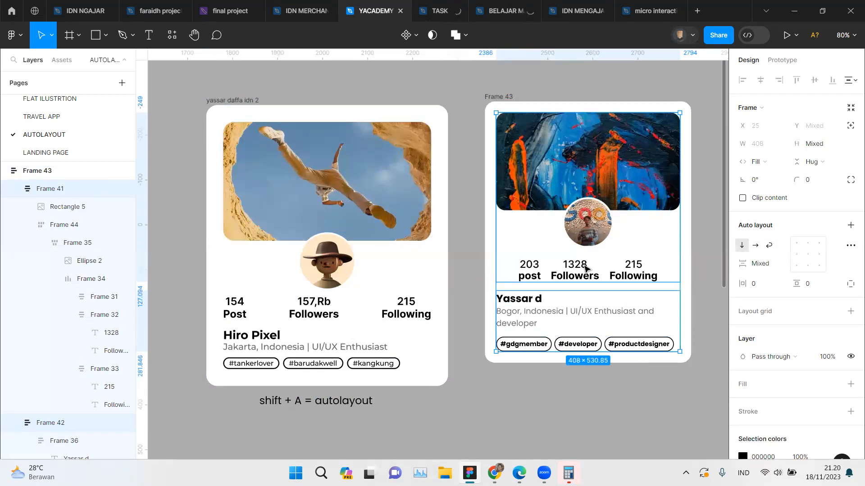
pyautogui.click(586, 269)
pyautogui.click(585, 268)
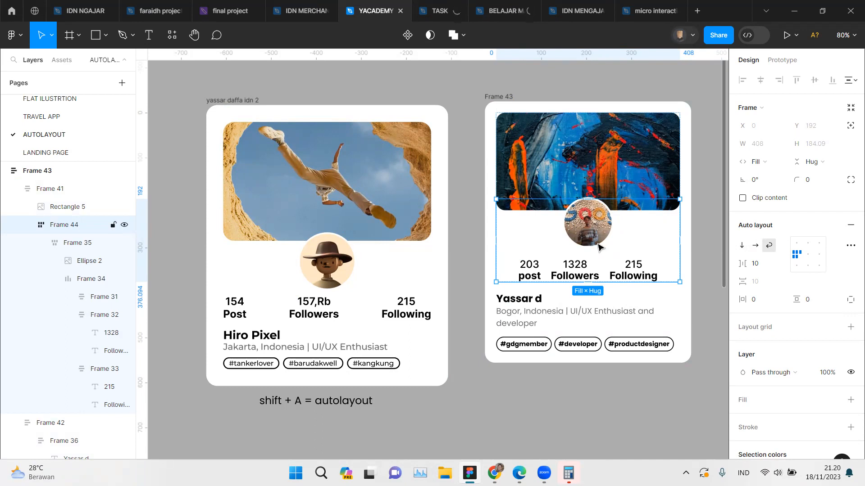
# Step: Narrow the new card, Frame 43, to a width of 365 so its tags wrap
pyautogui.hscroll(3, 599, 247)
pyautogui.hscroll(-4, 599, 247)
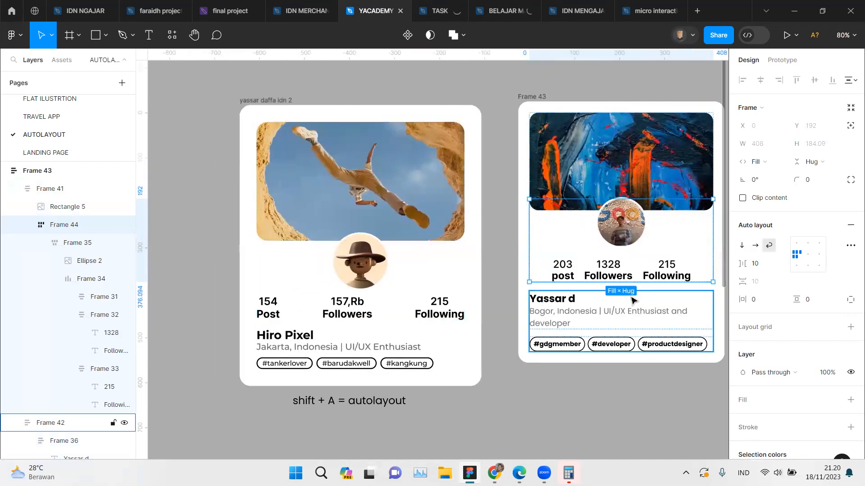
pyautogui.hscroll(4, 631, 269)
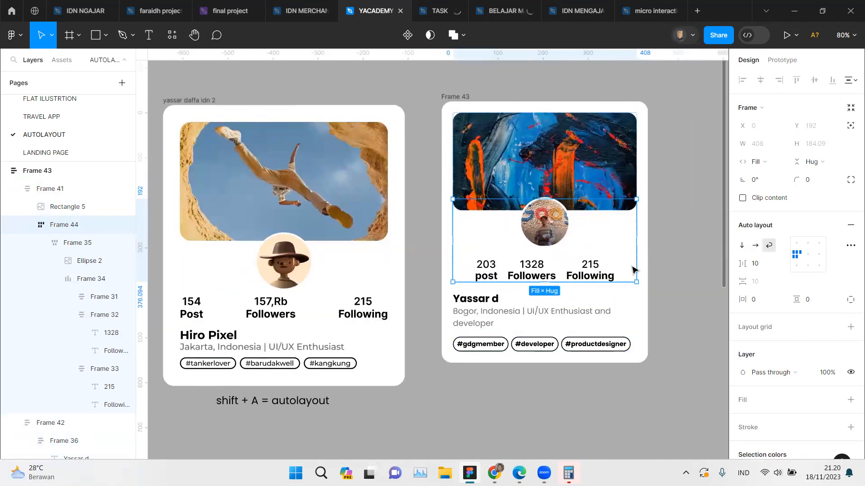
pyautogui.click(450, 99)
pyautogui.moveTo(647, 178); pyautogui.dragTo(606, 180)
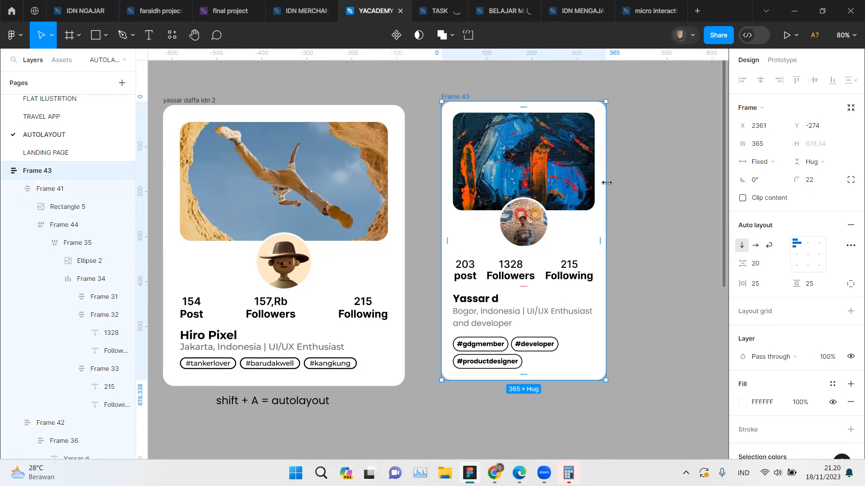
# Step: Open the options for adding a minimum or maximum width to the new card
pyautogui.scroll(2, 606, 183)
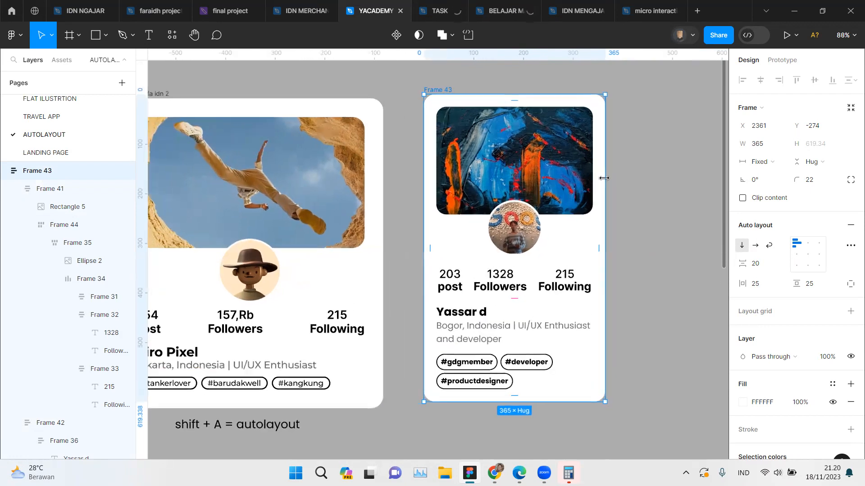
pyautogui.click(780, 163)
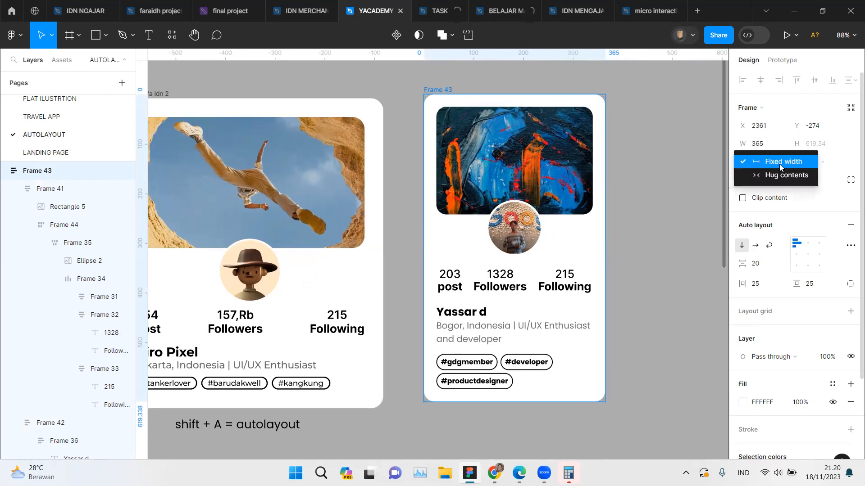
pyautogui.click(784, 131)
pyautogui.click(784, 144)
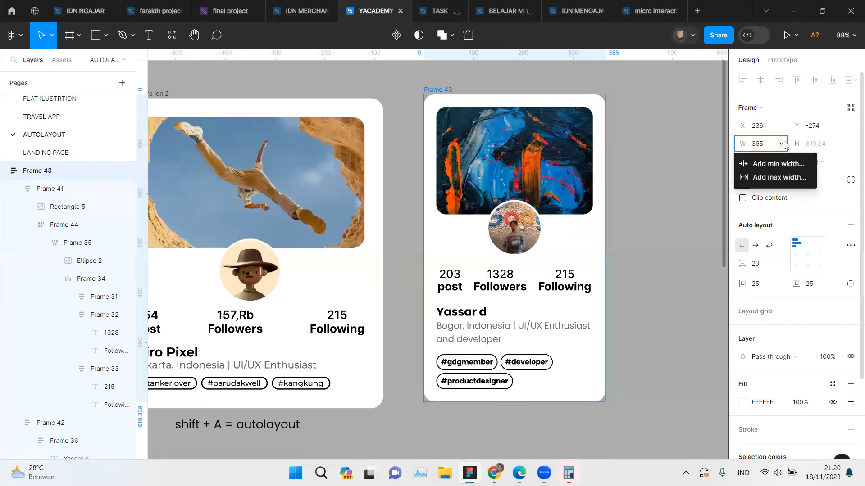